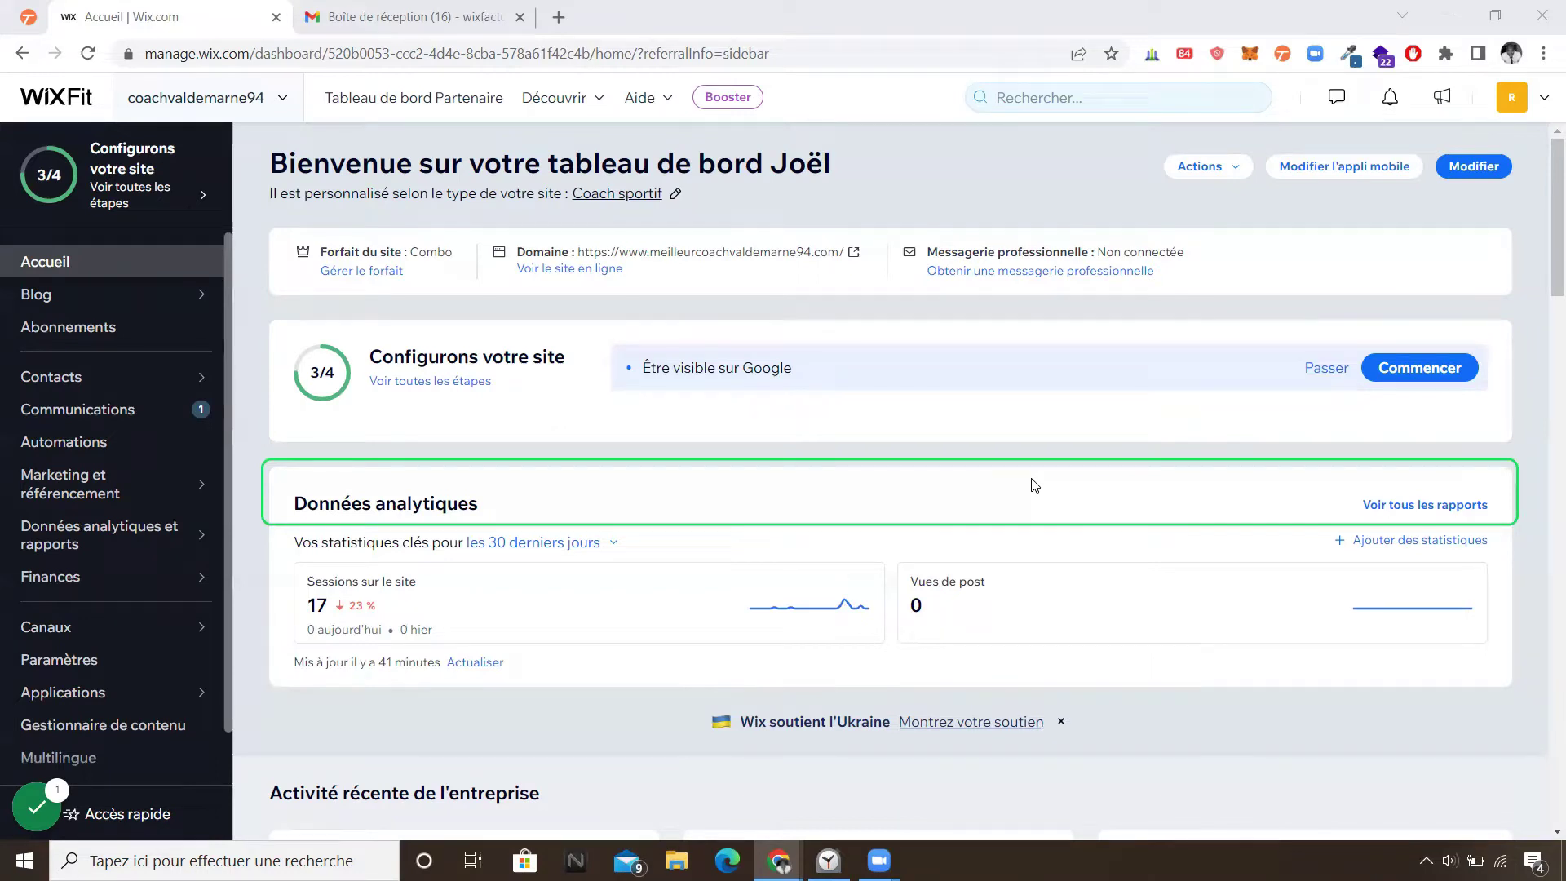
- Start a new invoice from the dashboard's quick-access shortcuts
left_click(140, 824)
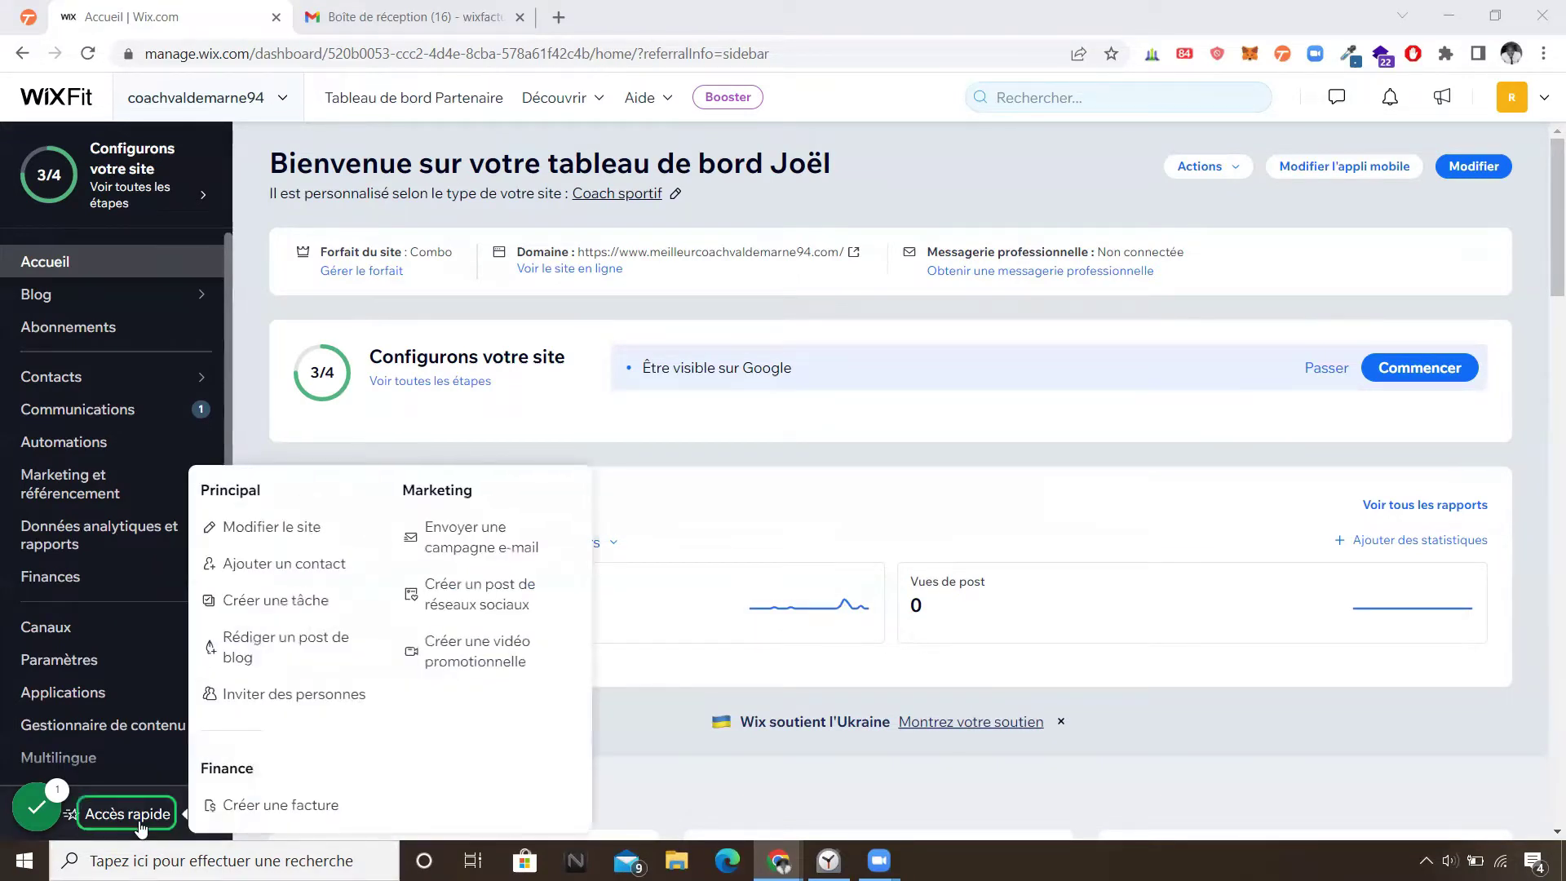
left_click(272, 698)
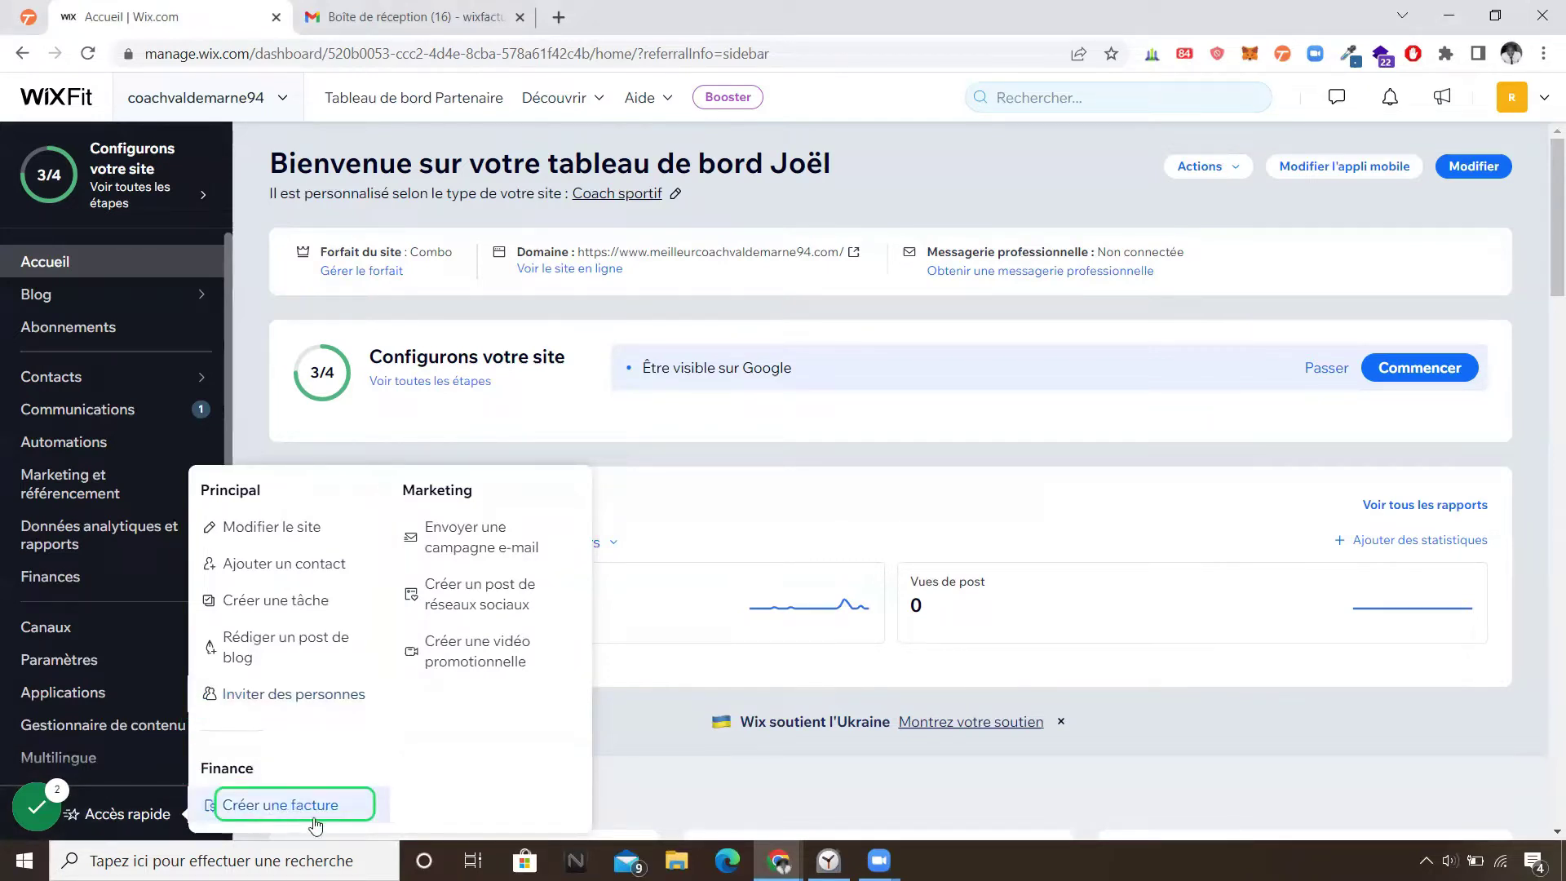
left_click(387, 824)
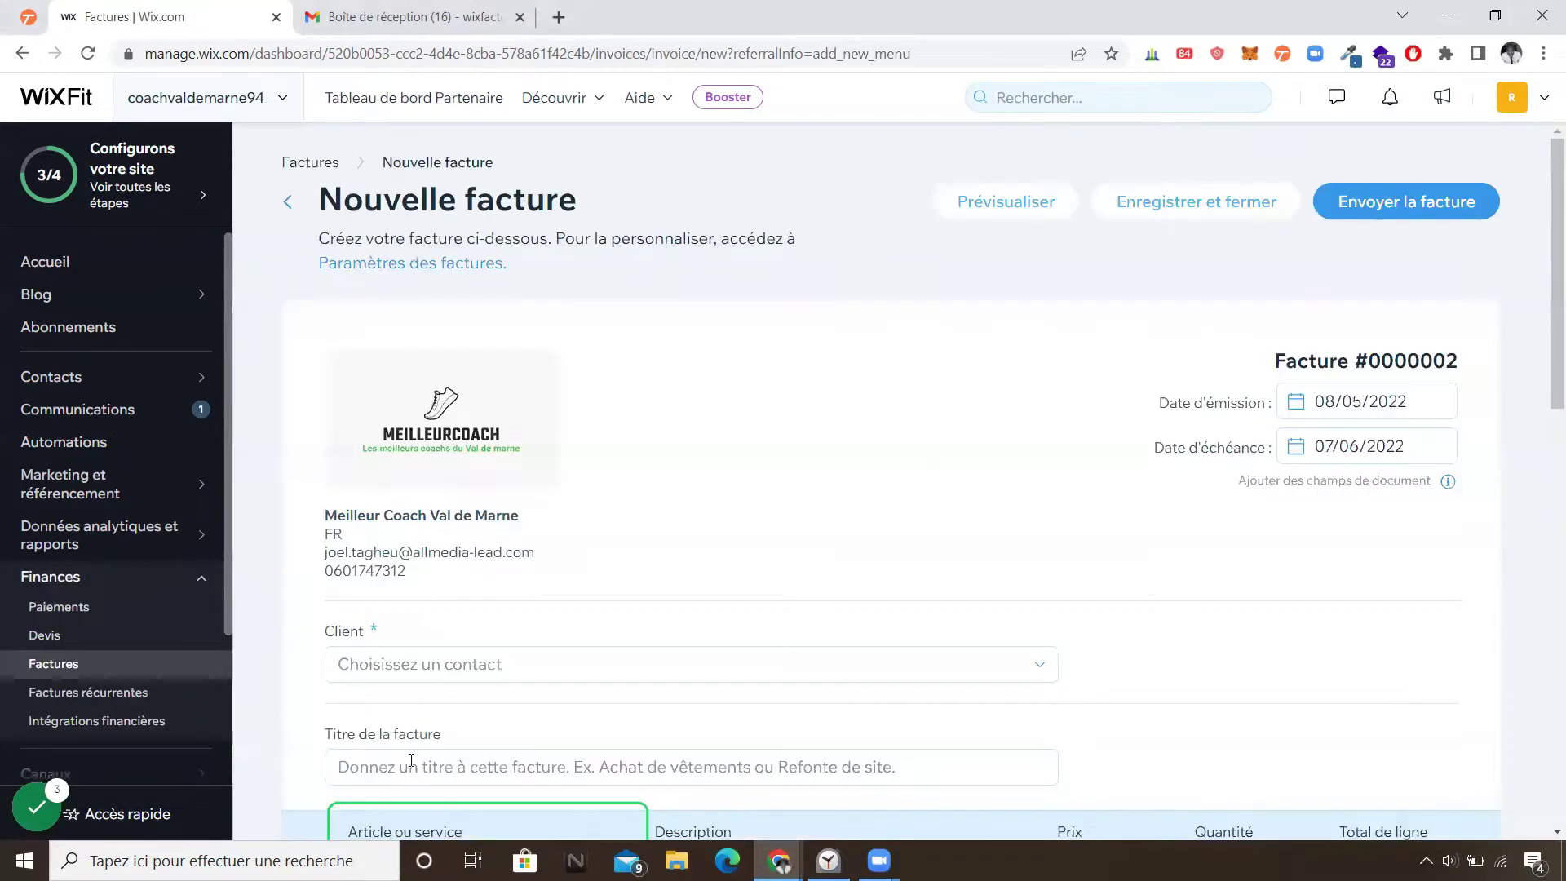
- Search the dashboard for "facture" and view the suggested tools and settings
left_click(1021, 105)
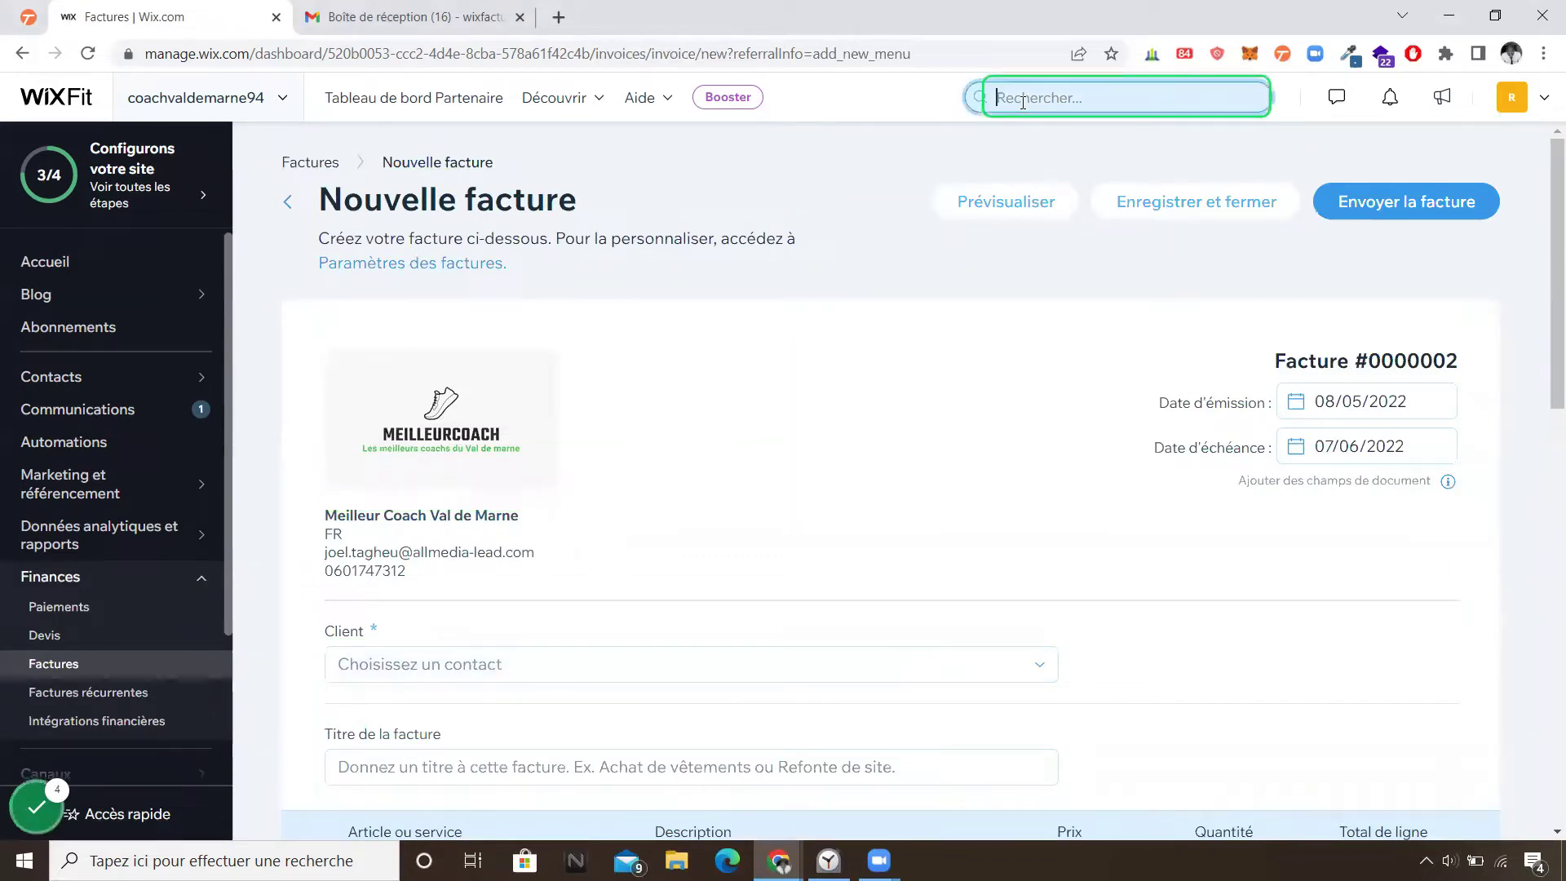
type("facture")
key("Escape")
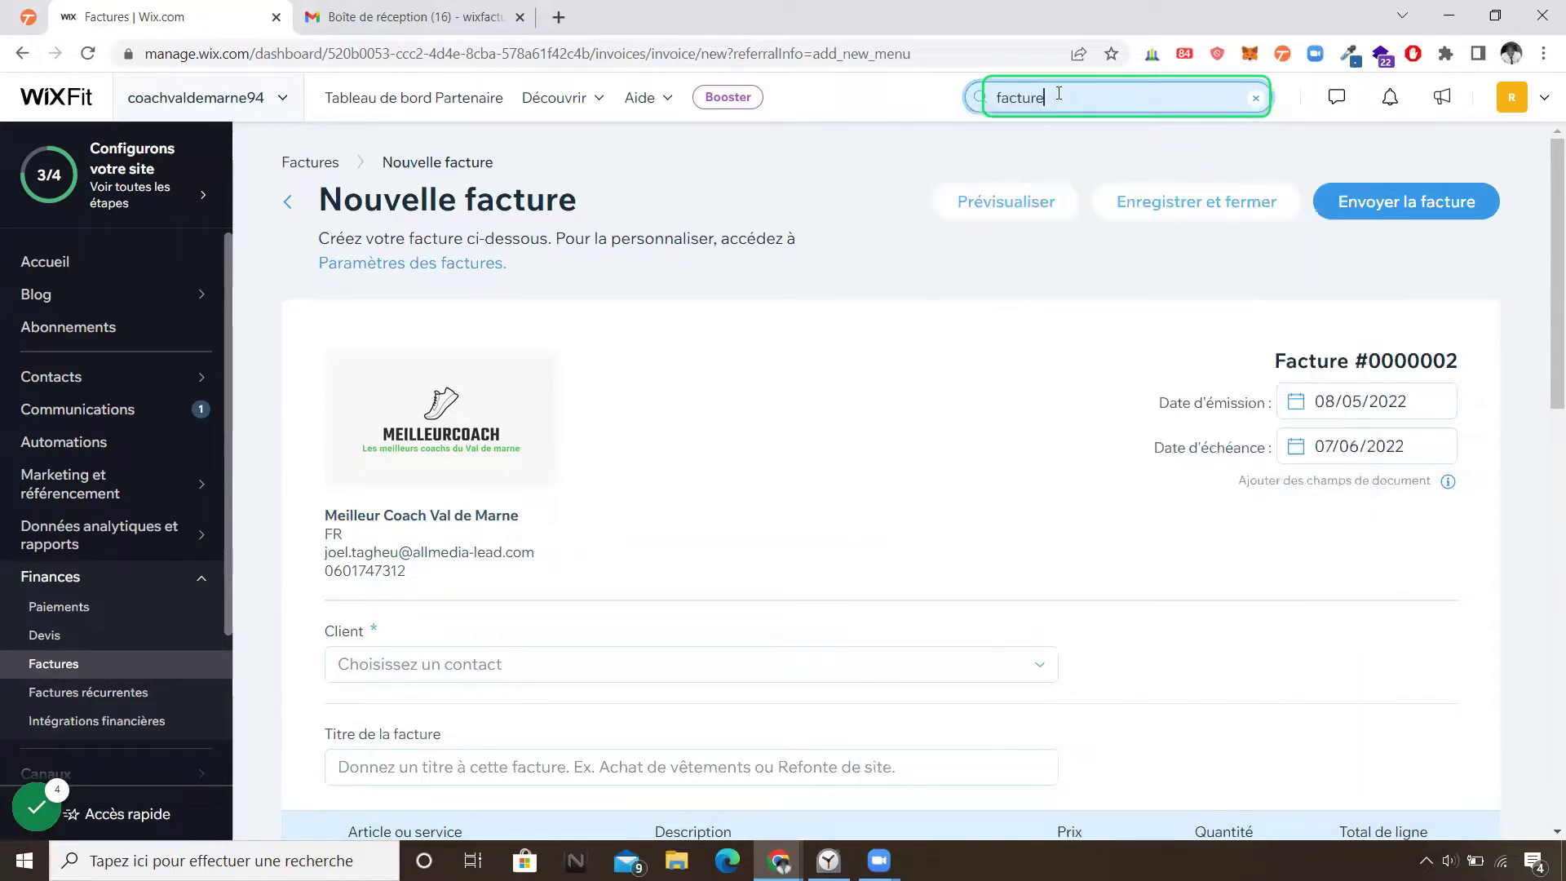
left_click(1059, 94)
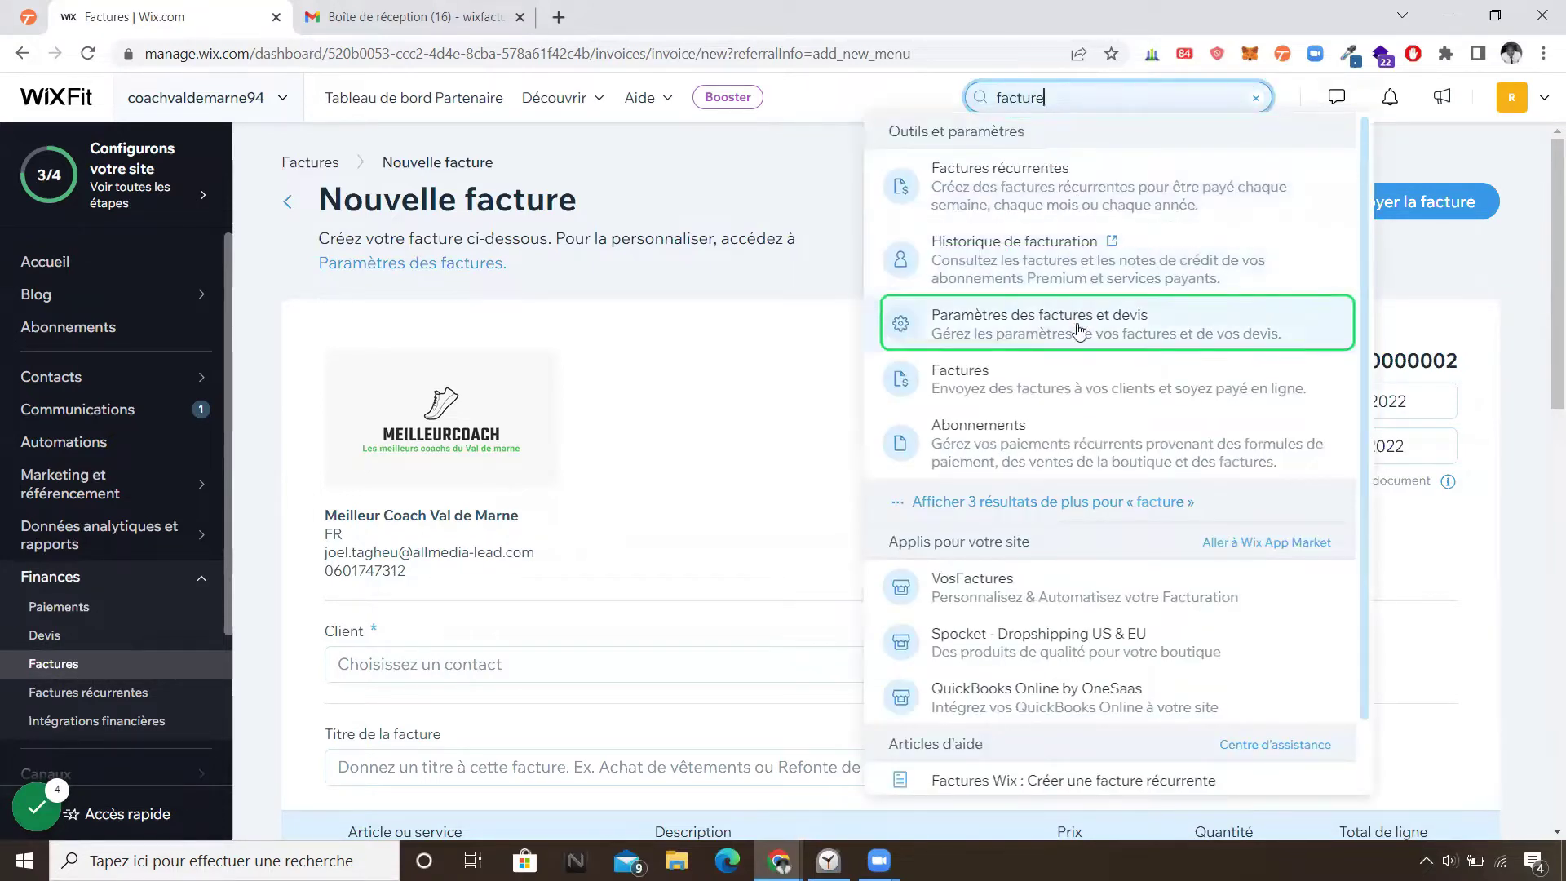
left_click(1231, 385)
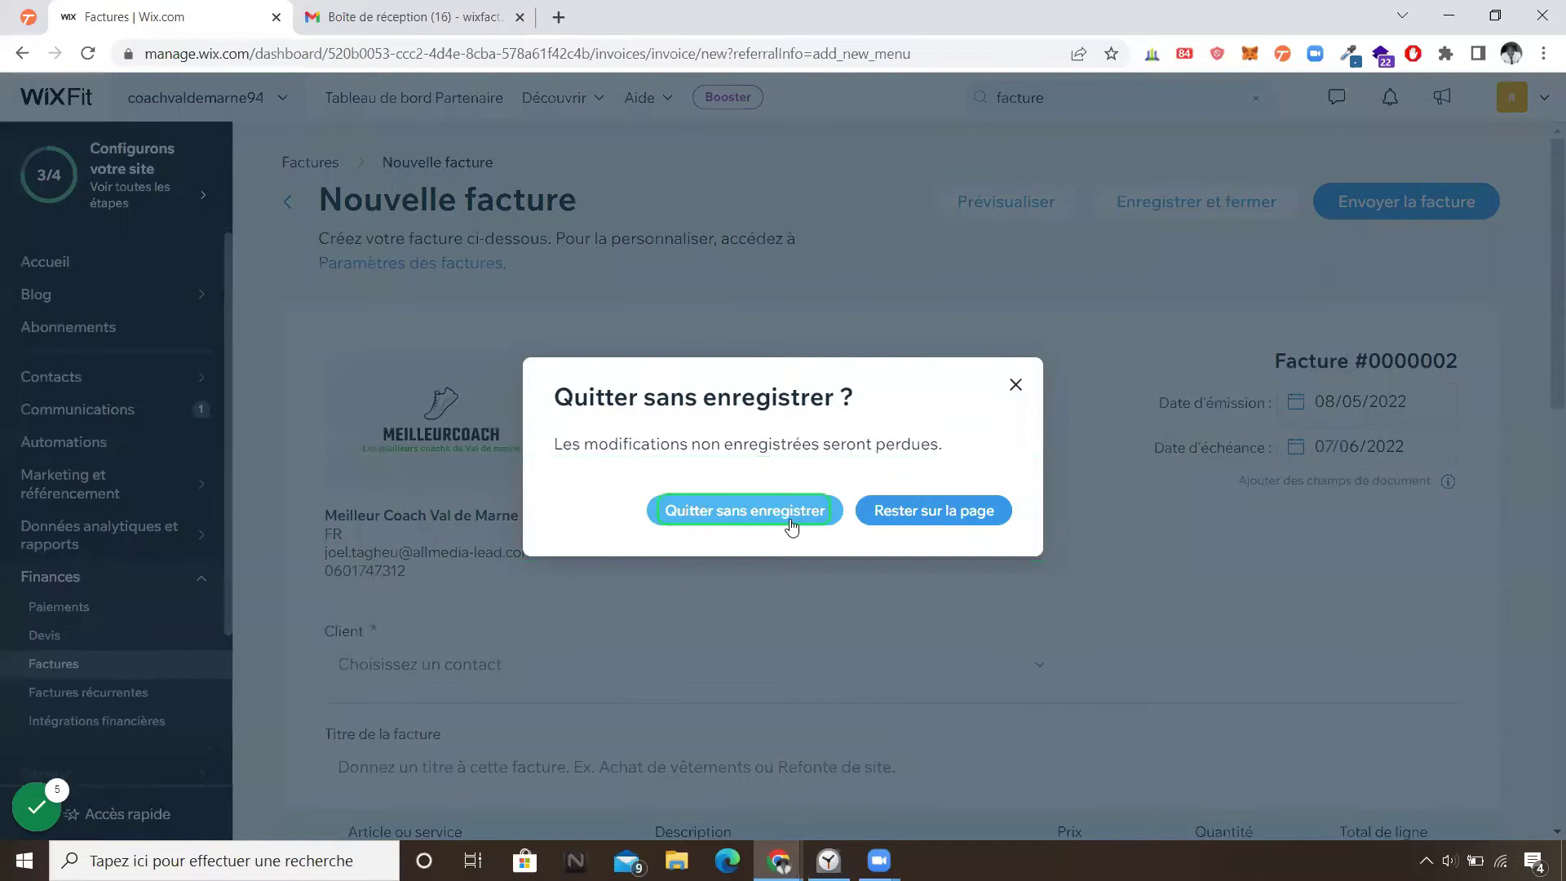
left_click(789, 521)
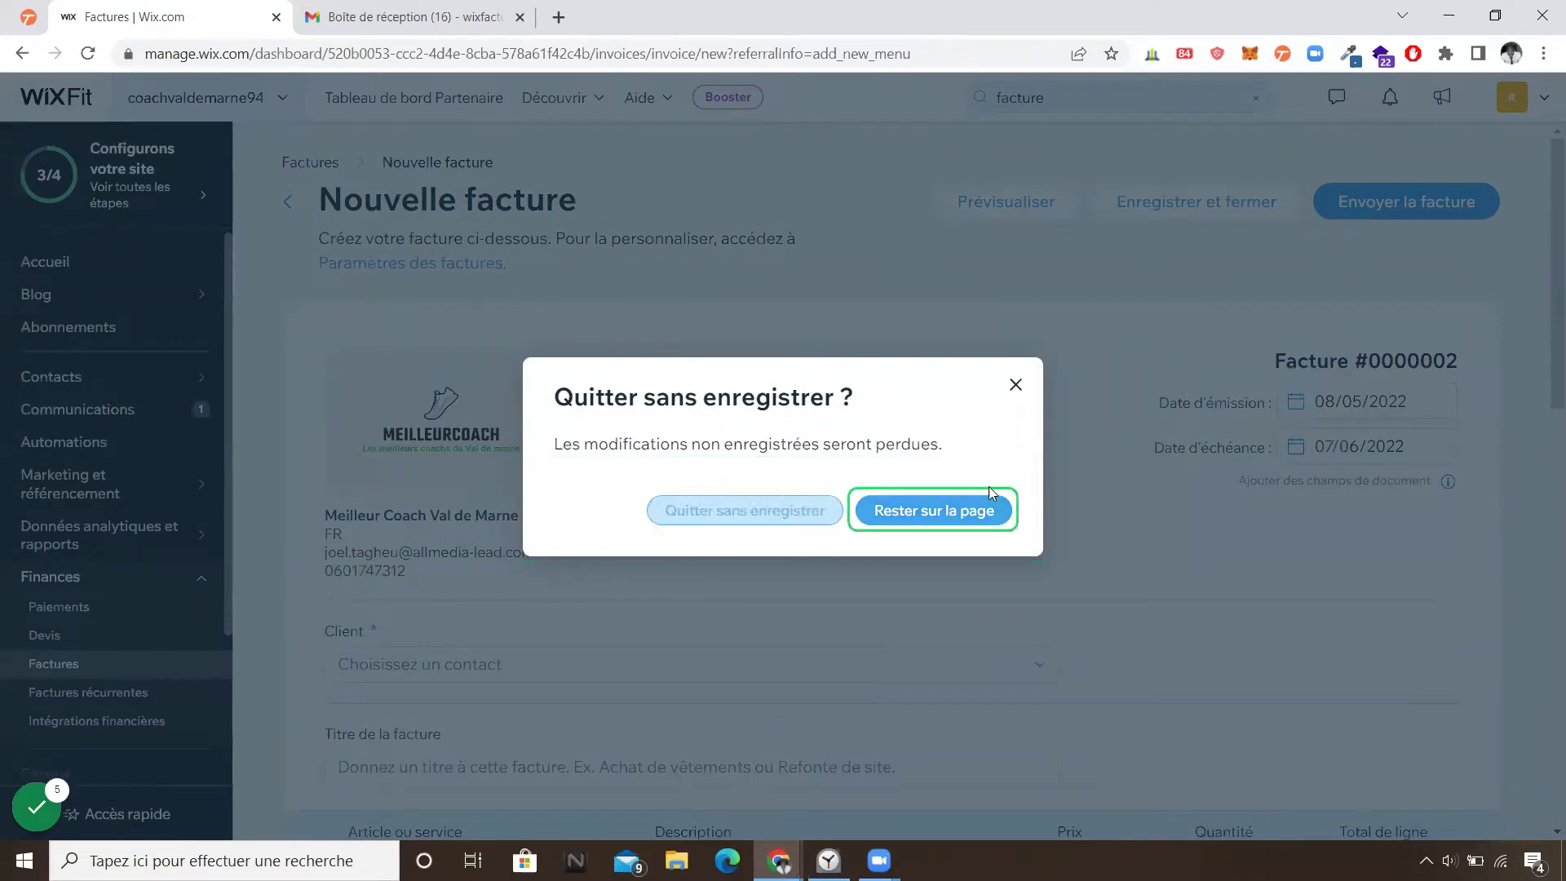
left_click(750, 517)
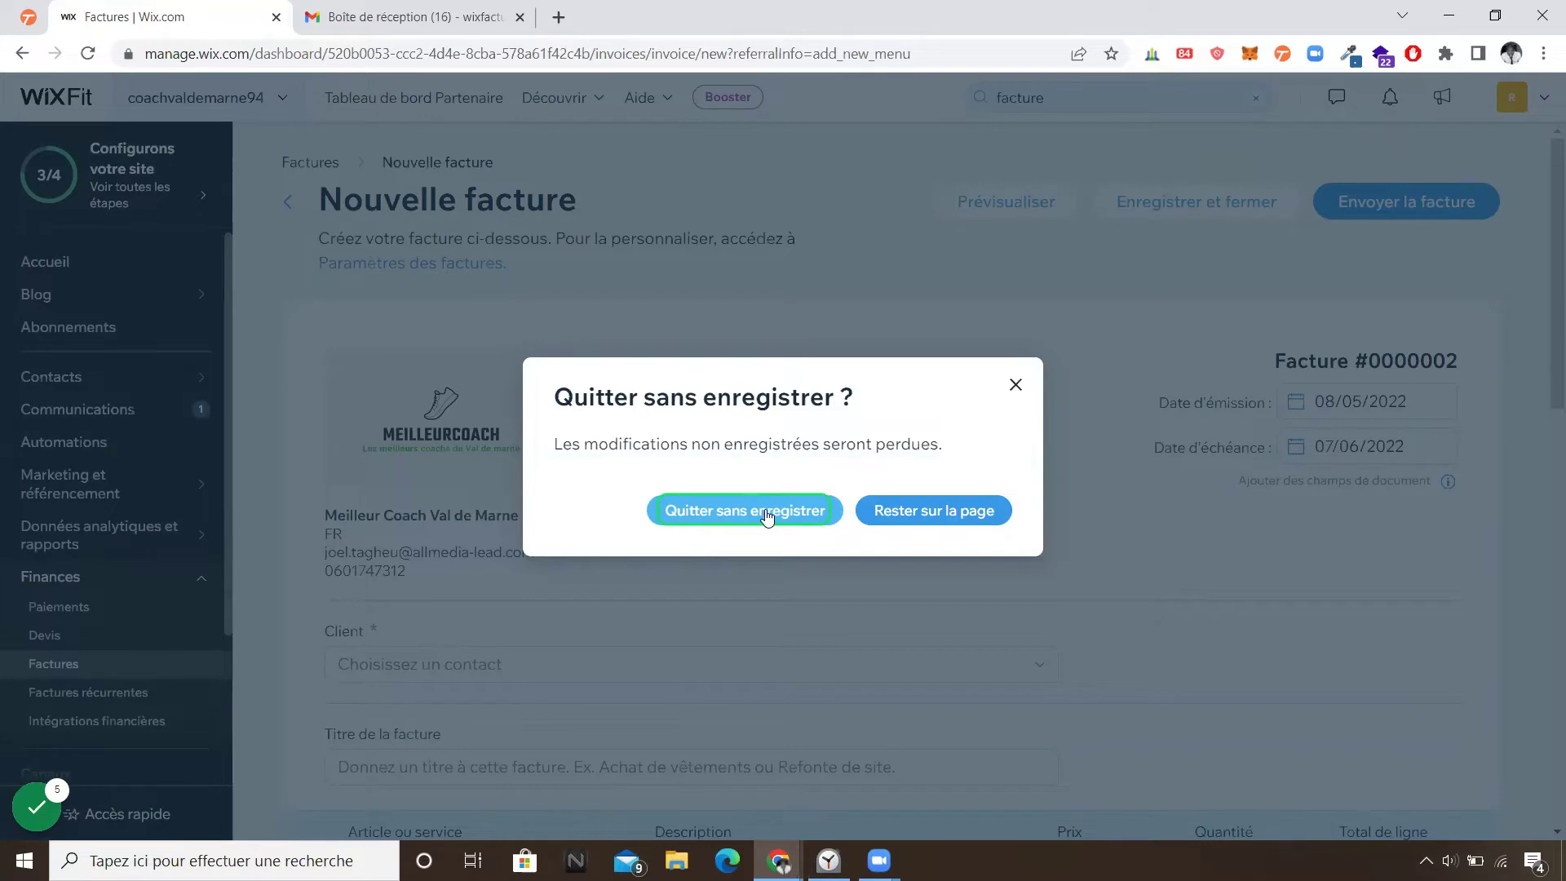
left_click(1015, 385)
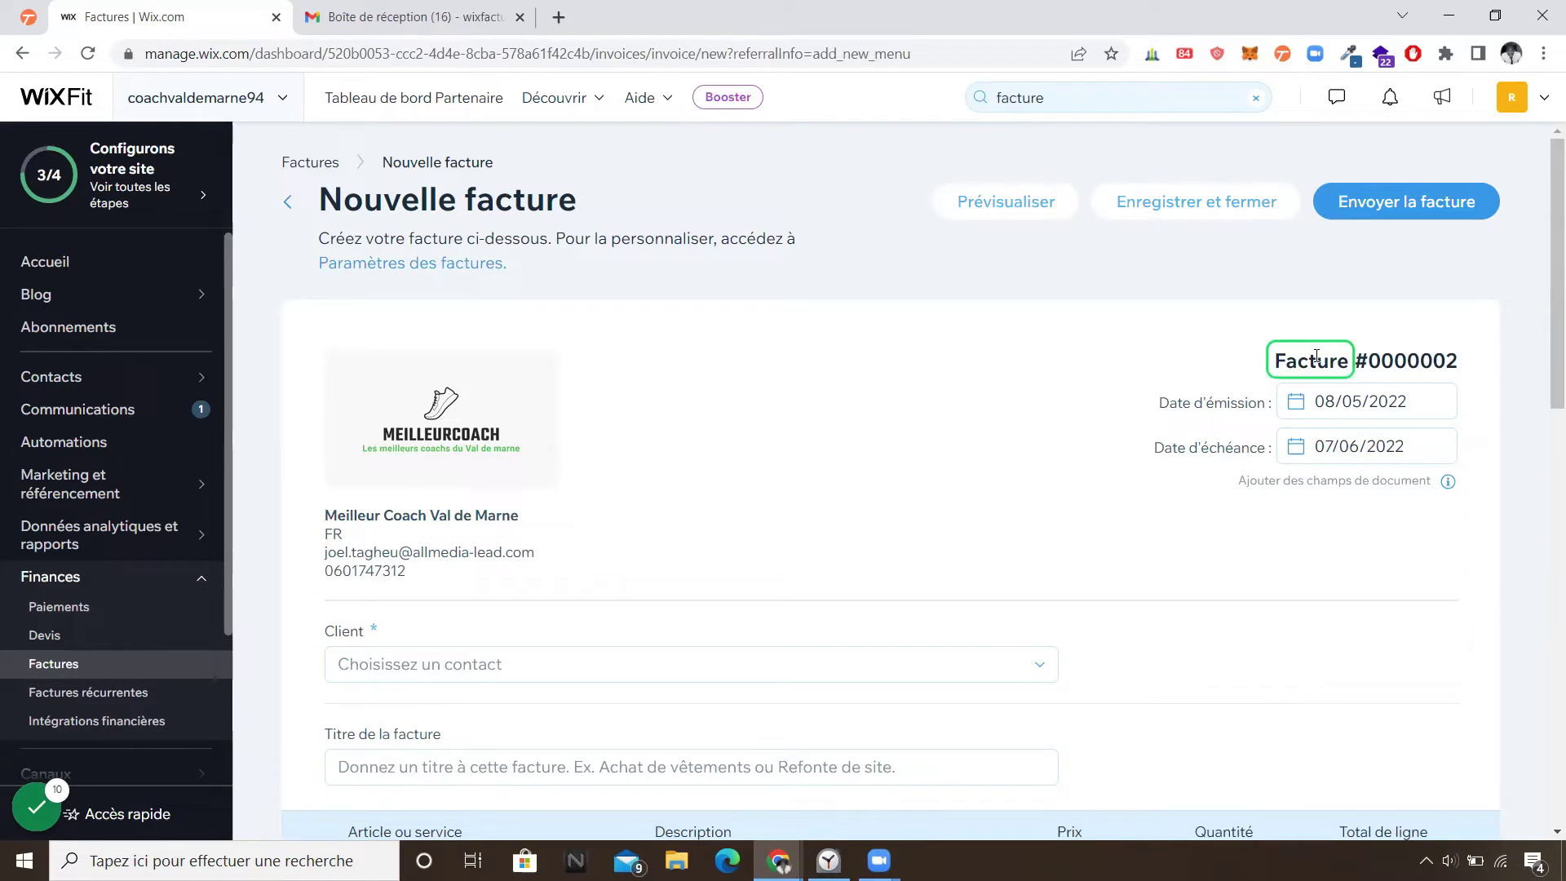
- View the calendars for the new invoice's issue date and due date, keeping both dates
left_click(1376, 404)
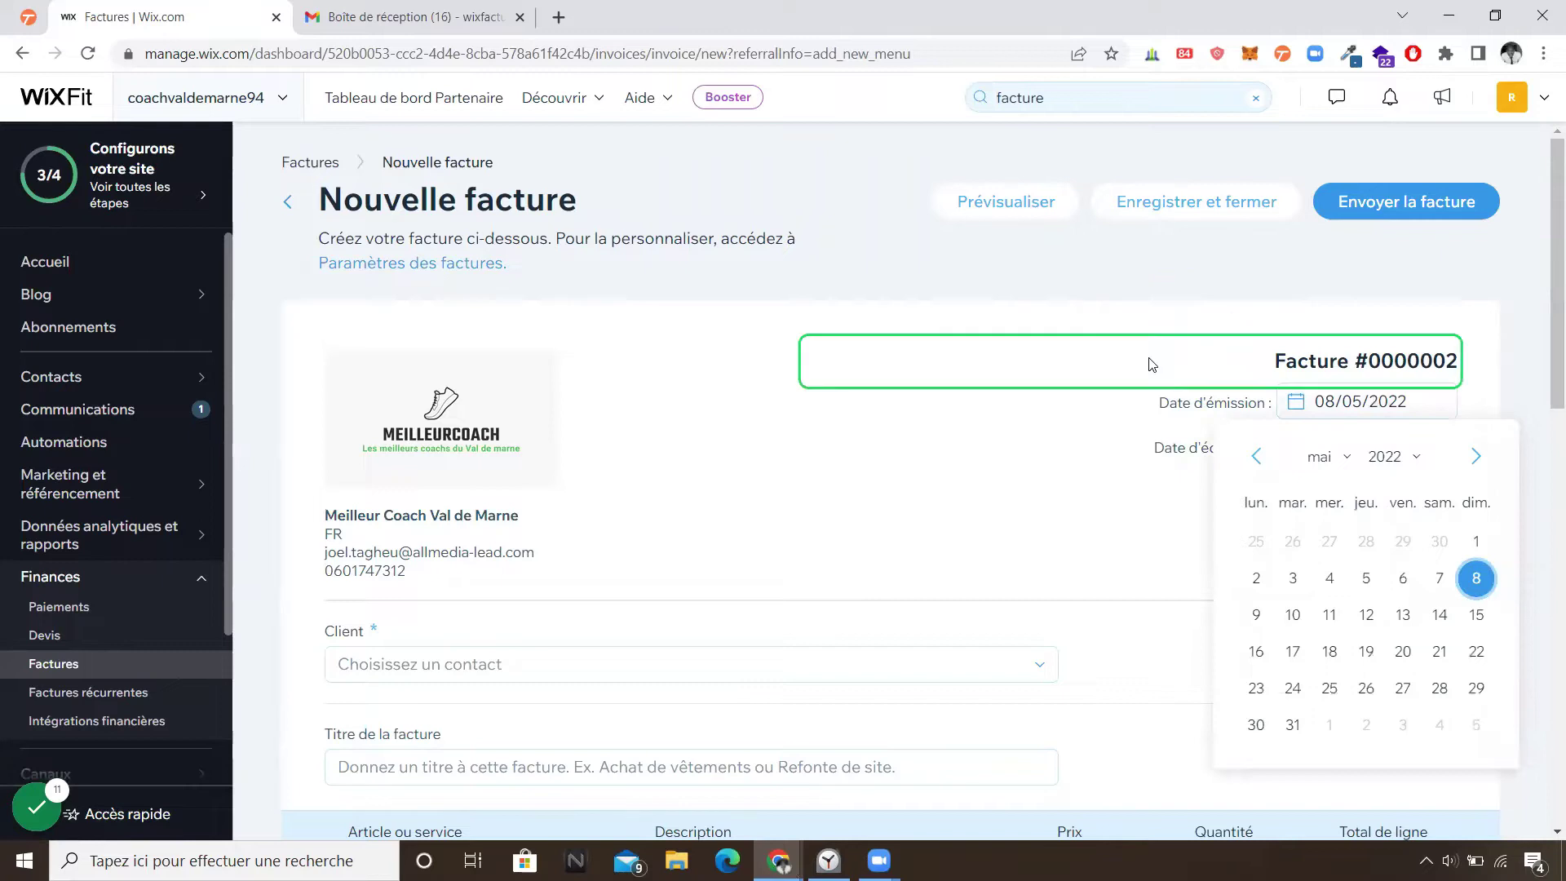
left_click(1117, 448)
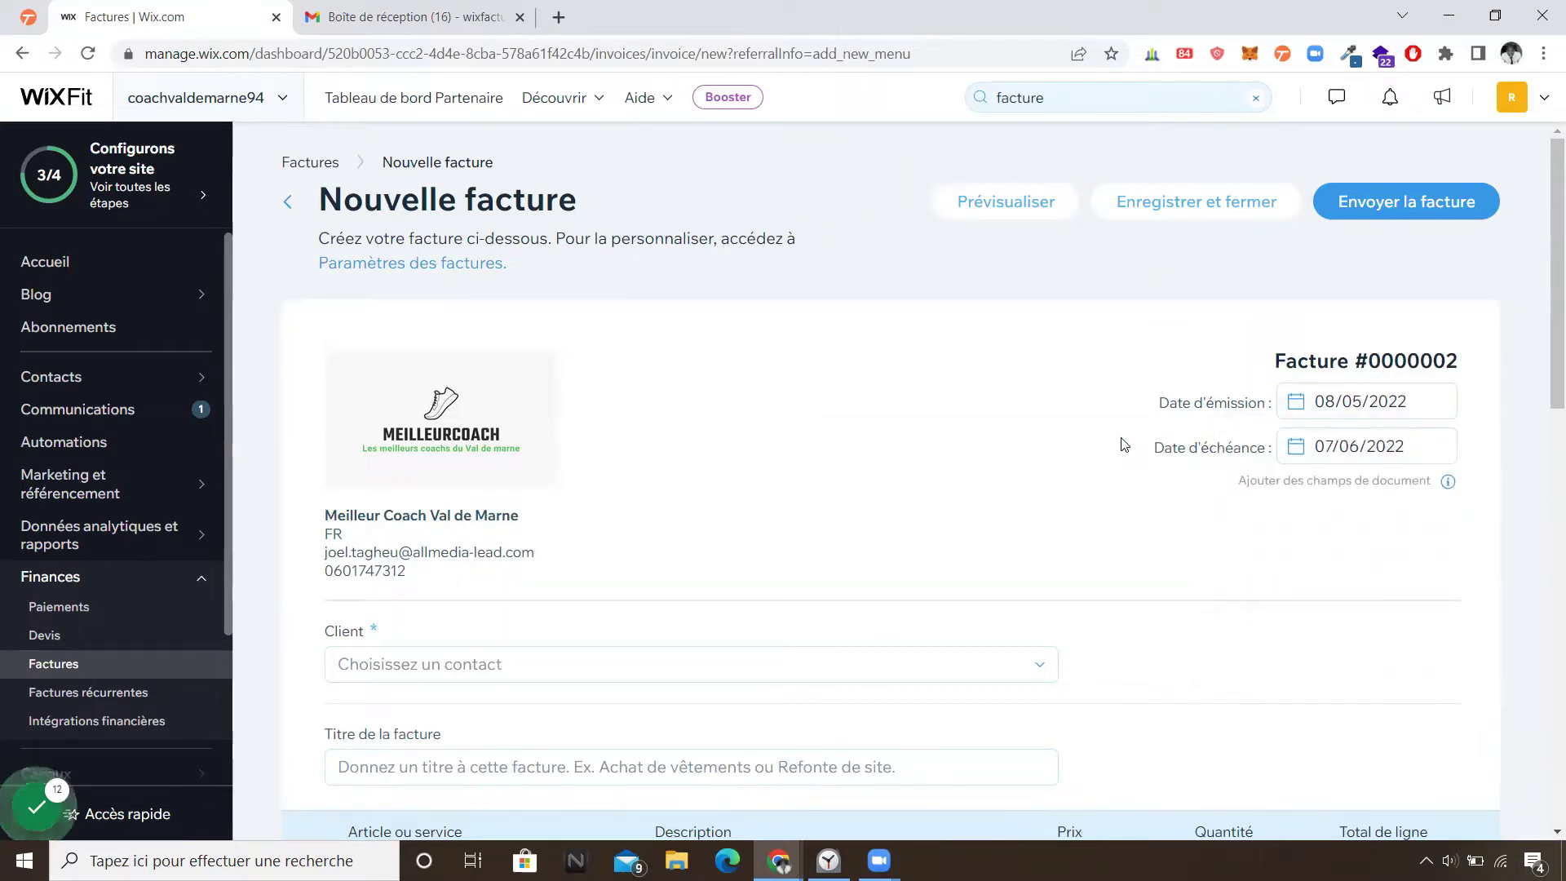
left_click(1420, 455)
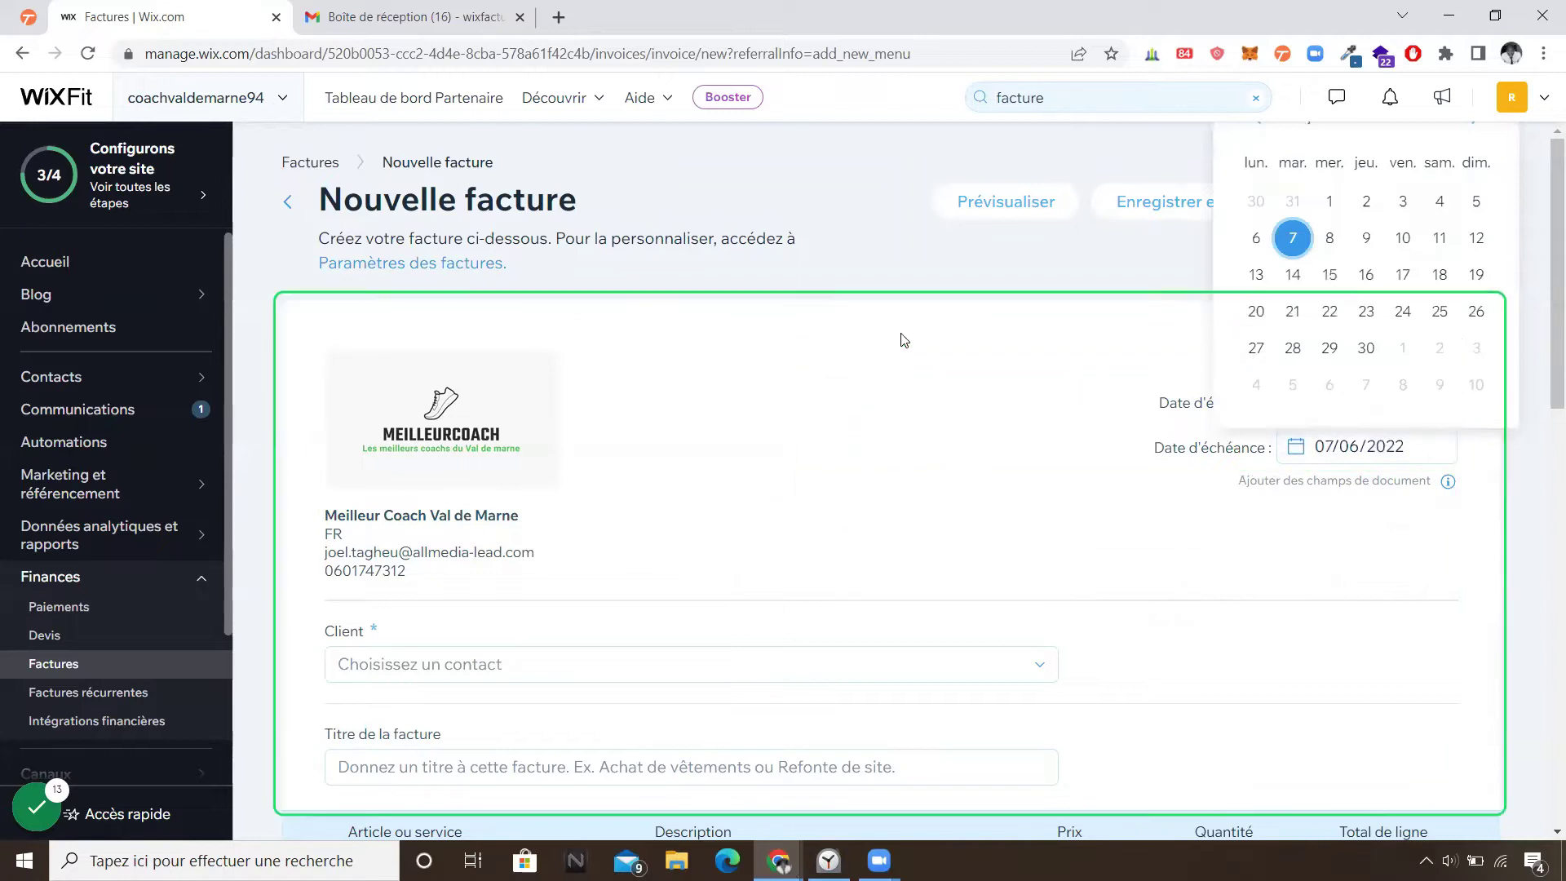
scroll(901, 339, "down", 1)
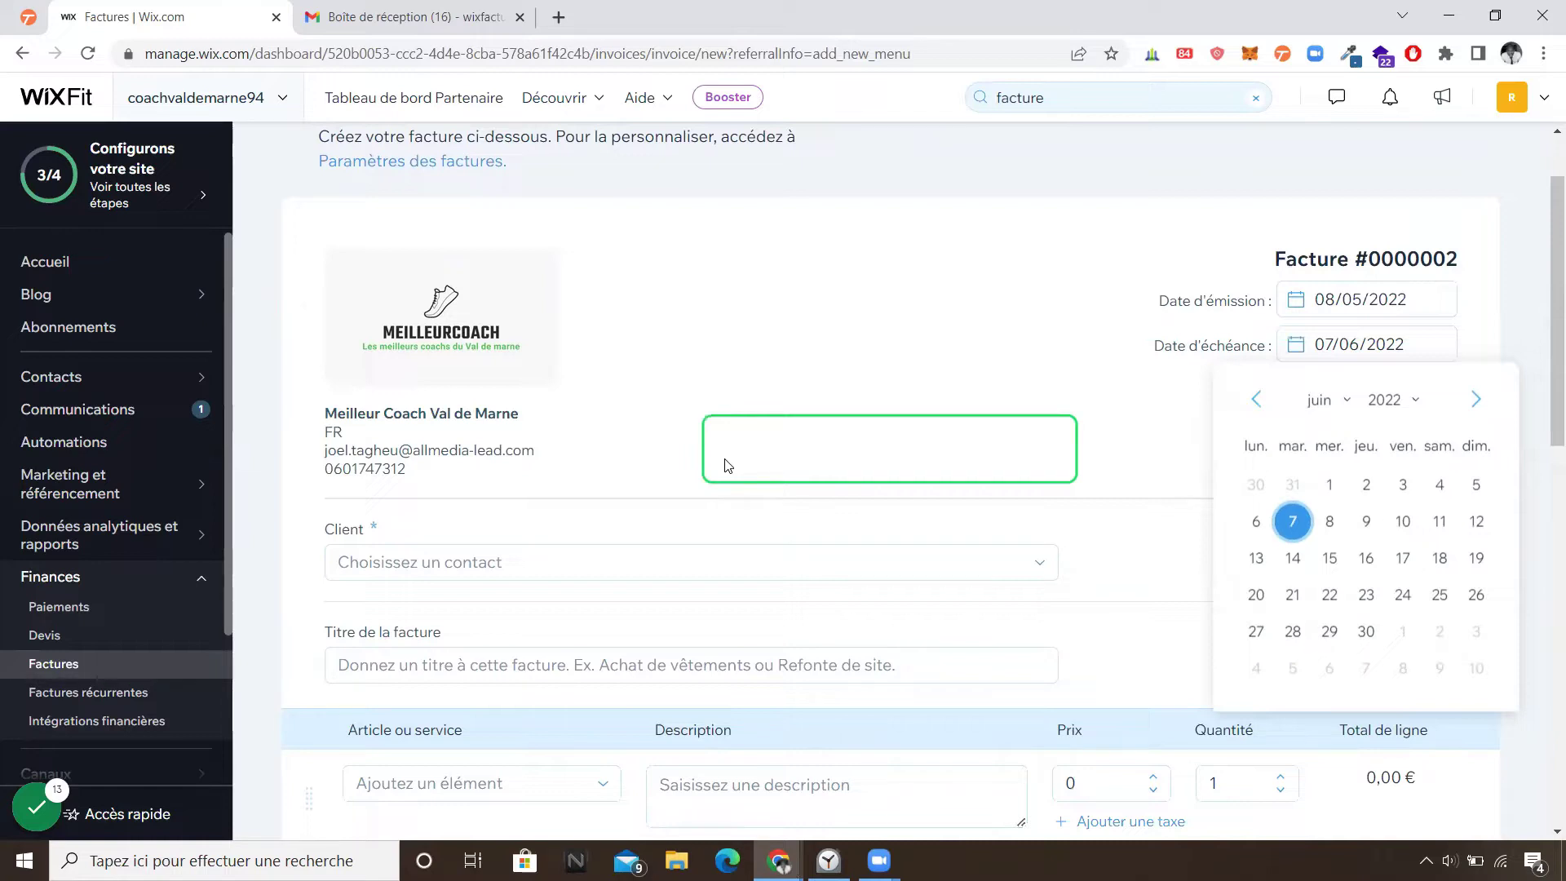
left_click(424, 537)
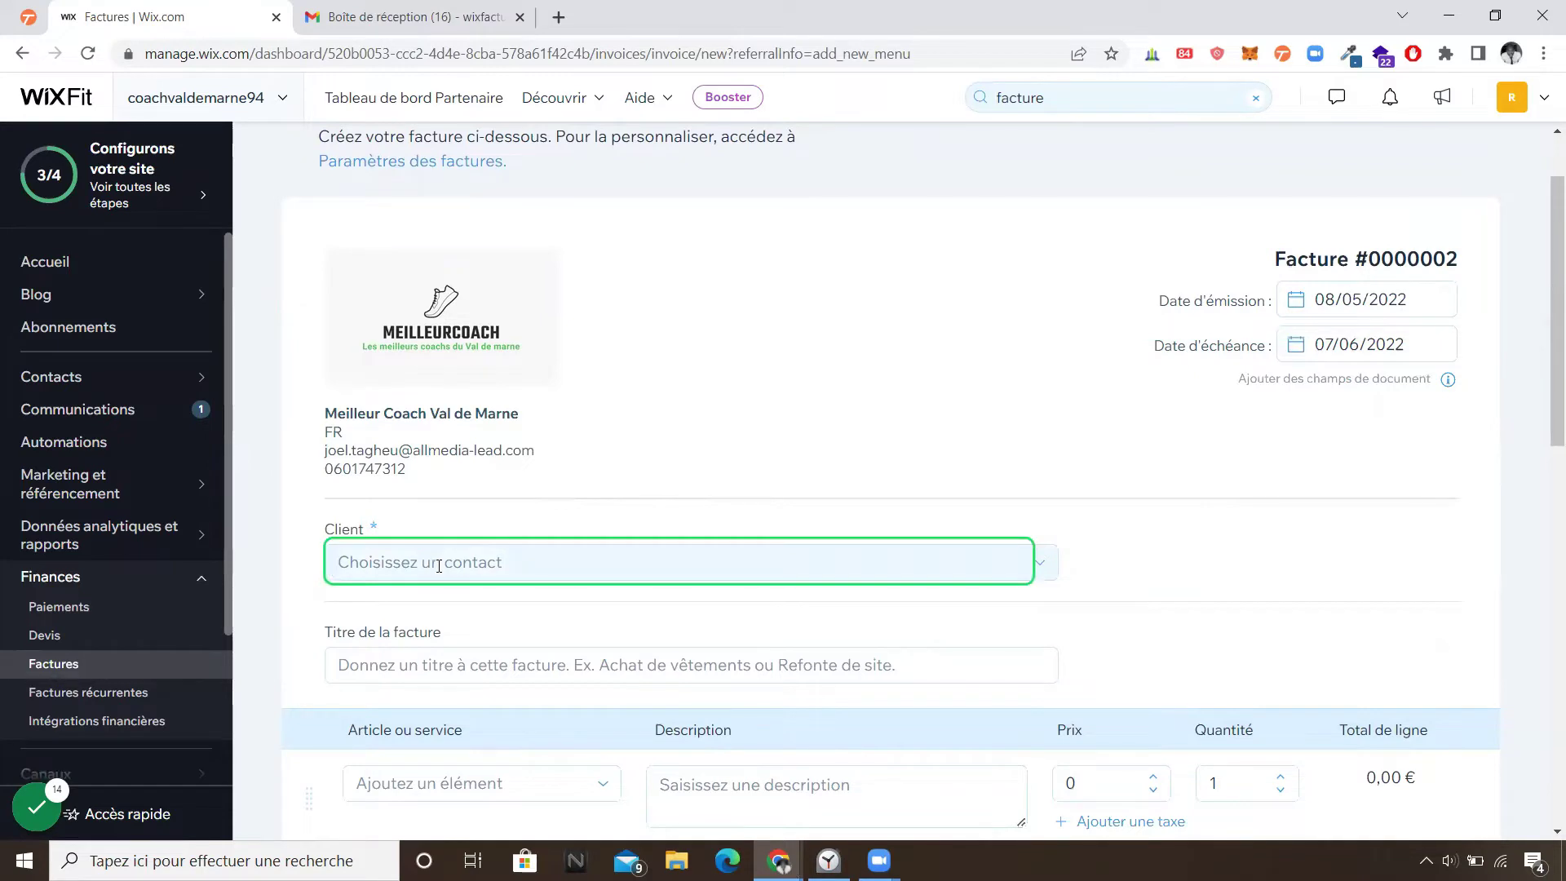
- Open the invoice's client list and view the blank new-contact form, closing it without saving
left_click(439, 565)
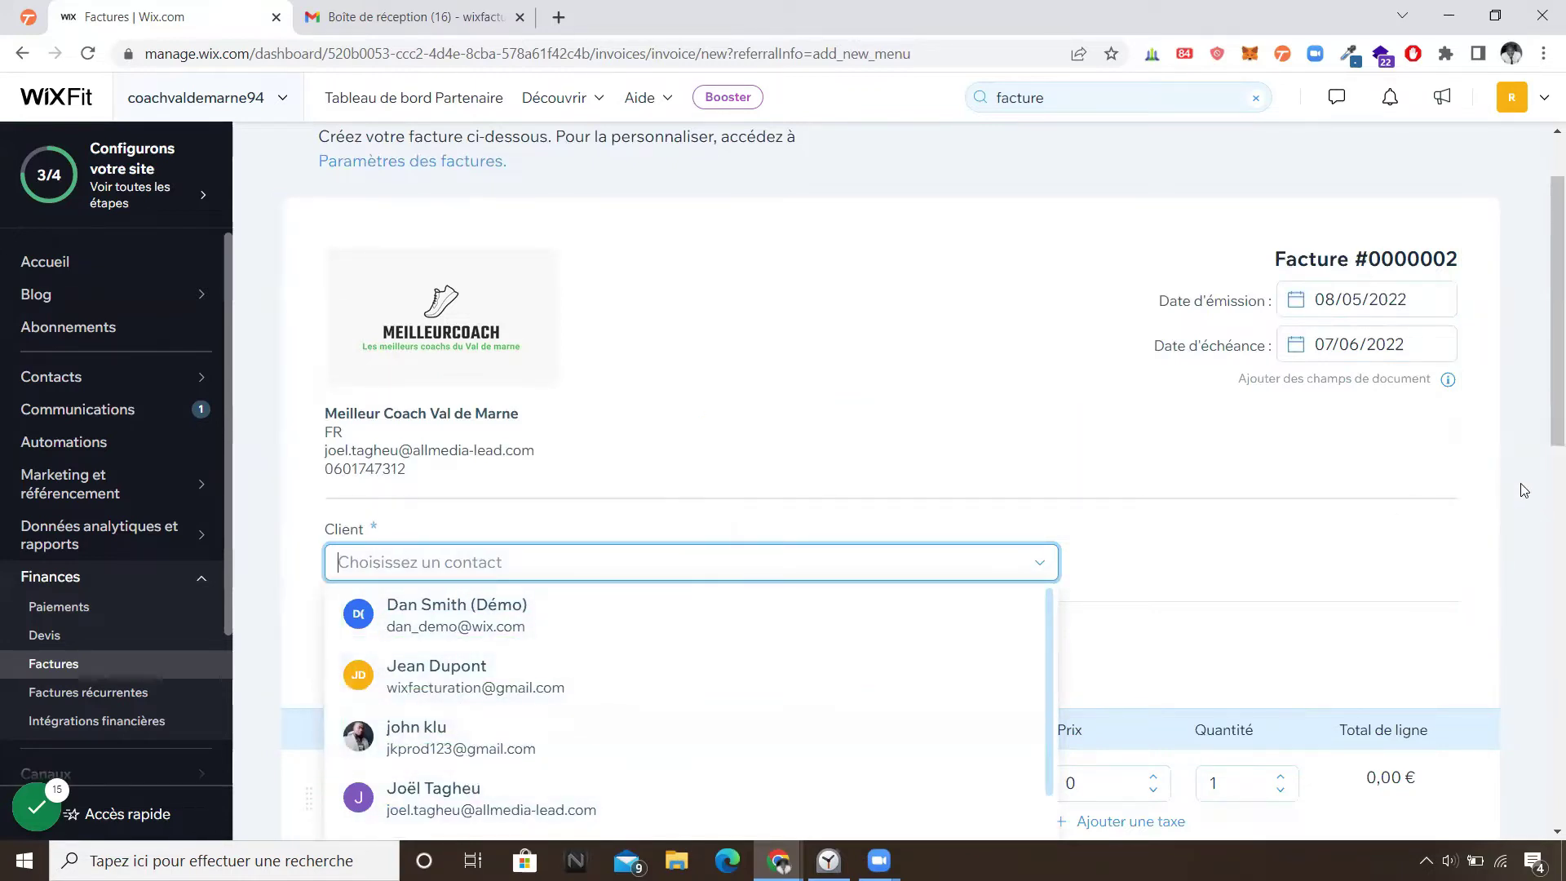
scroll(1523, 489, "down", 2)
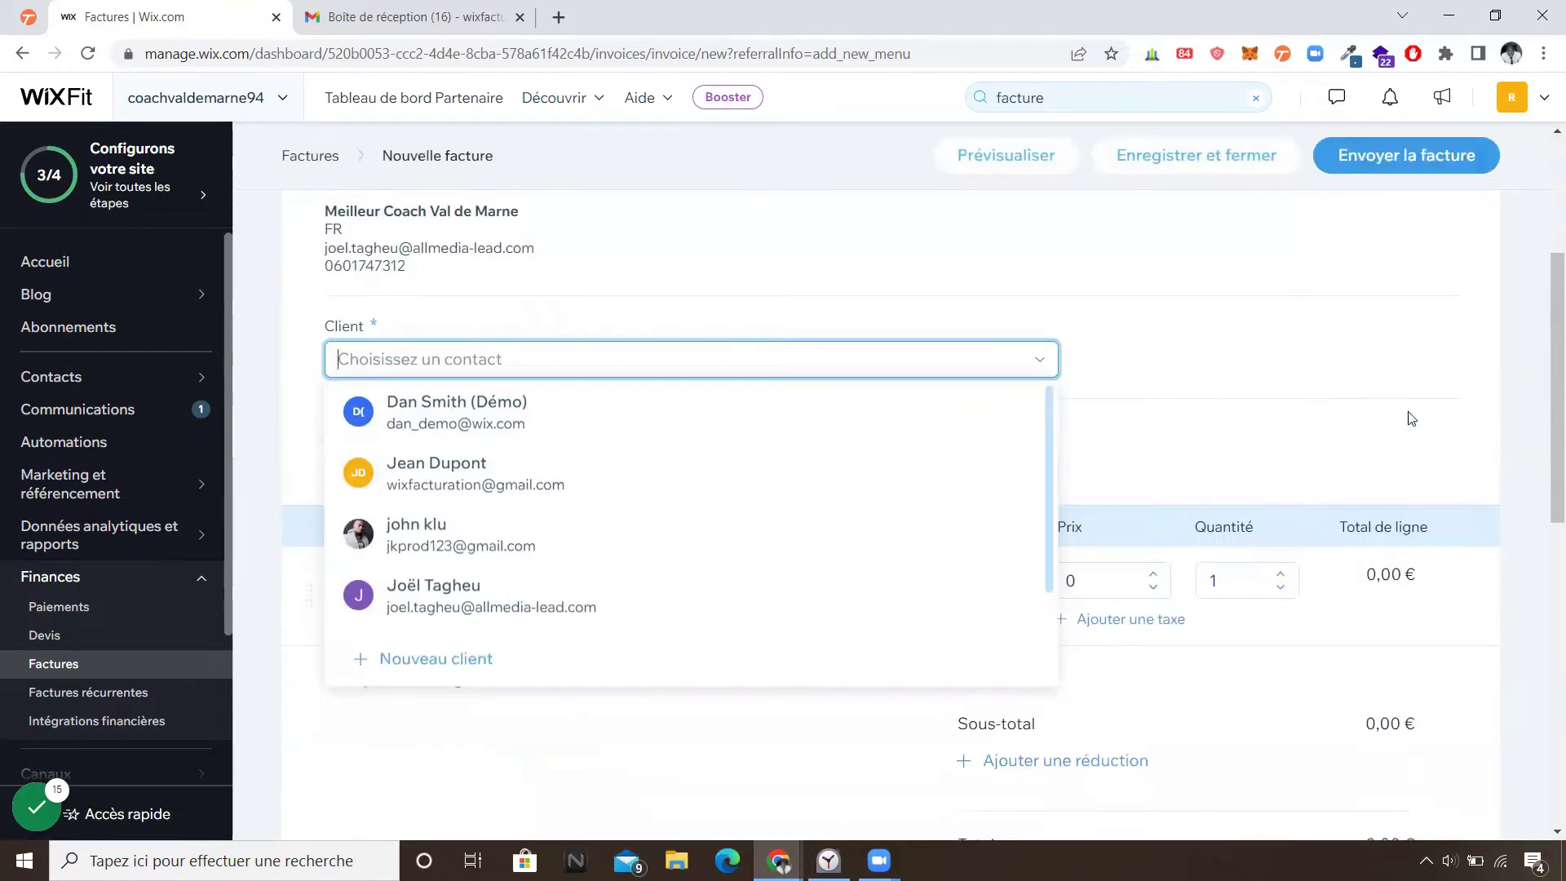
left_click(456, 658)
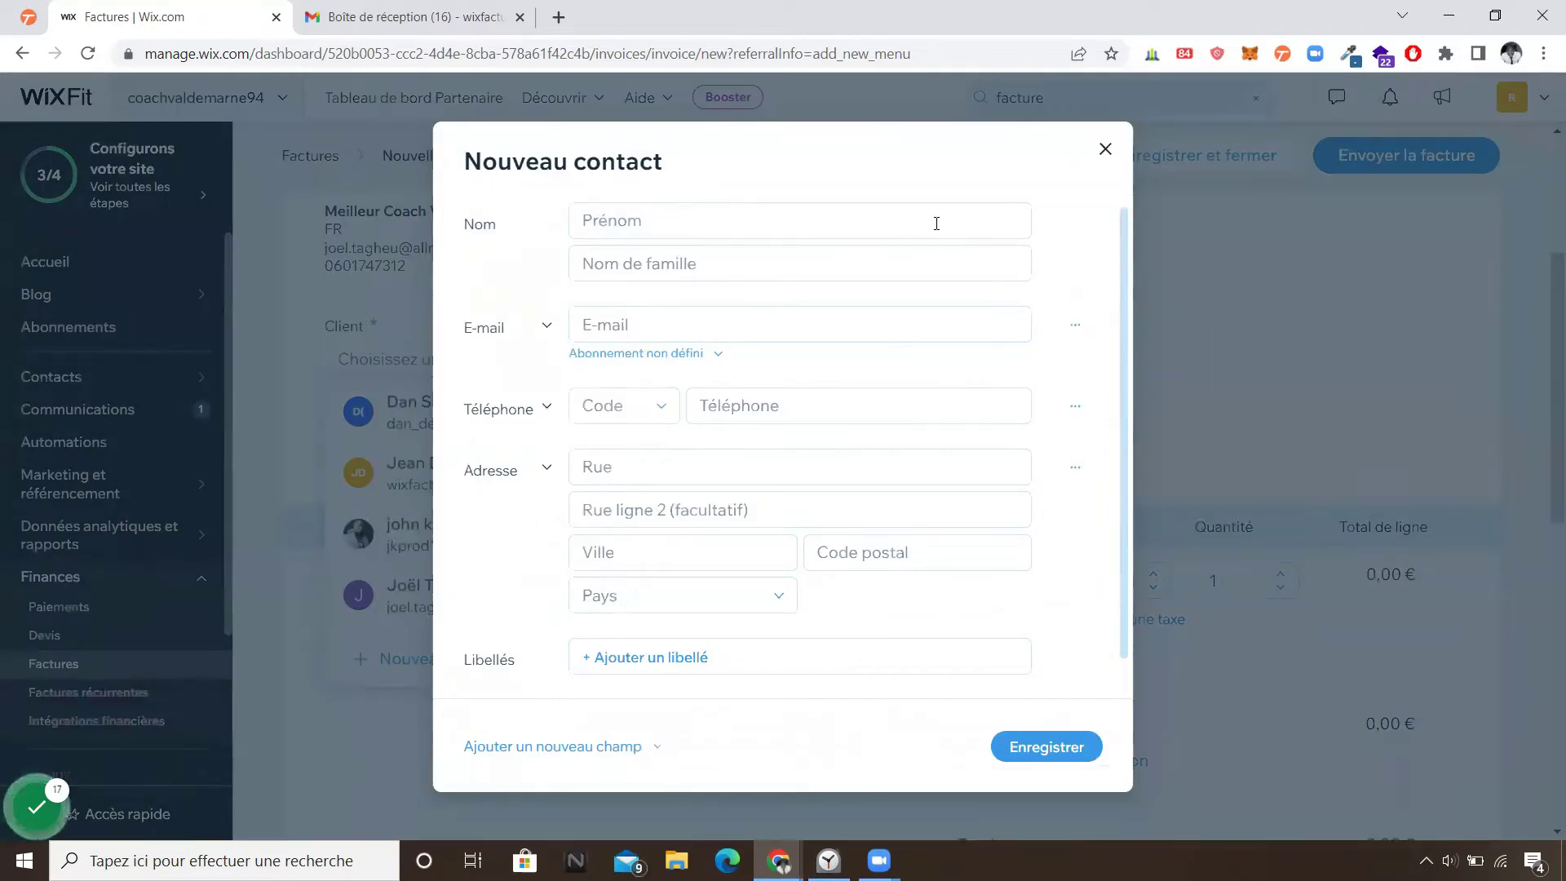
left_click(642, 220)
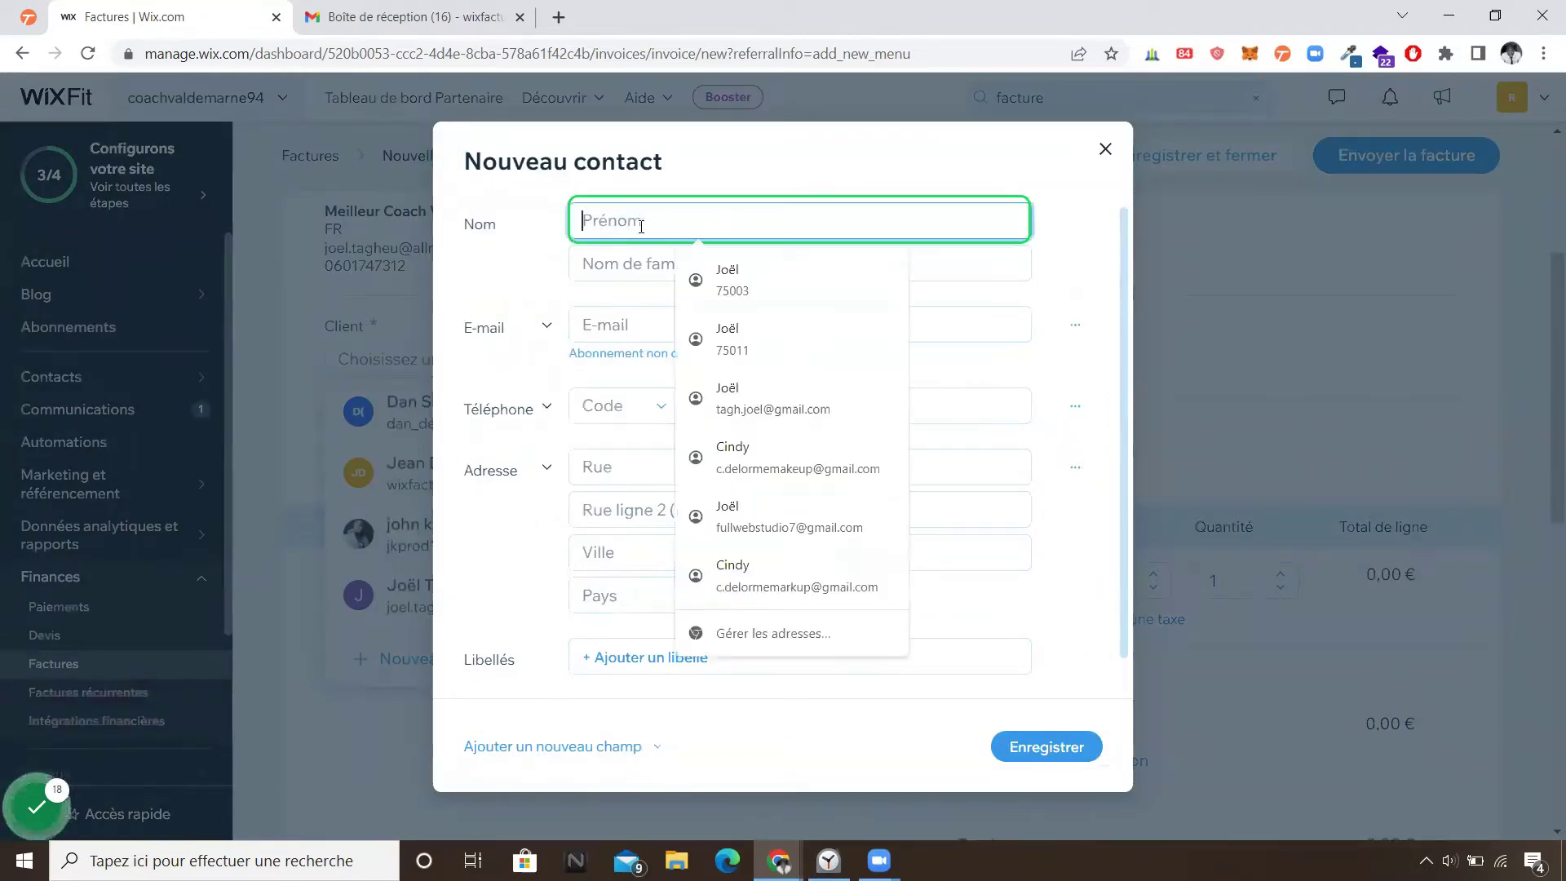
left_click(613, 259)
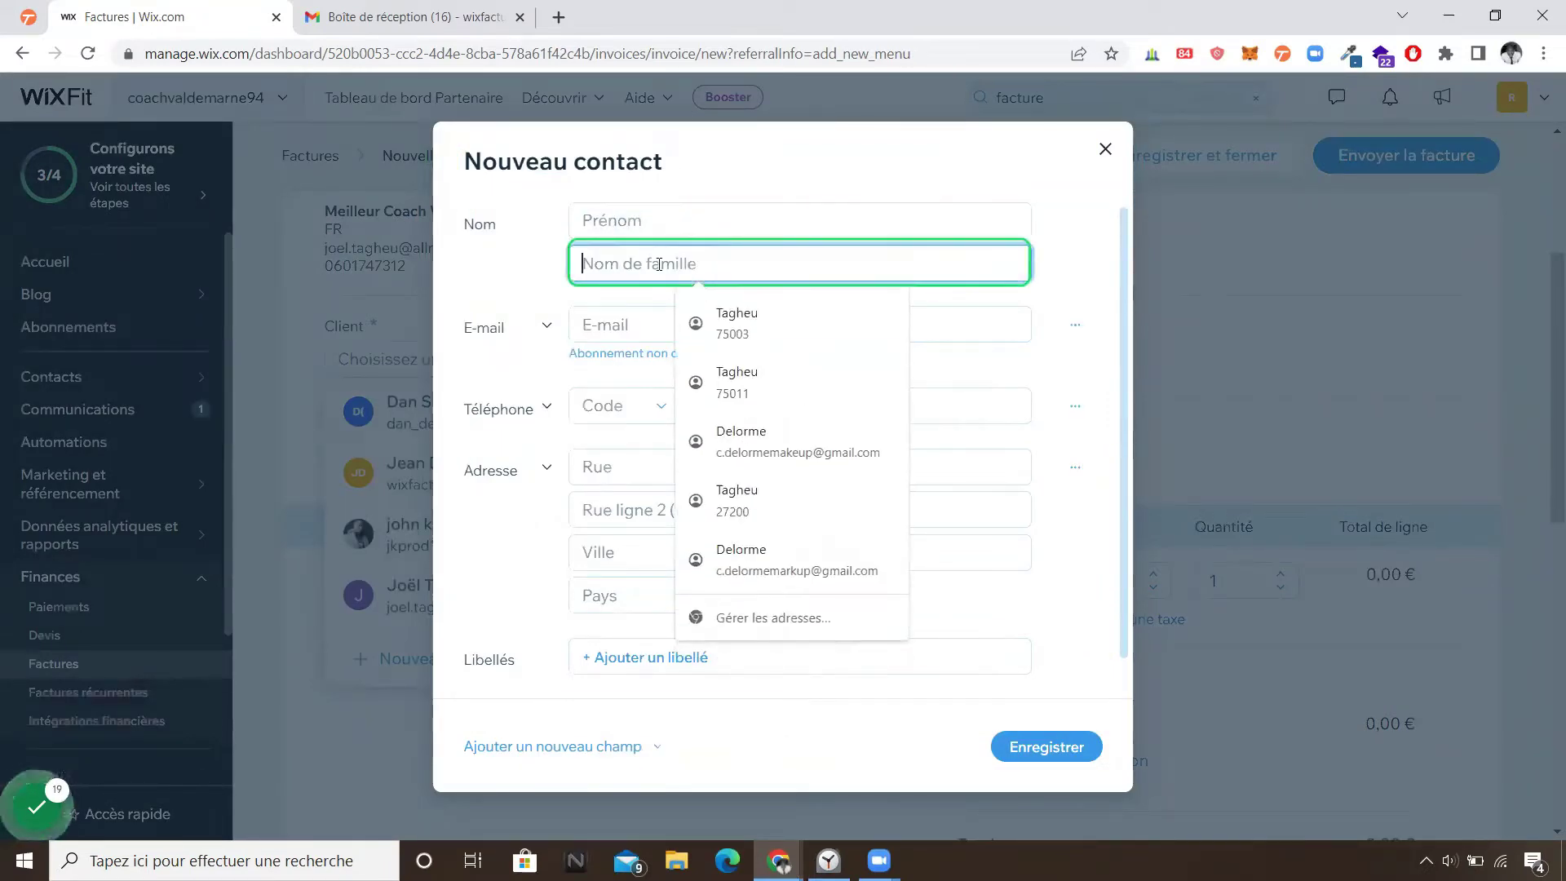
left_click(1105, 149)
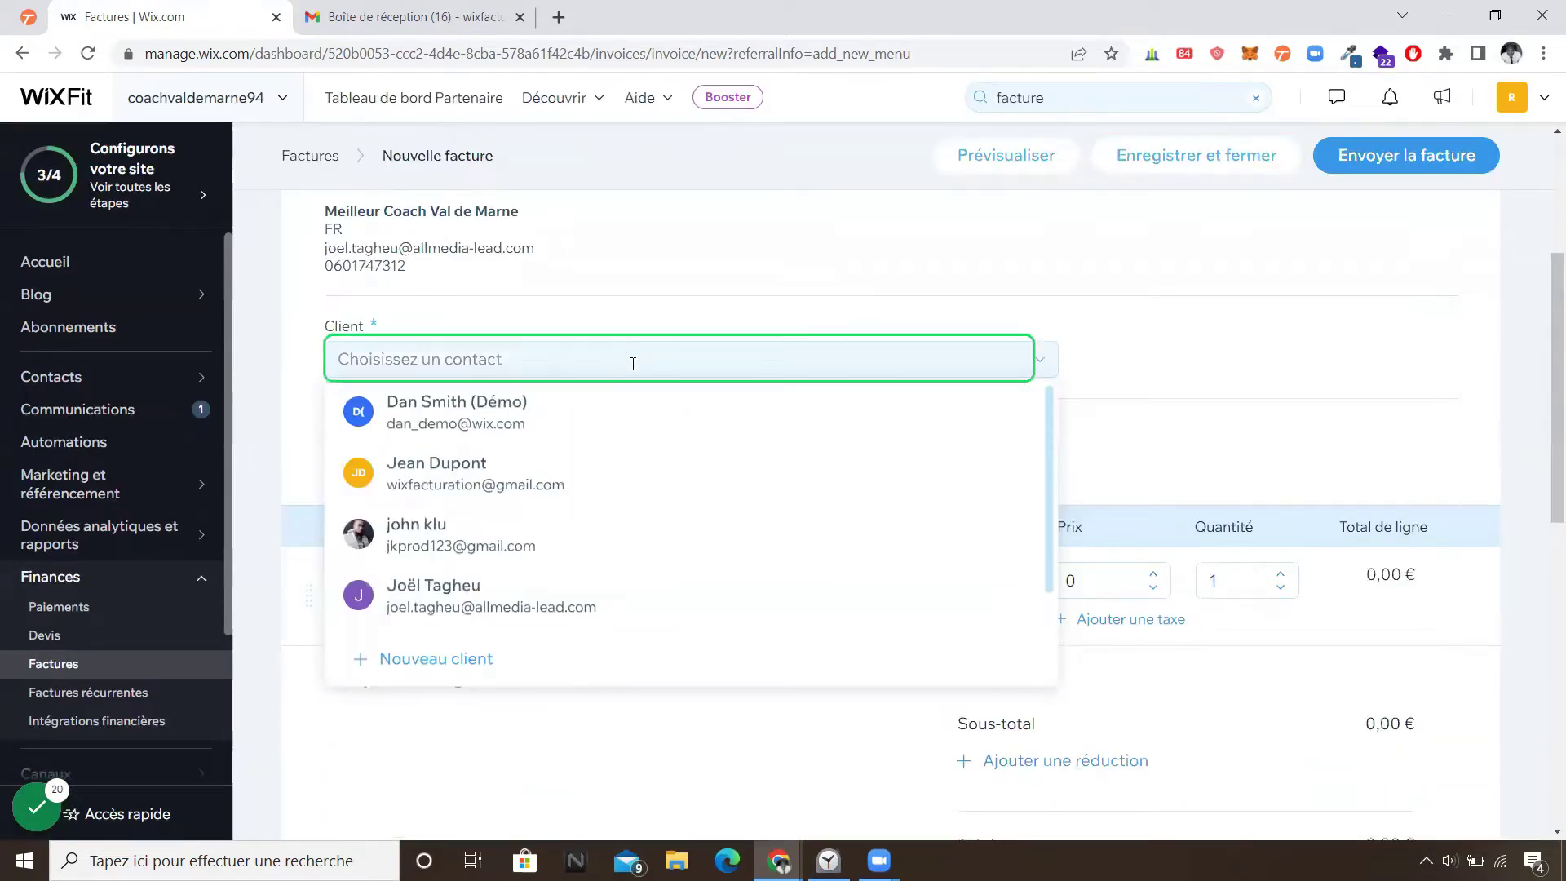
- Select the second existing contact as the invoice's client and view the editable client information
left_click(586, 483)
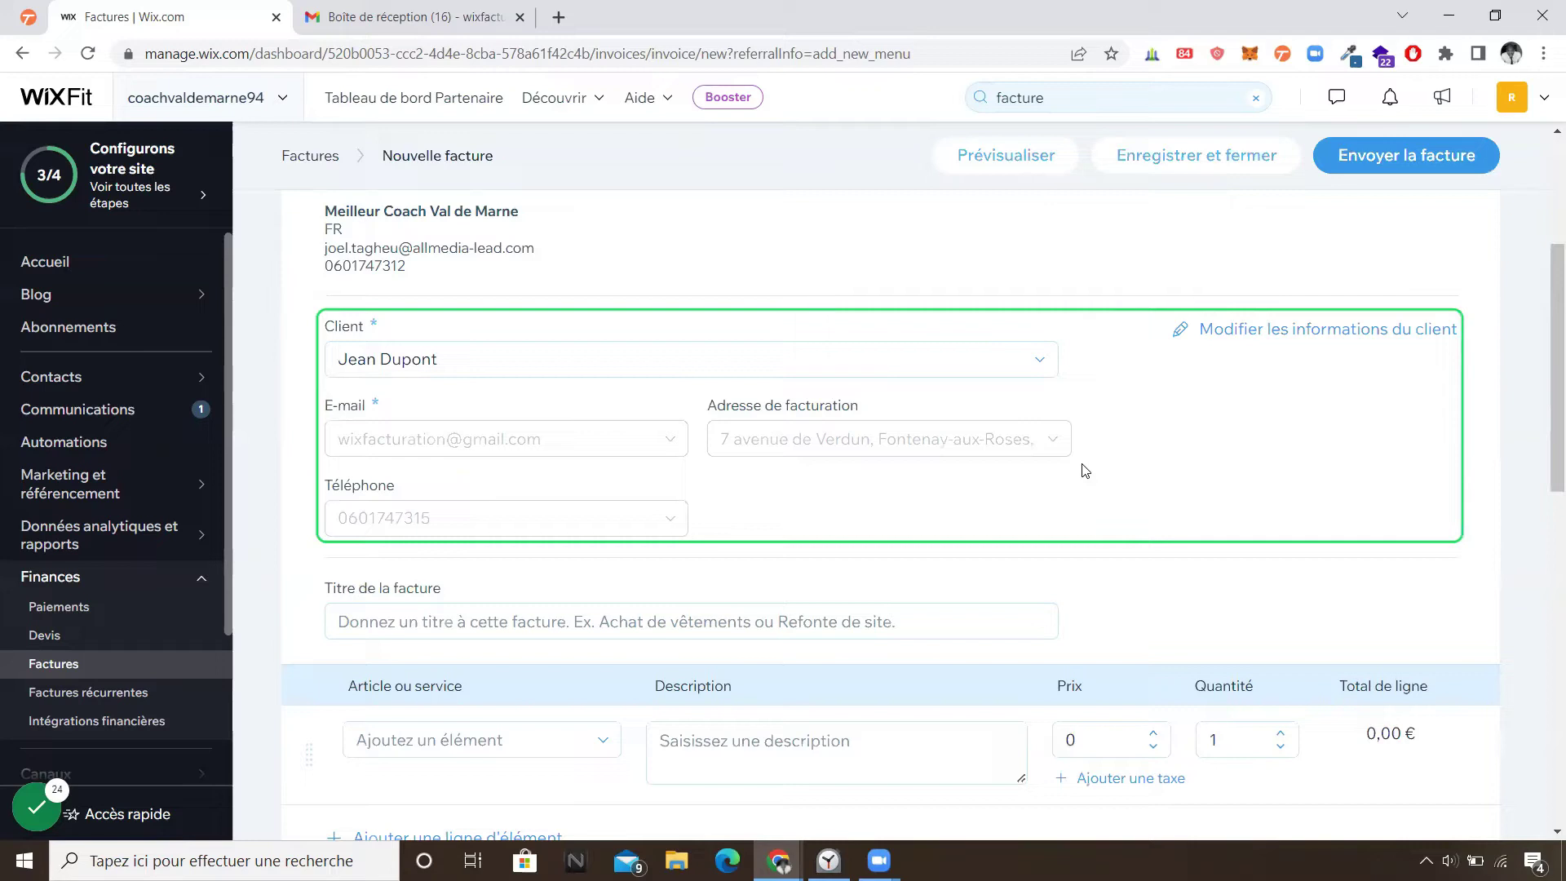
left_click(1256, 335)
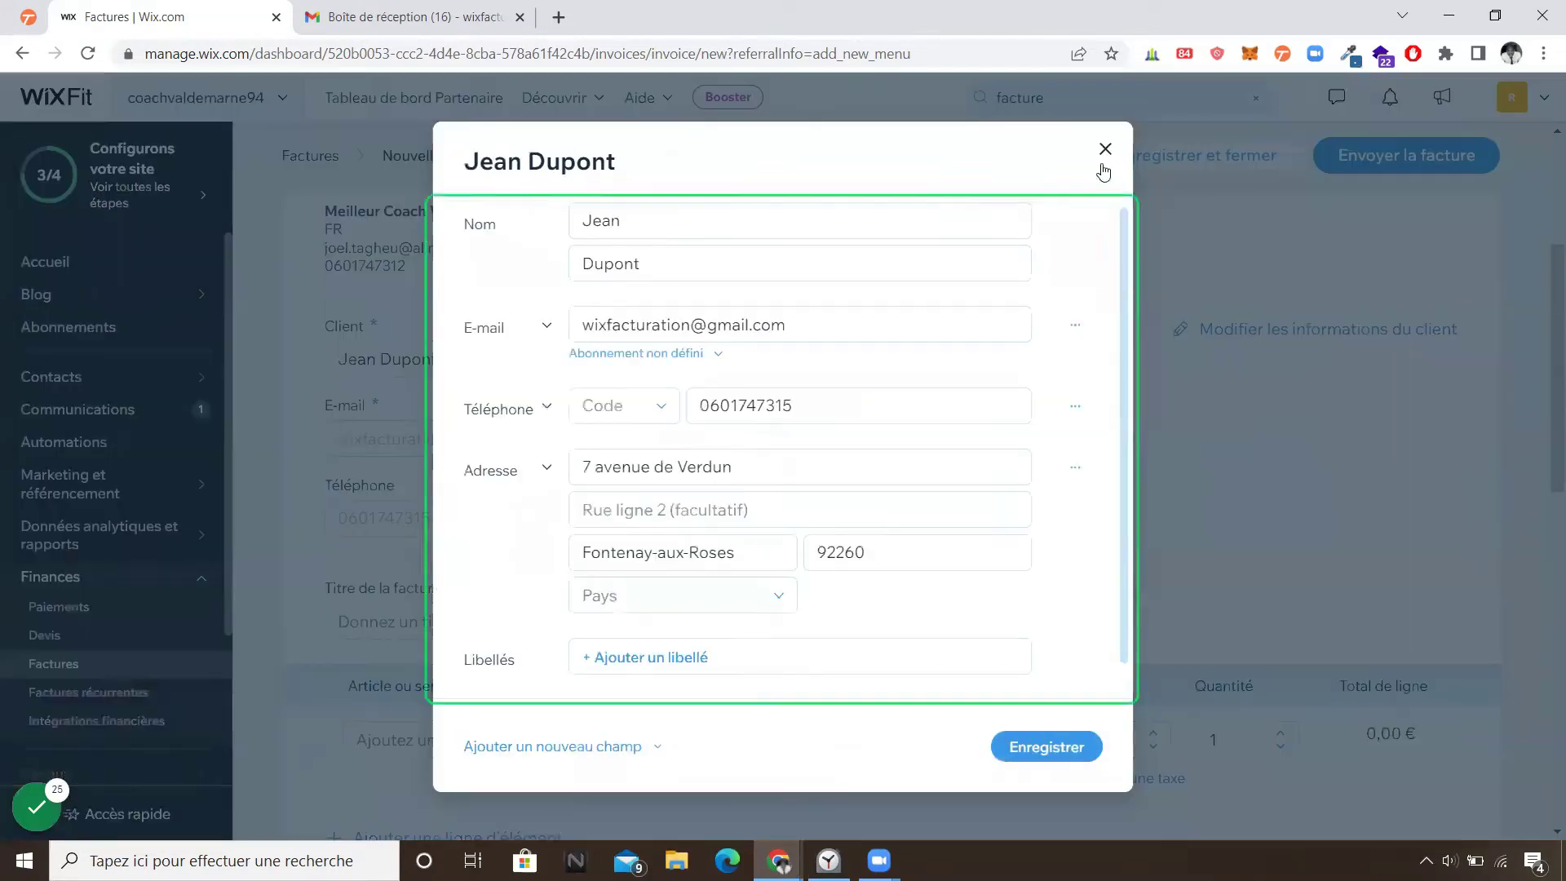
left_click(1105, 149)
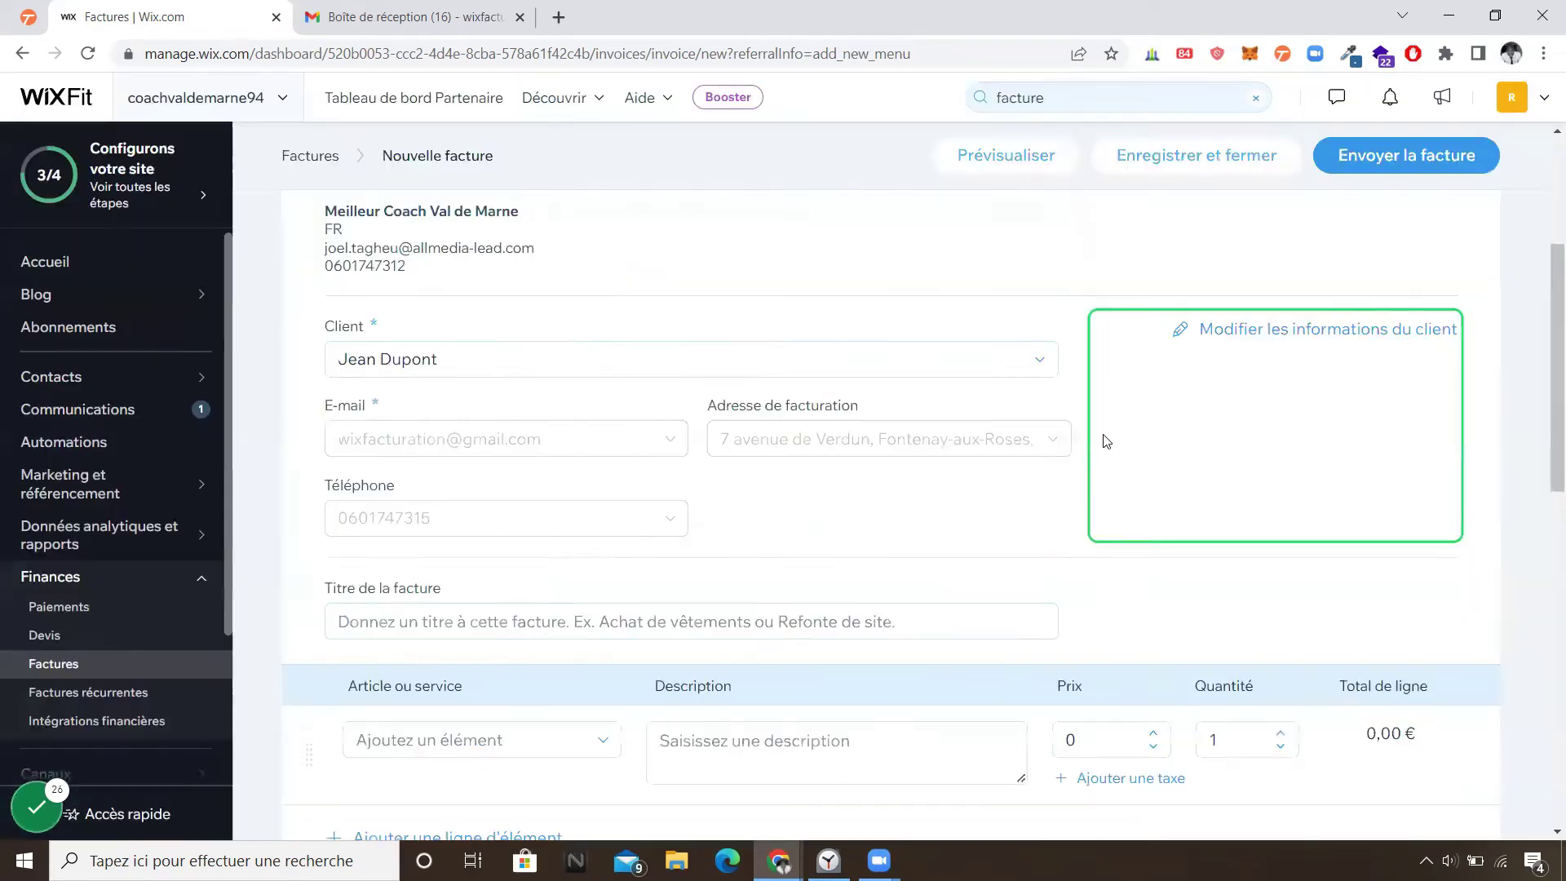
- Set the invoice title to "Massage bien être"
scroll(897, 420, "down", 1)
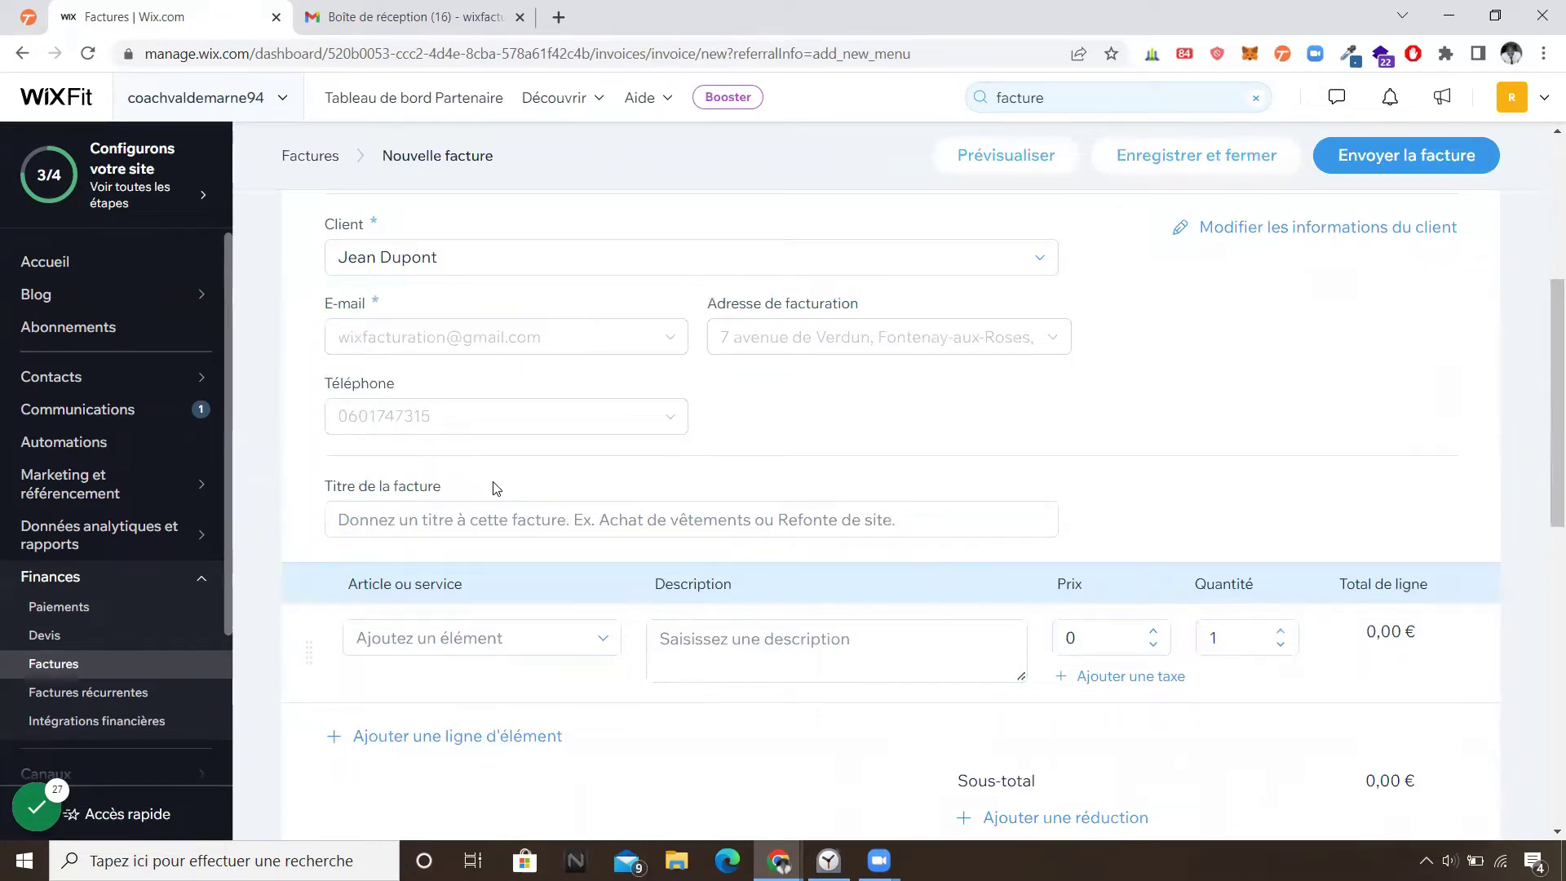
left_click(453, 519)
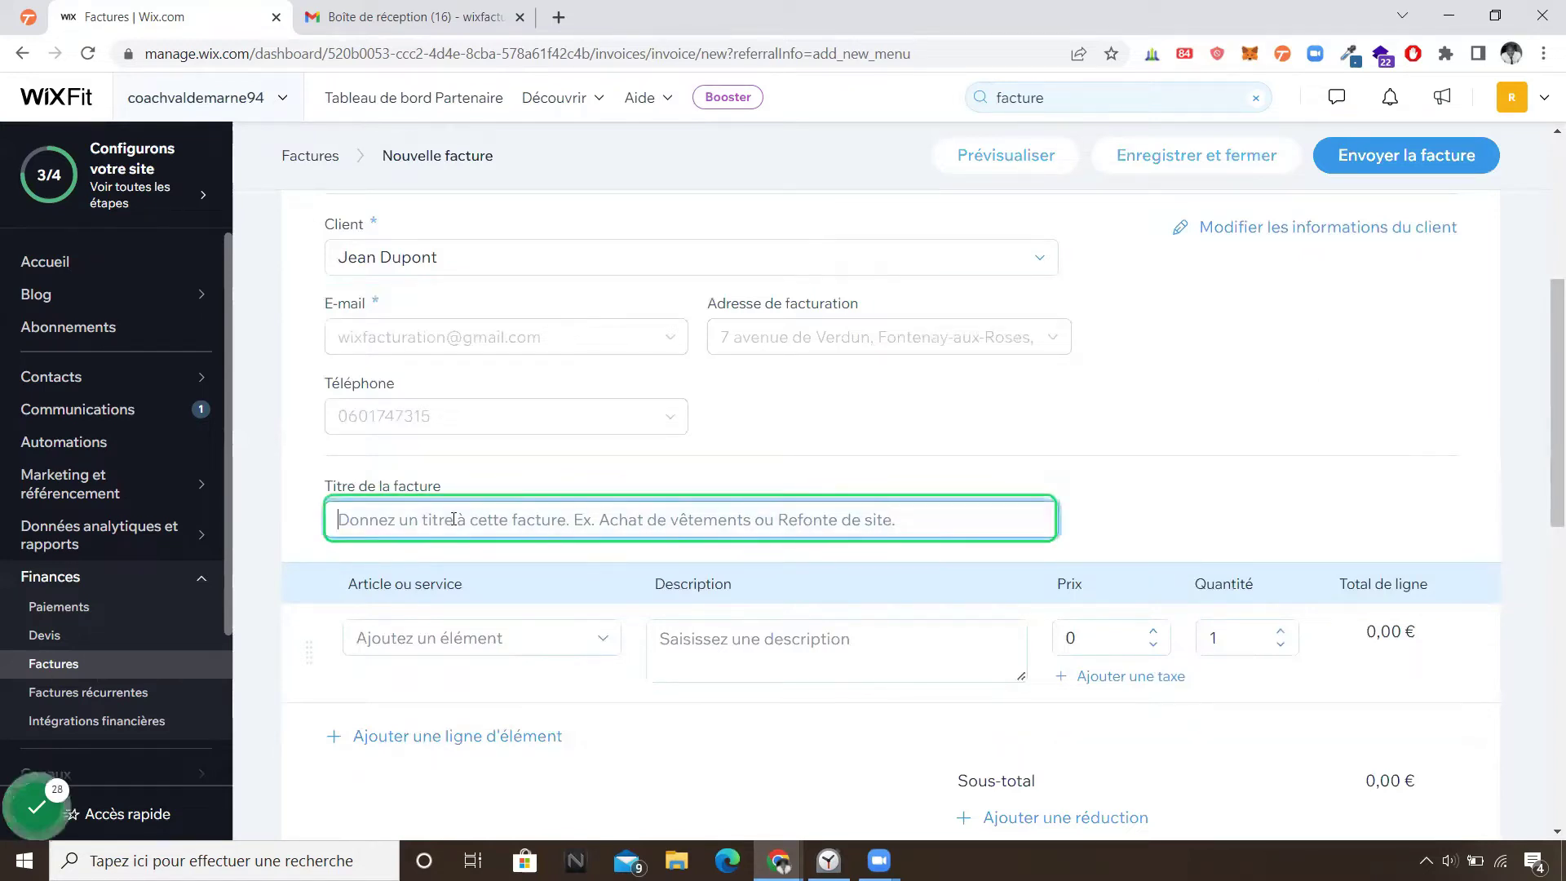
type("Ma")
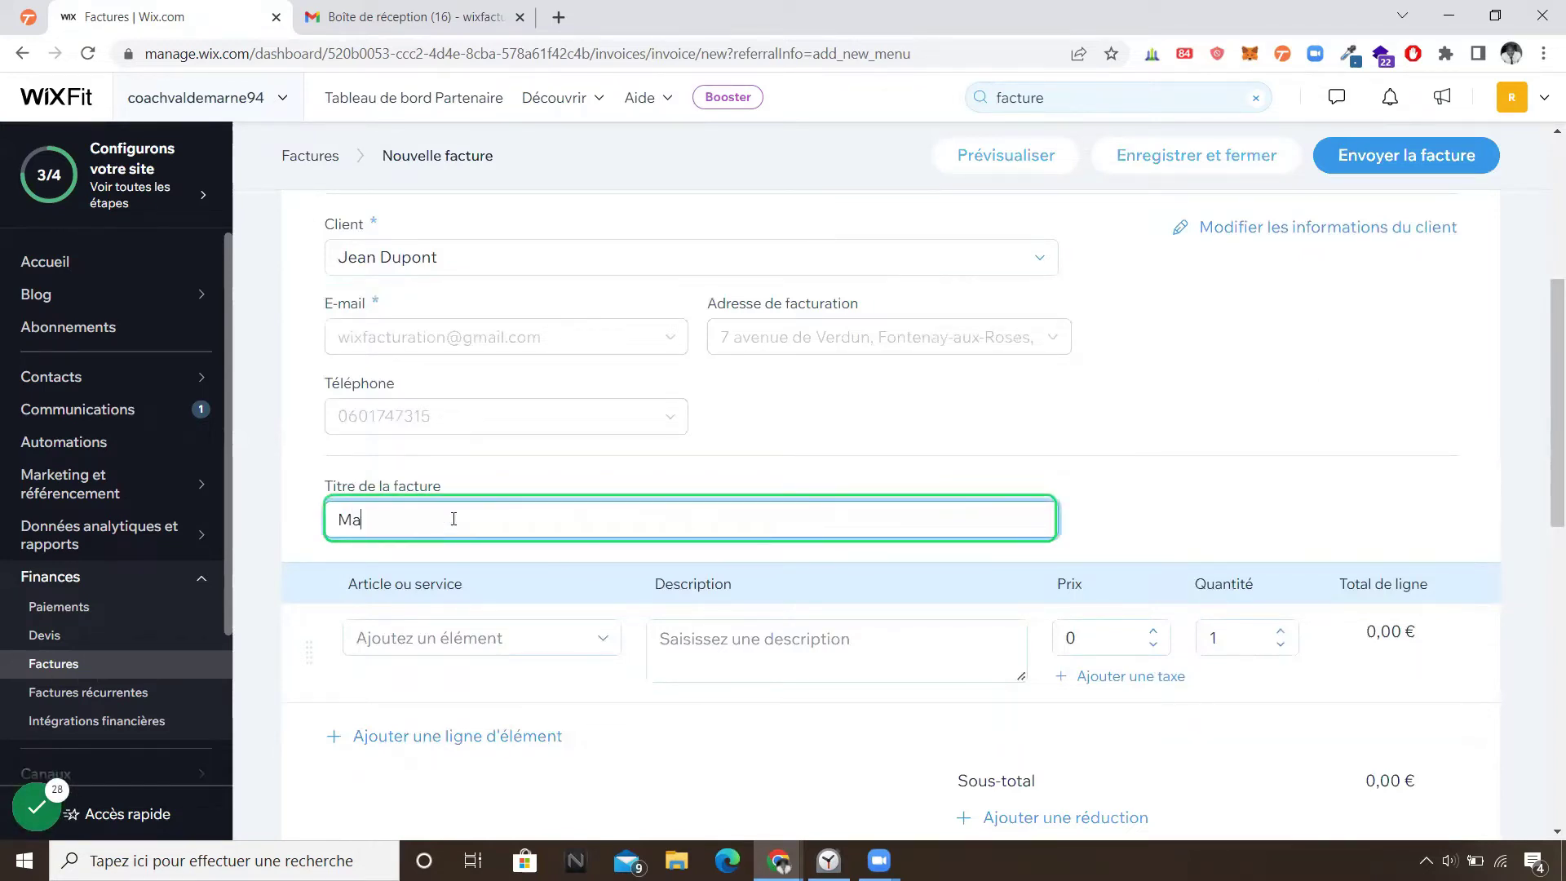
type("ssage bien é")
type("tre")
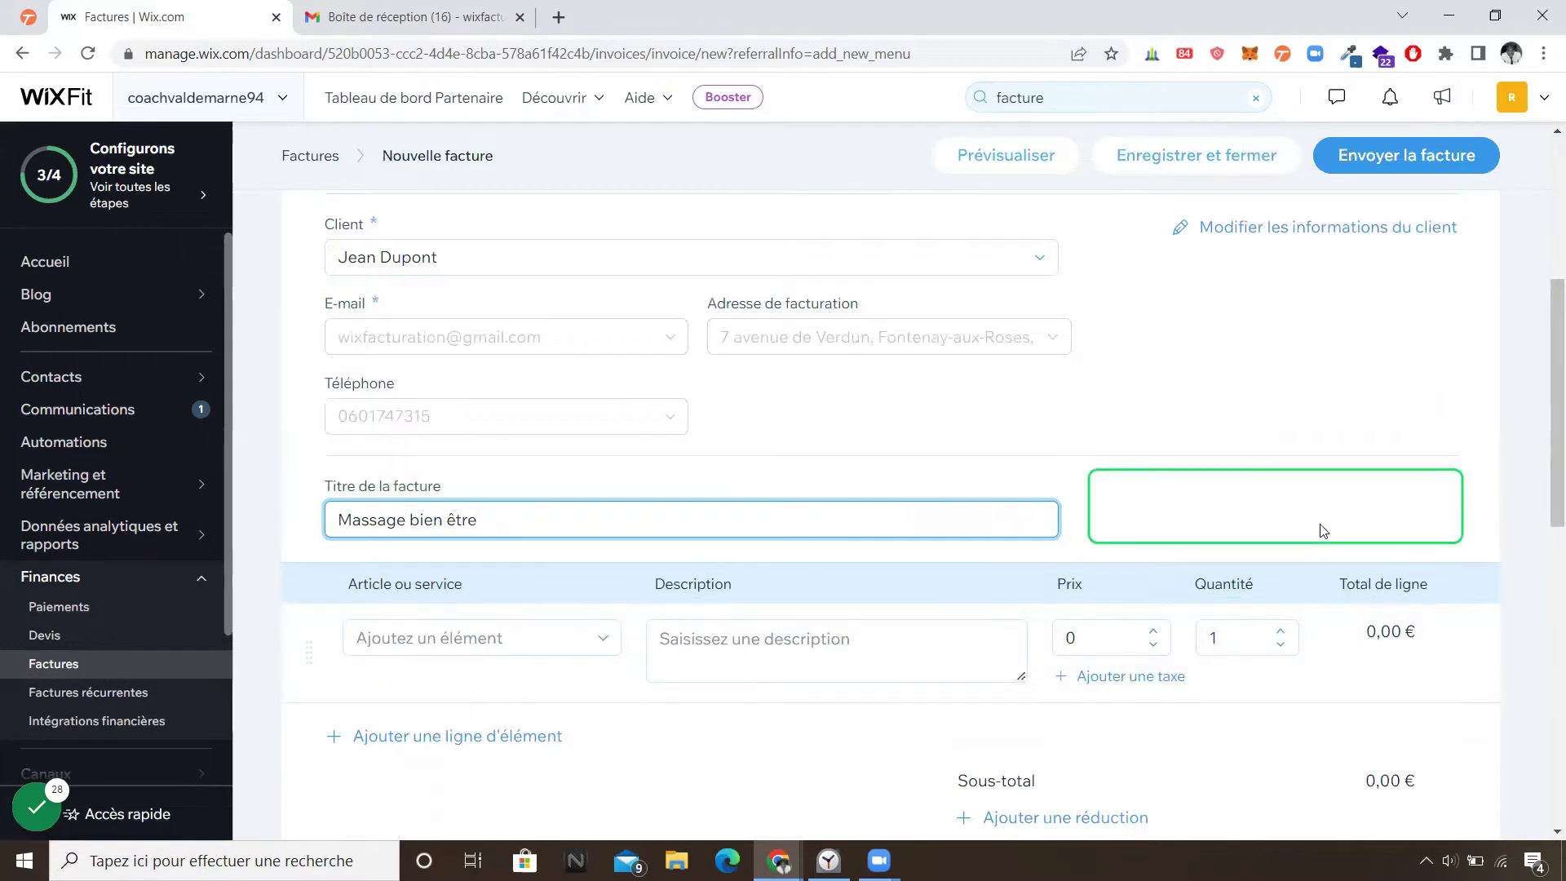
- View the form for creating a new invoice item from the first line, closing it without saving
scroll(1293, 517, "down", 1)
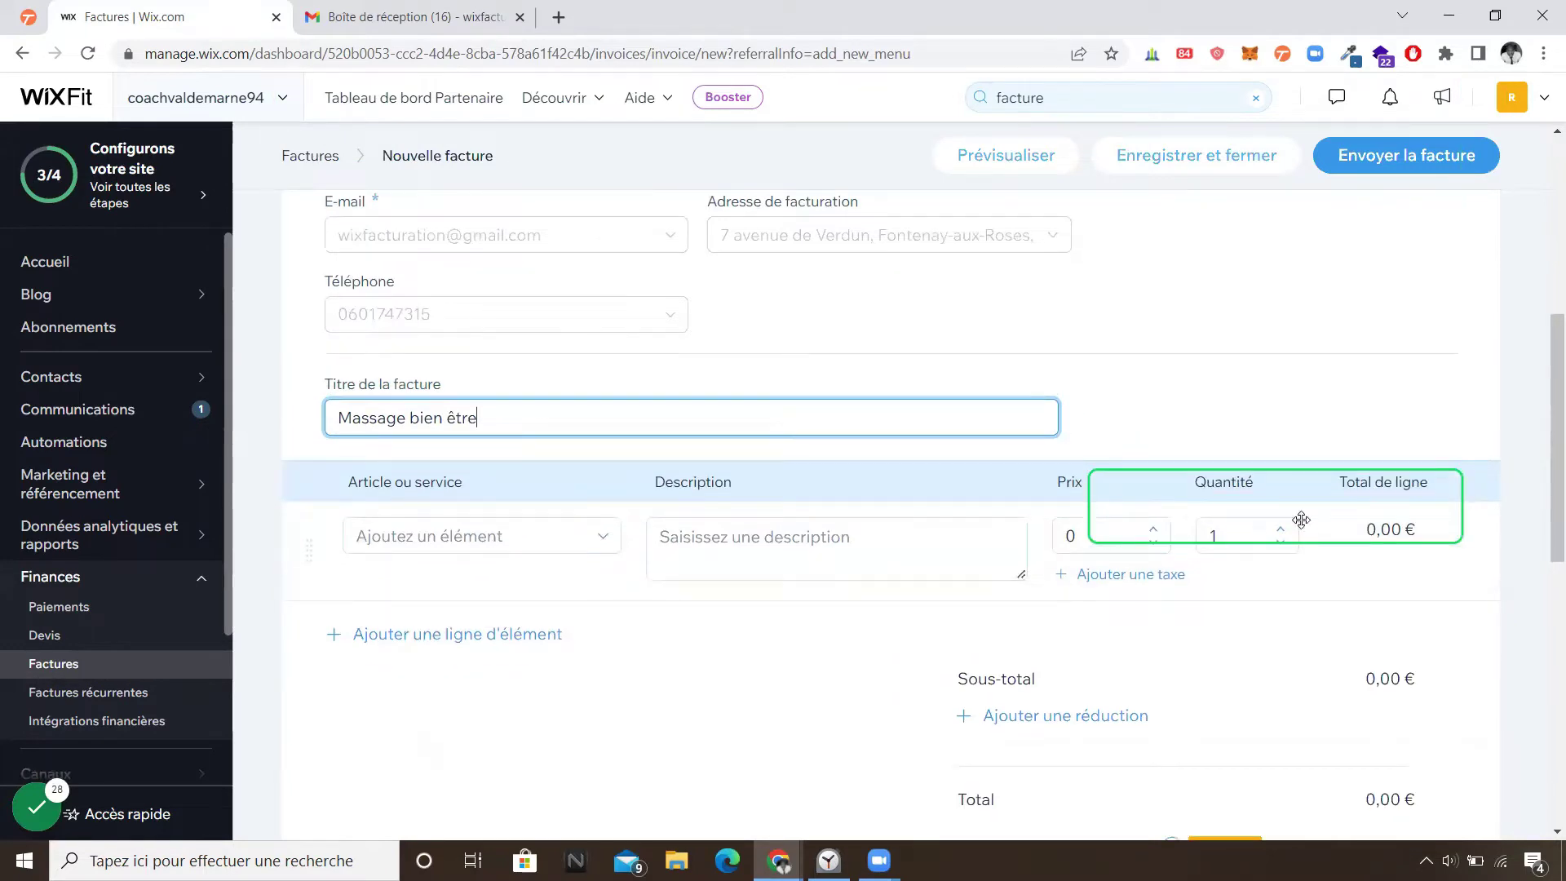
left_click(424, 536)
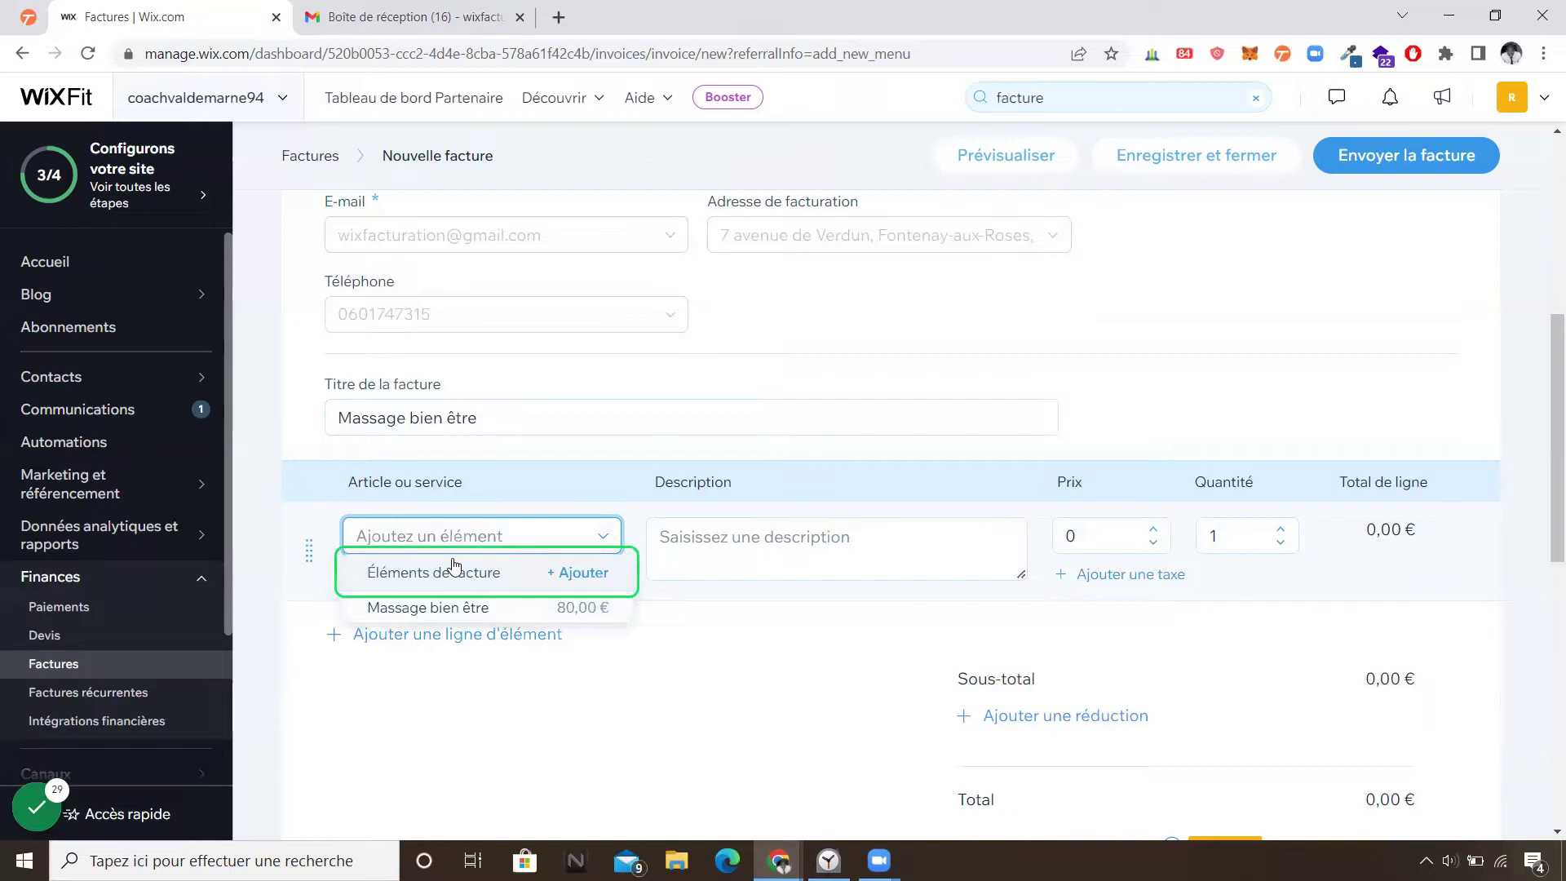
left_click(578, 581)
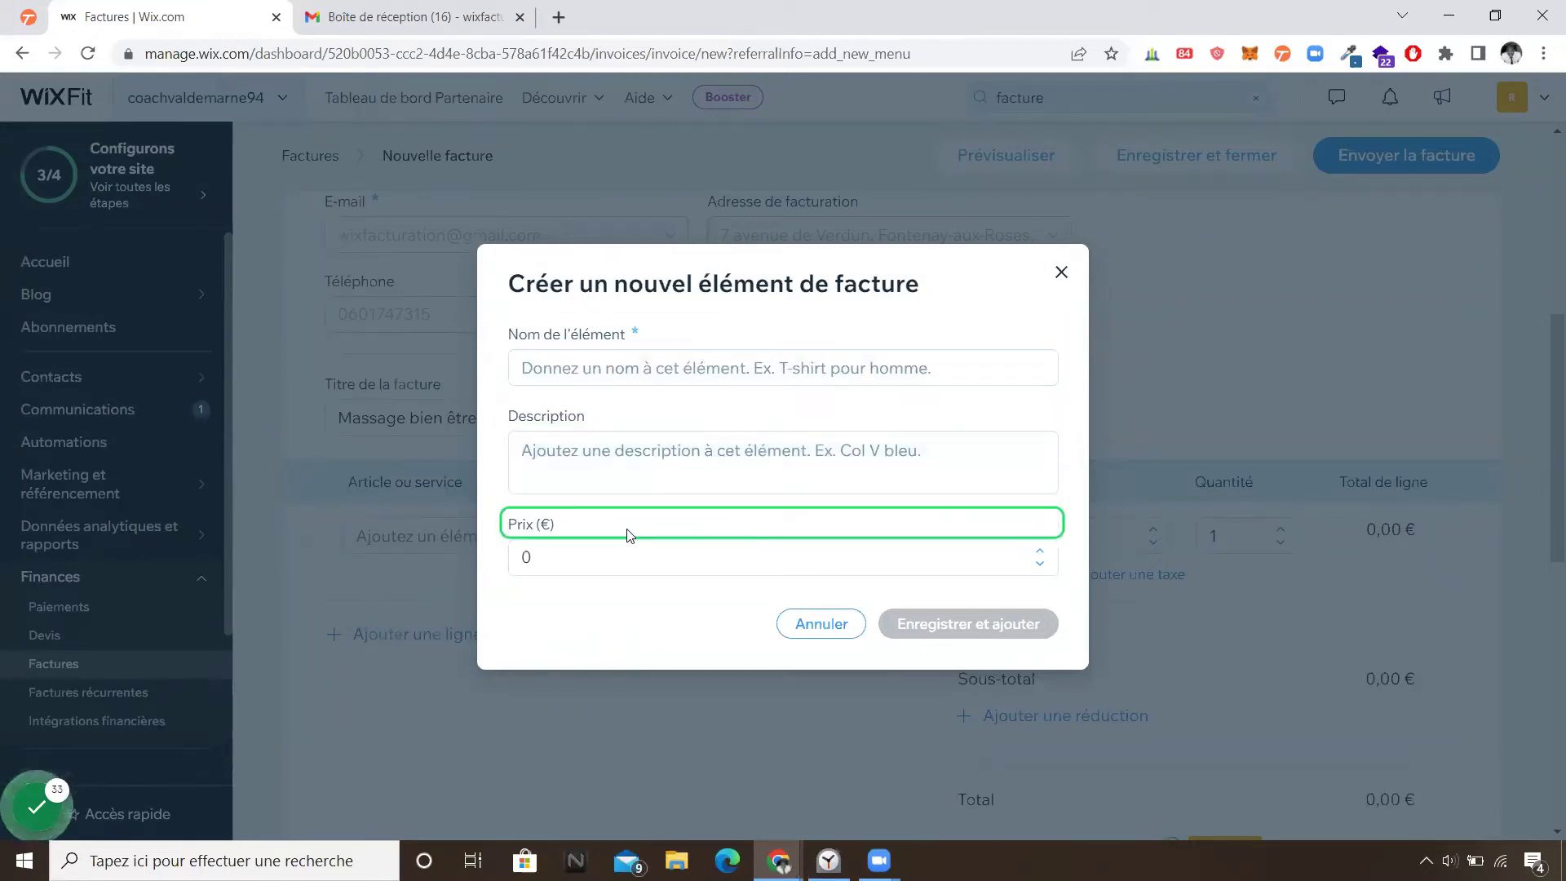
left_click(1059, 273)
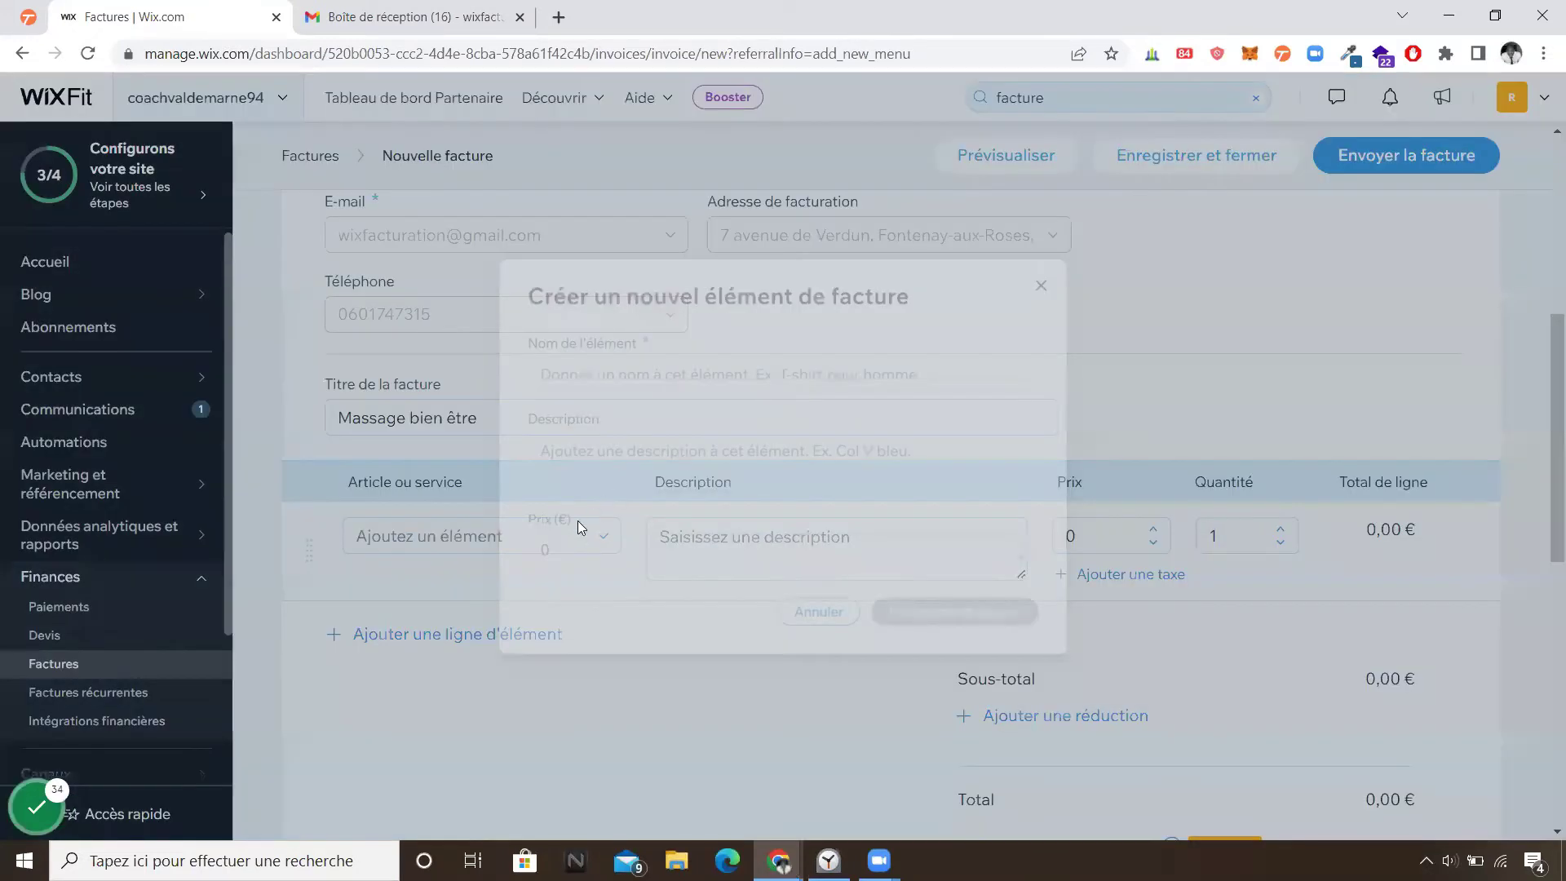
- Add the saved "Massage bien être" item, priced at 80,00 €, to the first invoice line
left_click(580, 535)
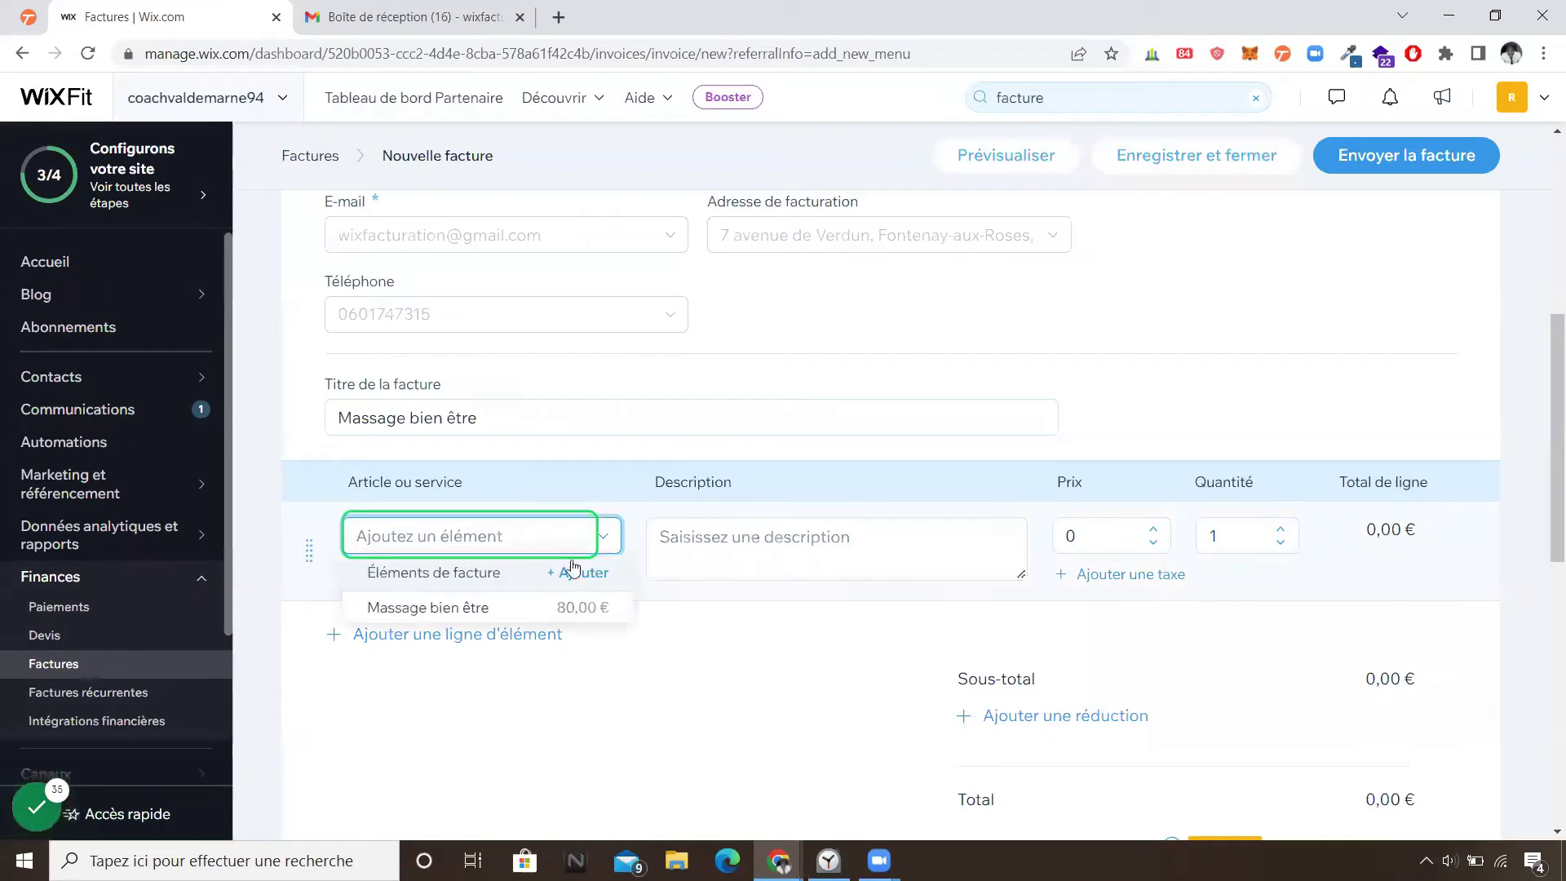
left_click(525, 610)
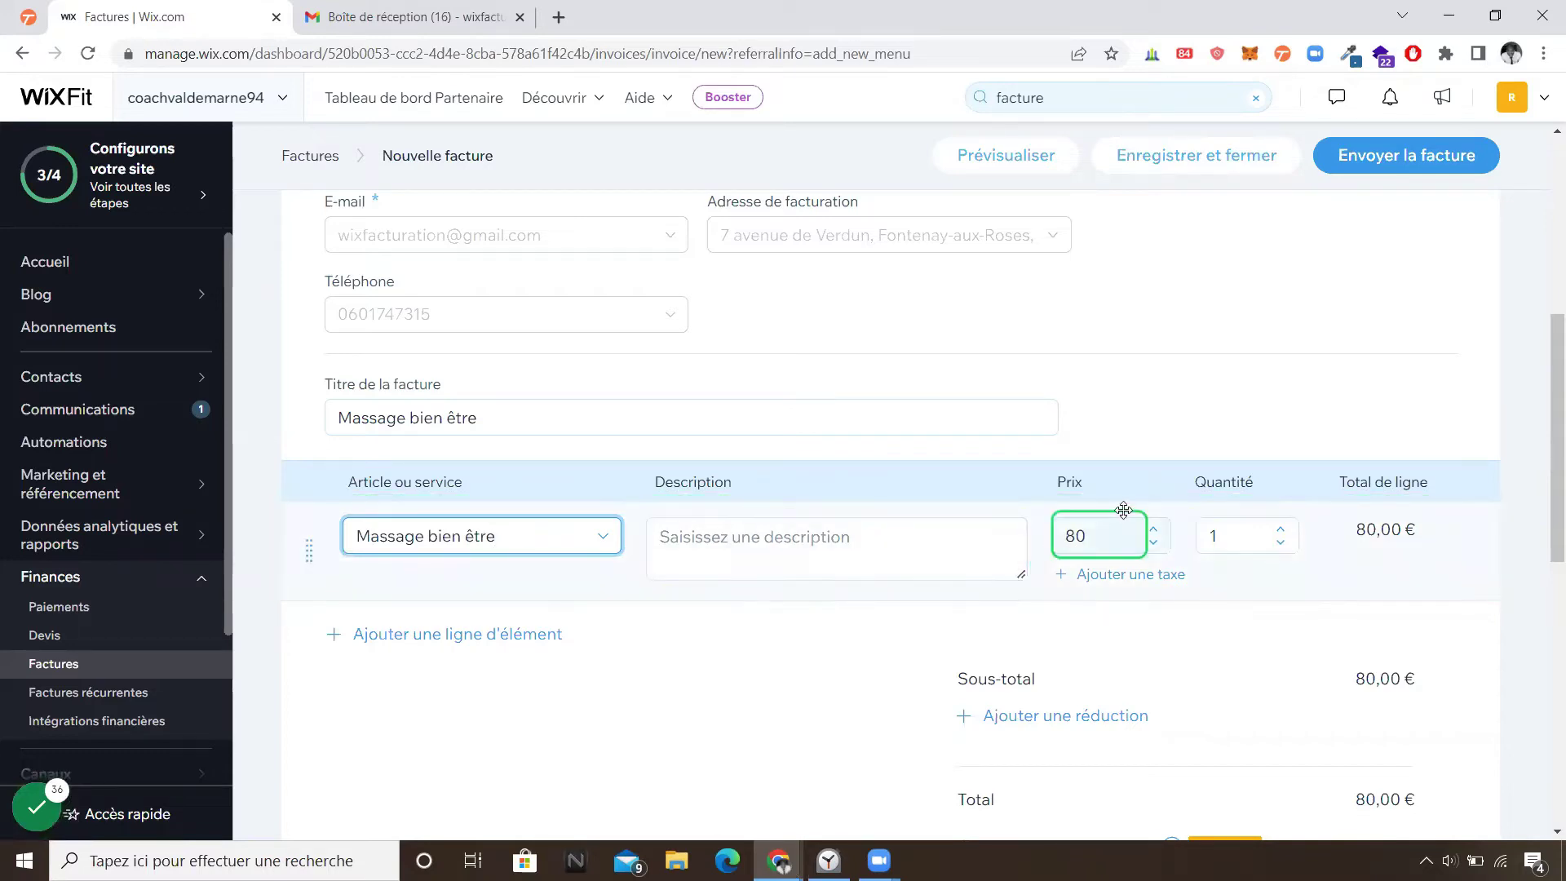
left_click(1099, 491)
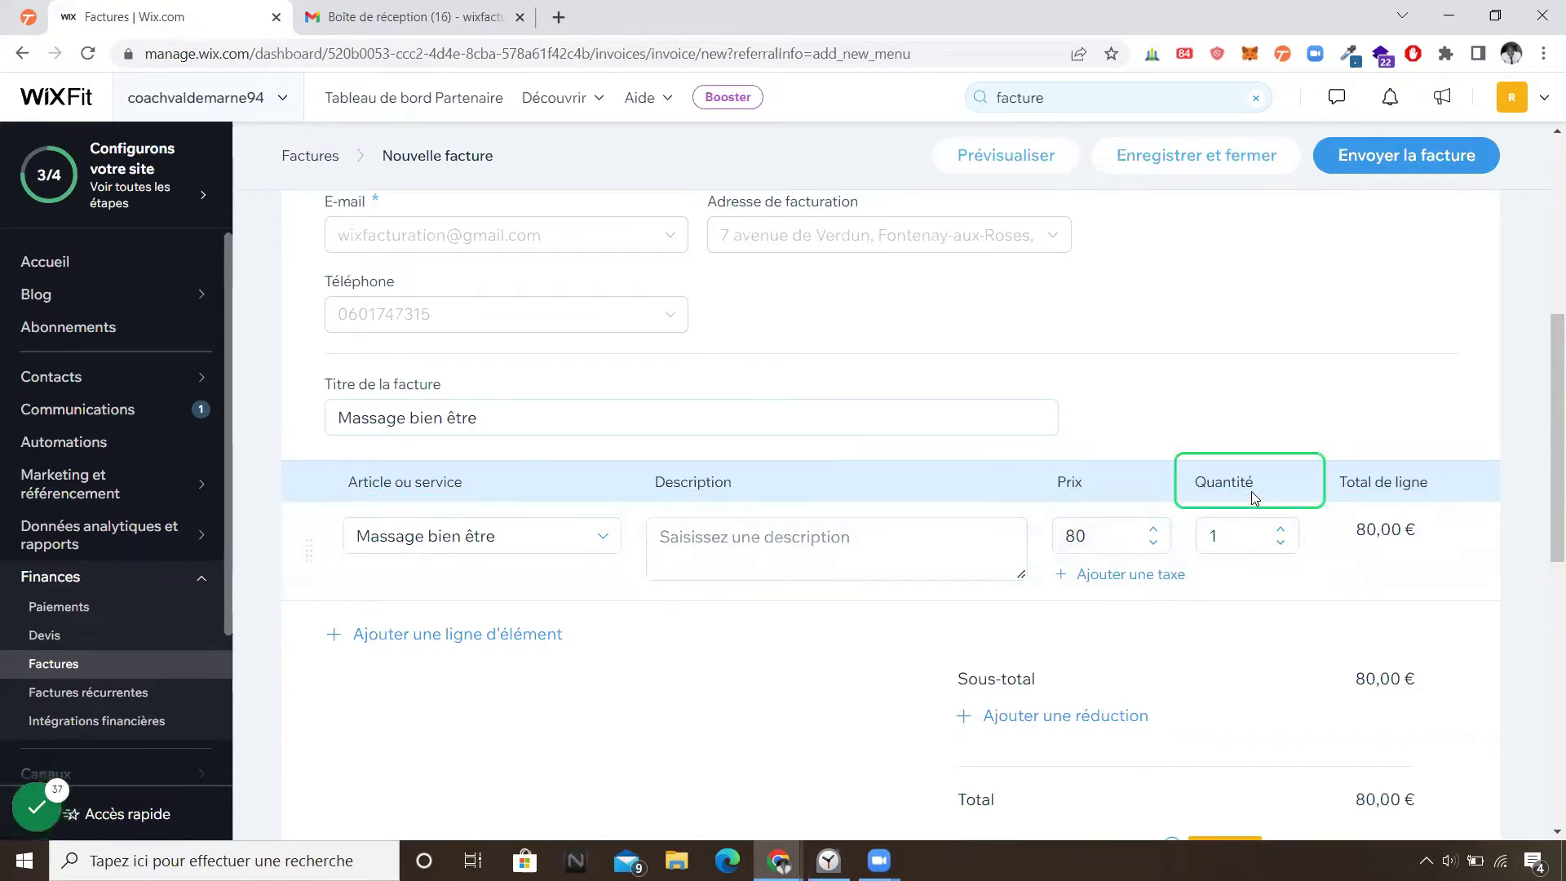
- Set the quantity of the "Massage bien être" line to 2
left_click(1280, 532)
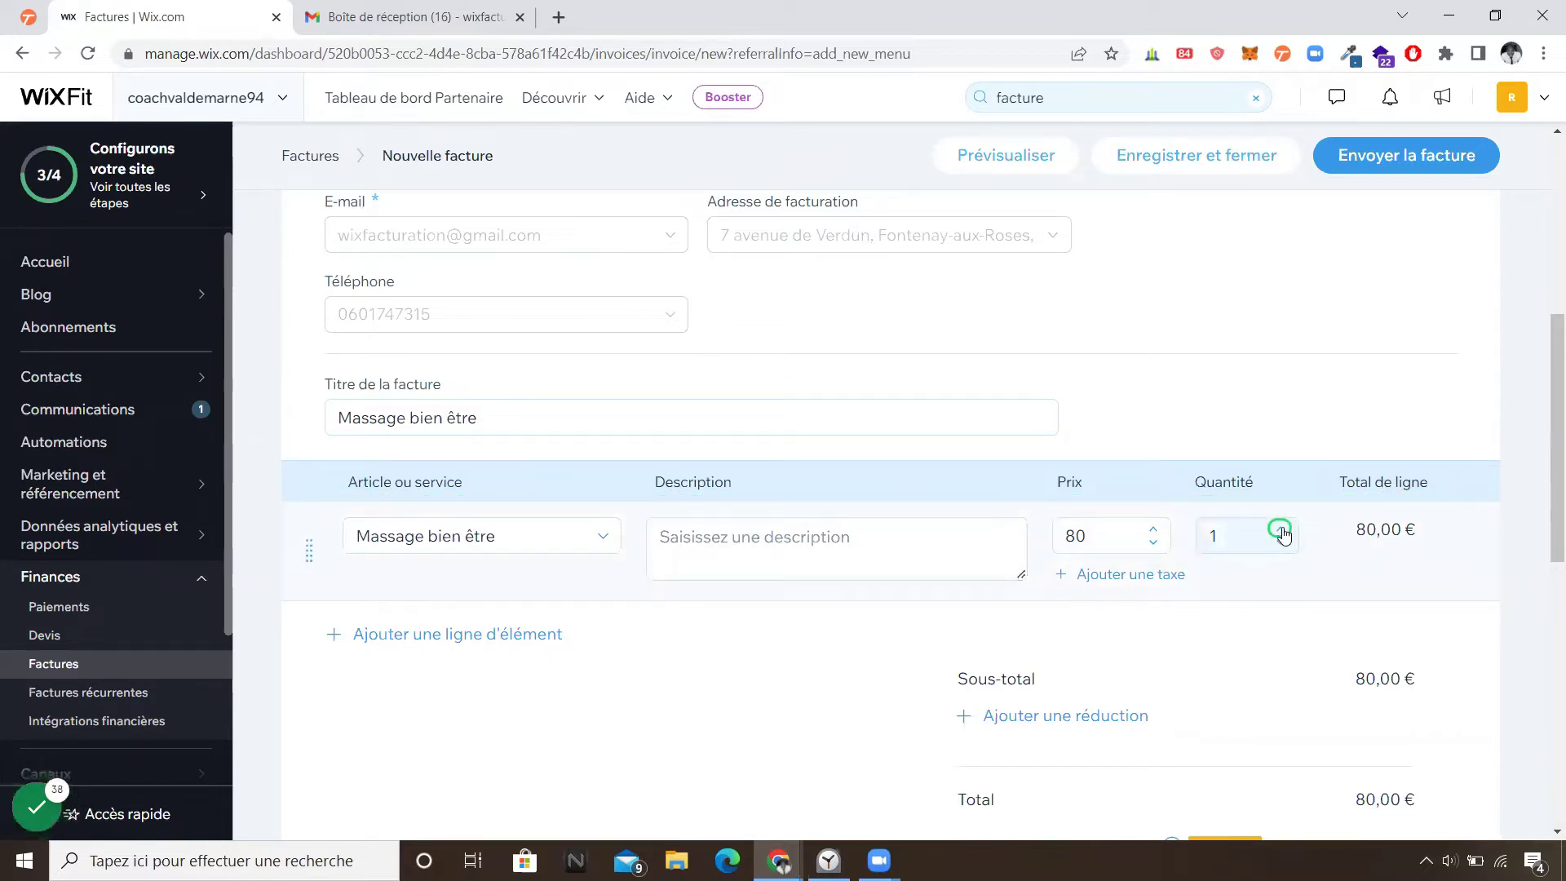
left_click(1280, 529)
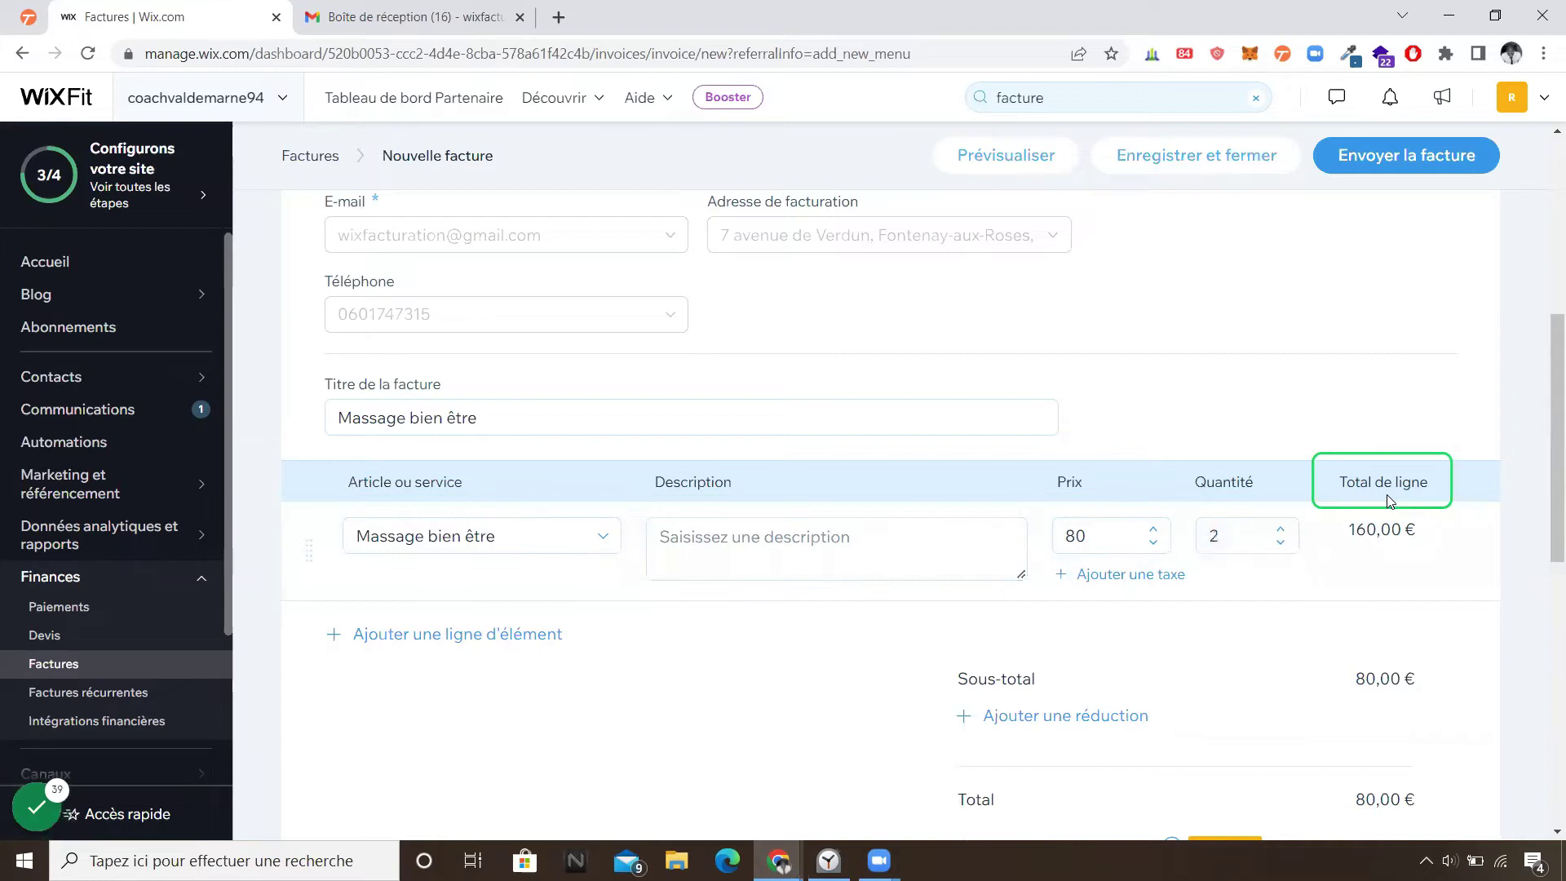
left_click(1334, 550)
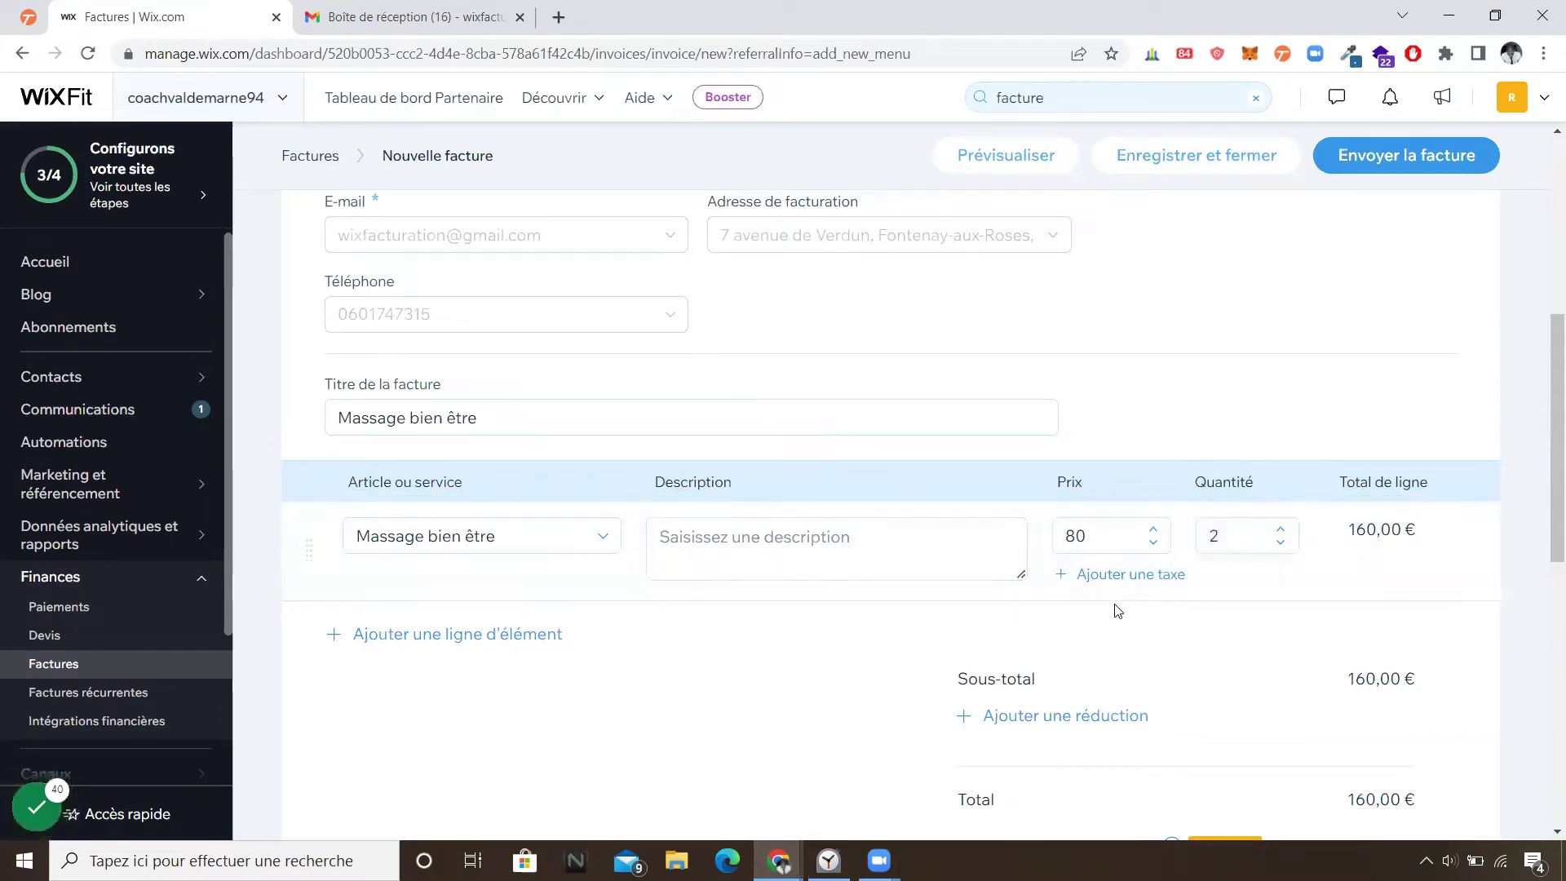
- Apply the existing TVA (20 %) tax to the "Massage bien être" line
scroll(986, 595, "down", 2)
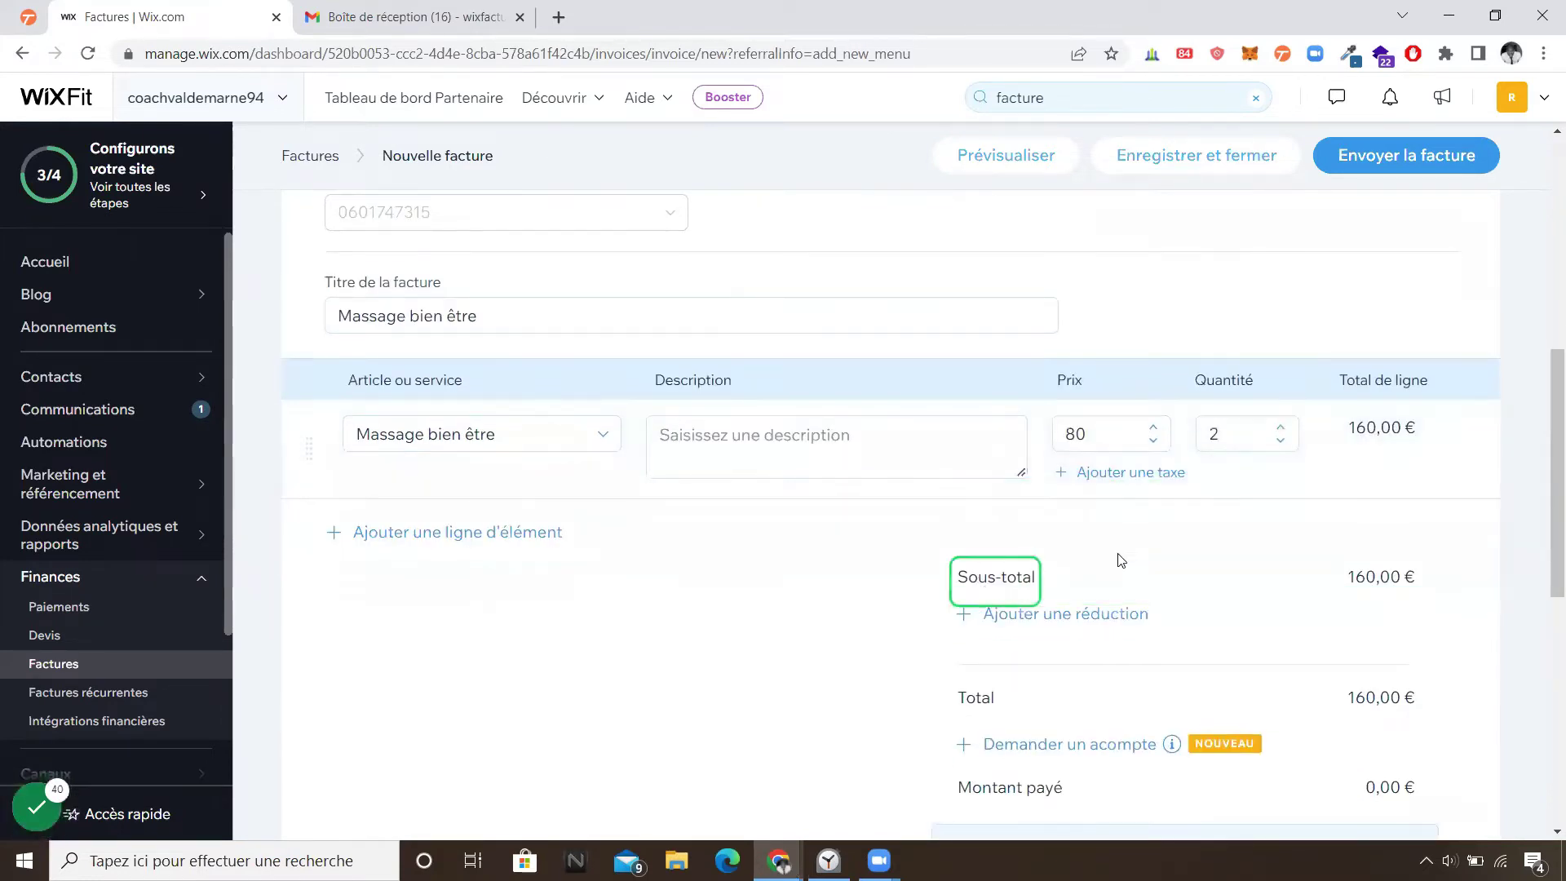
left_click(1172, 481)
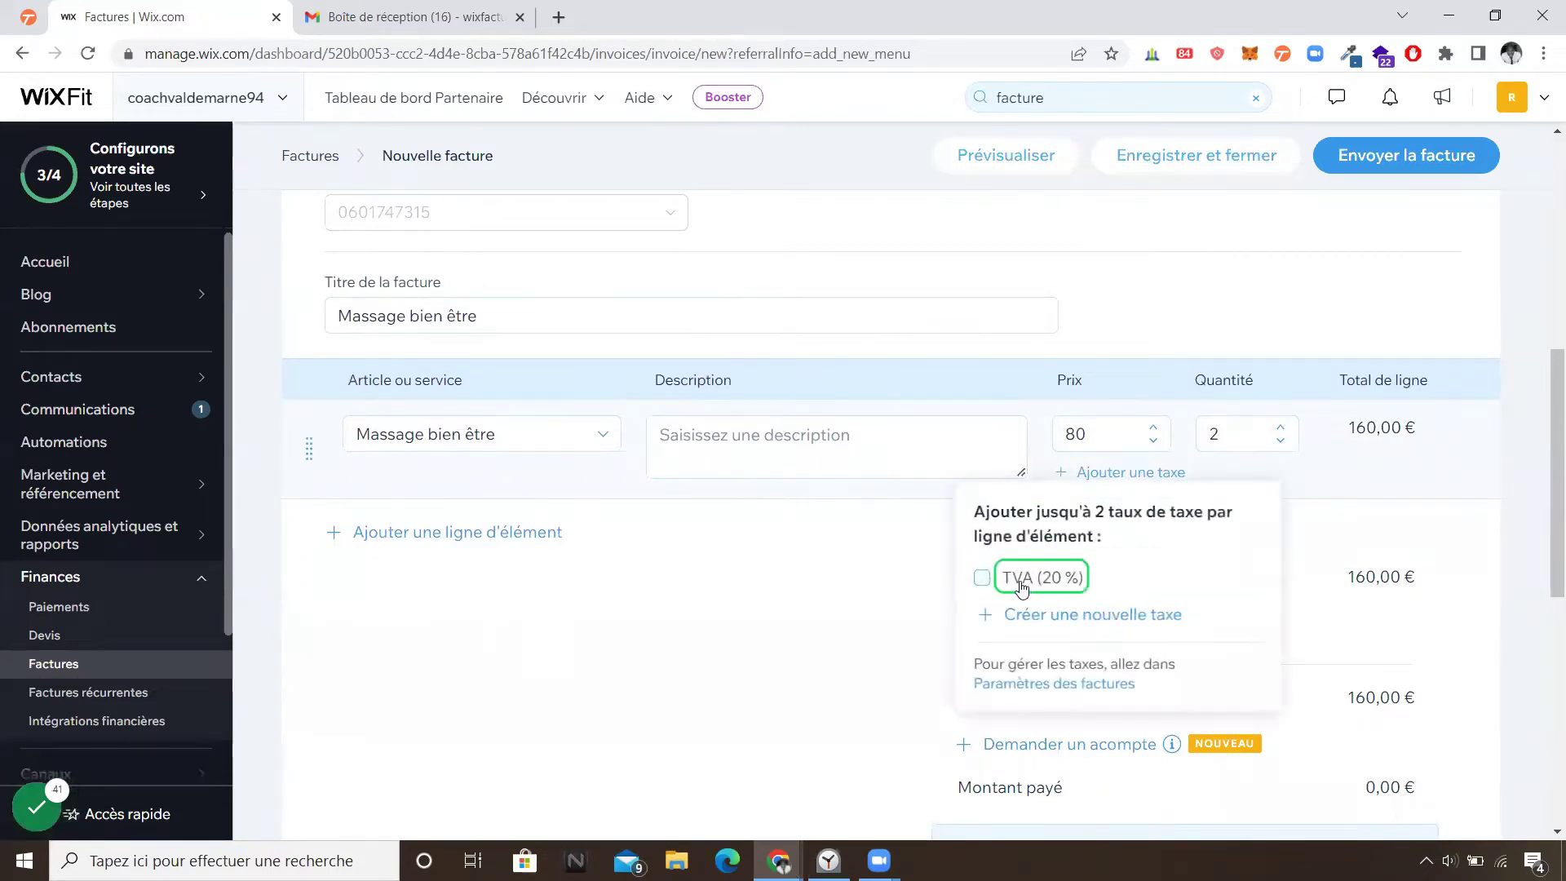
left_click(1073, 577)
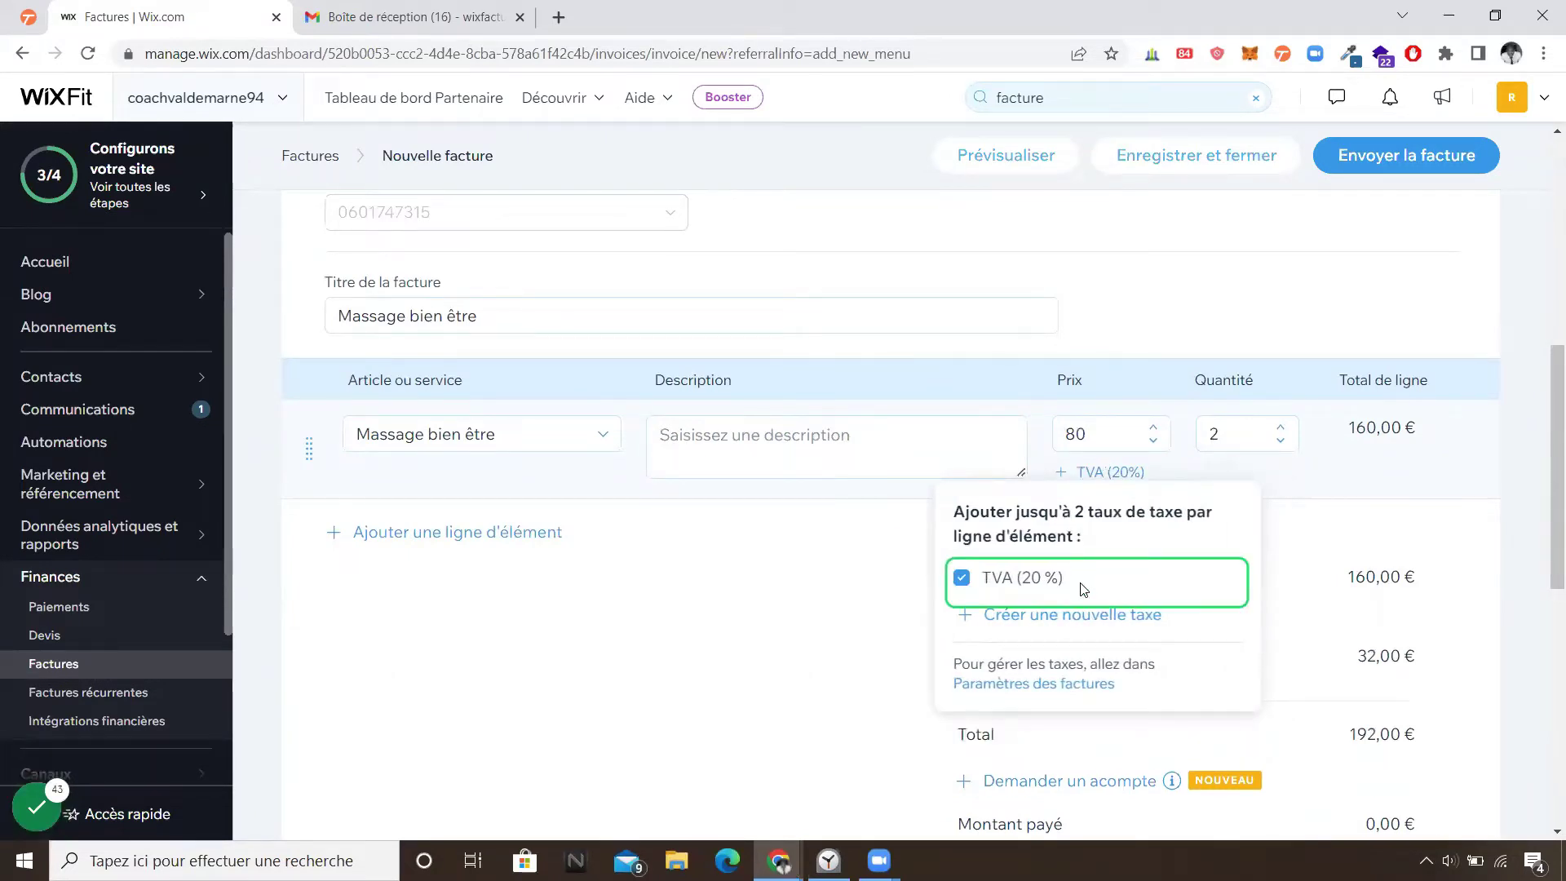
- View the name and rate fields of the new tax form, closing it without saving
left_click(1136, 619)
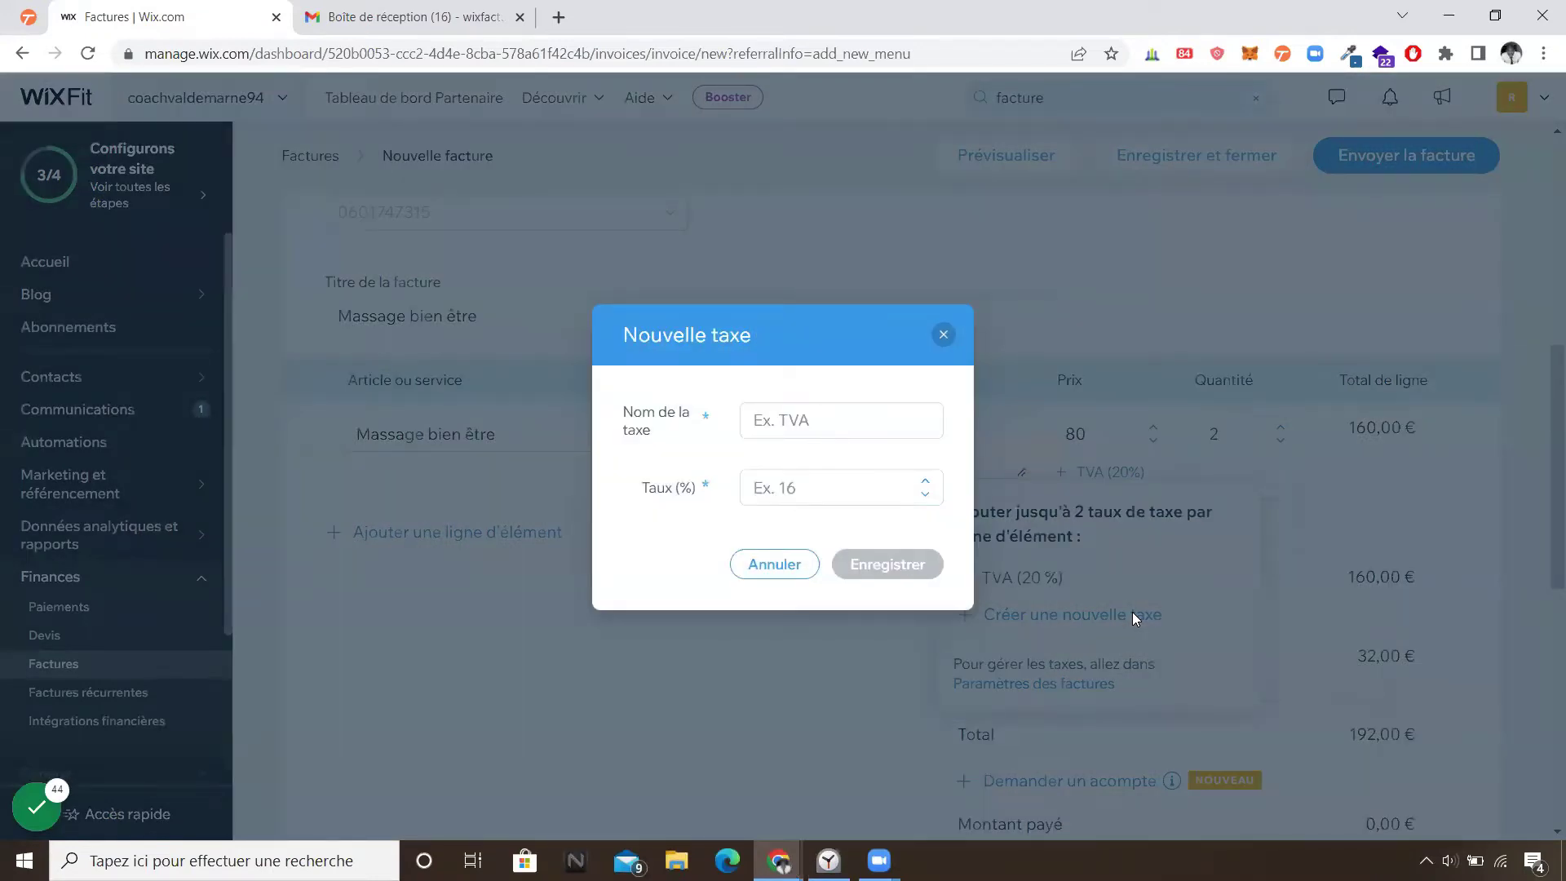
left_click(876, 415)
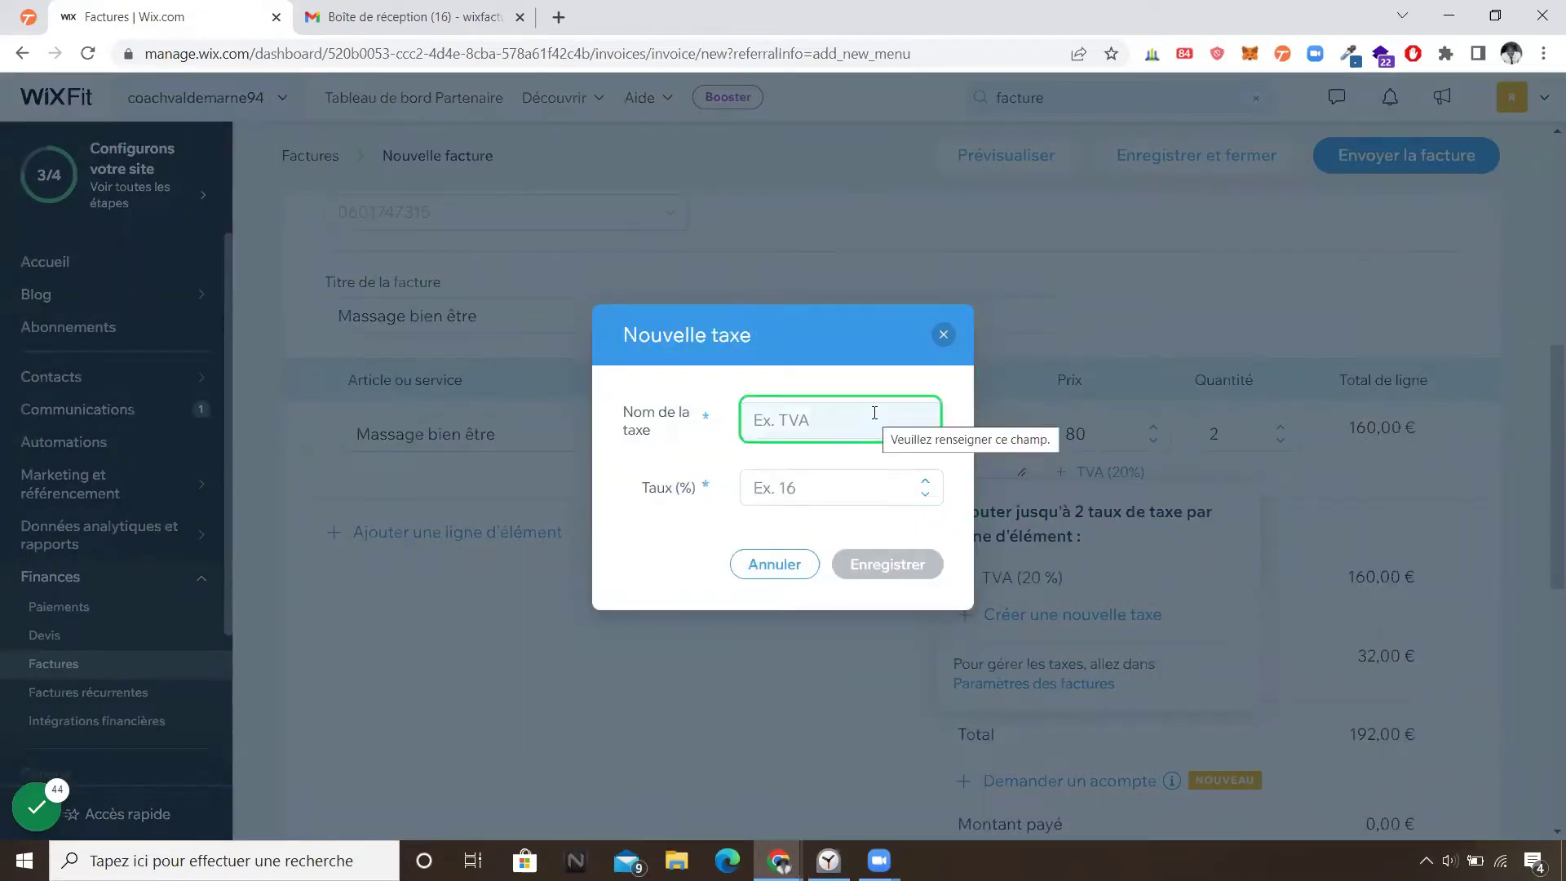
left_click(854, 481)
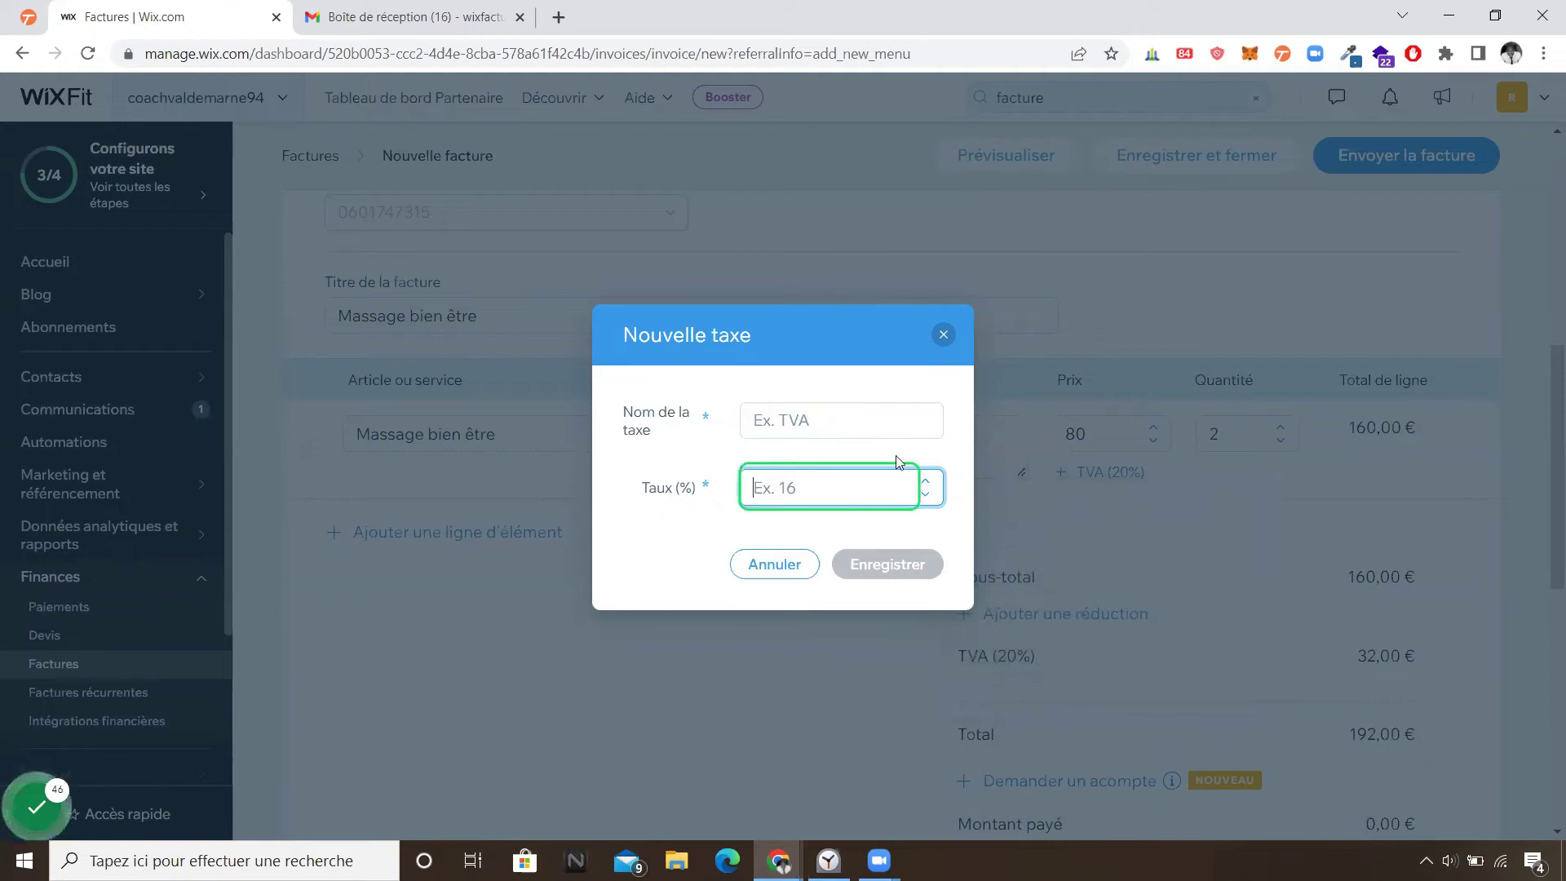
left_click(943, 334)
key("Return")
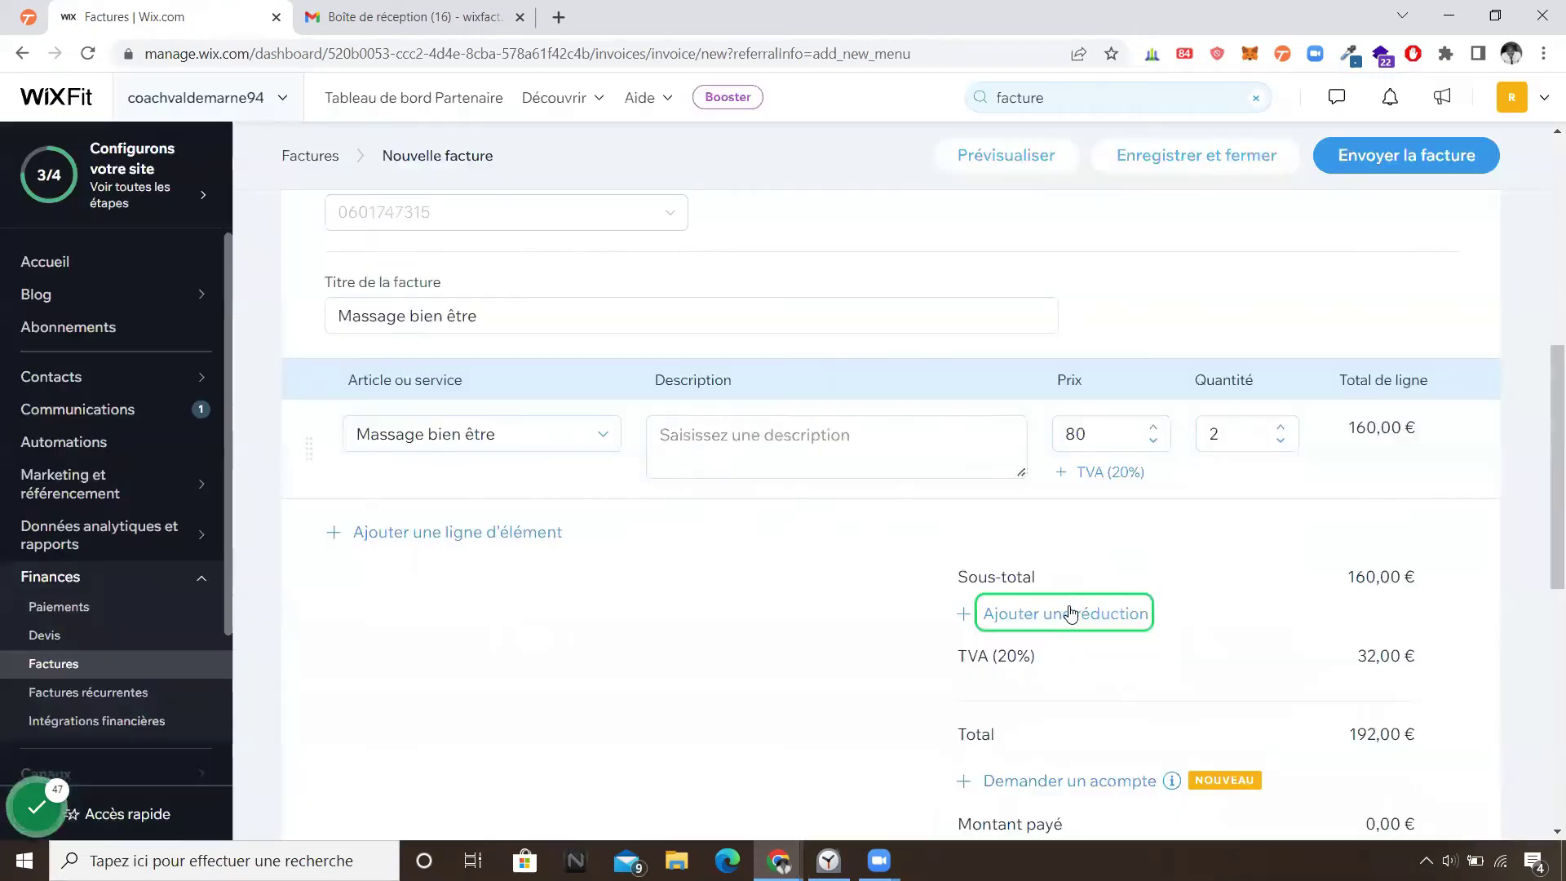
- Add a 10 % discount to the invoice subtotal
scroll(1076, 562, "down", 1)
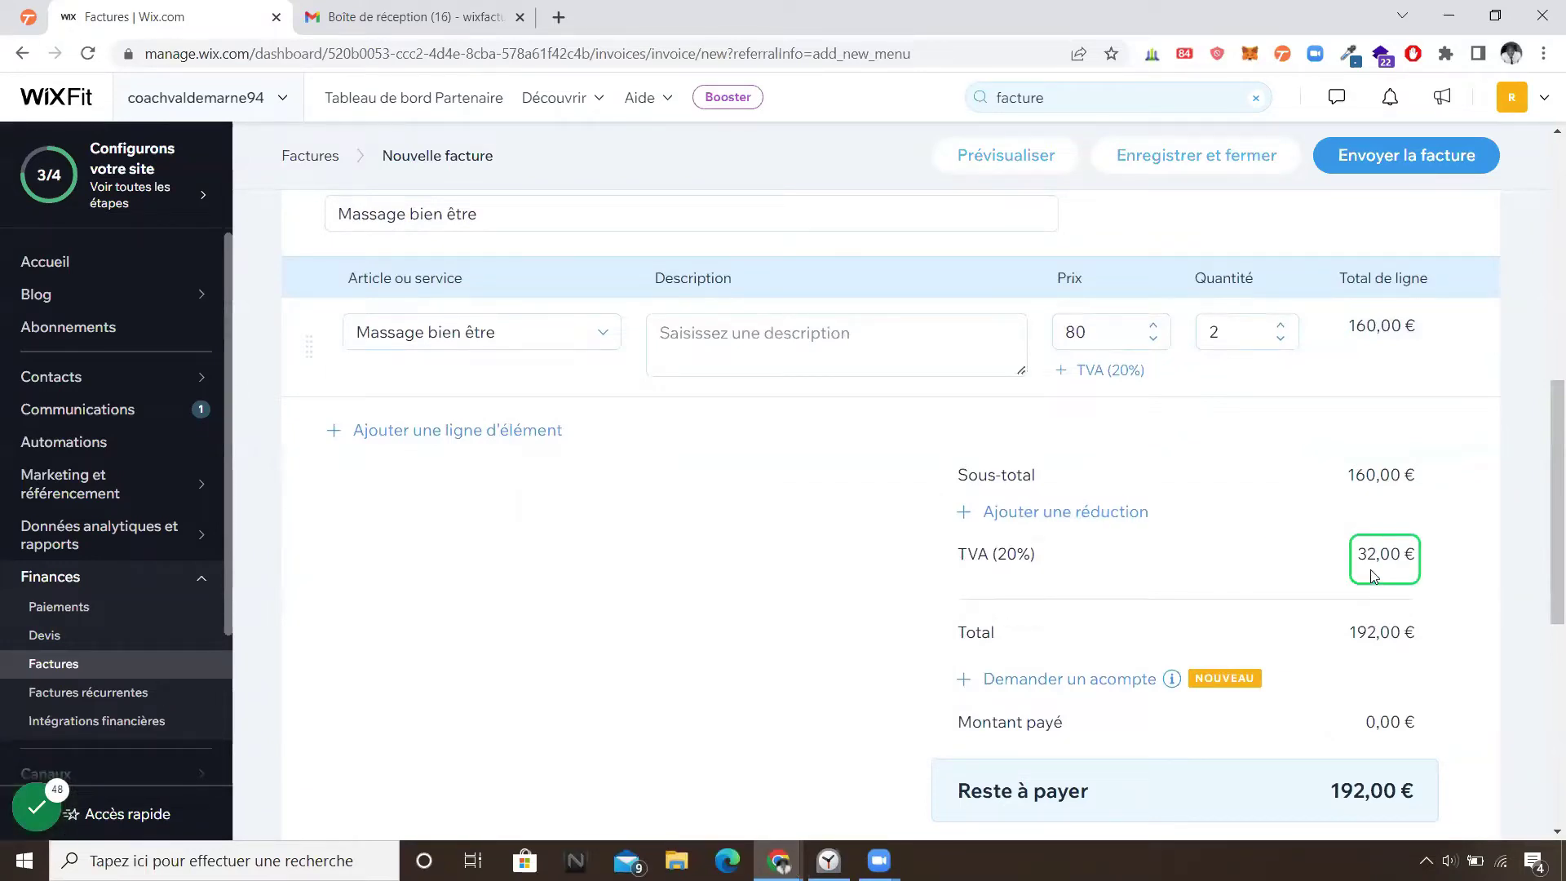
scroll(1268, 589, "down", 1)
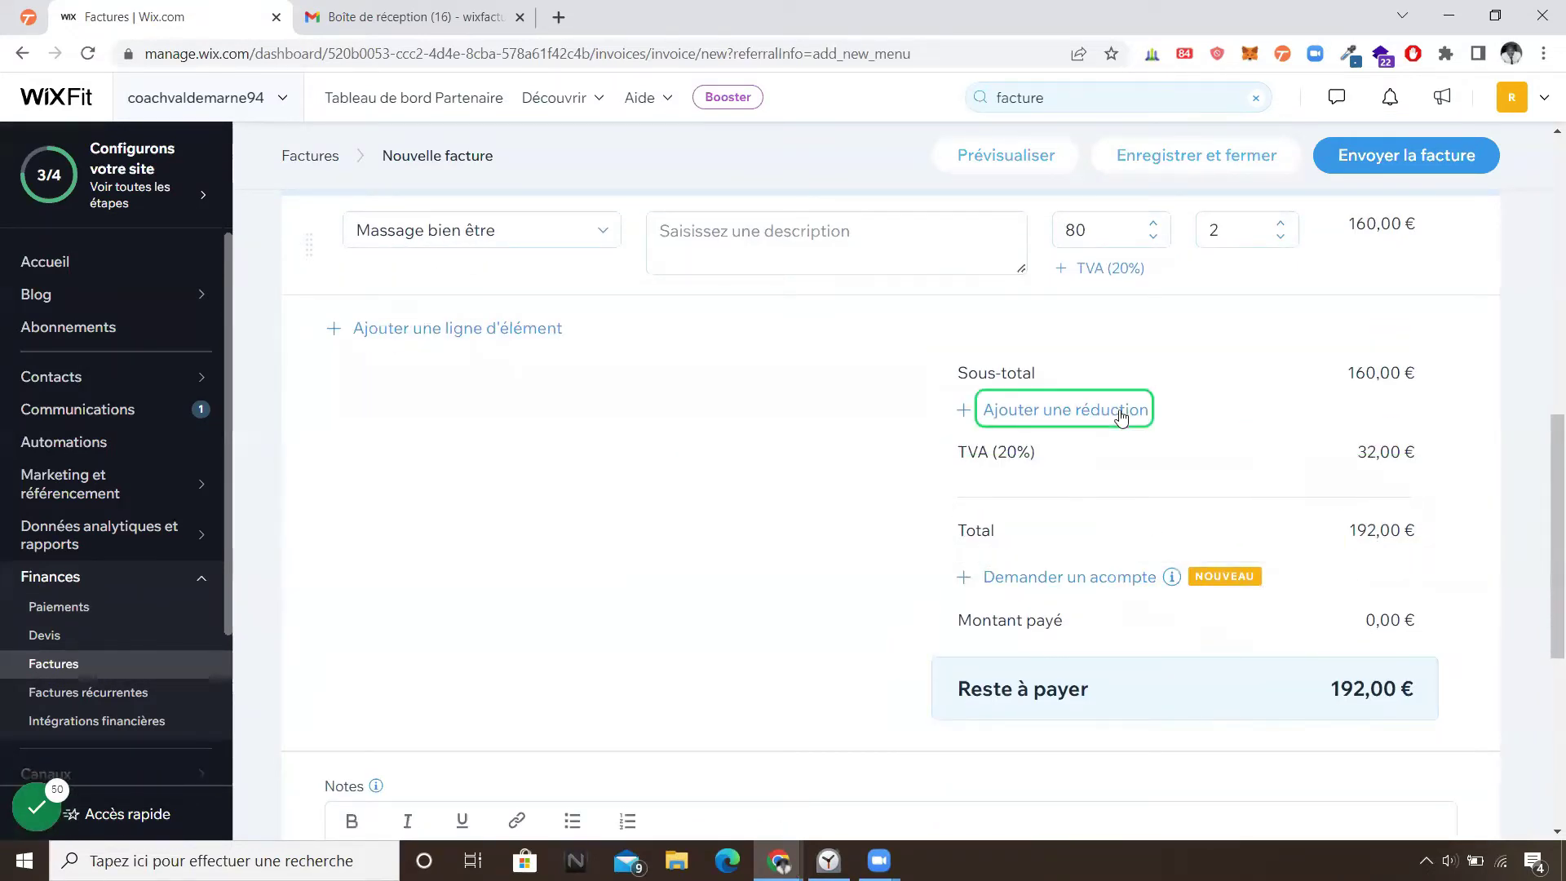
left_click(1079, 419)
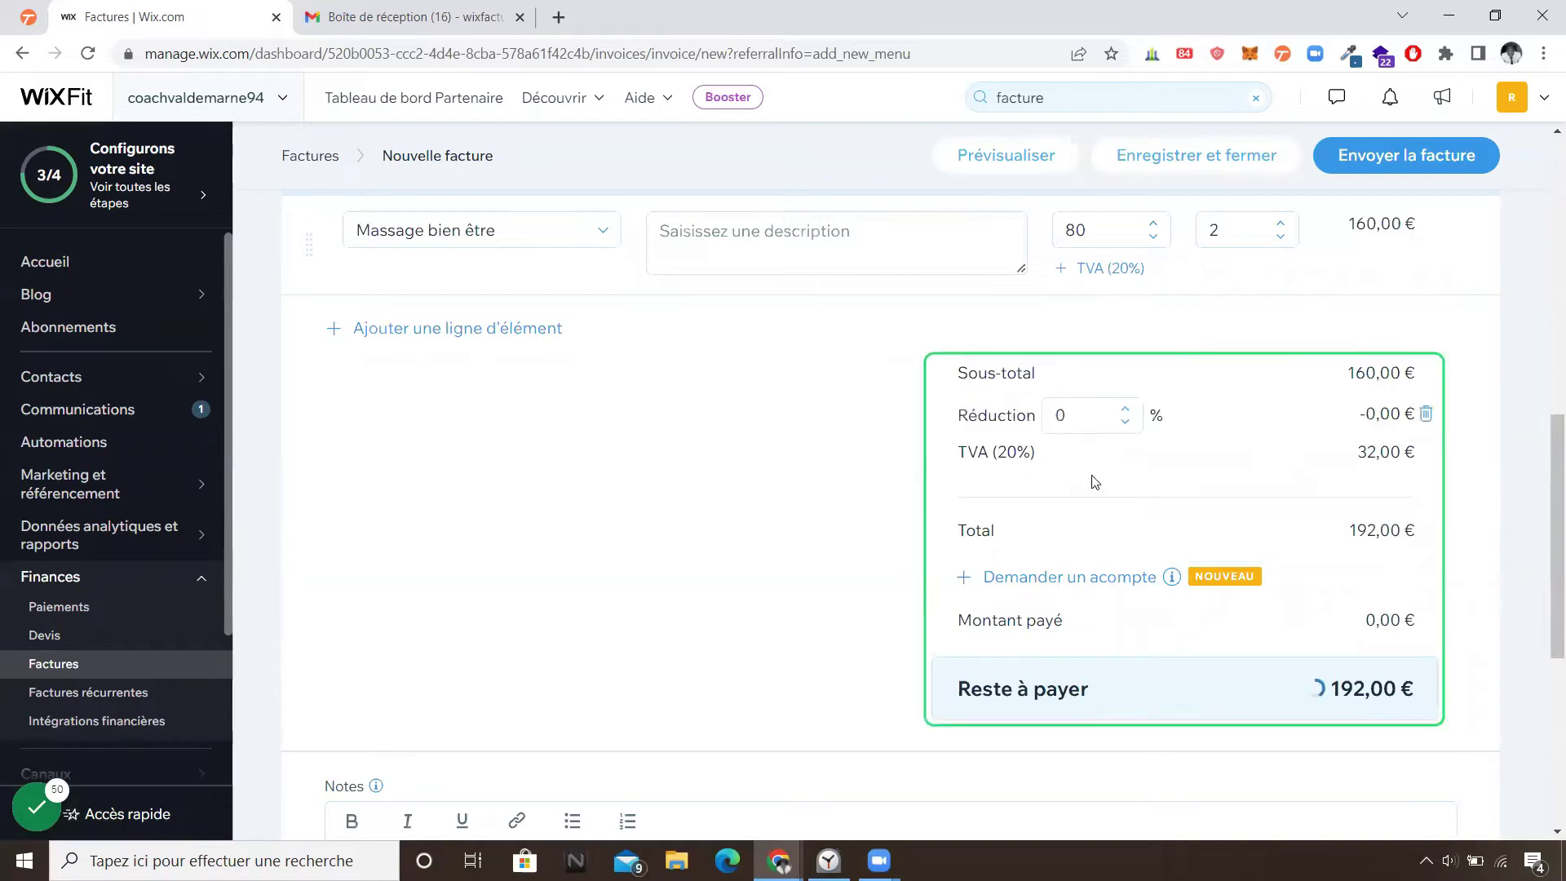
left_click(1071, 413)
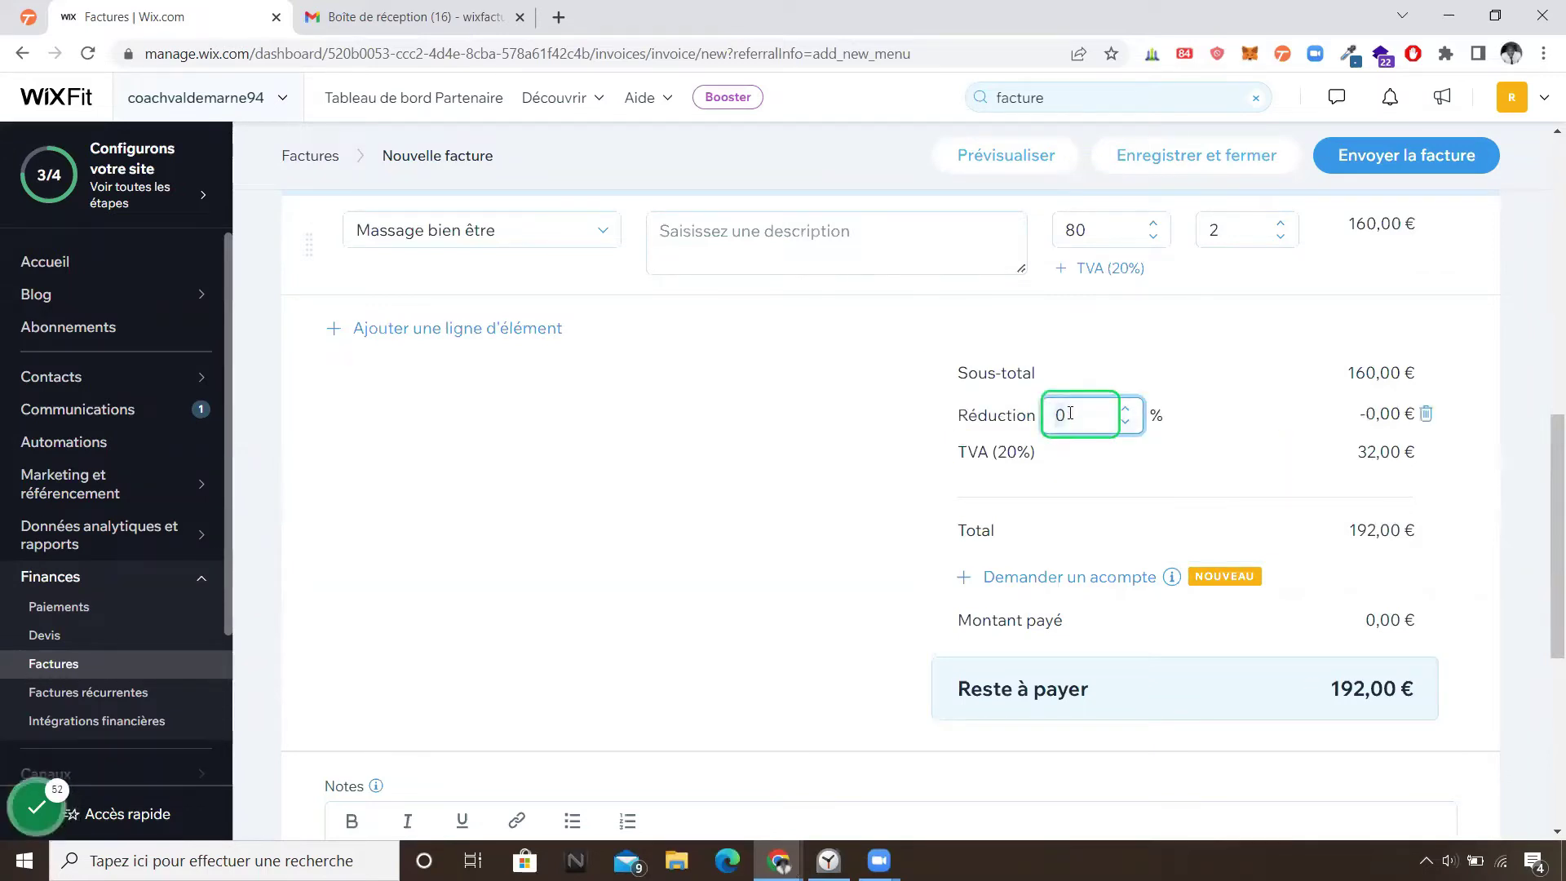
type("10")
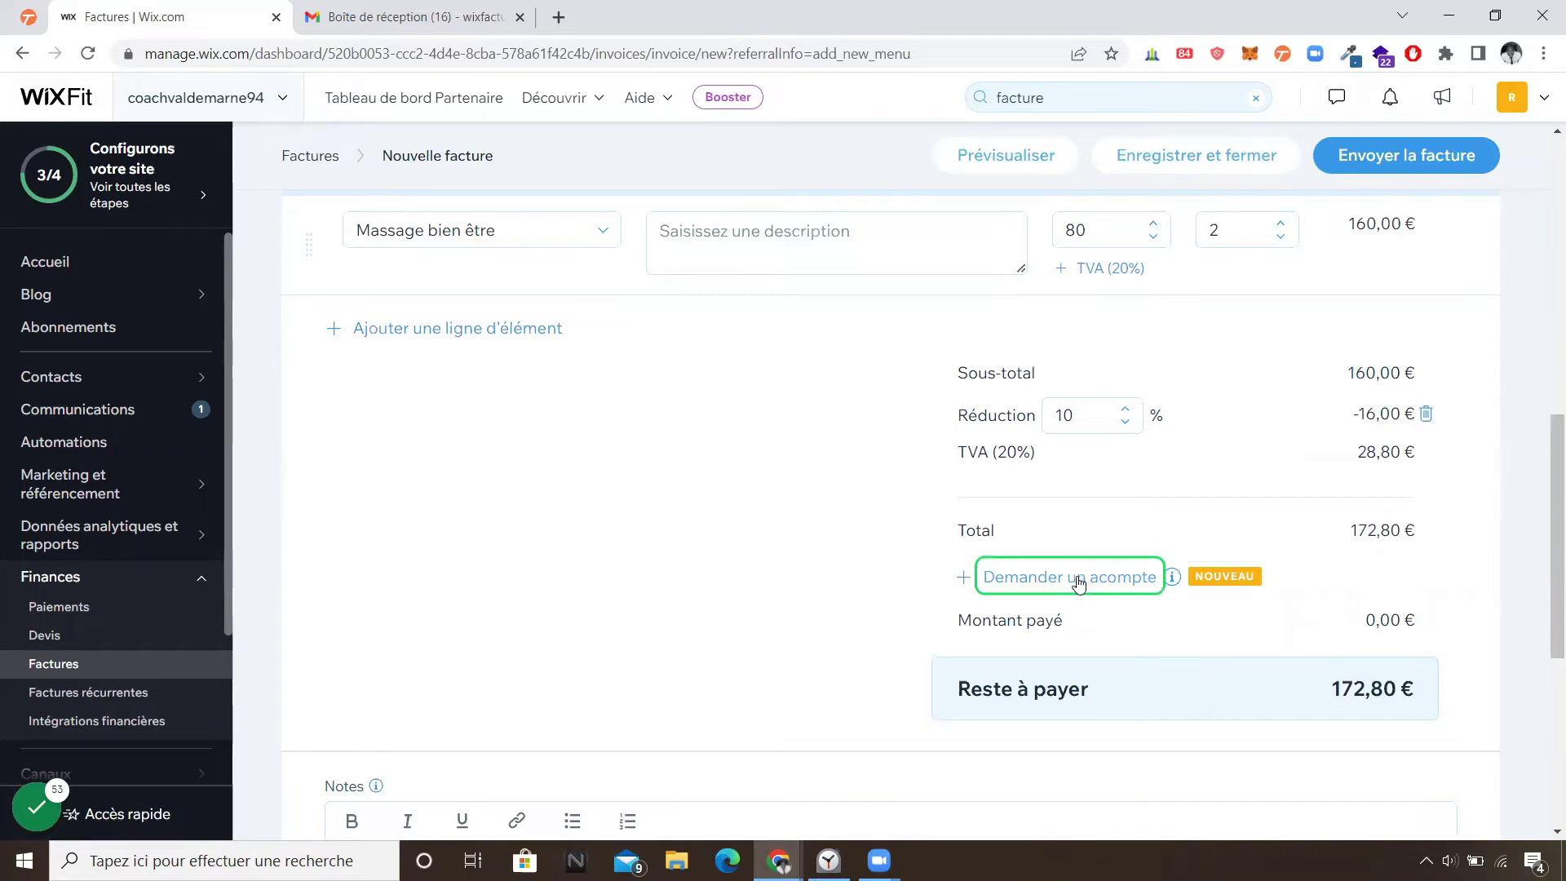
- Try requesting a deposit of 30 % of the invoice total, comparing the percentage and euro options, and remove the deposit
left_click(1077, 581)
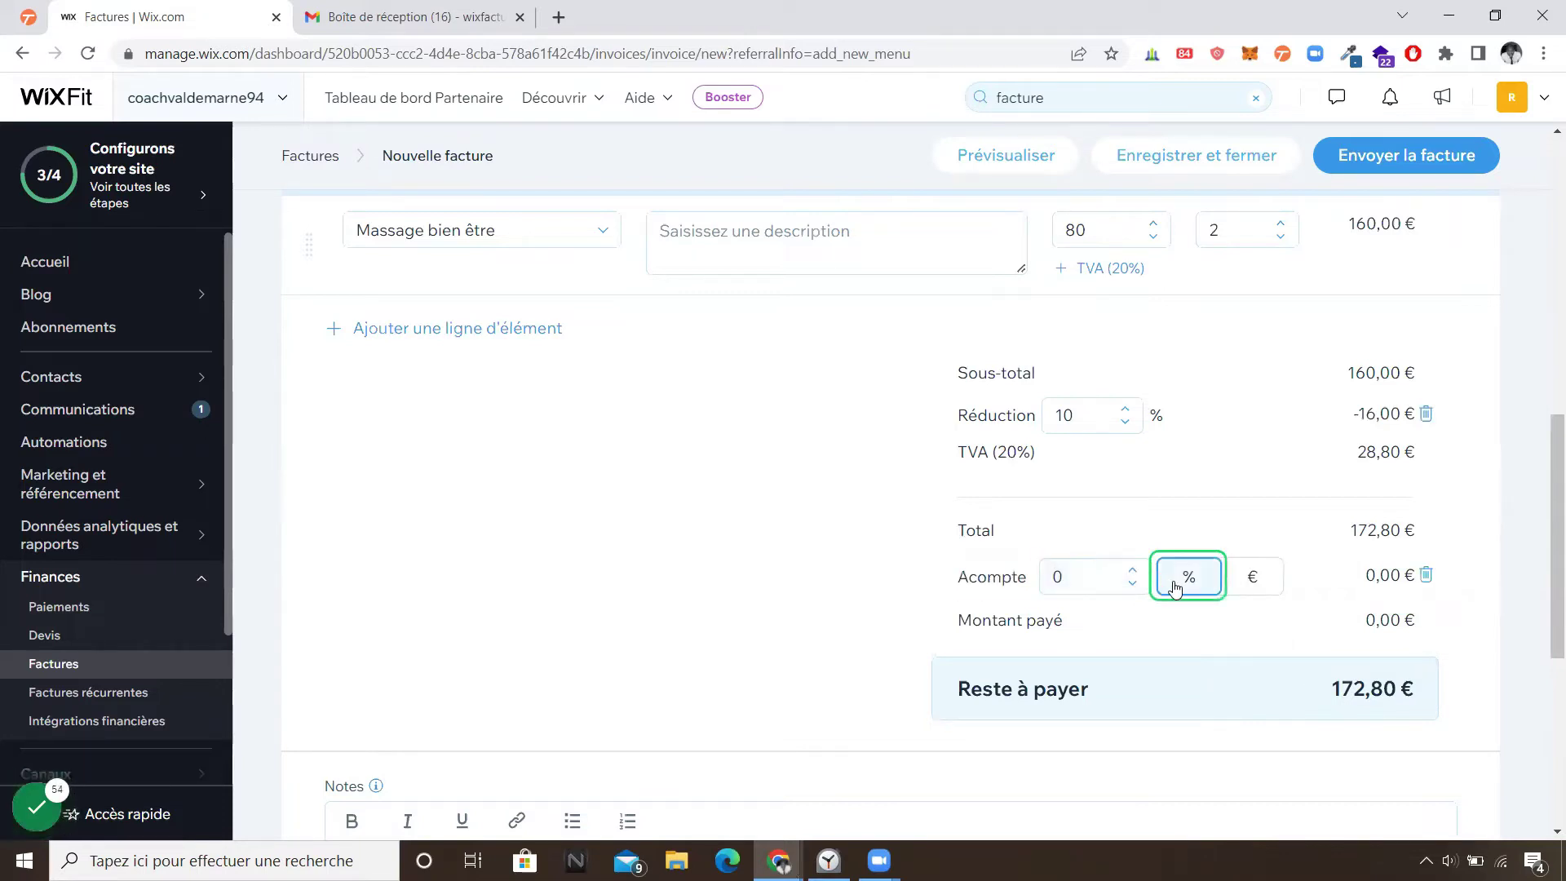
left_click(1271, 584)
left_click(1177, 586)
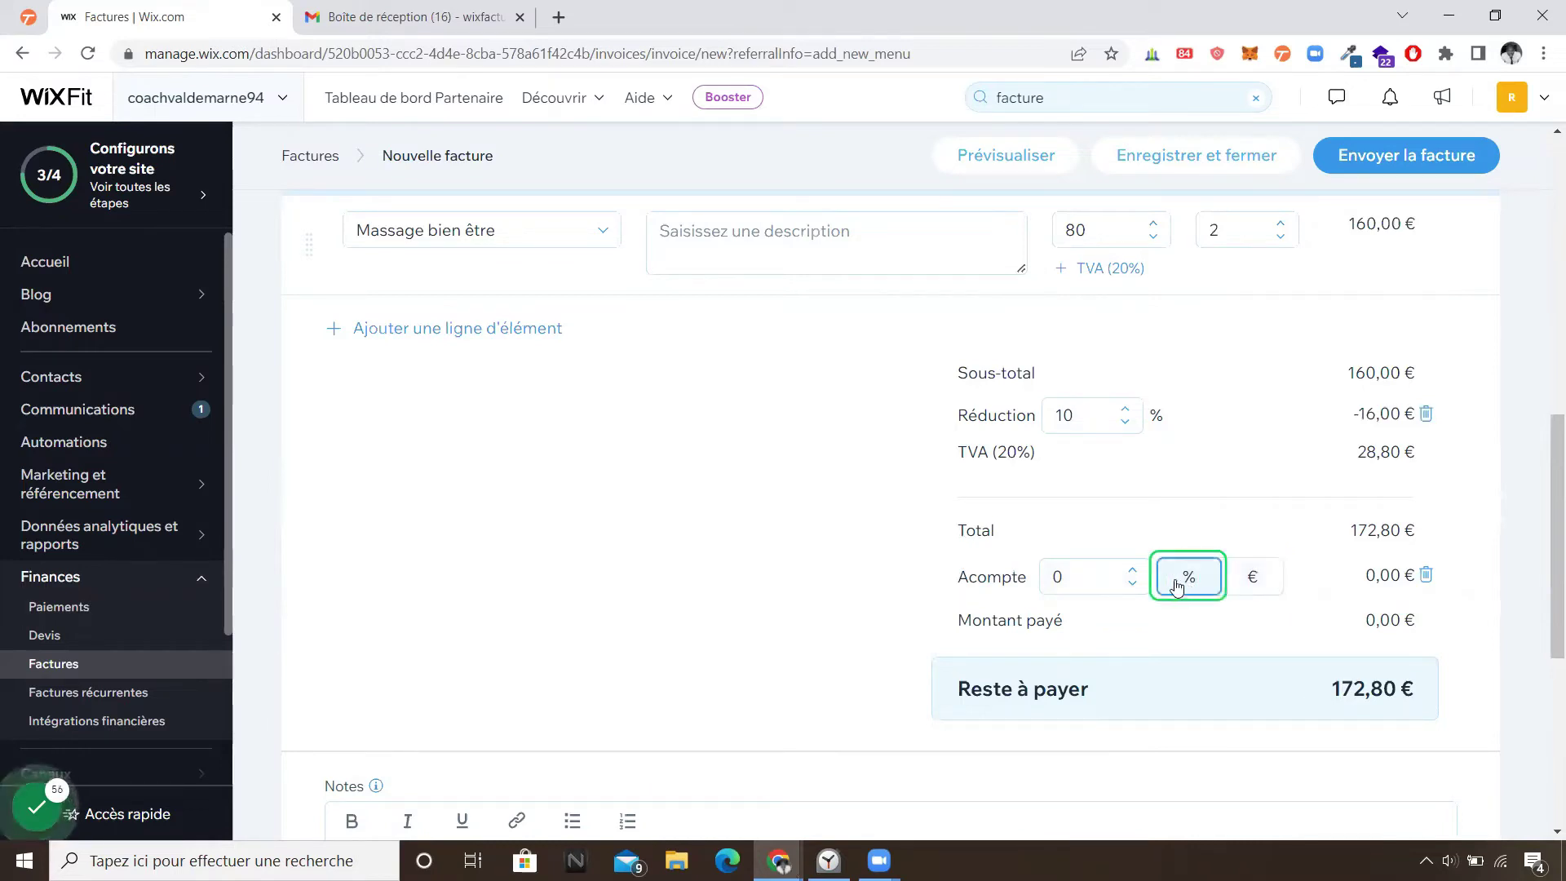
left_click(1062, 575)
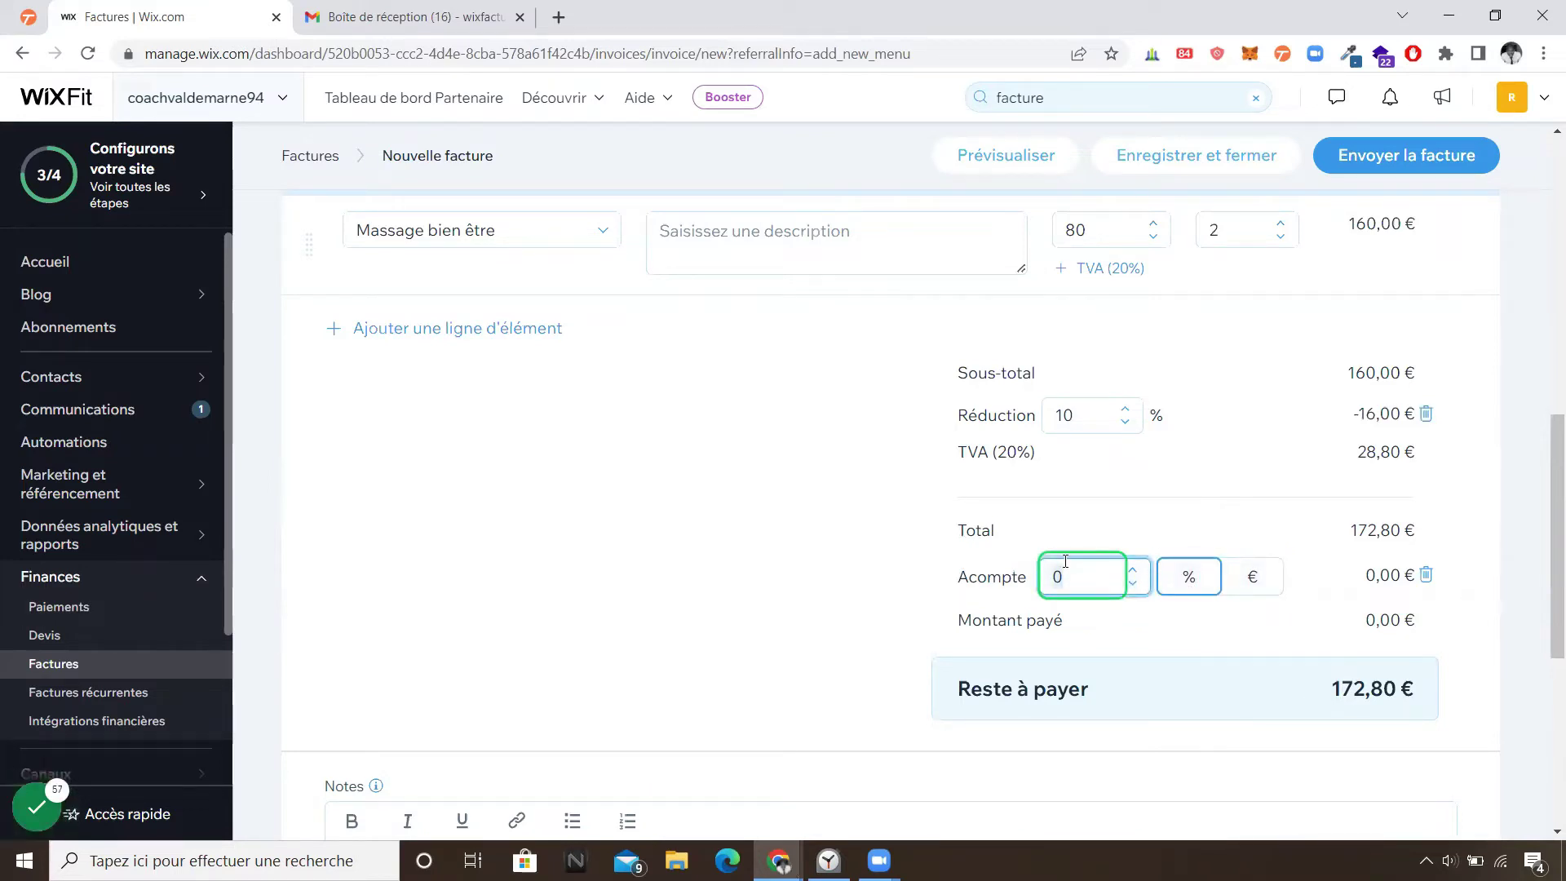
type("30")
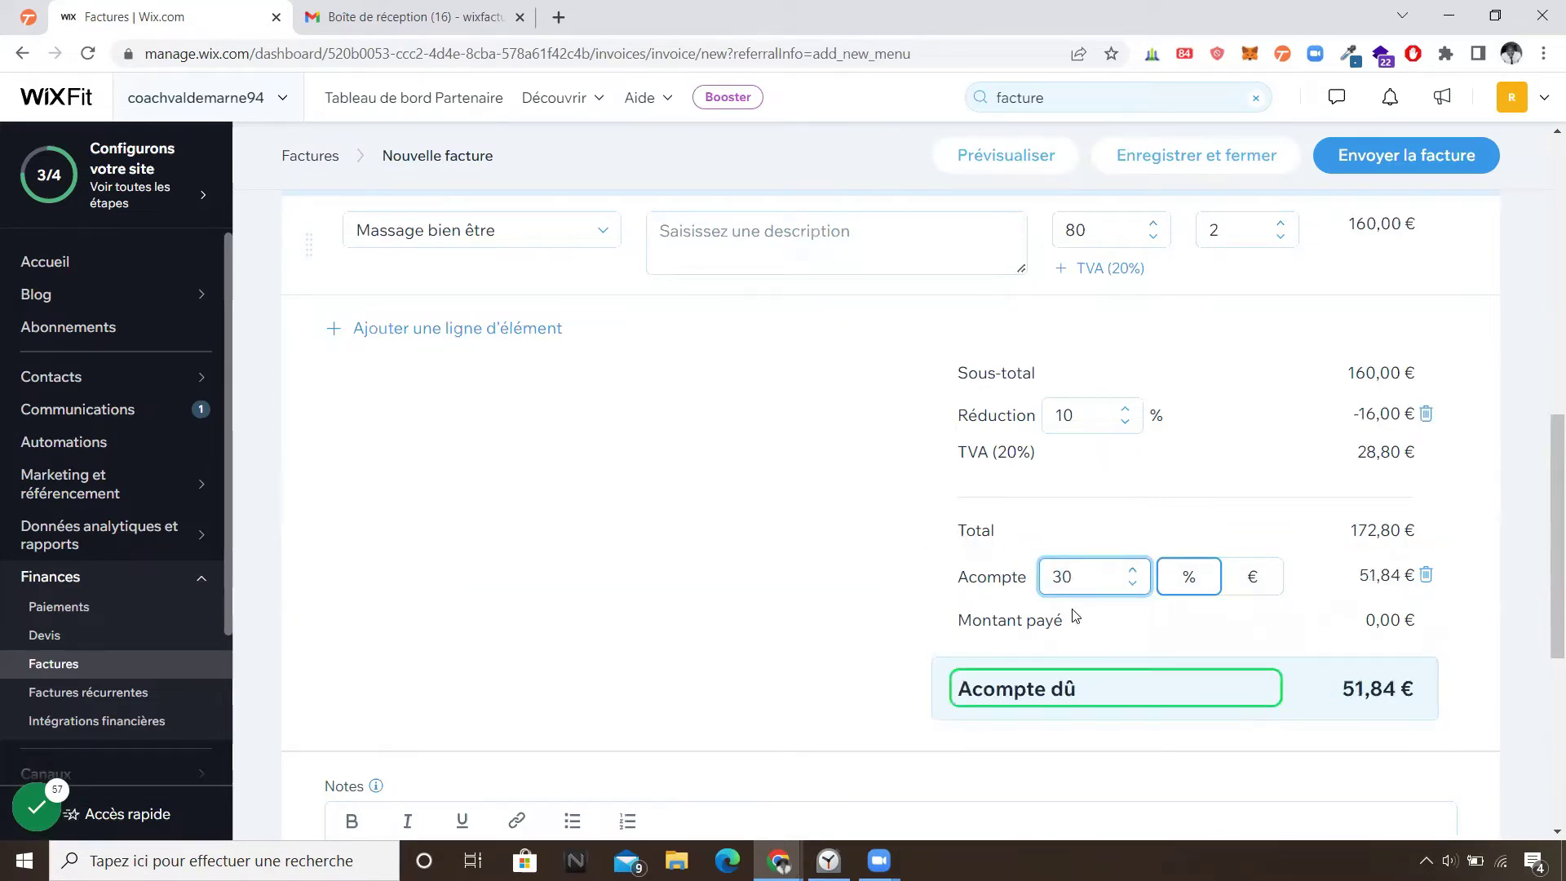
left_click(1425, 579)
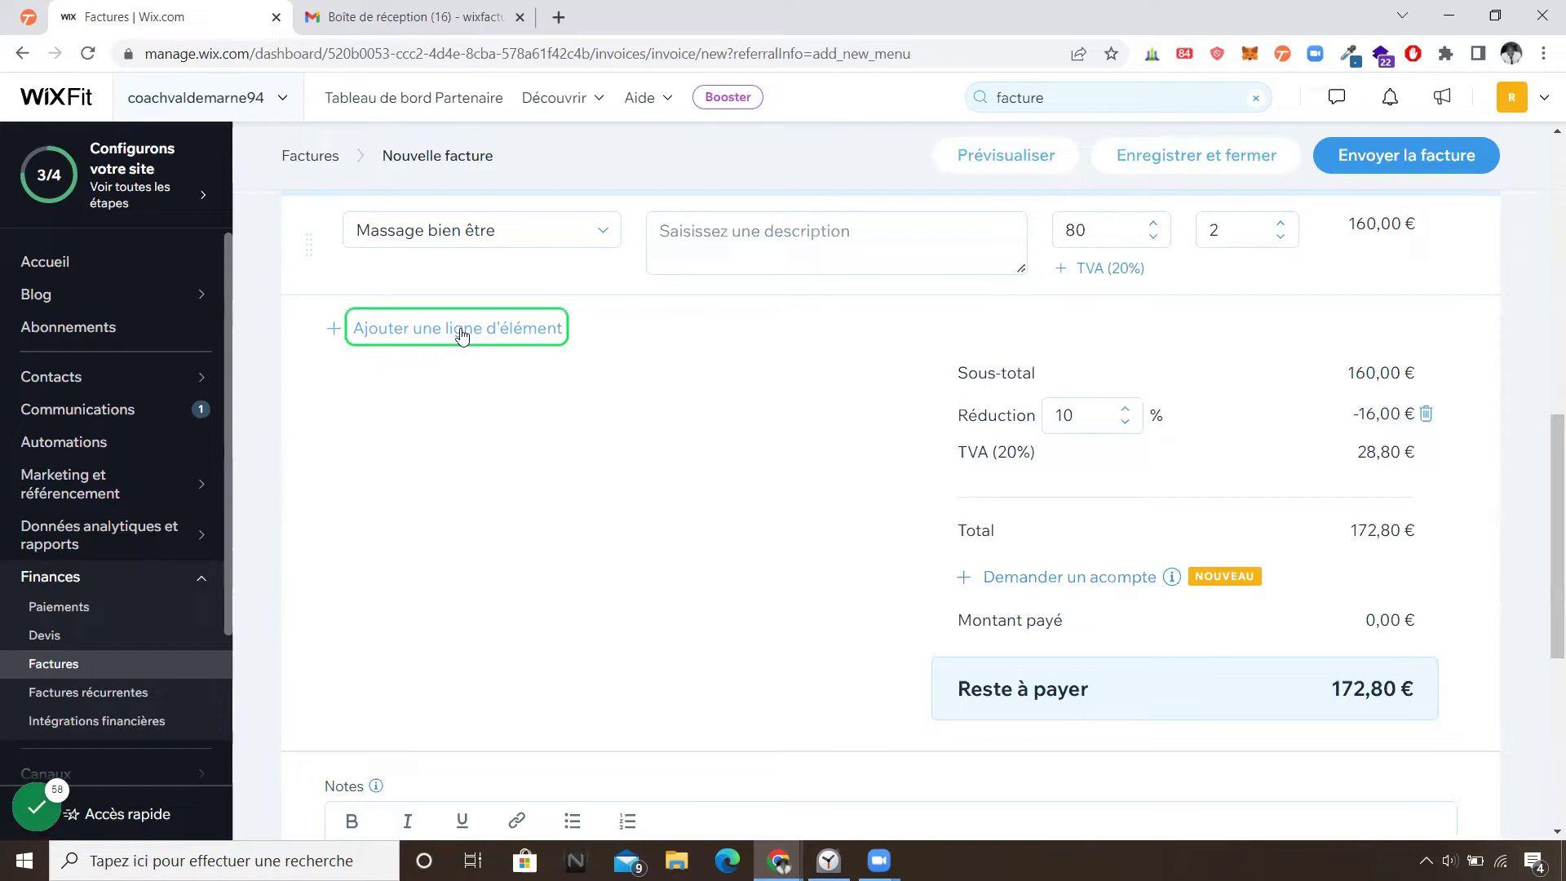
- Add a second, empty item line below the "Massage bien être" line
left_click(461, 334)
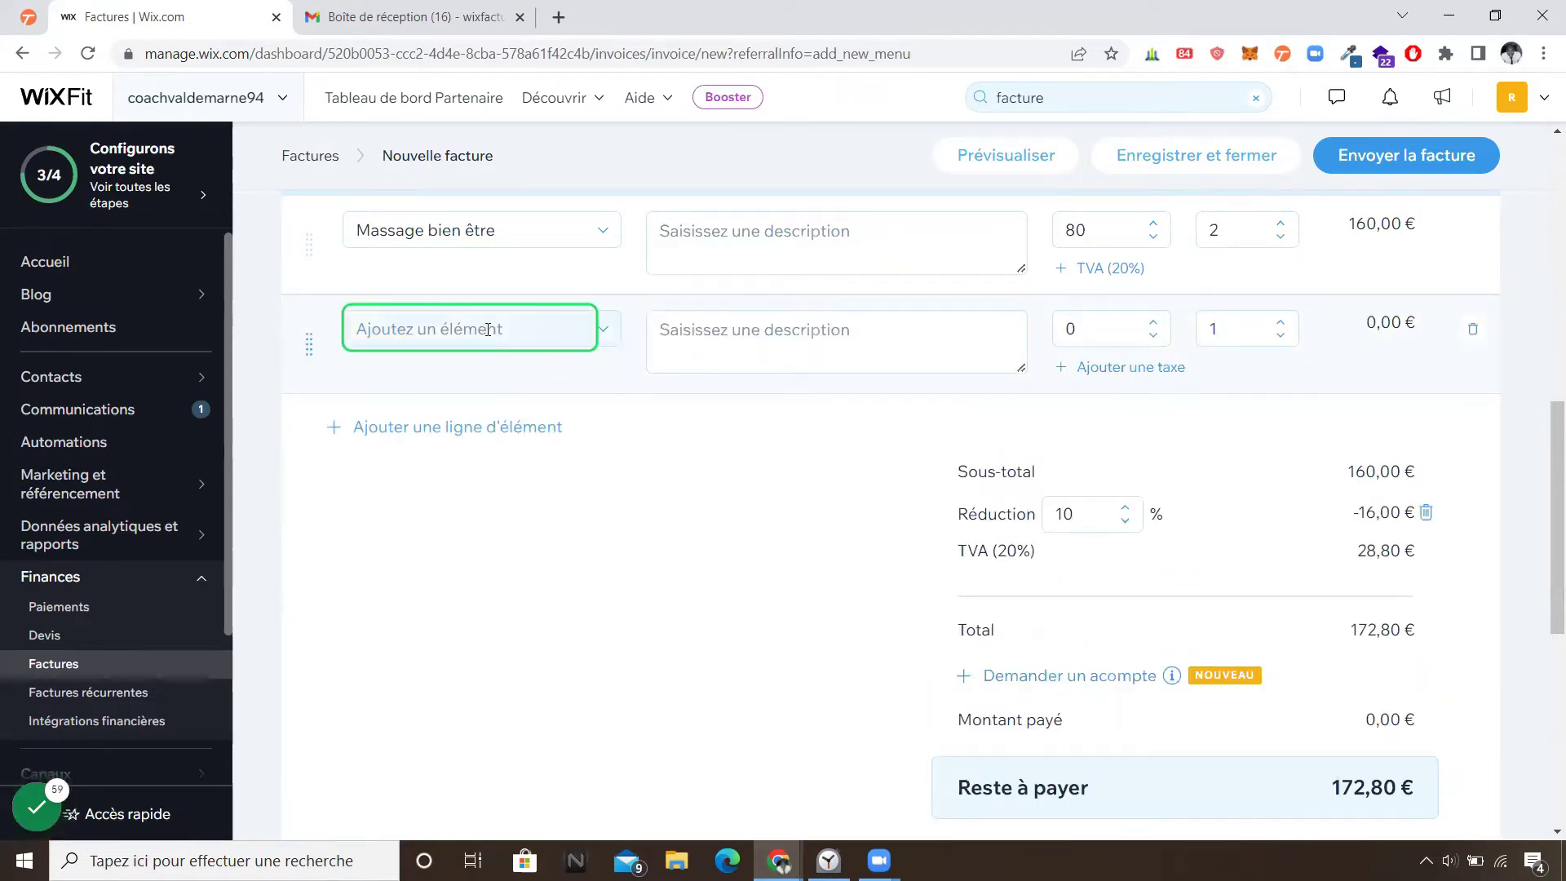
scroll(468, 327, "up", 1)
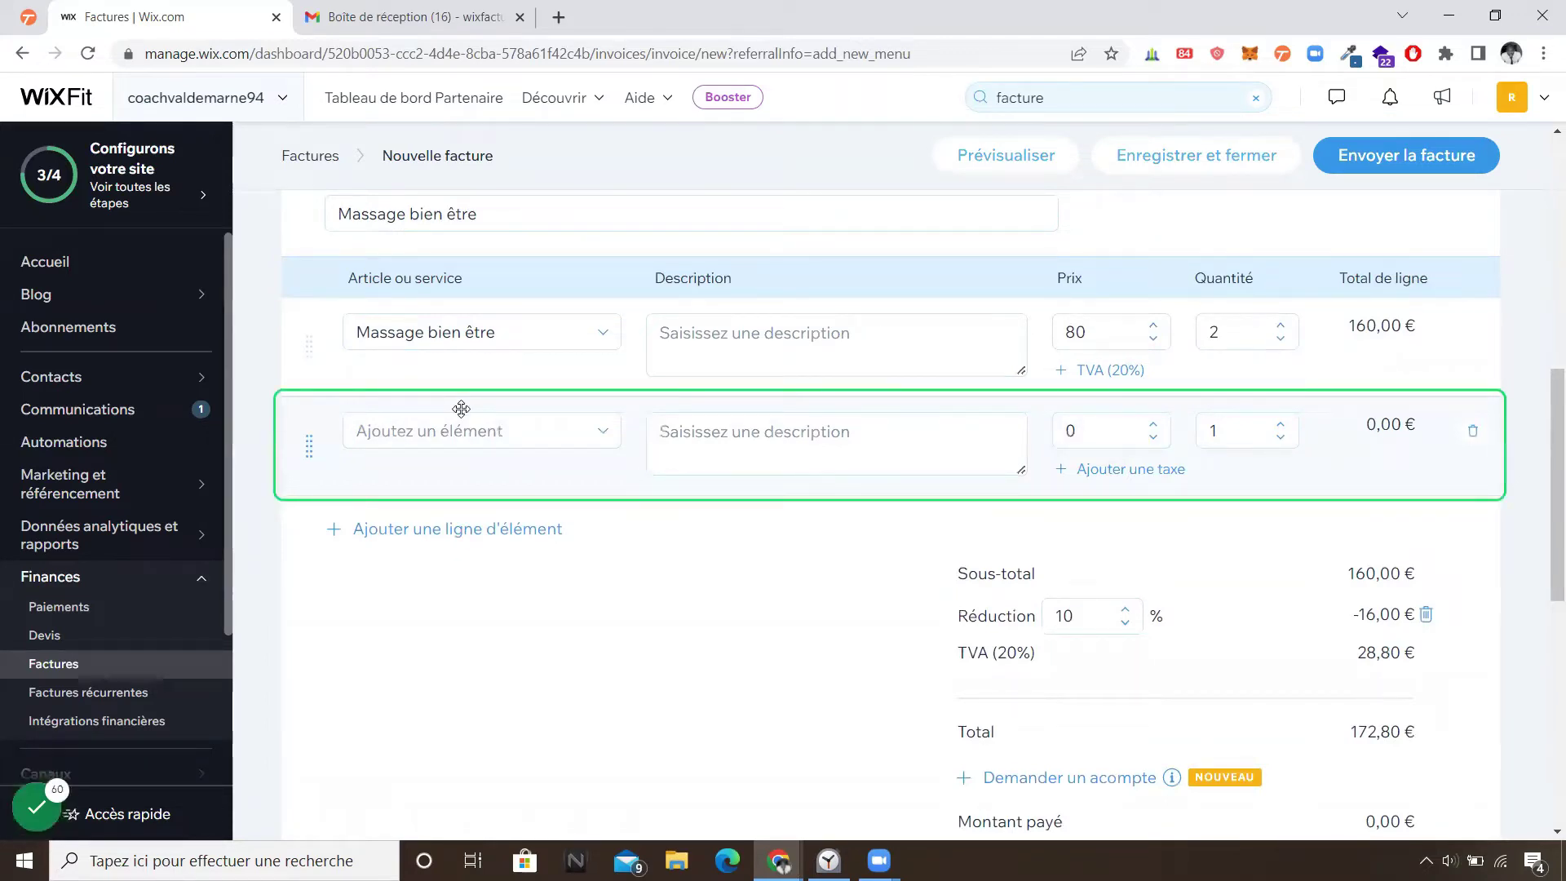
scroll(462, 449, "down", 3)
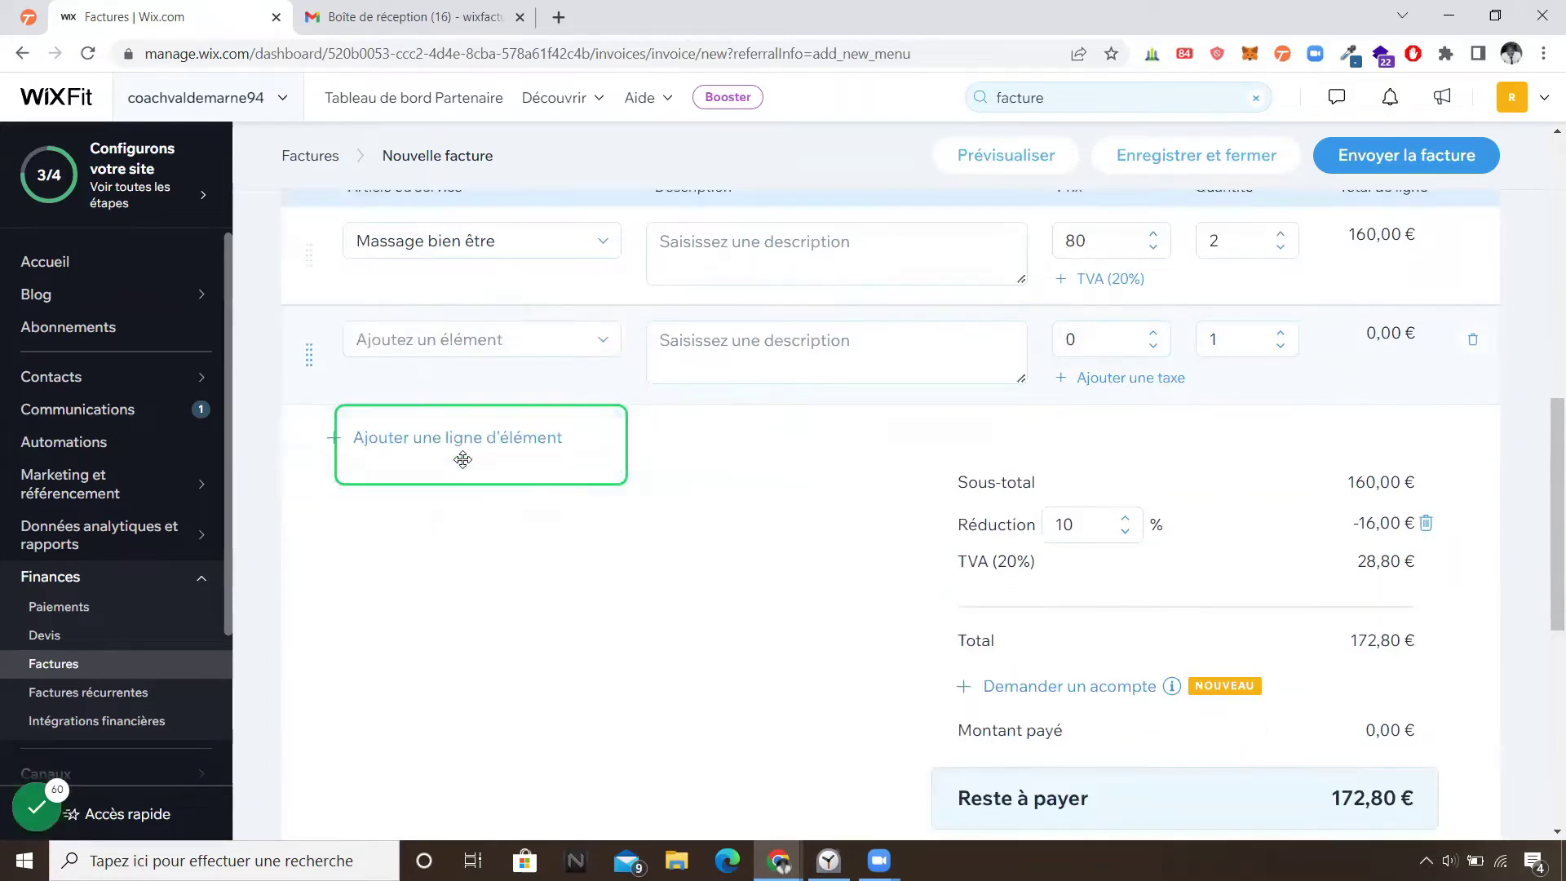
- Examine the invoice's Notes and Termes juridiques text areas and review the rest of the form
scroll(462, 464, "down", 3)
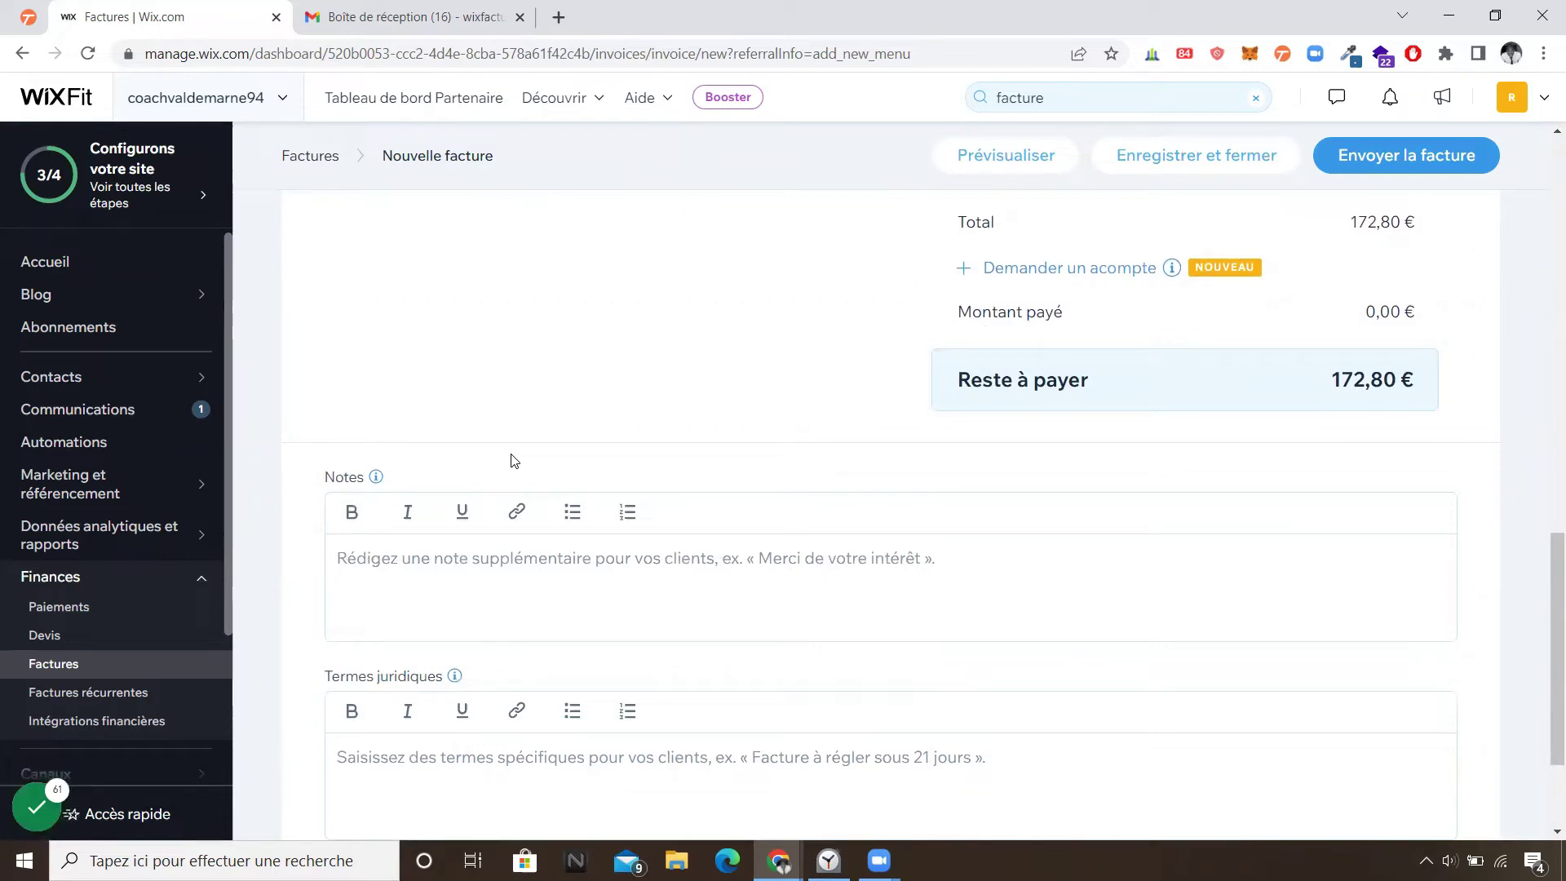
scroll(507, 456, "down", 1)
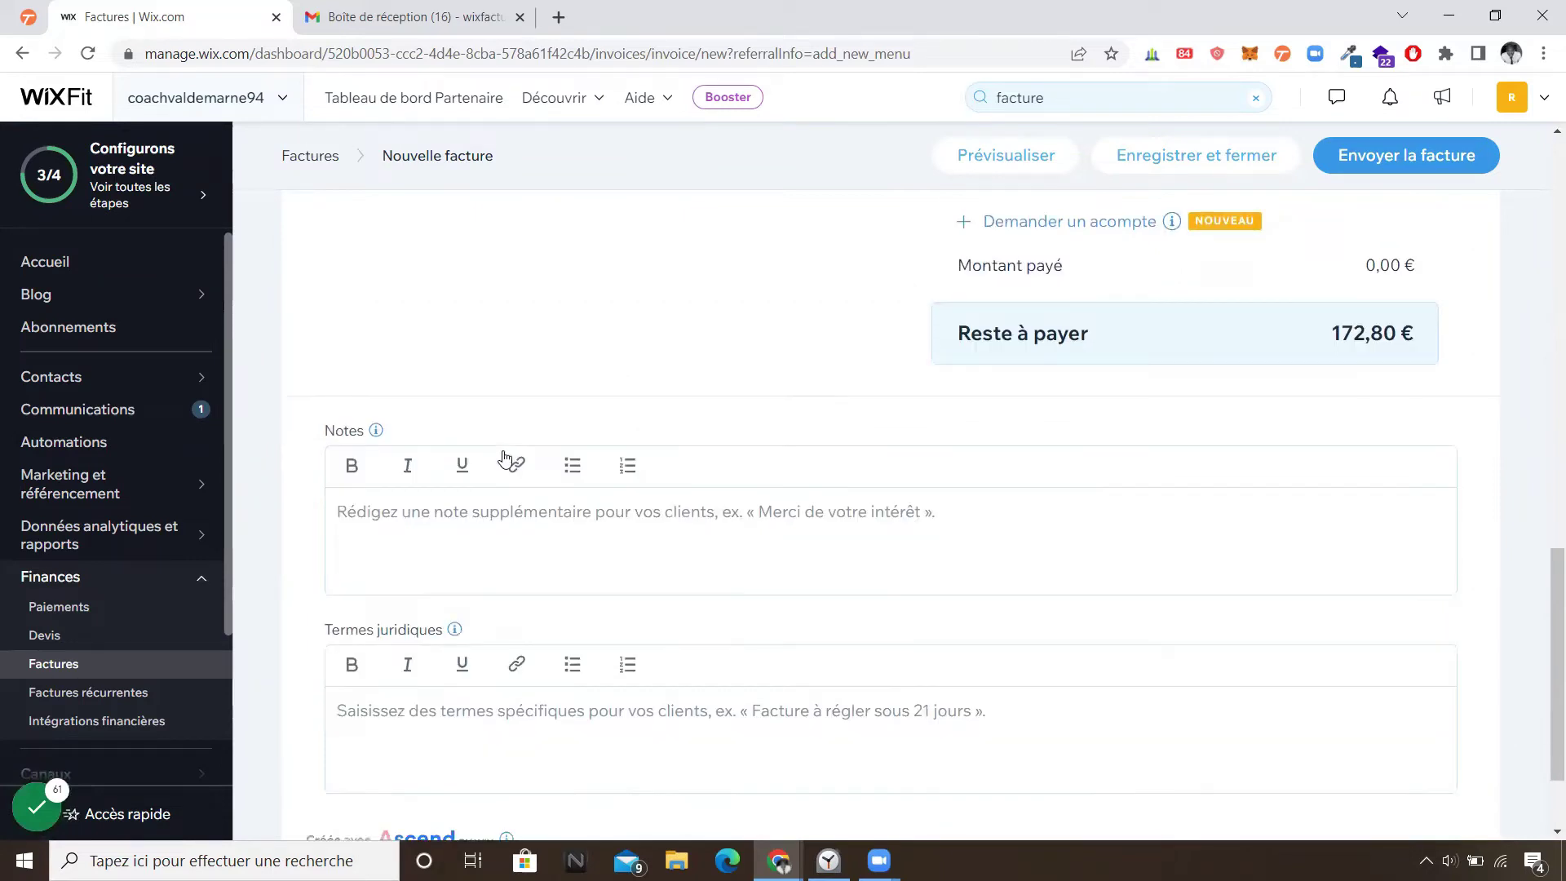
left_click(497, 455)
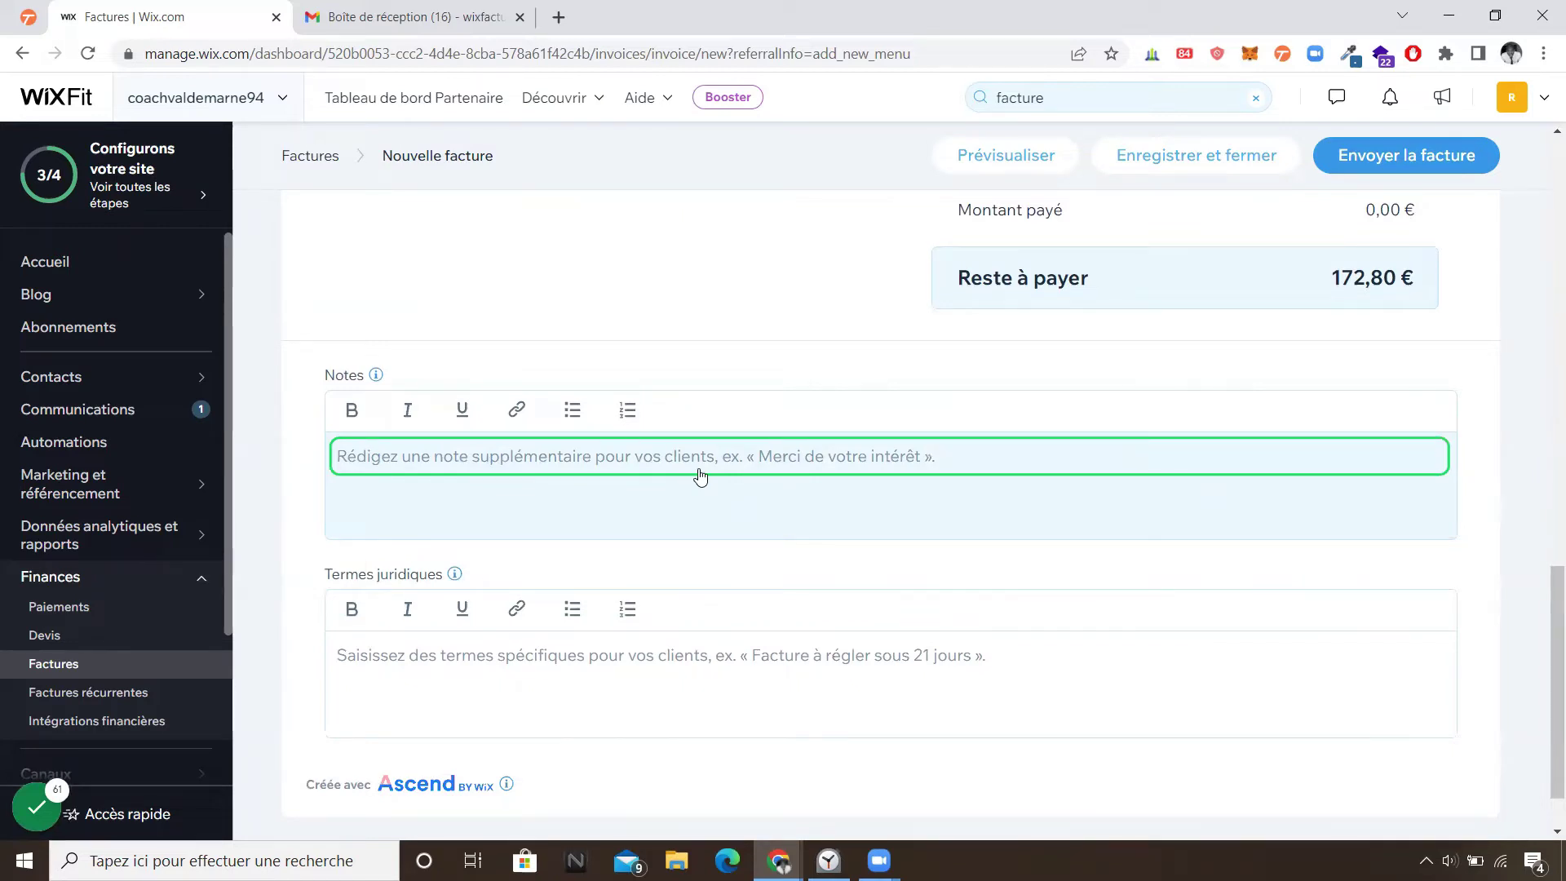
left_click(515, 635)
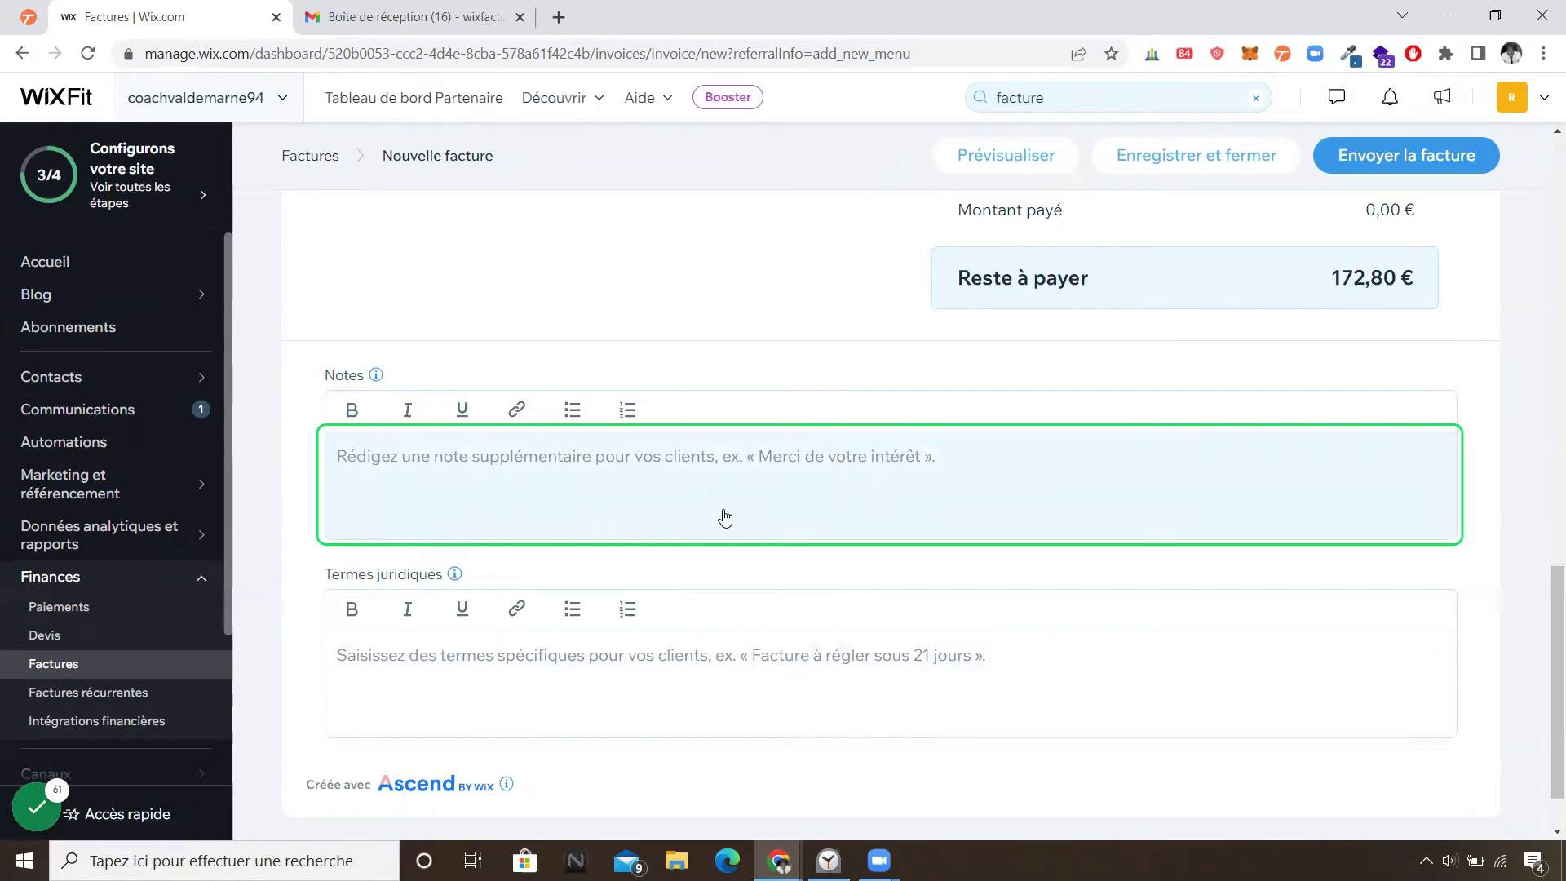
scroll(725, 517, "up", 1)
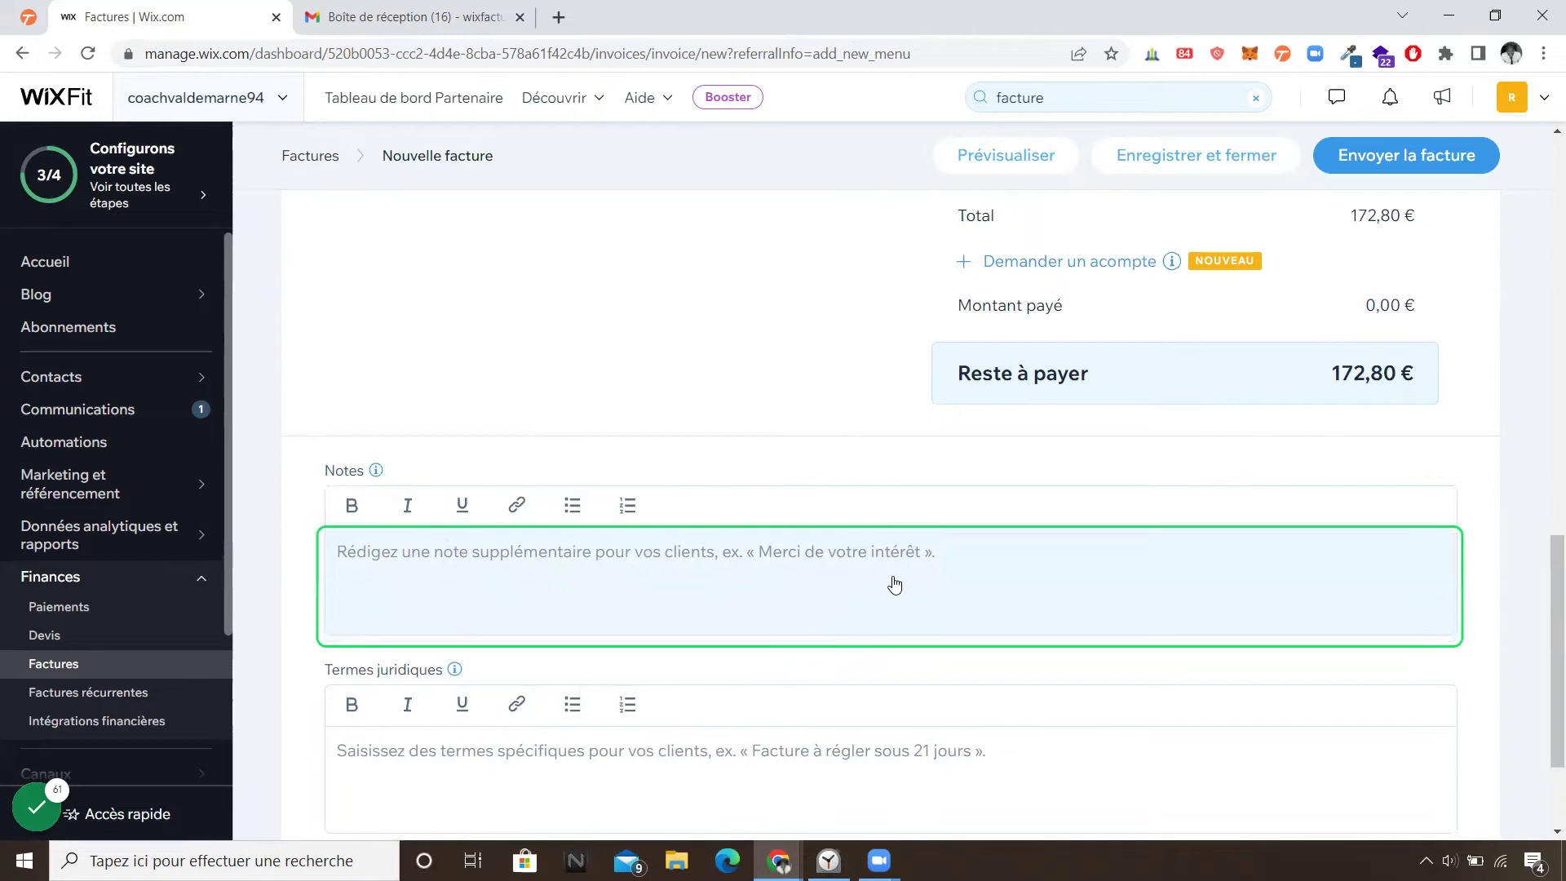
scroll(892, 584, "down", 1)
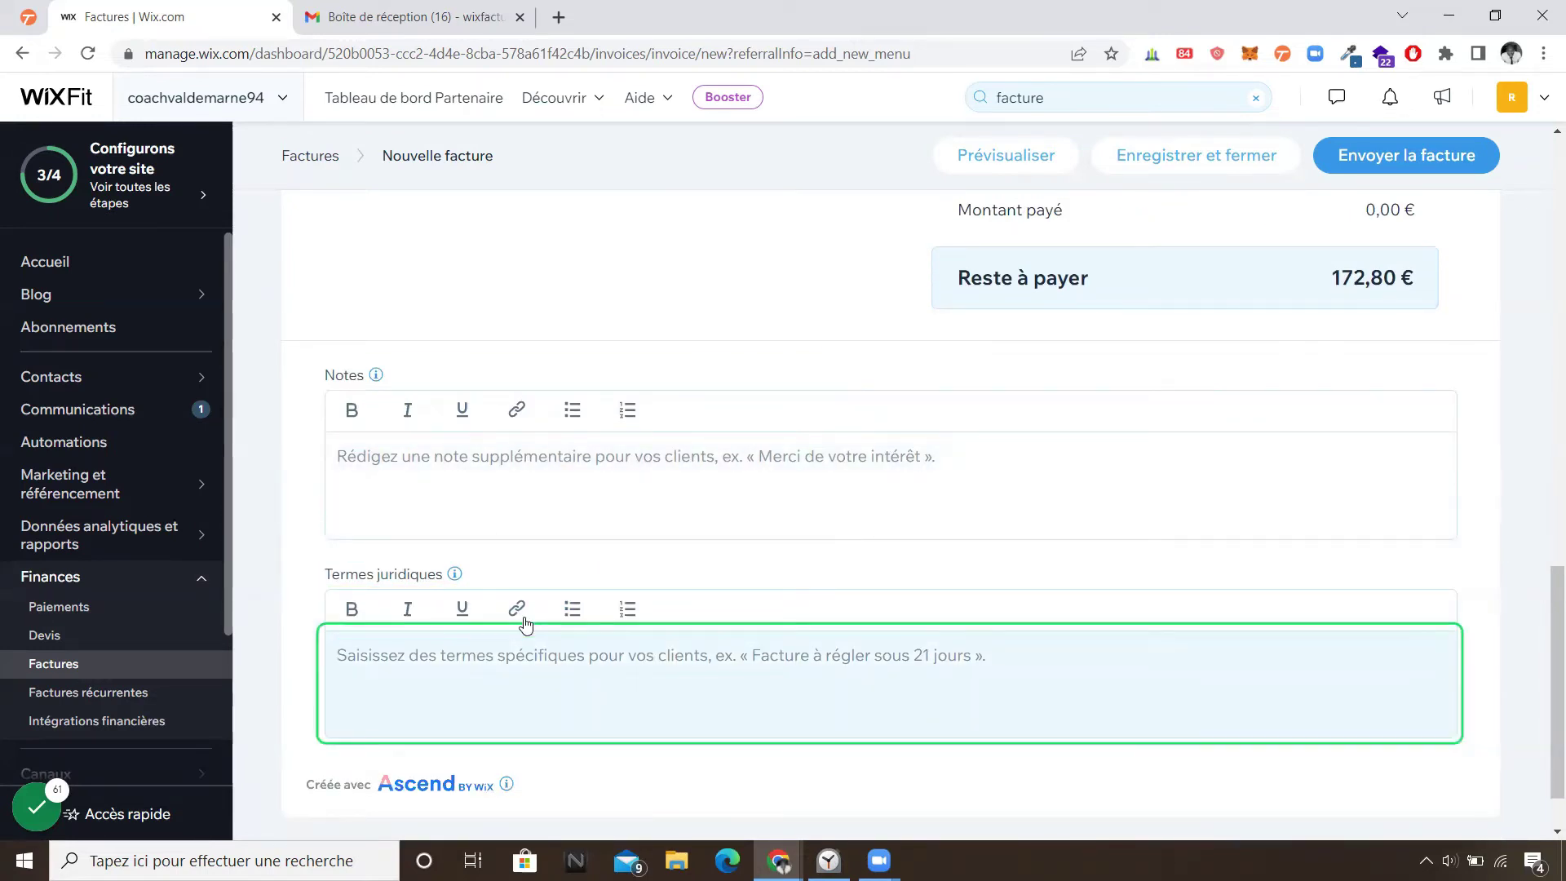
scroll(578, 482, "up", 1)
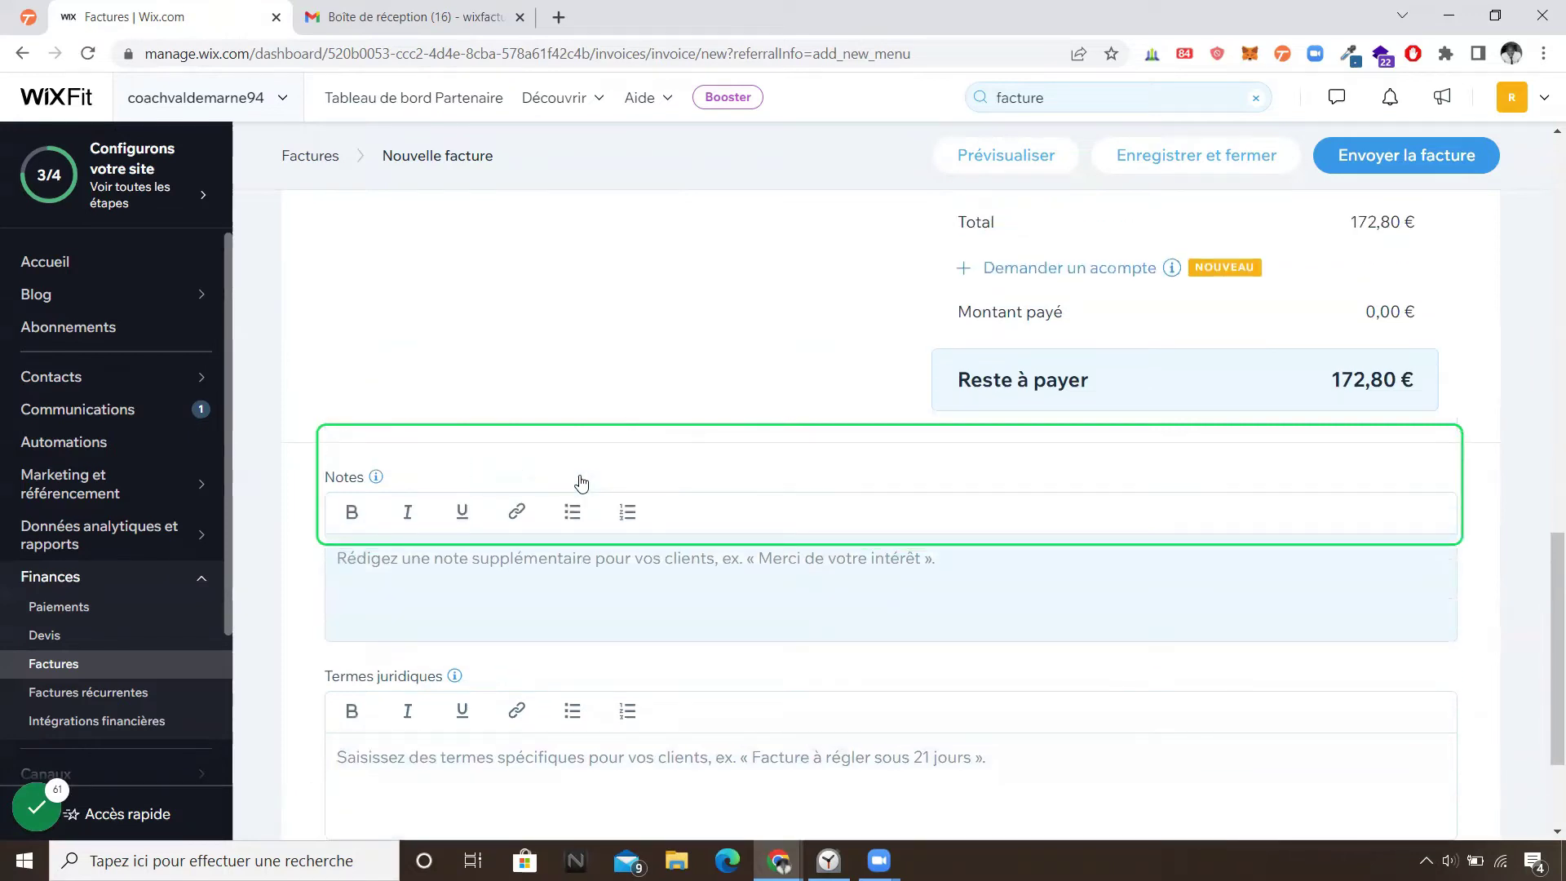
scroll(748, 454, "up", 1)
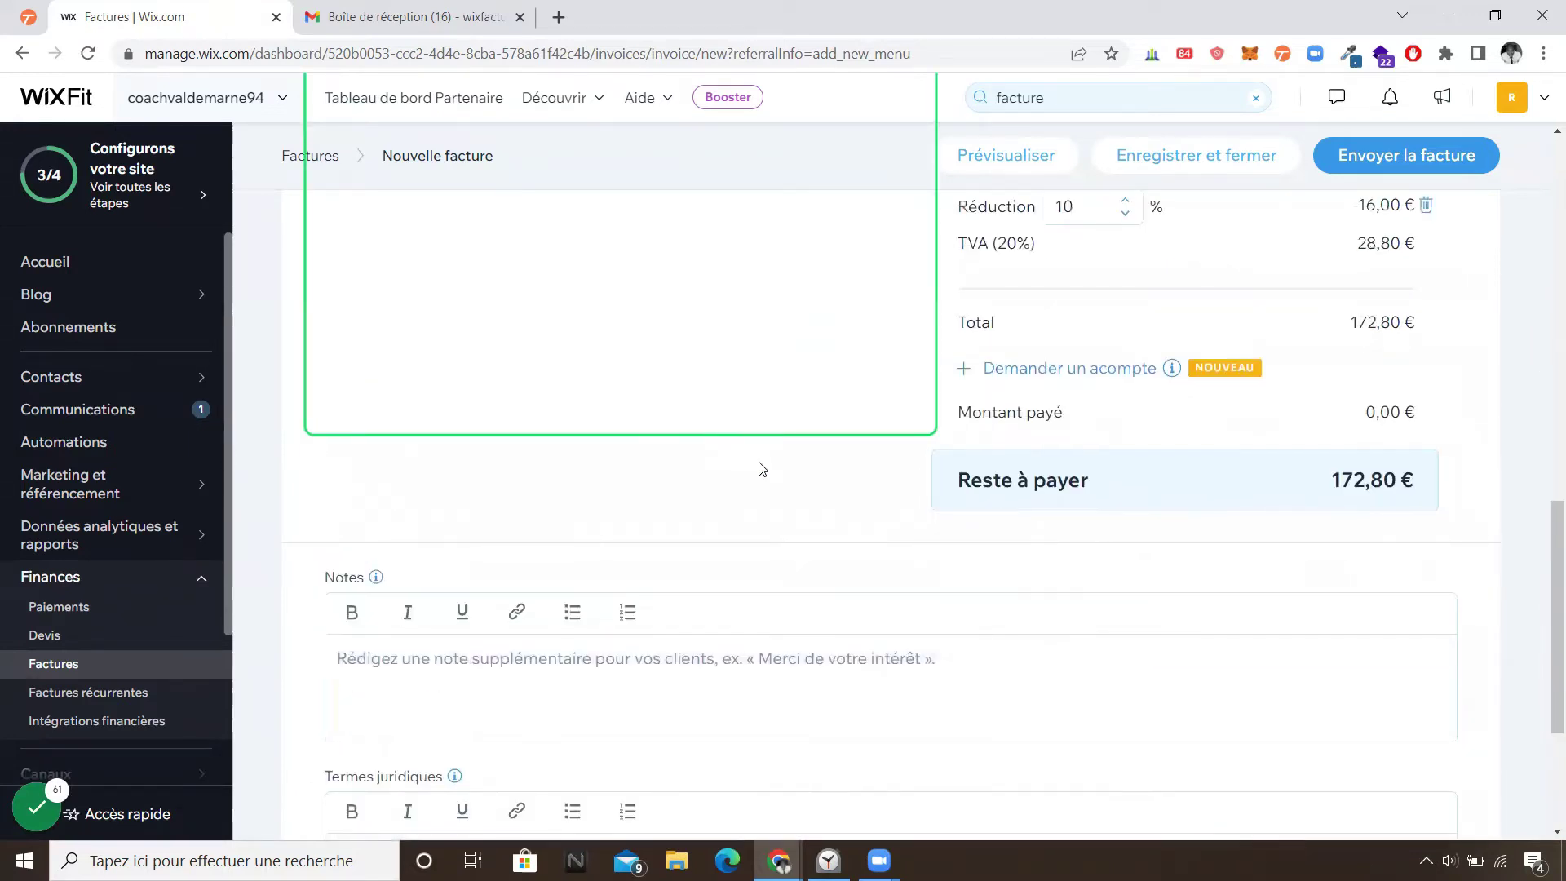
scroll(762, 464, "down", 3)
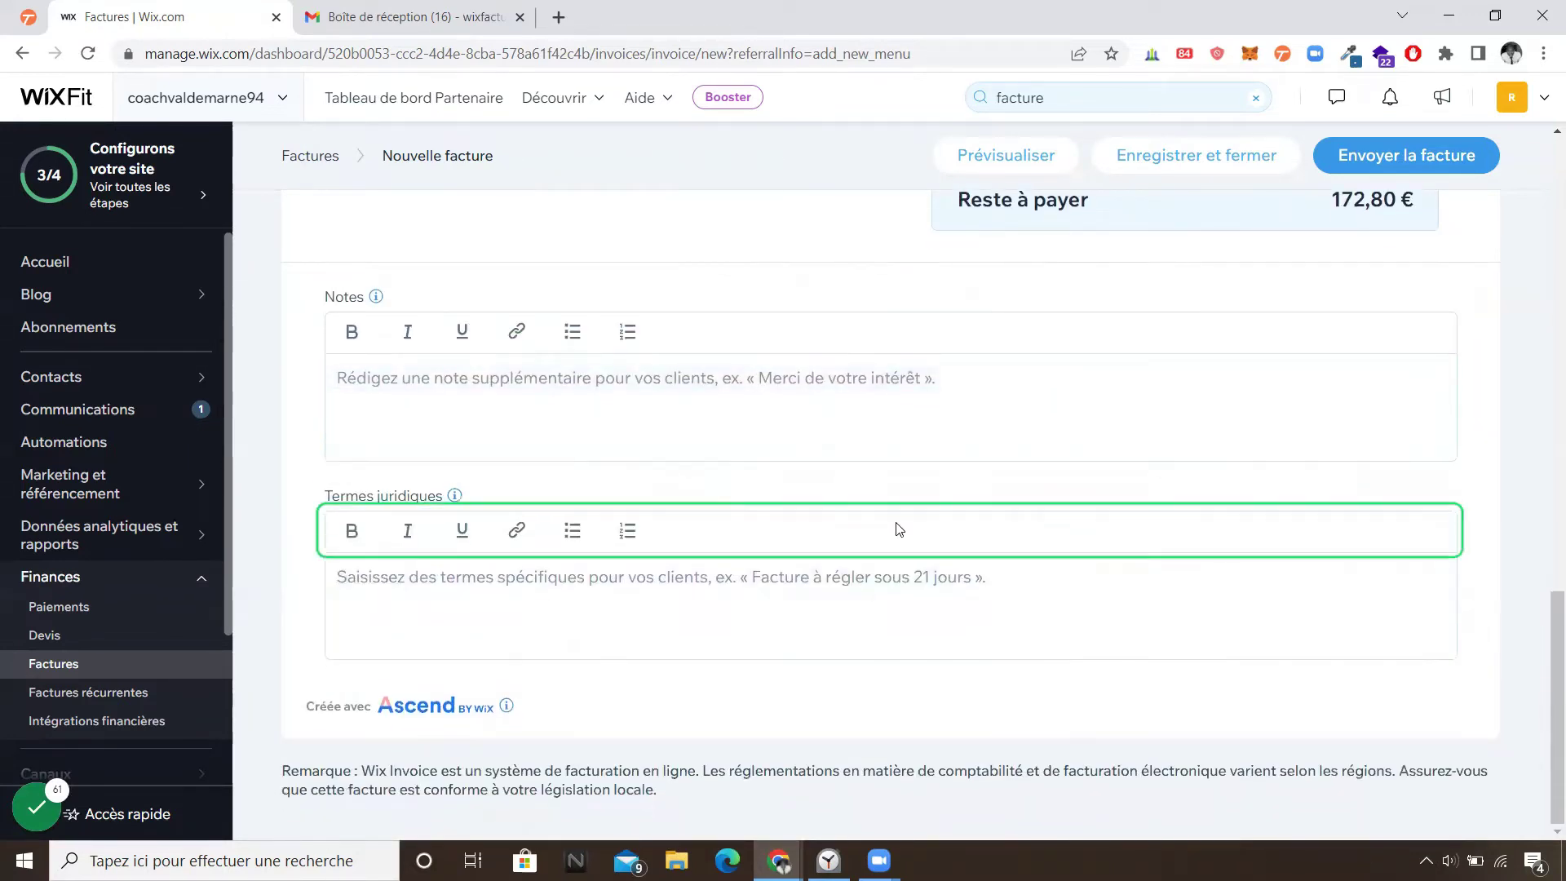
scroll(900, 529, "up", 2)
scroll(897, 529, "up", 3)
scroll(898, 529, "down", 3)
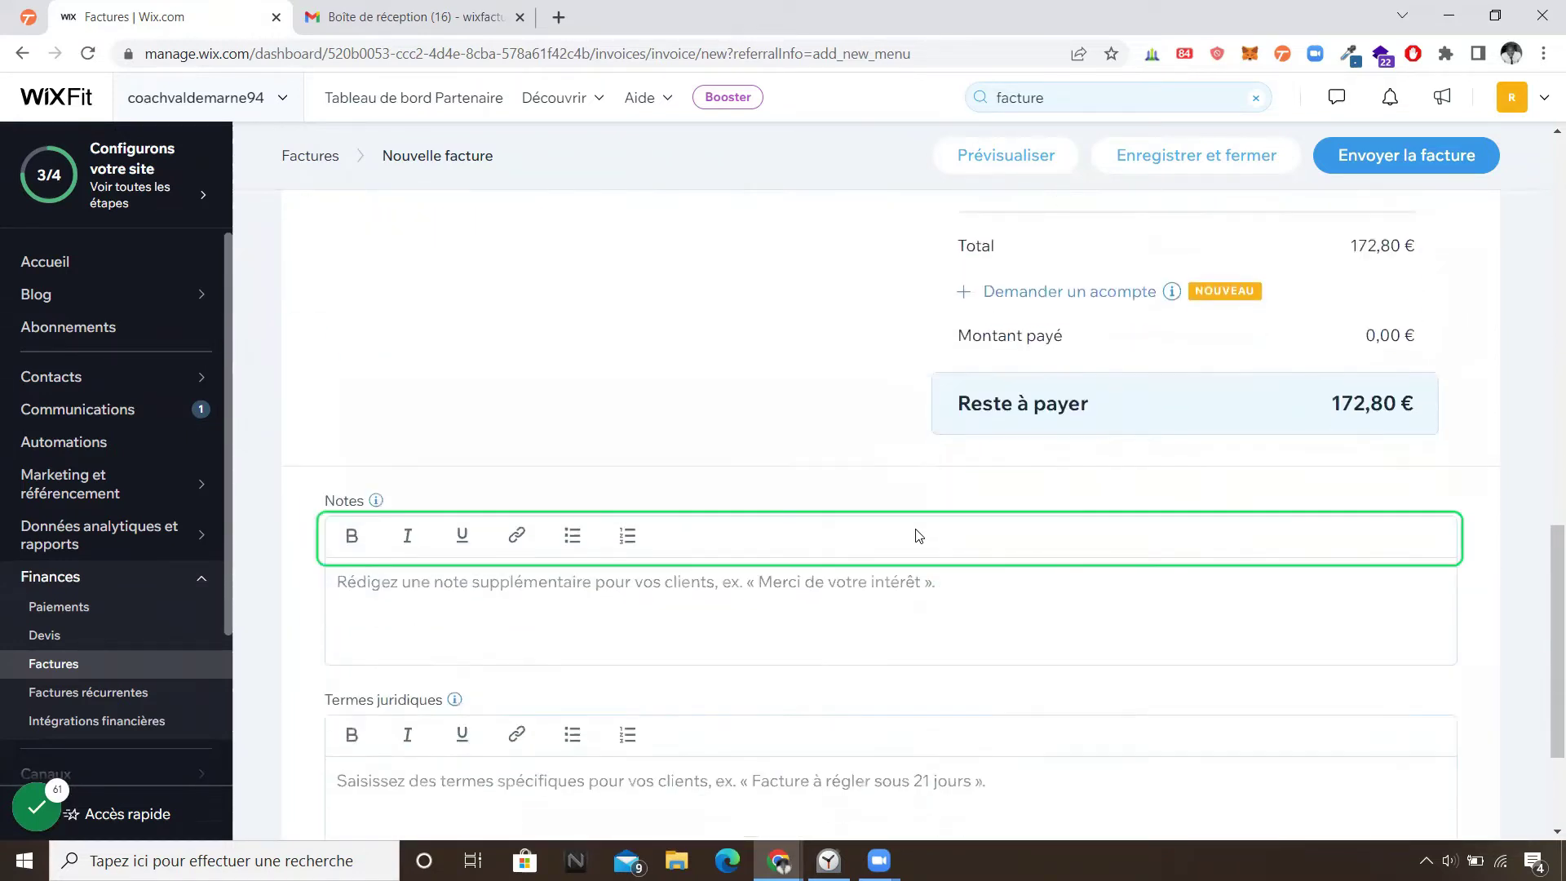
scroll(919, 537, "down", 2)
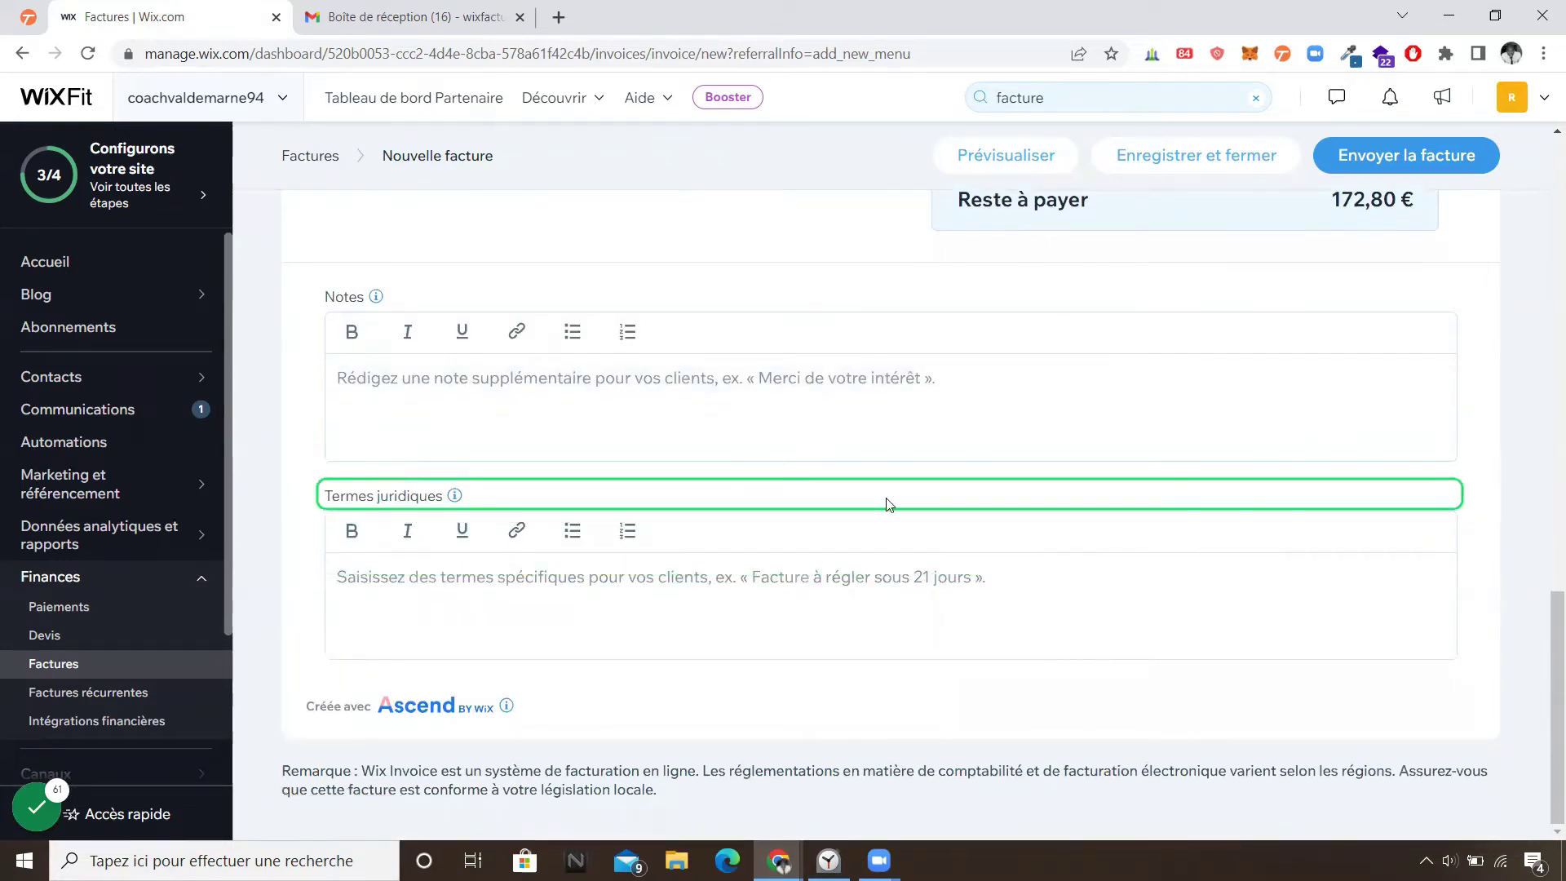
scroll(889, 504, "up", 3)
scroll(934, 511, "up", 3)
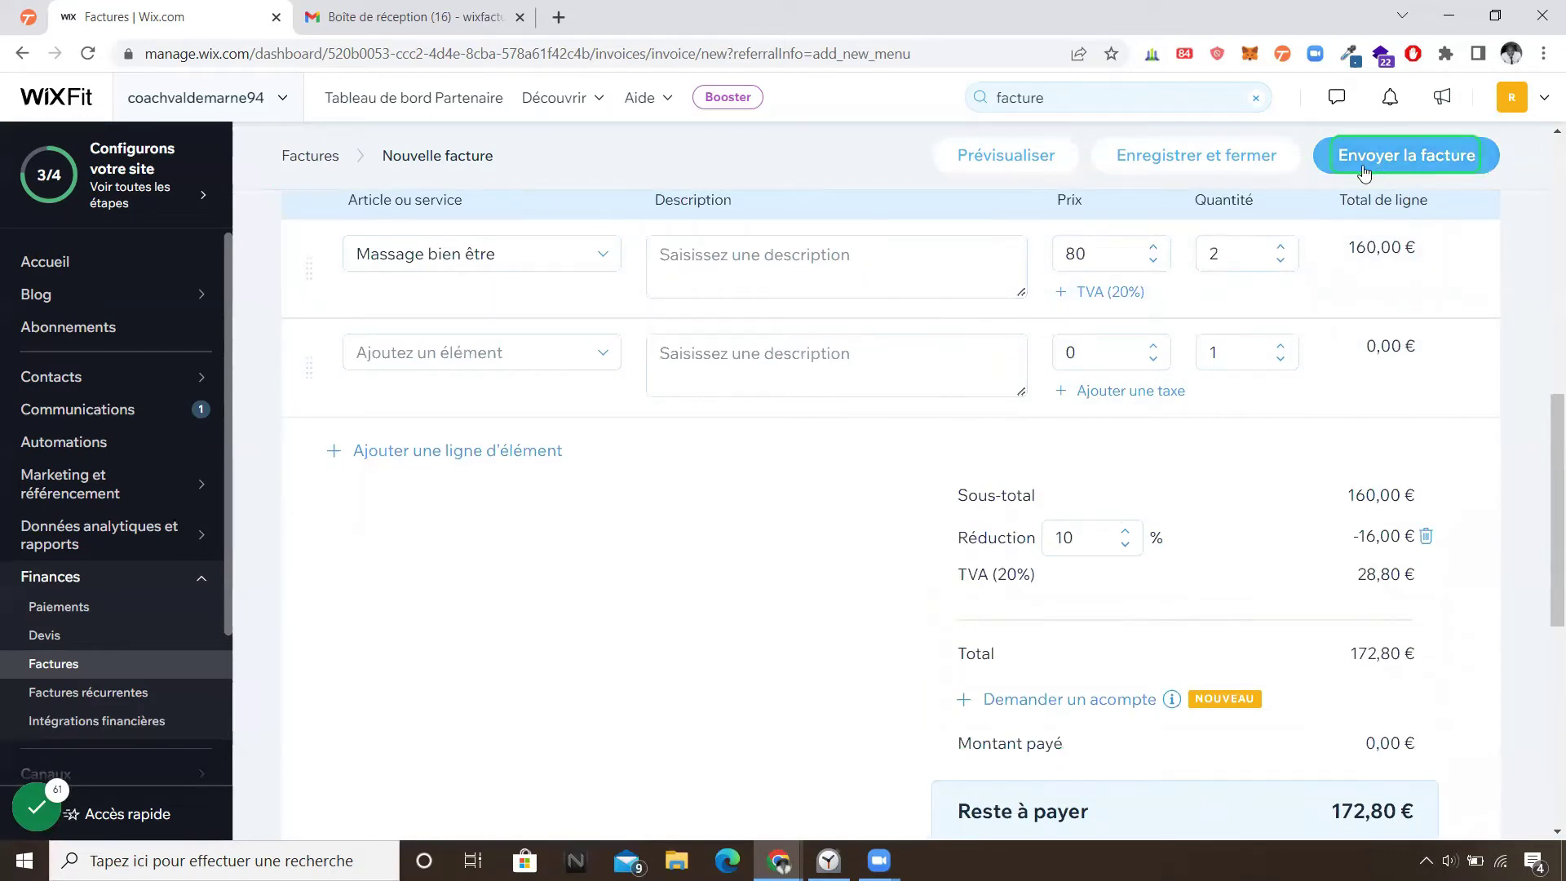
- Delete the empty second item line below the "Massage bien être" line
left_click(1006, 167)
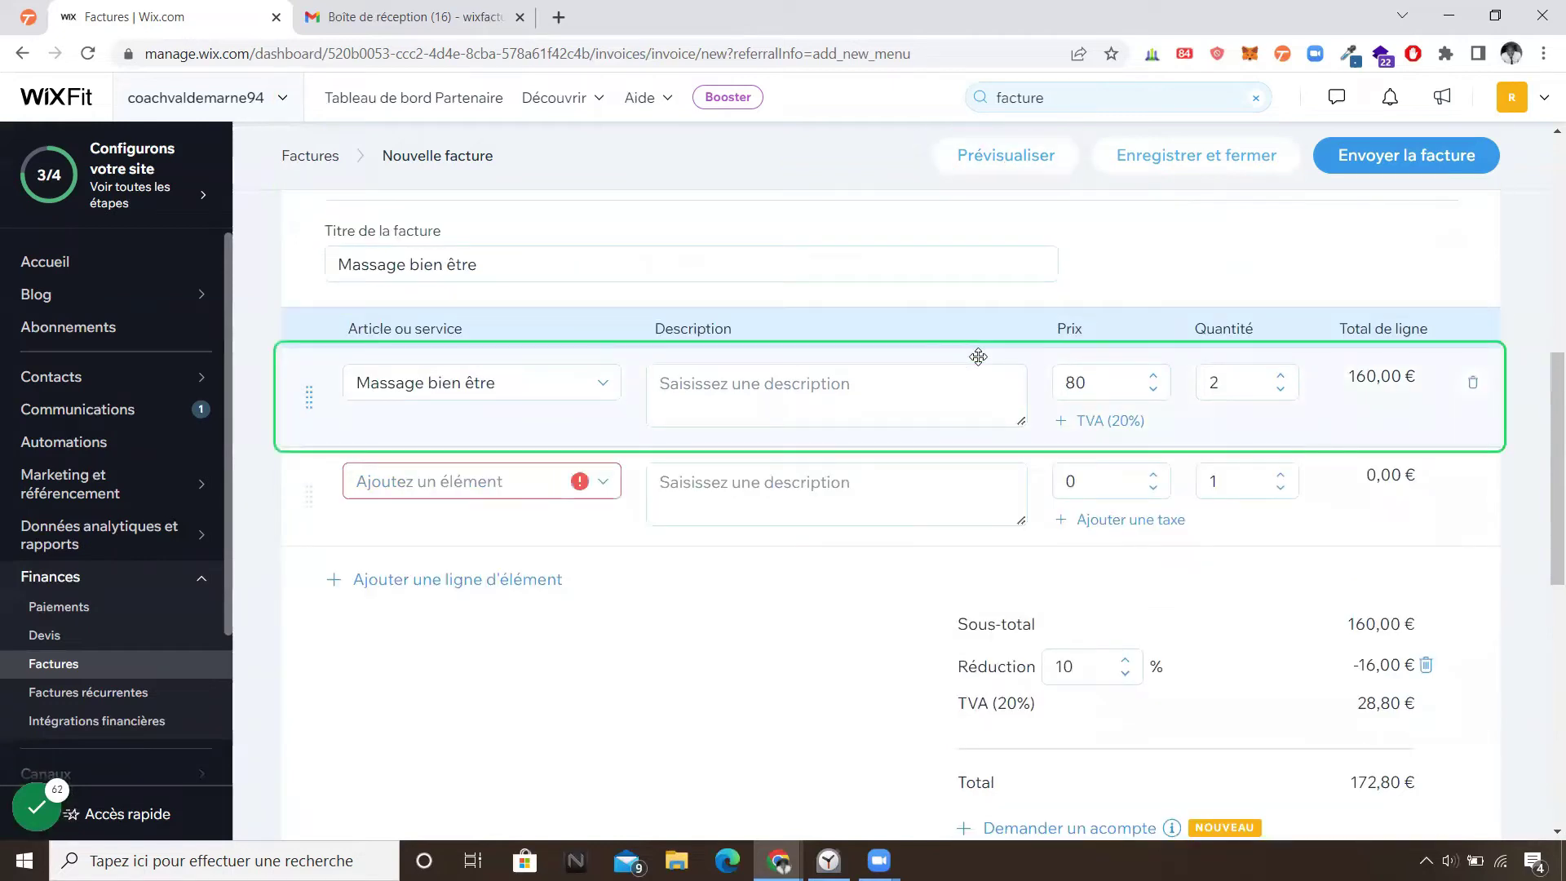
left_click(1471, 483)
- Preview the draft invoice from its header down to the totals, and close the preview
left_click(1016, 155)
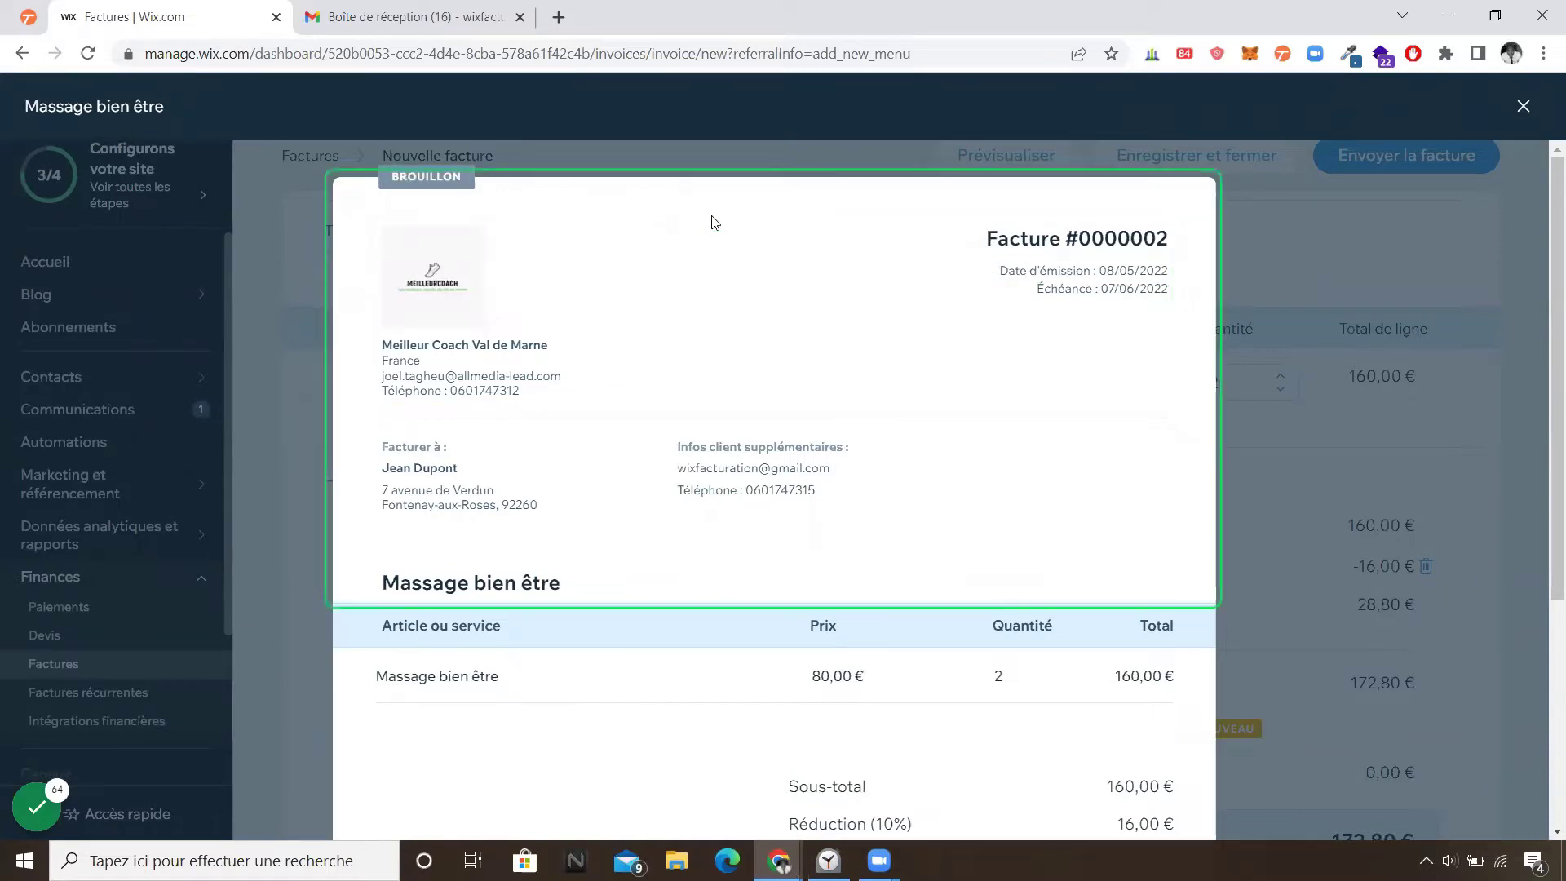
left_click(1457, 398)
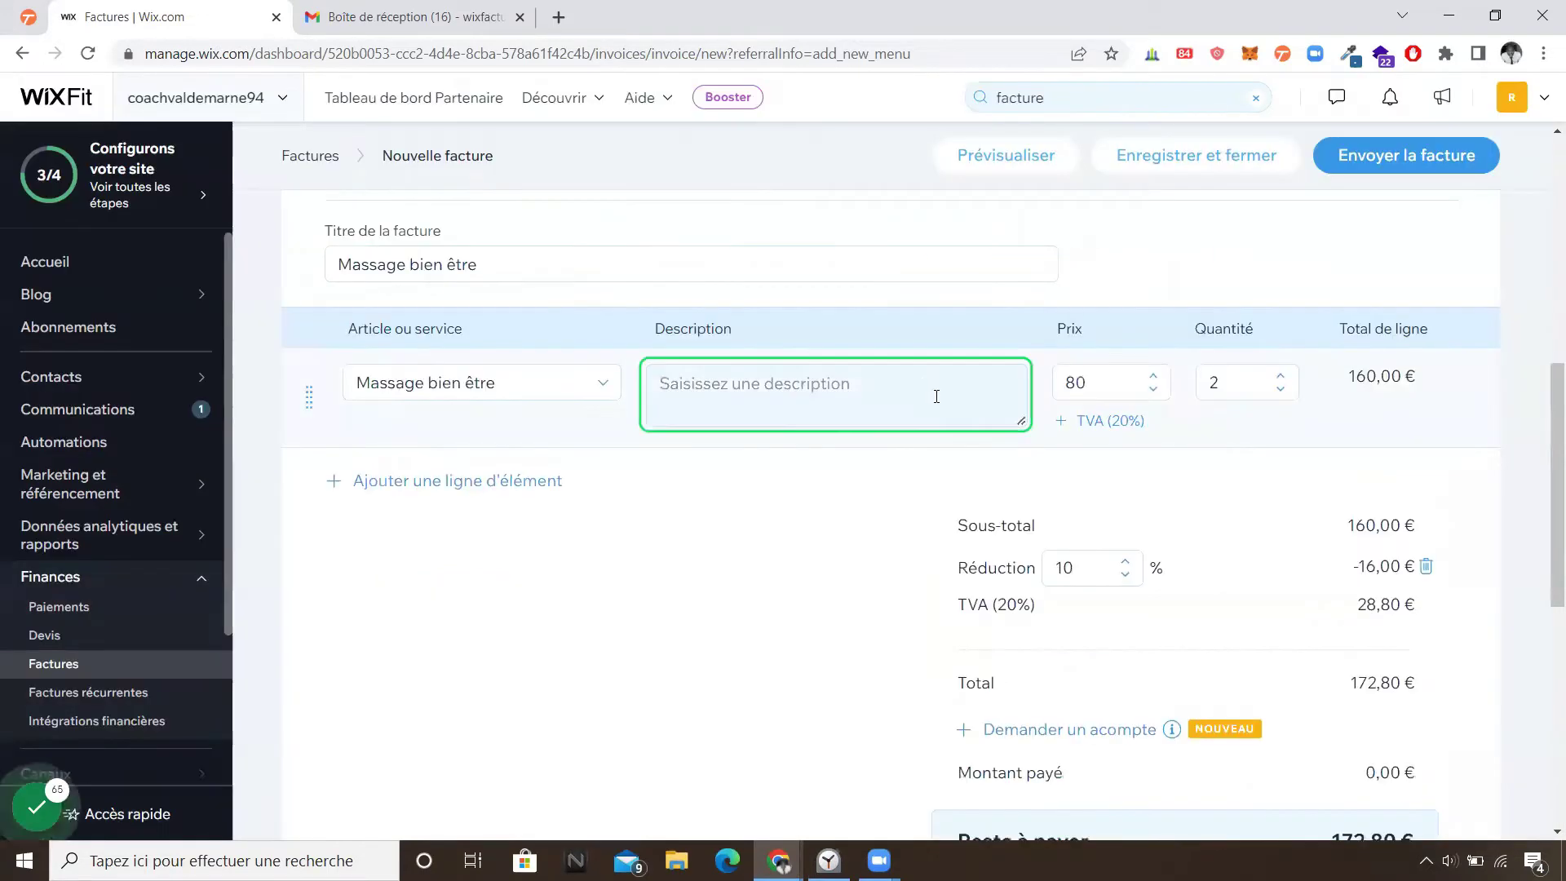
left_click(1020, 163)
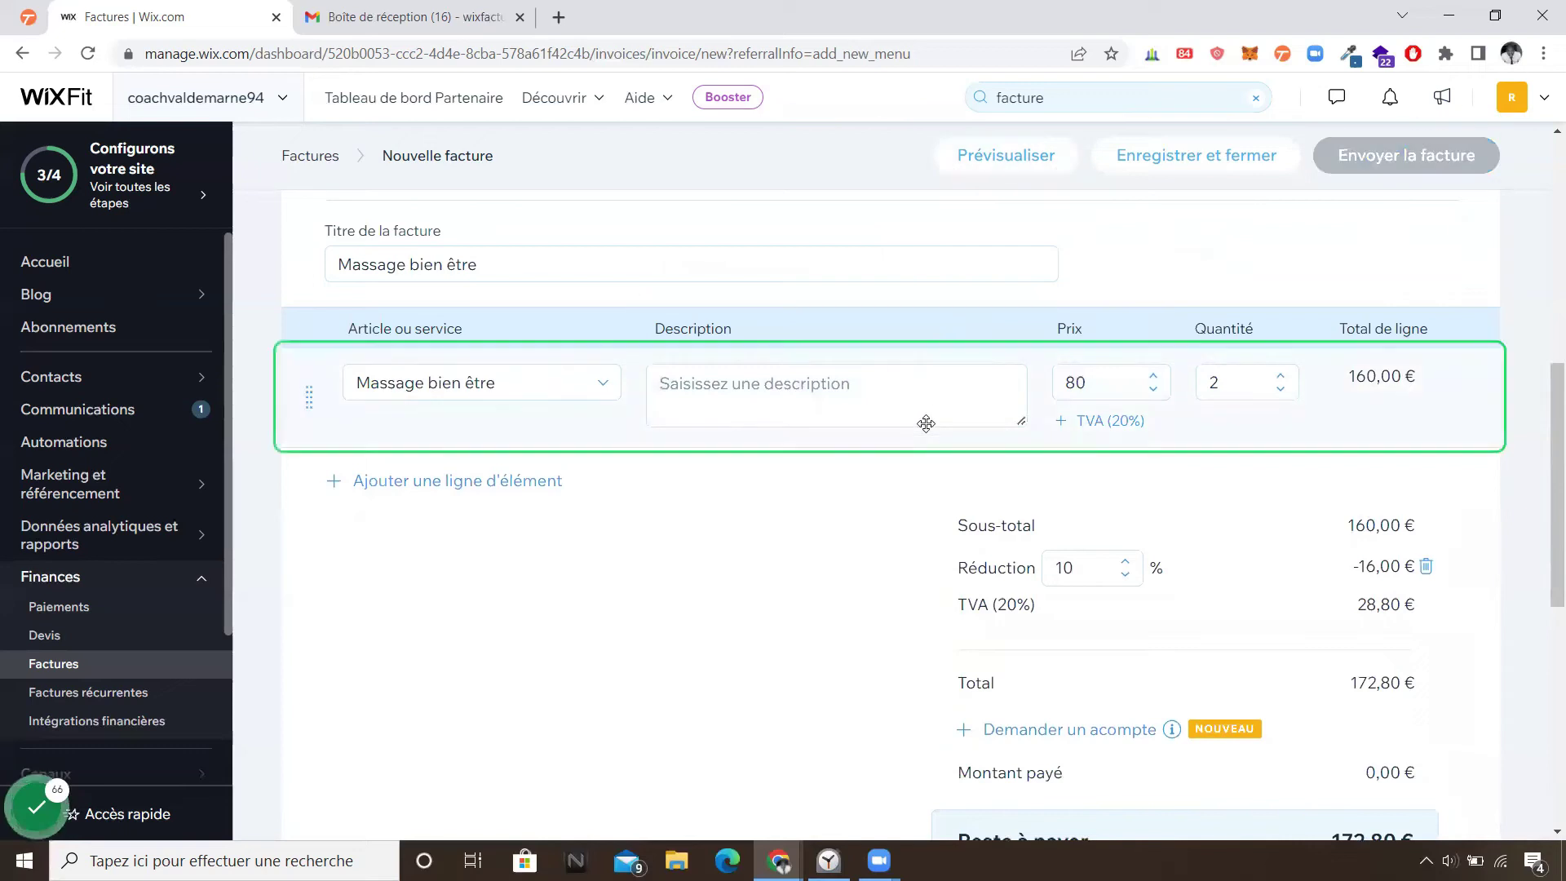
scroll(940, 438, "down", 1)
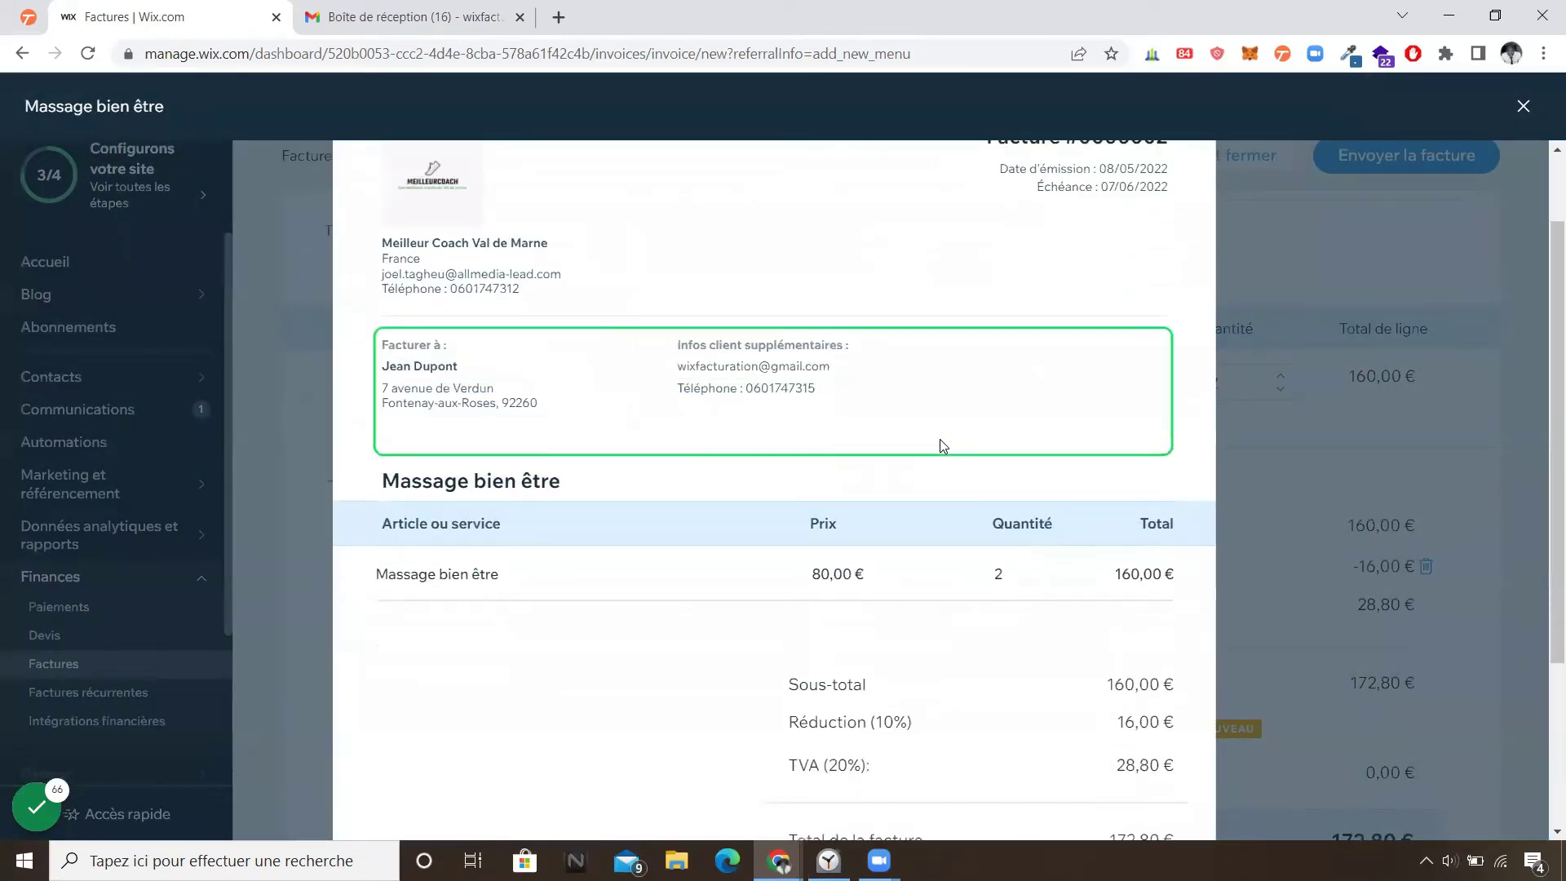
scroll(946, 444, "down", 3)
scroll(946, 444, "up", 5)
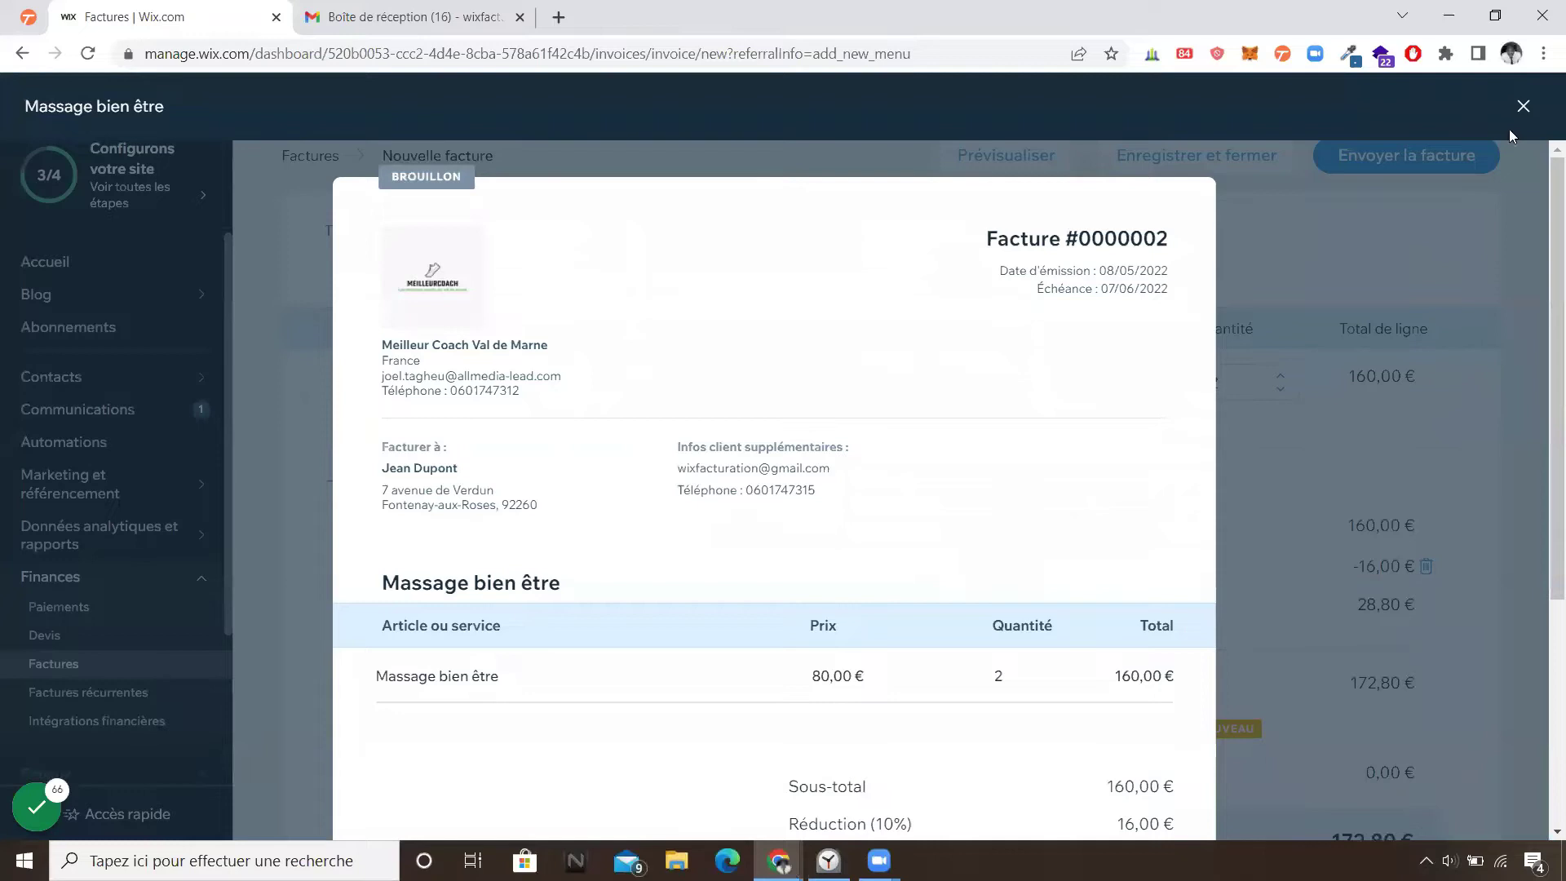
left_click(1522, 106)
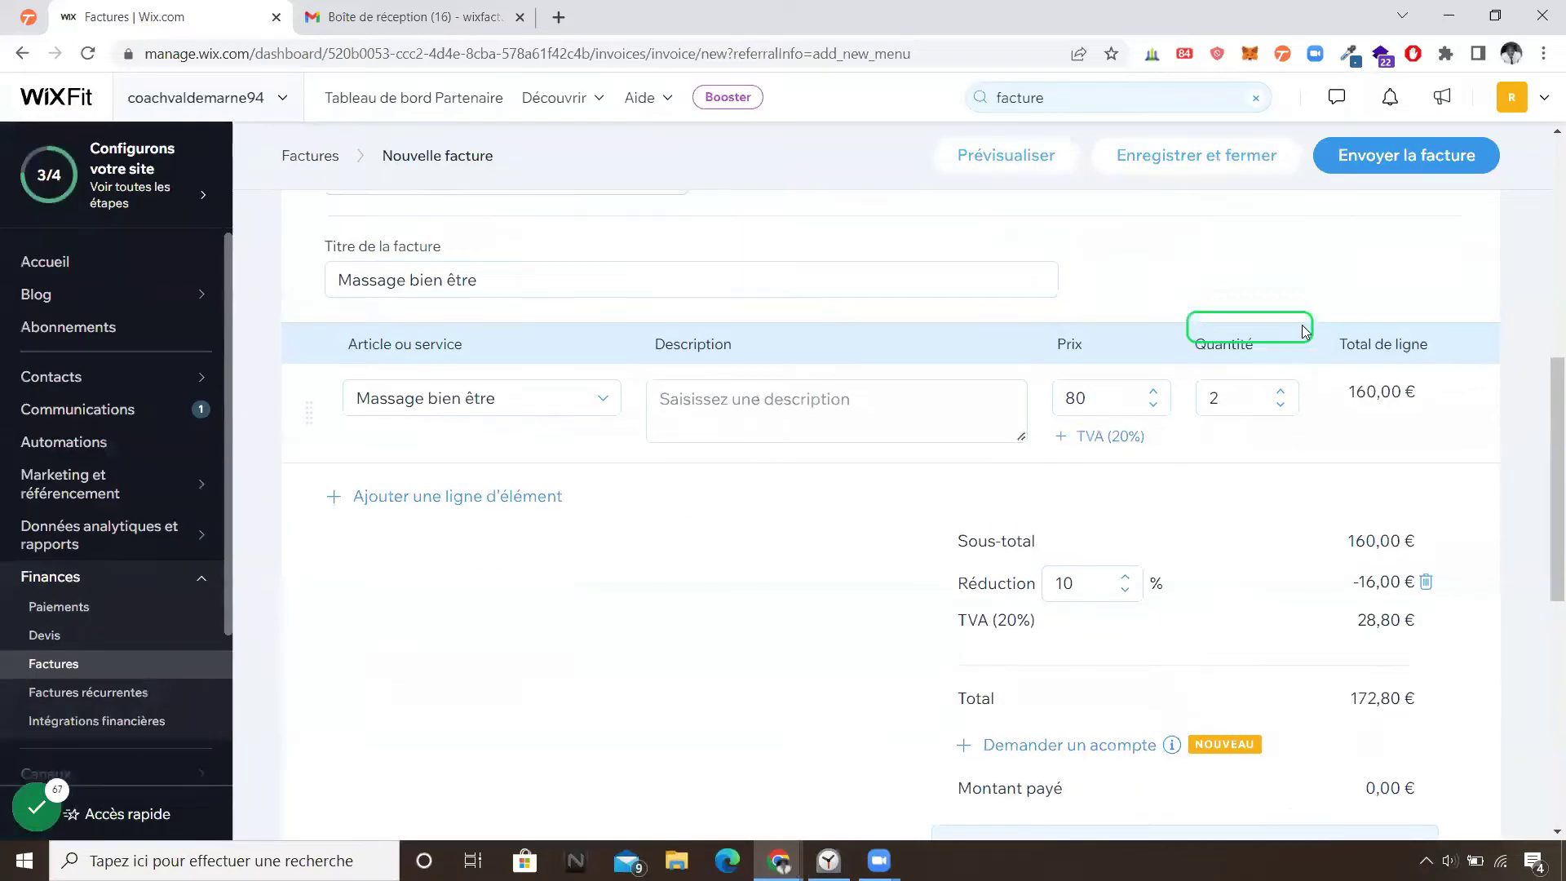
- Start sending the invoice and review the e-mail's recipient, subject and full message text
scroll(1304, 327, "up", 1)
scroll(1349, 425, "up", 3)
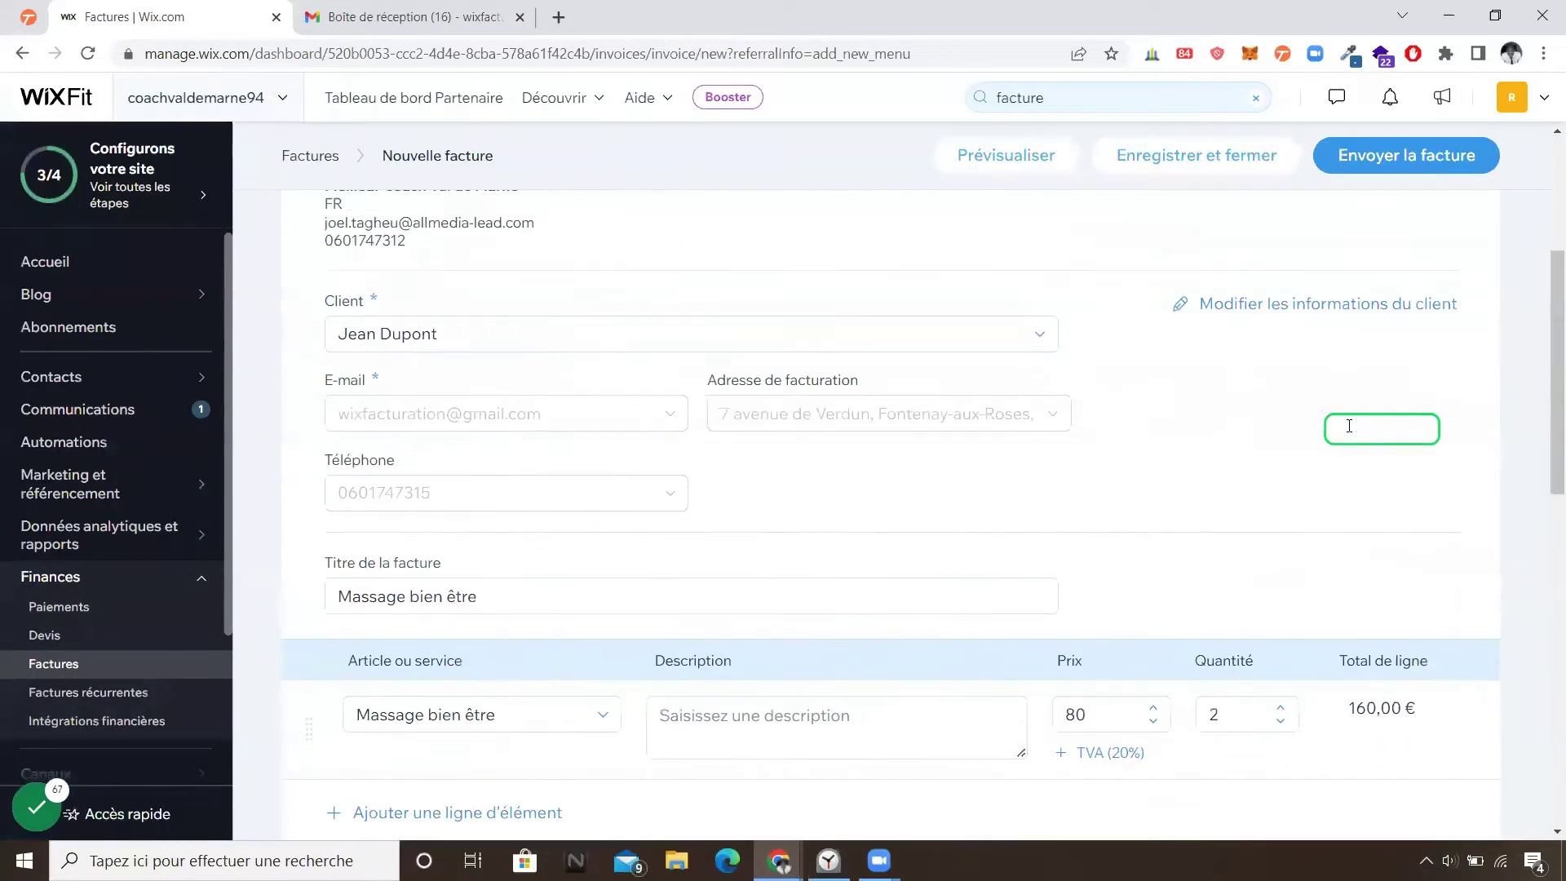
scroll(1349, 425, "up", 4)
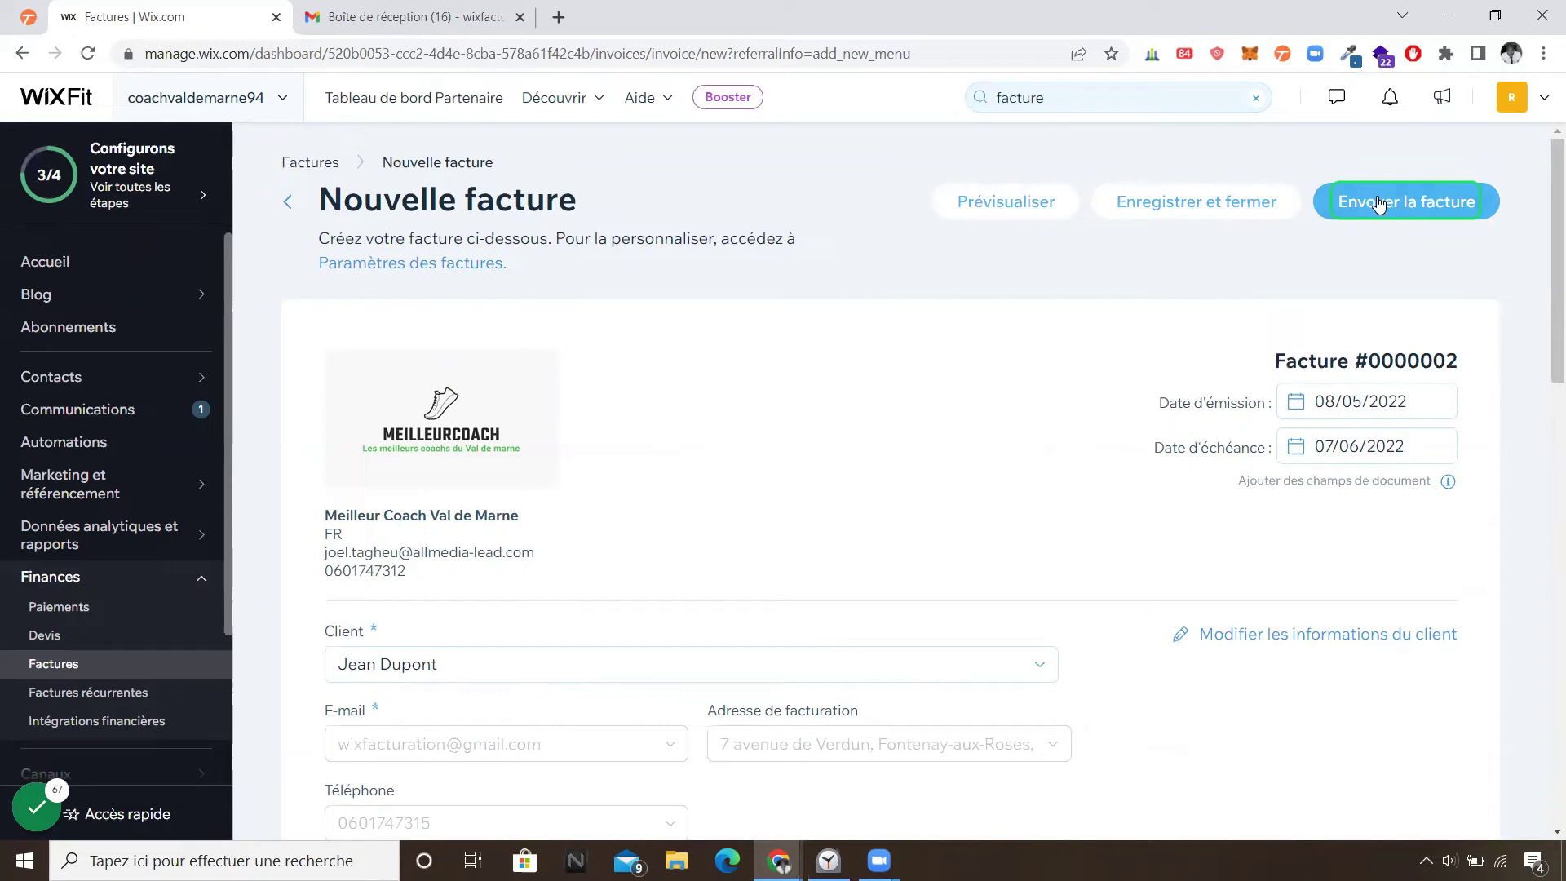
left_click(1378, 204)
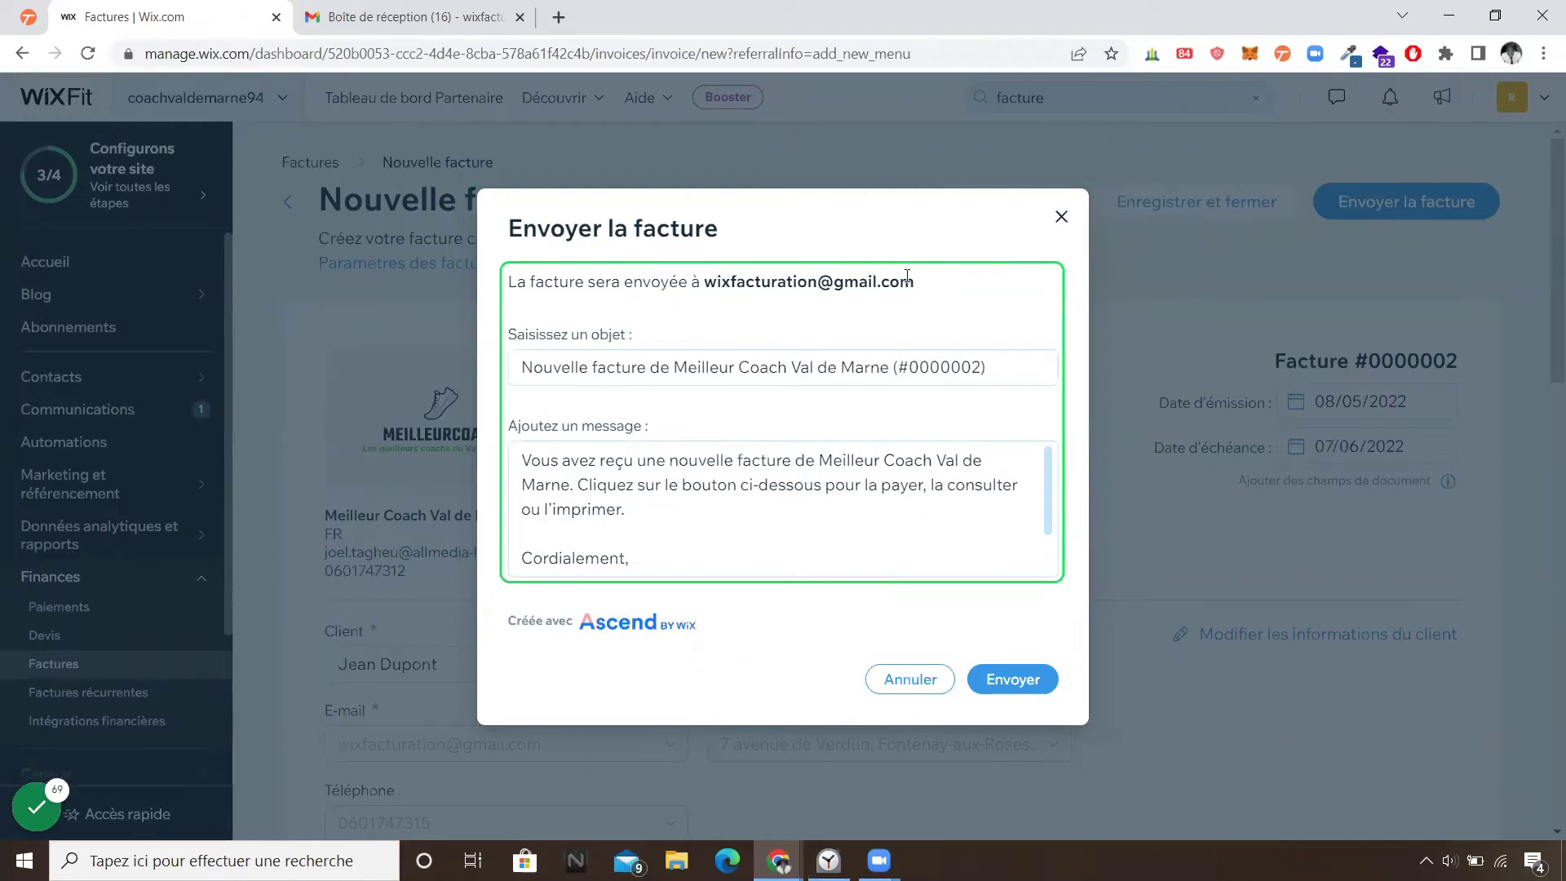
triple_click(933, 354)
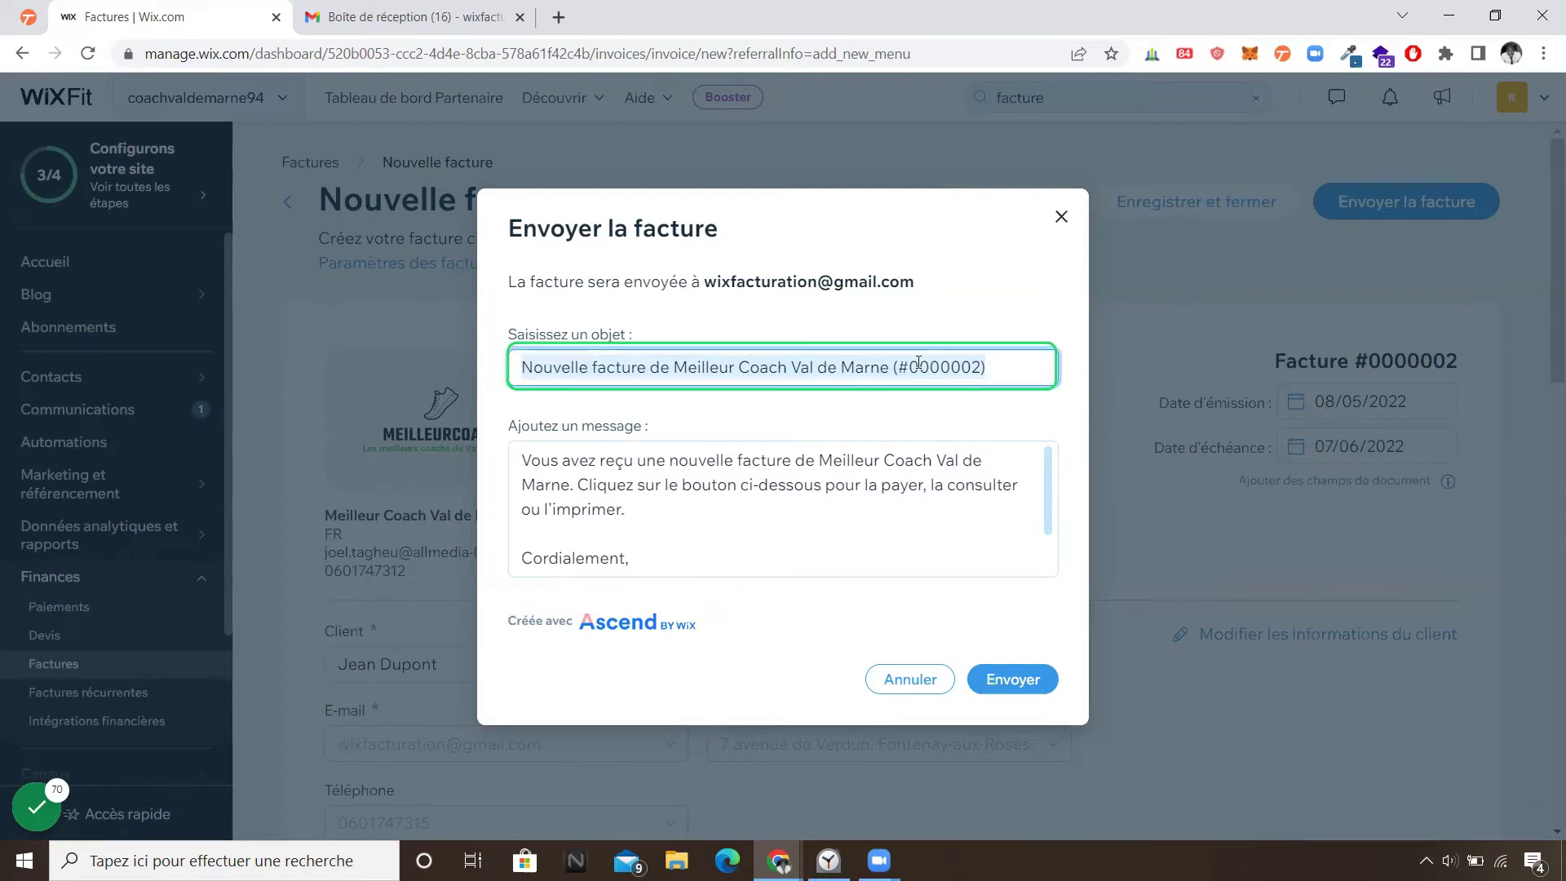
left_click(714, 501)
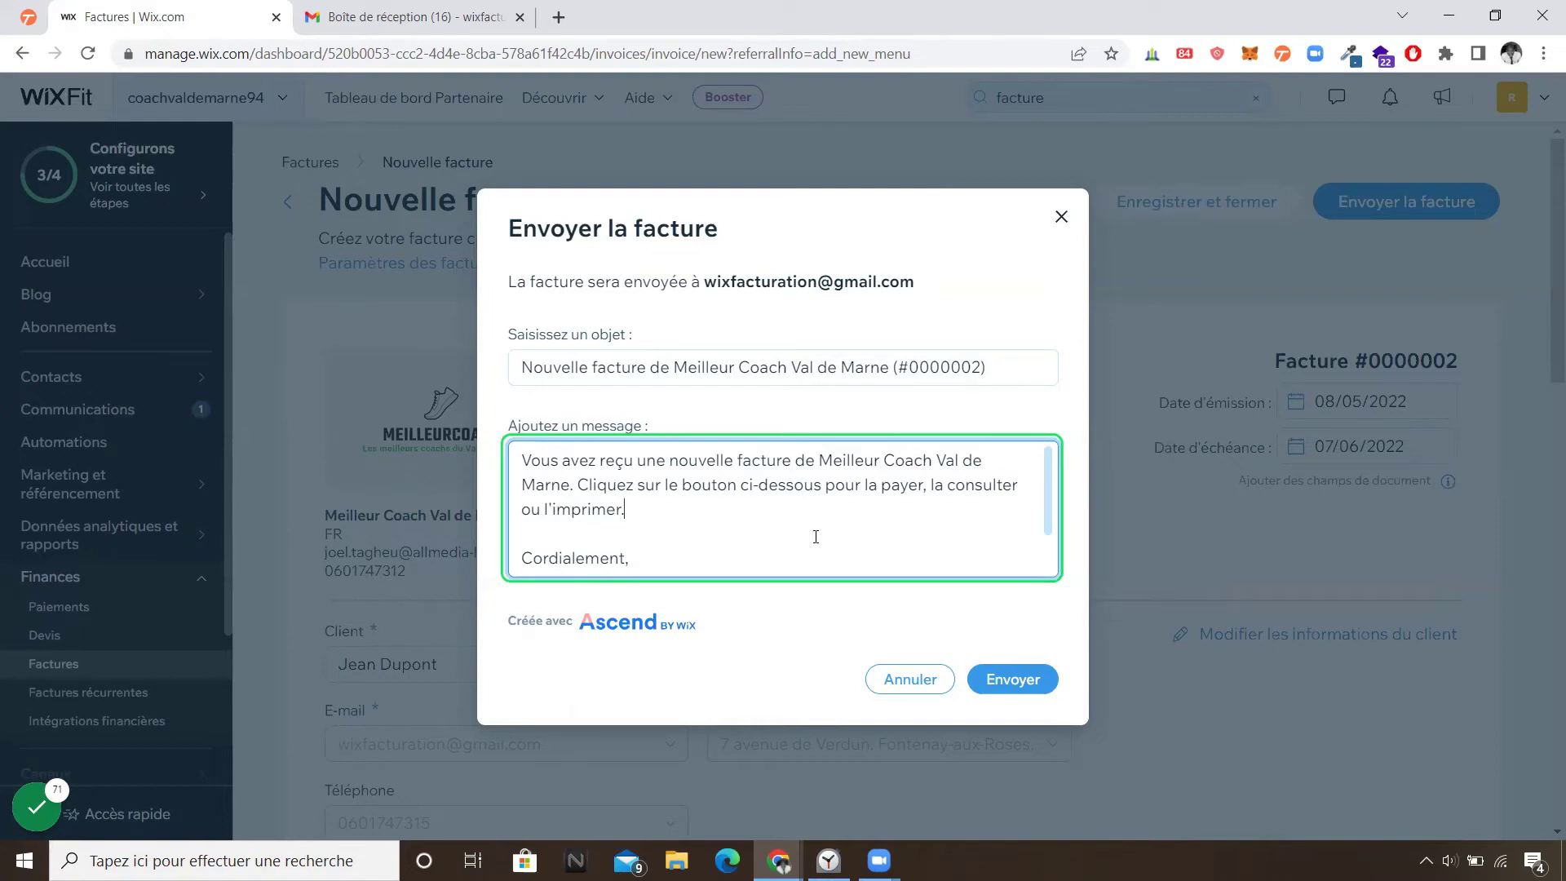
scroll(815, 535, "down", 2)
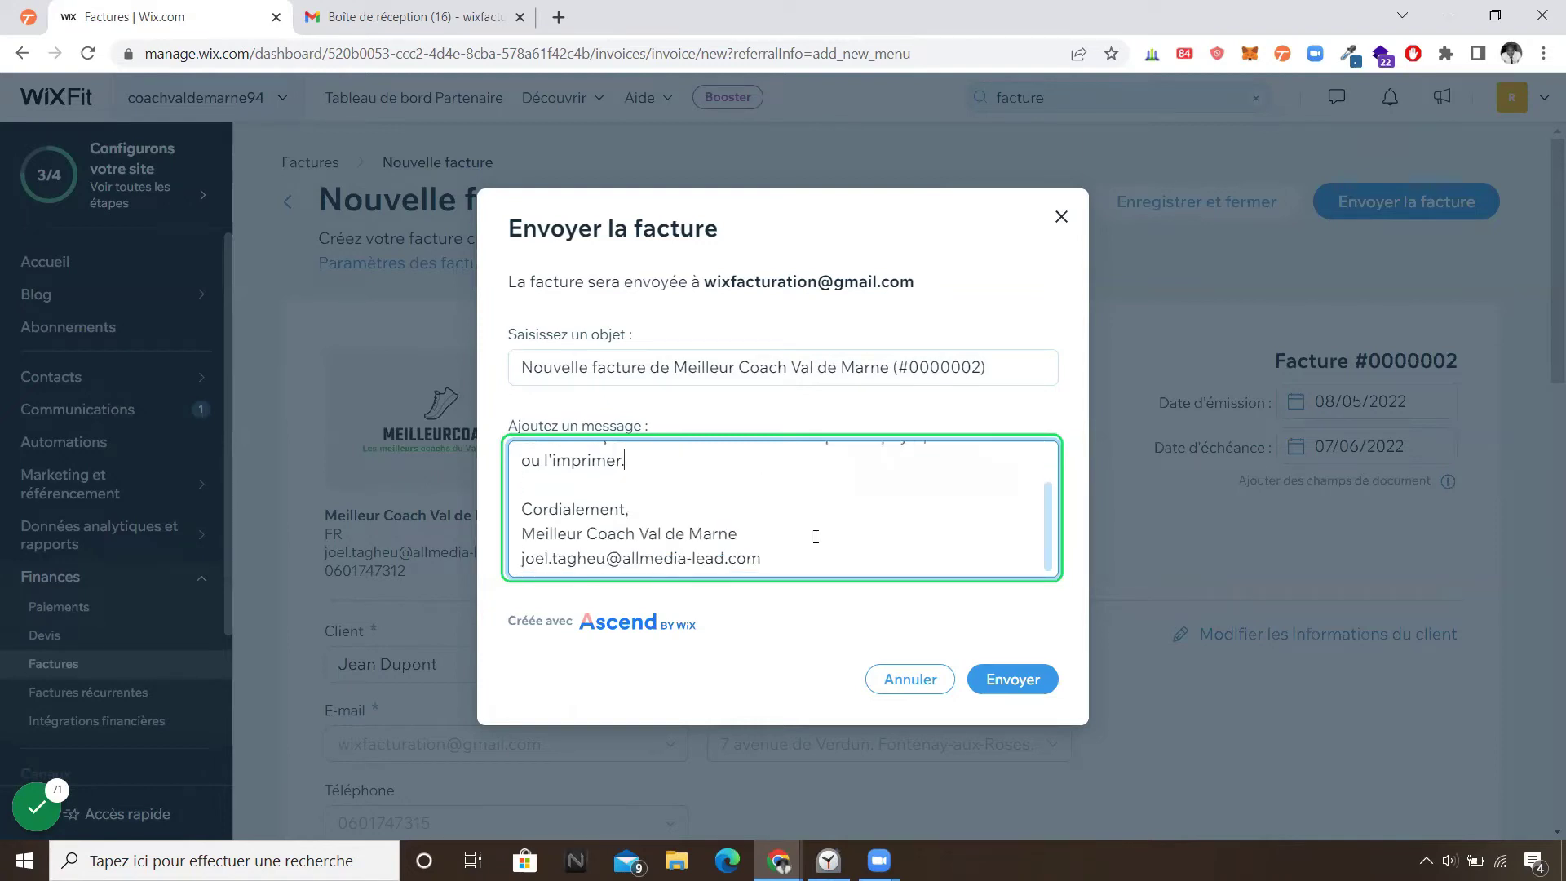
scroll(816, 535, "up", 3)
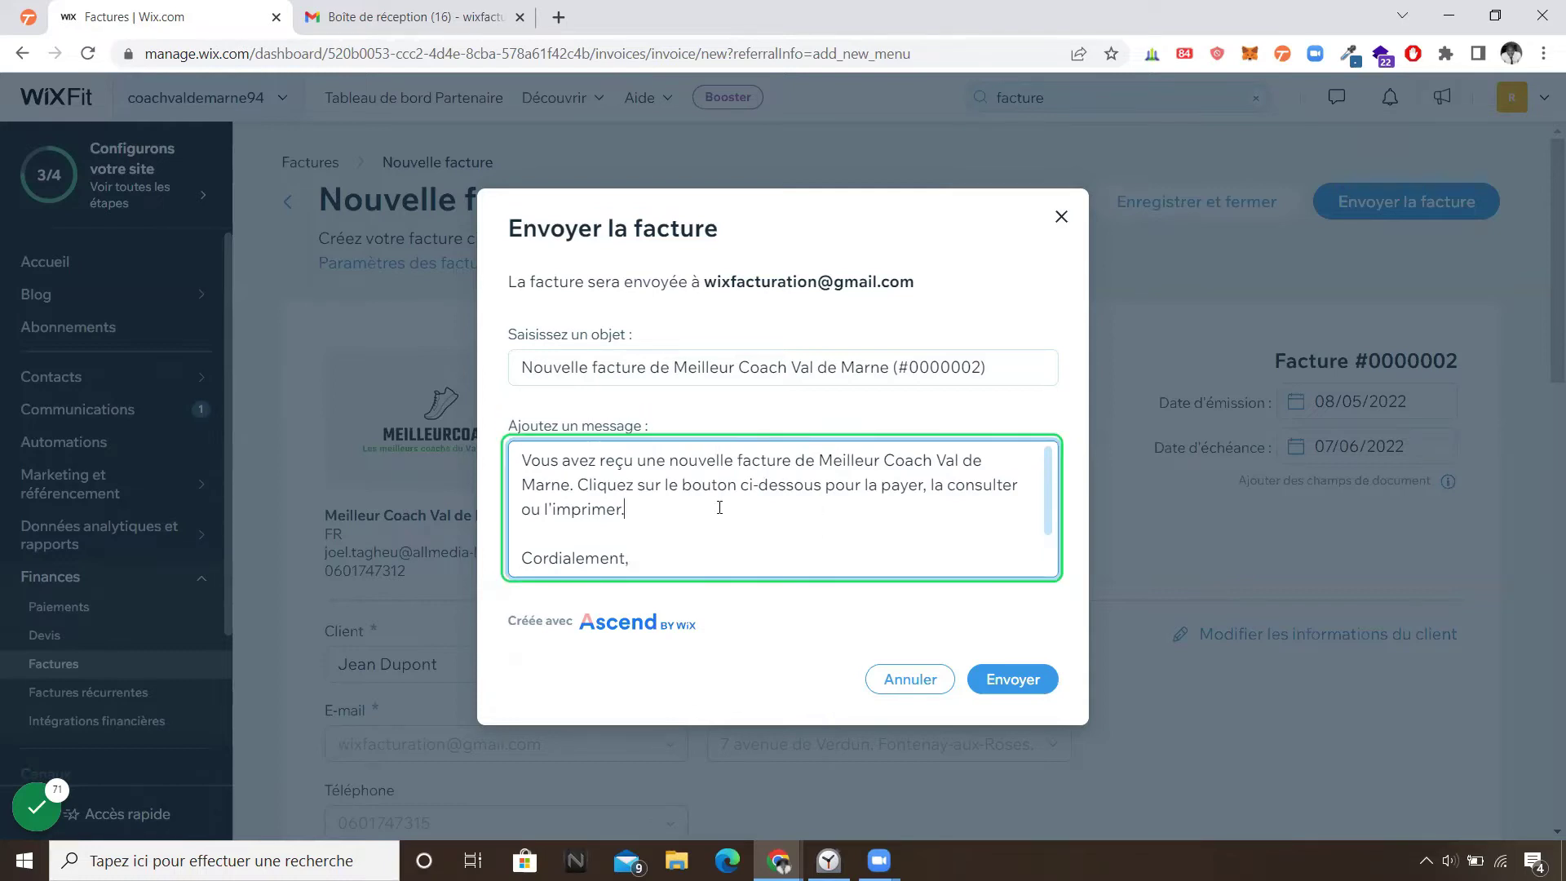
scroll(721, 507, "down", 2)
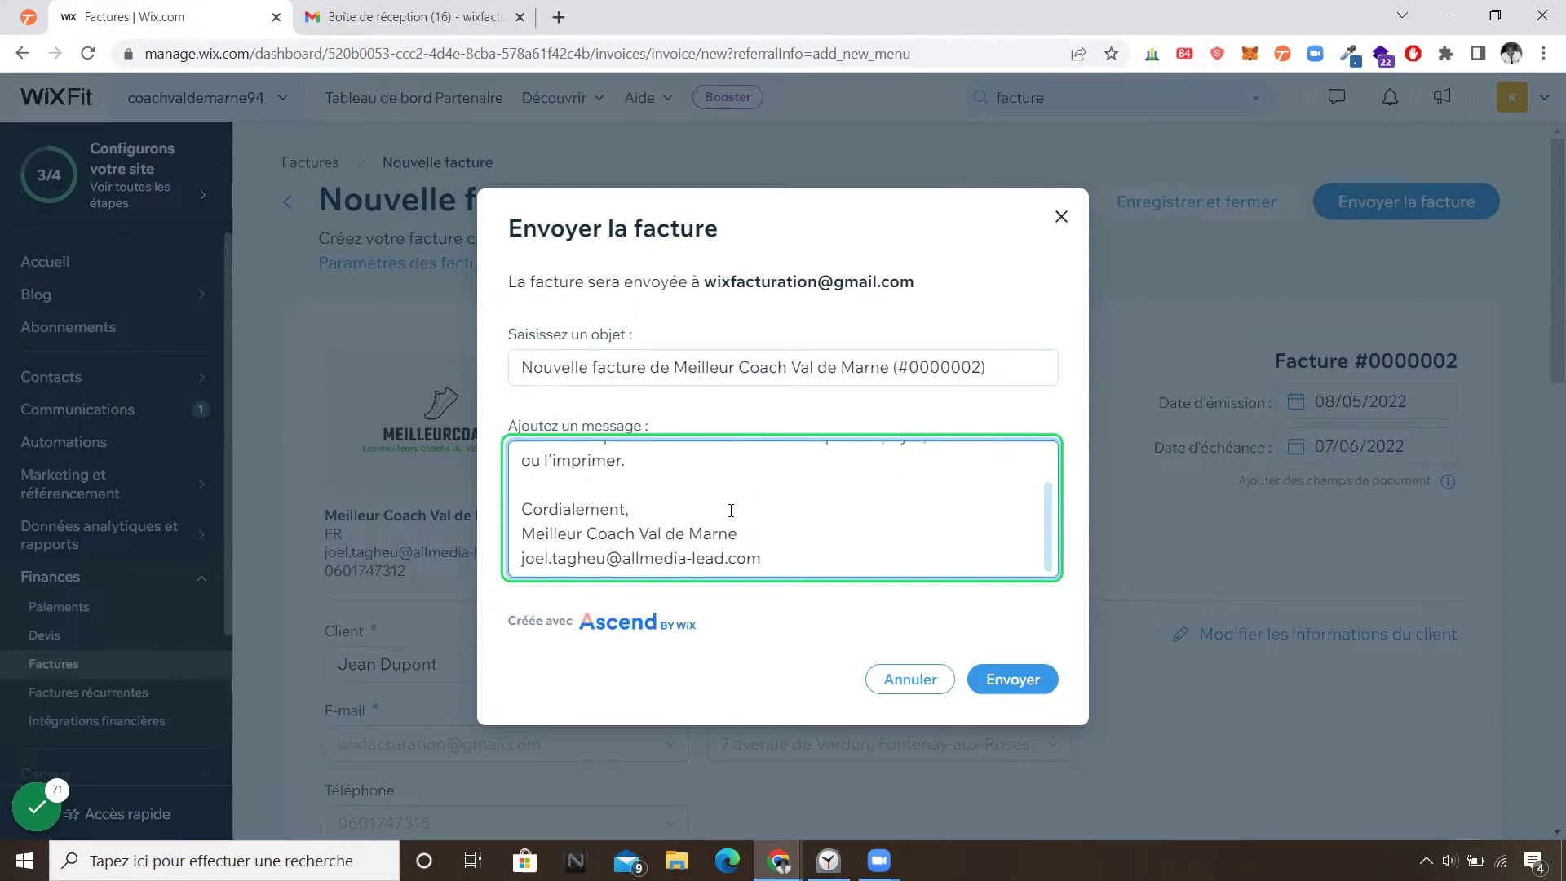
scroll(730, 510, "up", 2)
- Send the invoice to the client with the default e-mail subject and message
key("Tab")
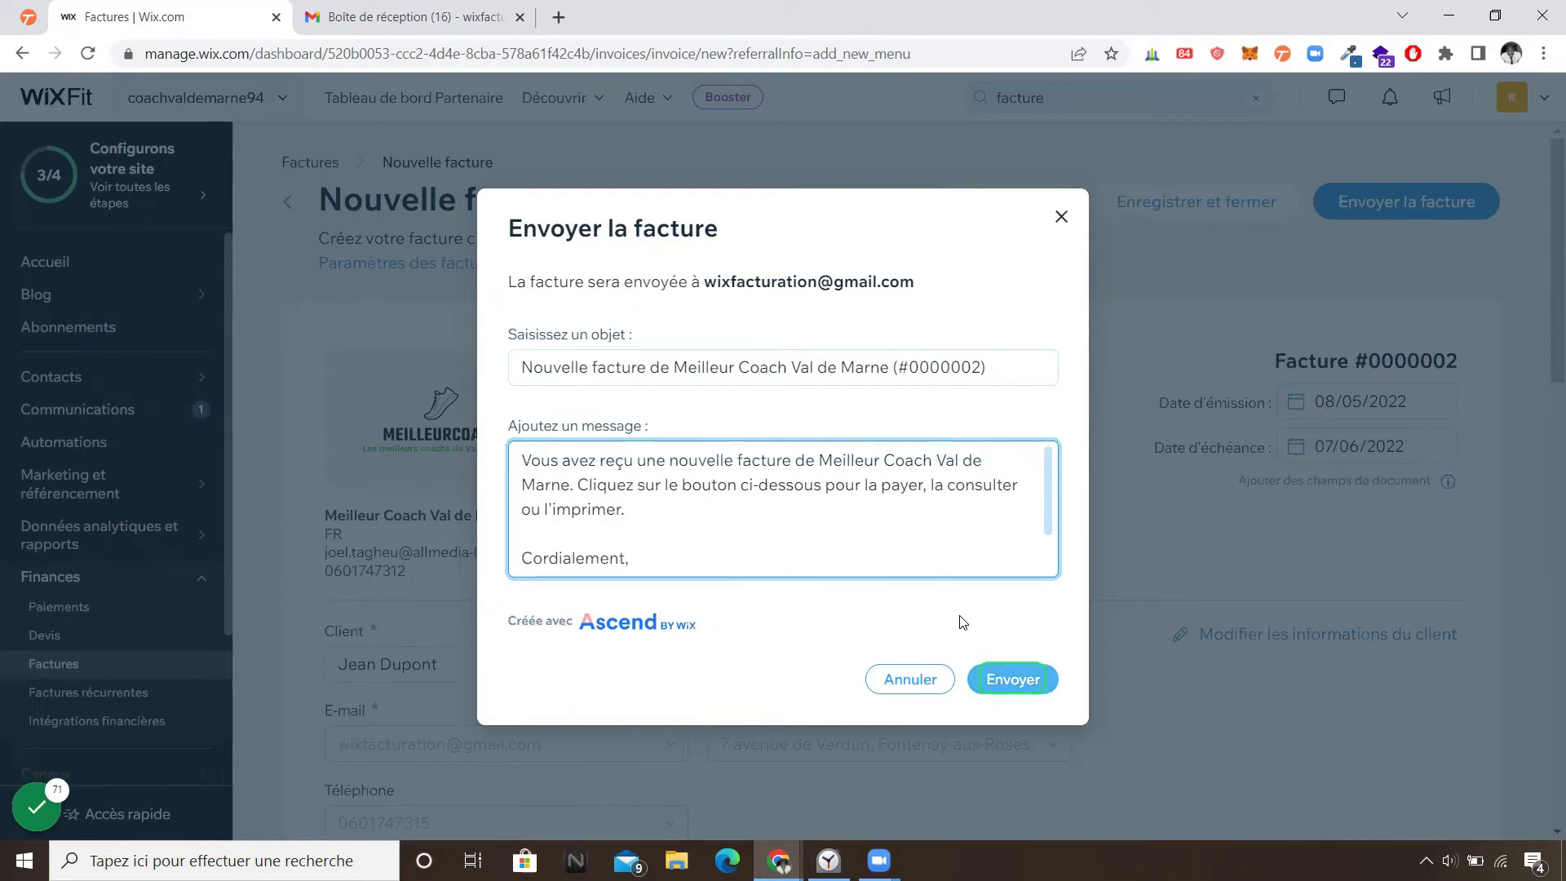
key("Tab")
key("Tab")
key("Tab")
key("Return")
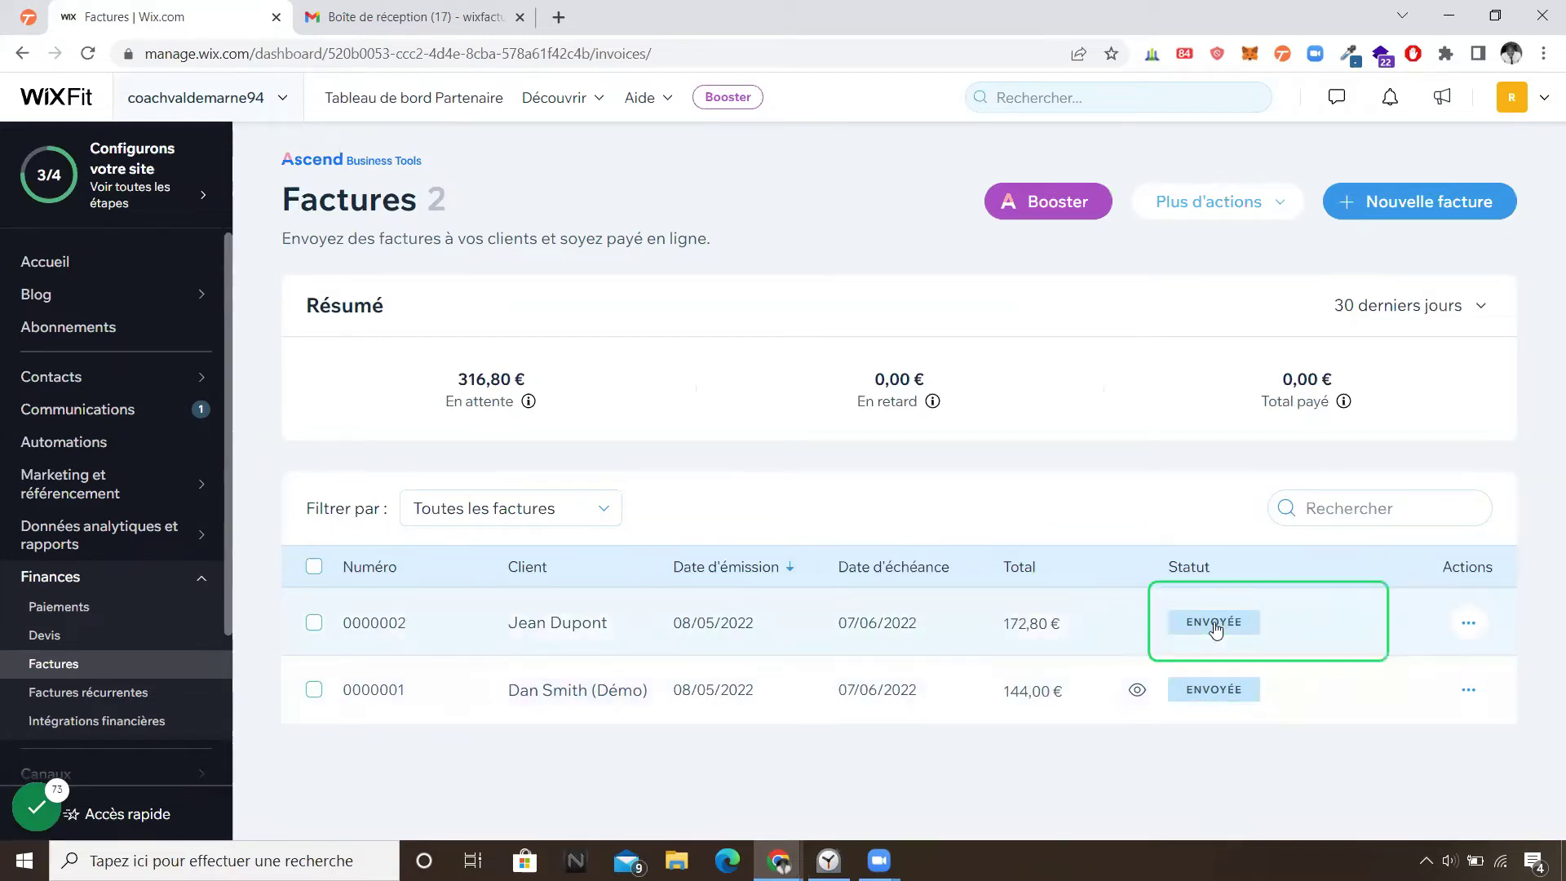
key("Tab")
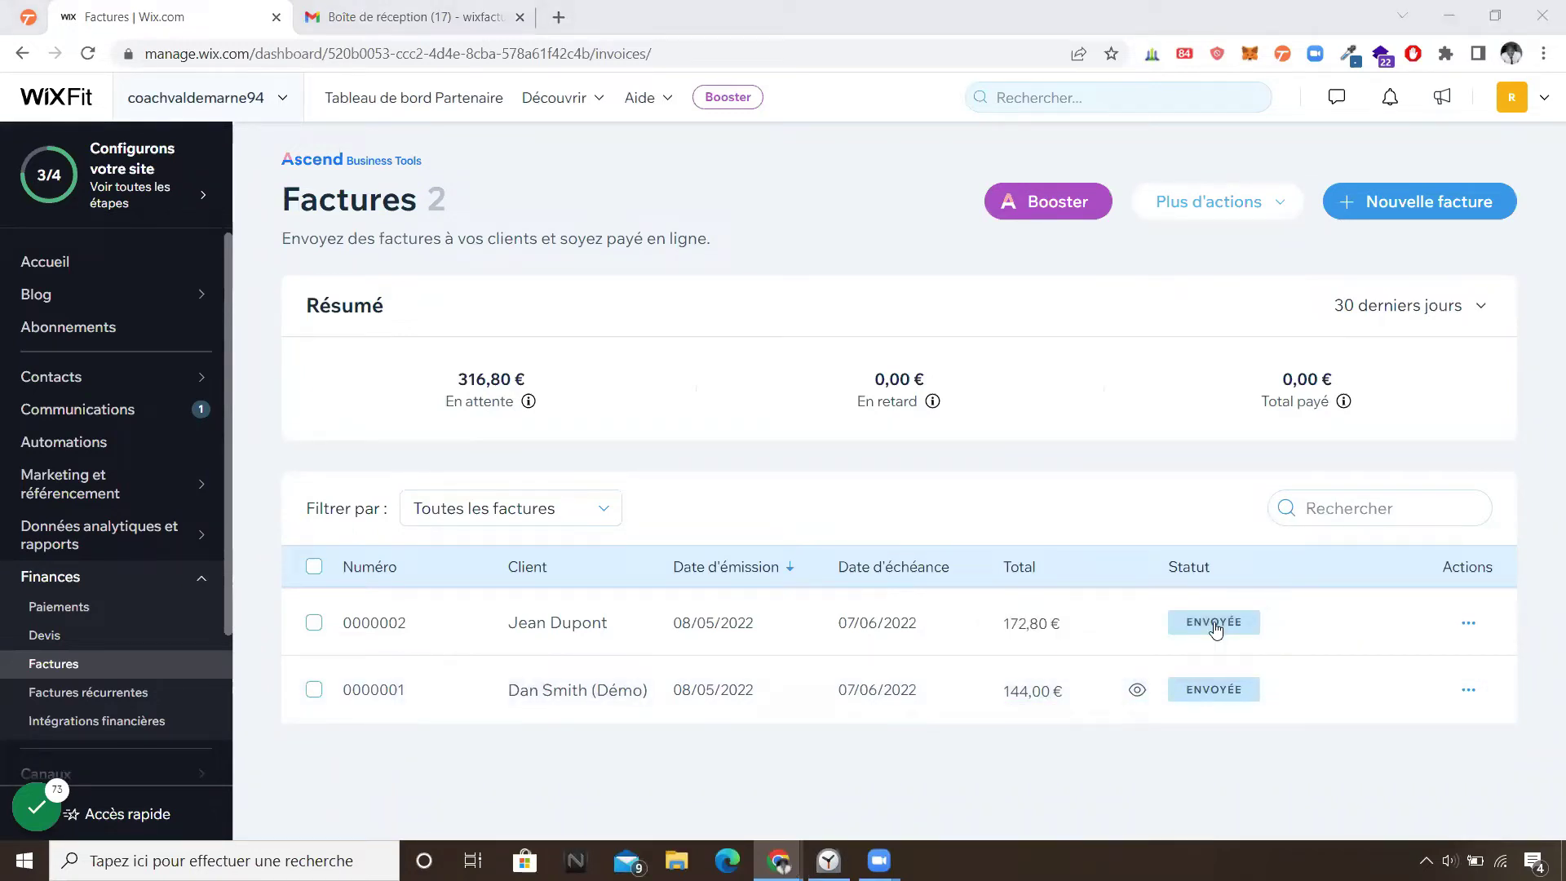
- Examine the actions available for invoice 0000001, opening its edit form and returning to the invoice list
left_click(1478, 693)
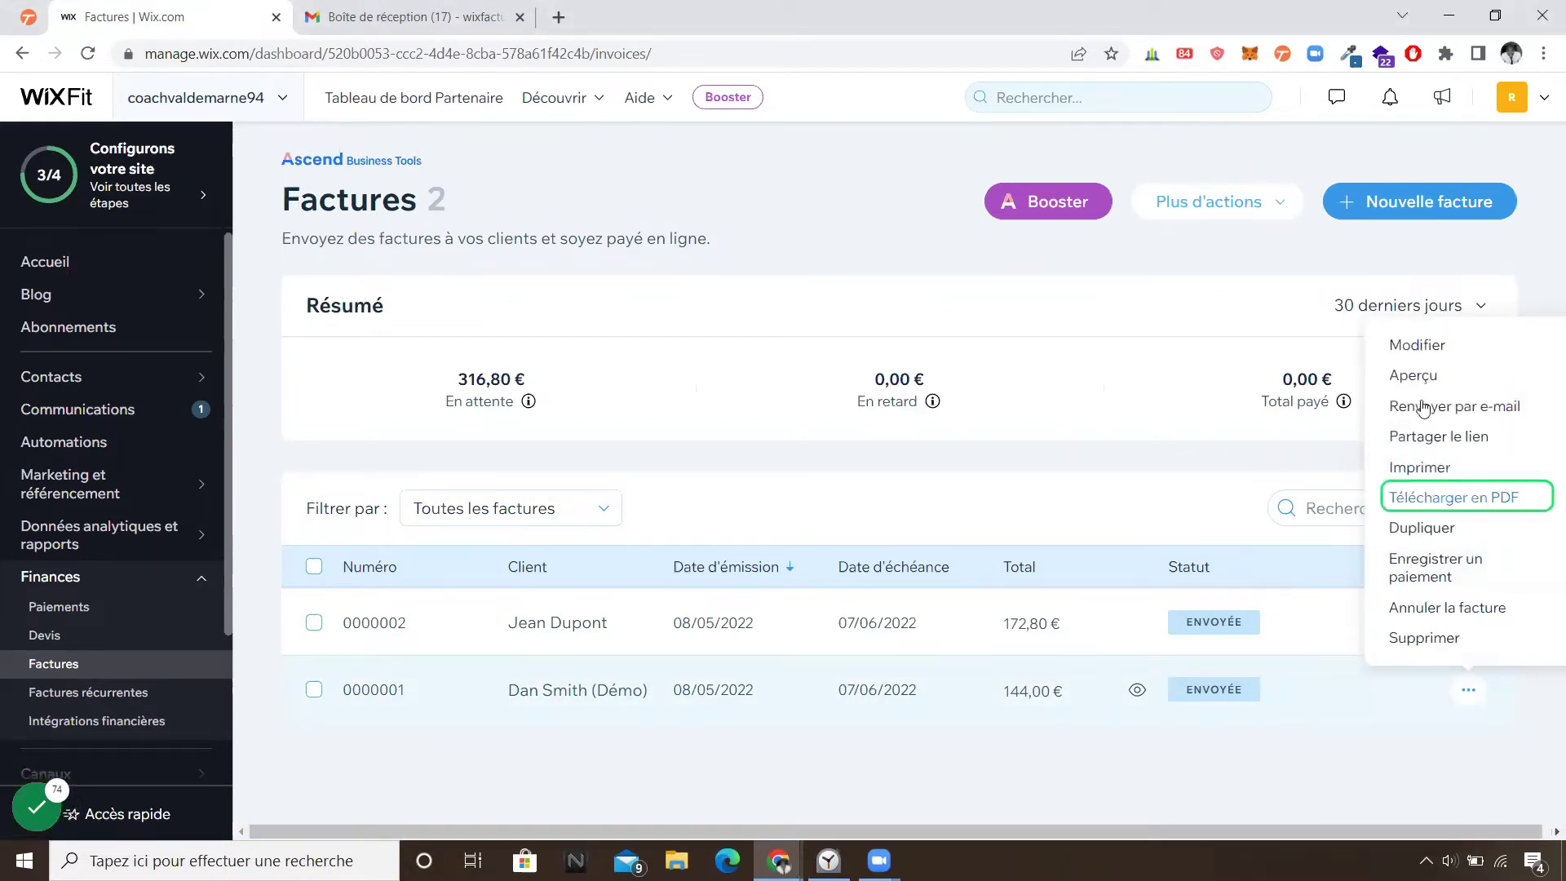
left_click(1547, 340)
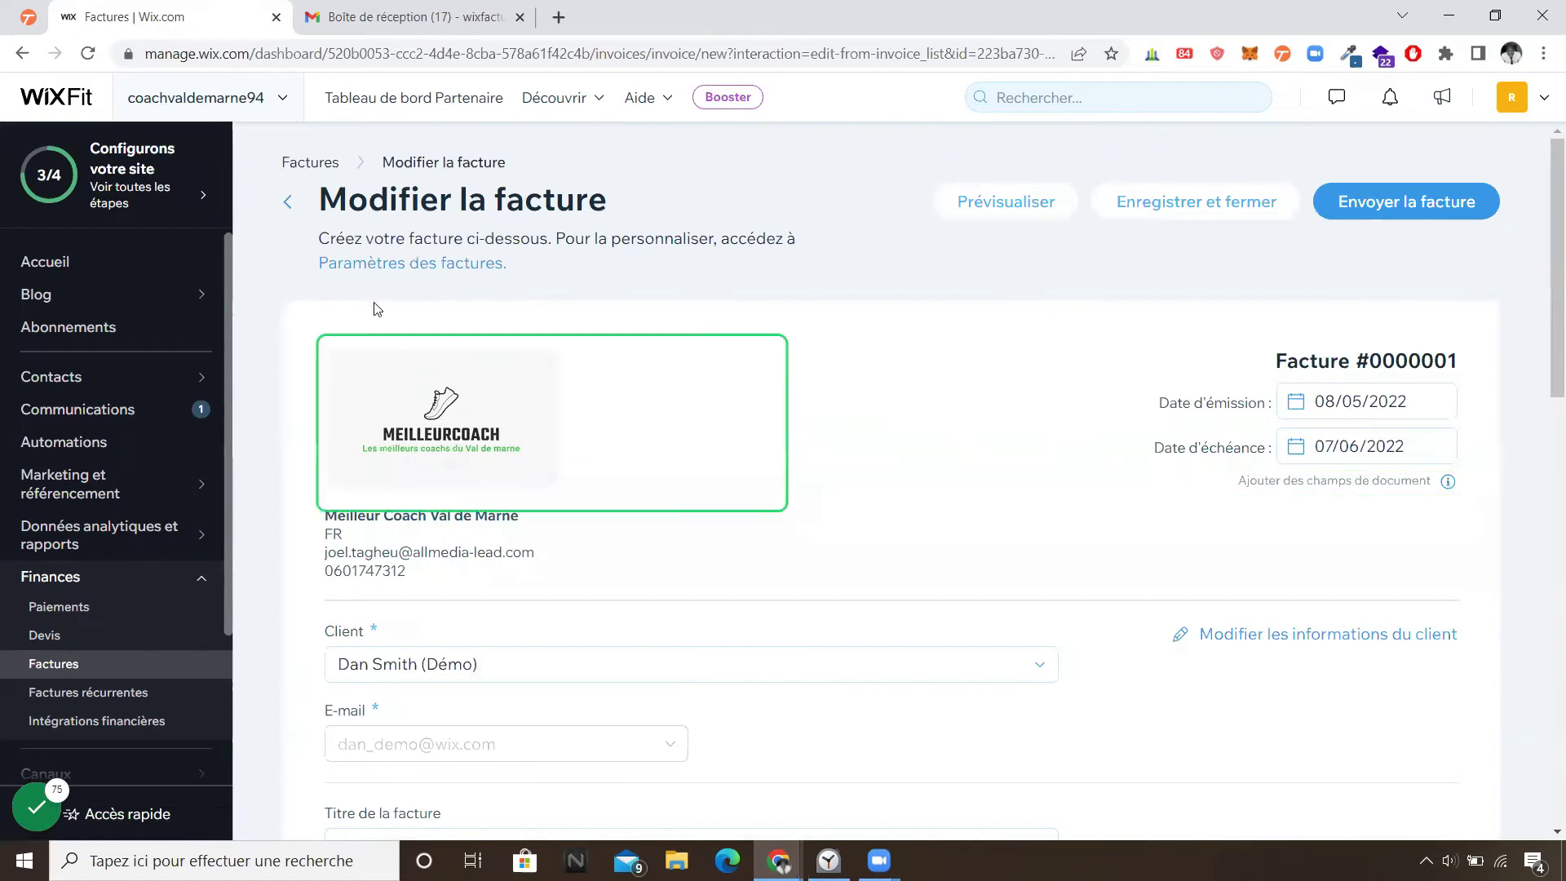
left_click(23, 54)
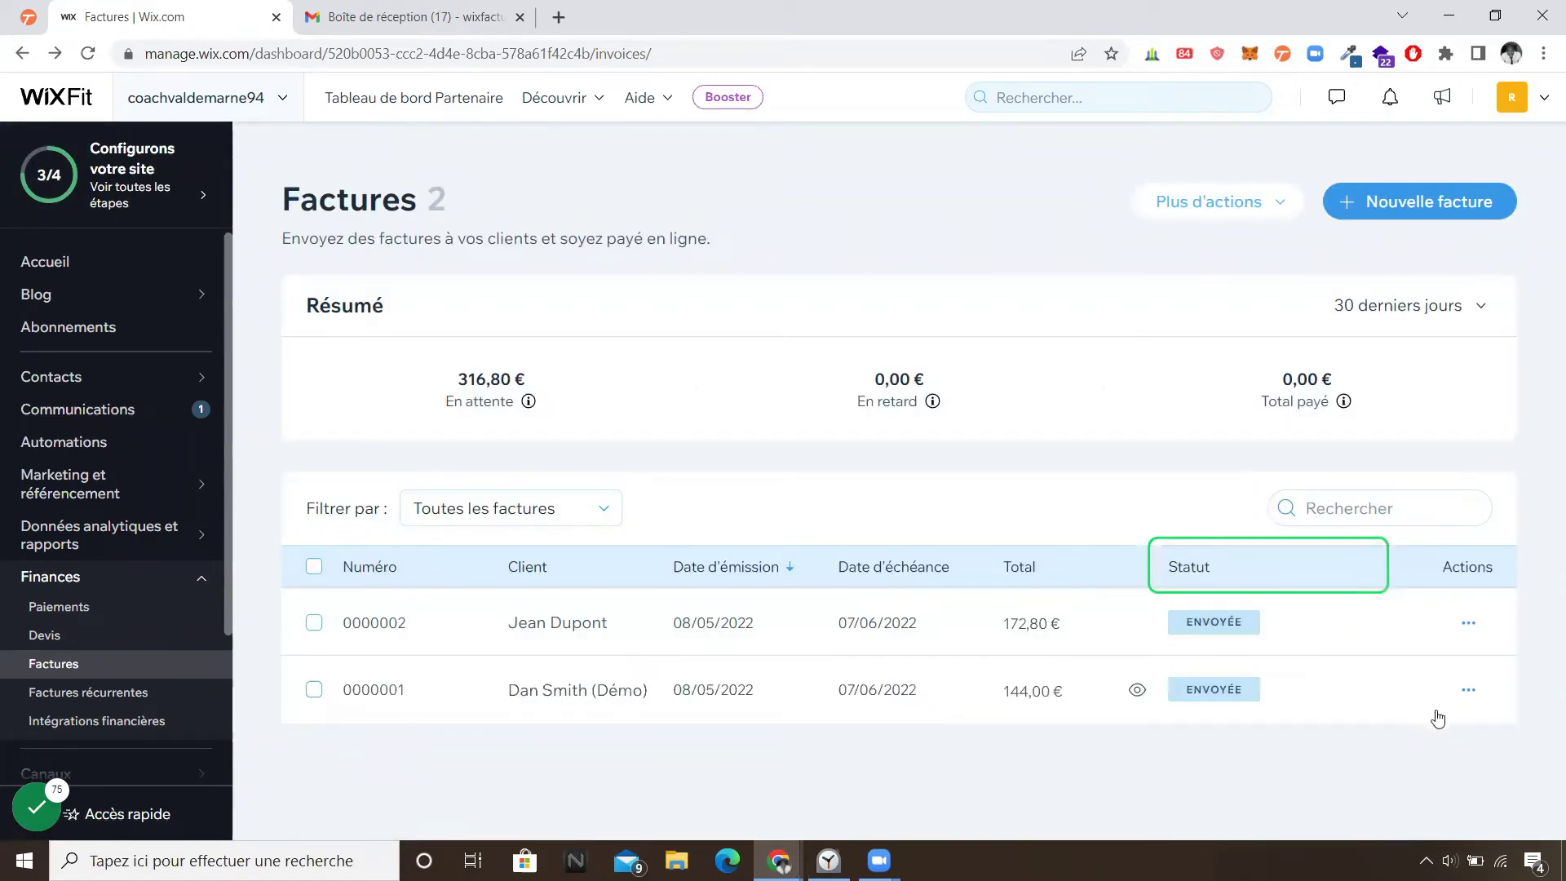
left_click(1467, 691)
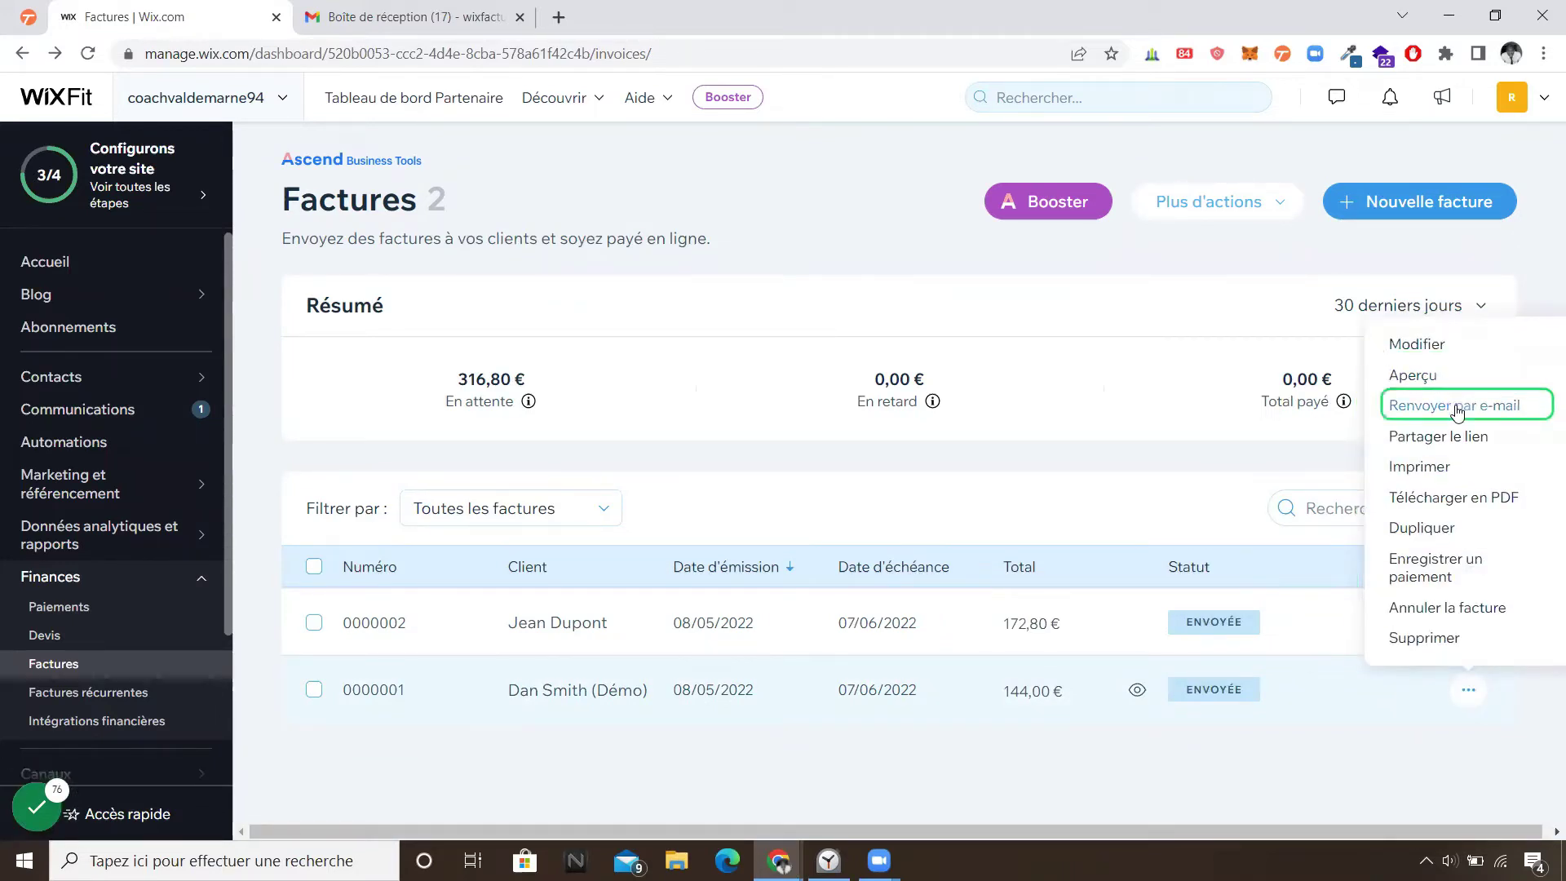
left_click(1528, 262)
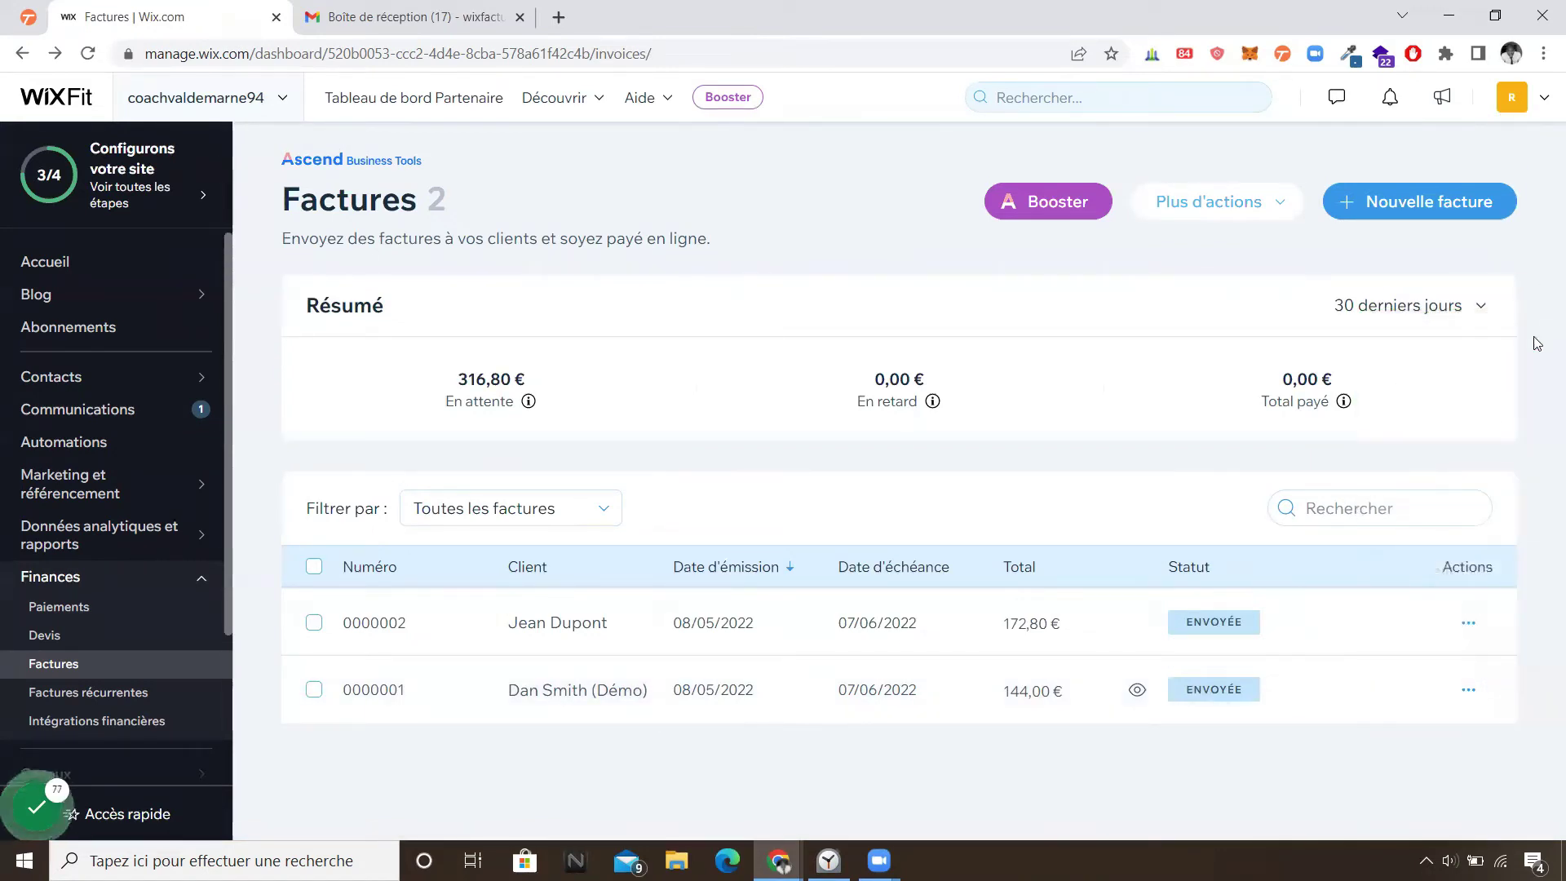
left_click(1467, 693)
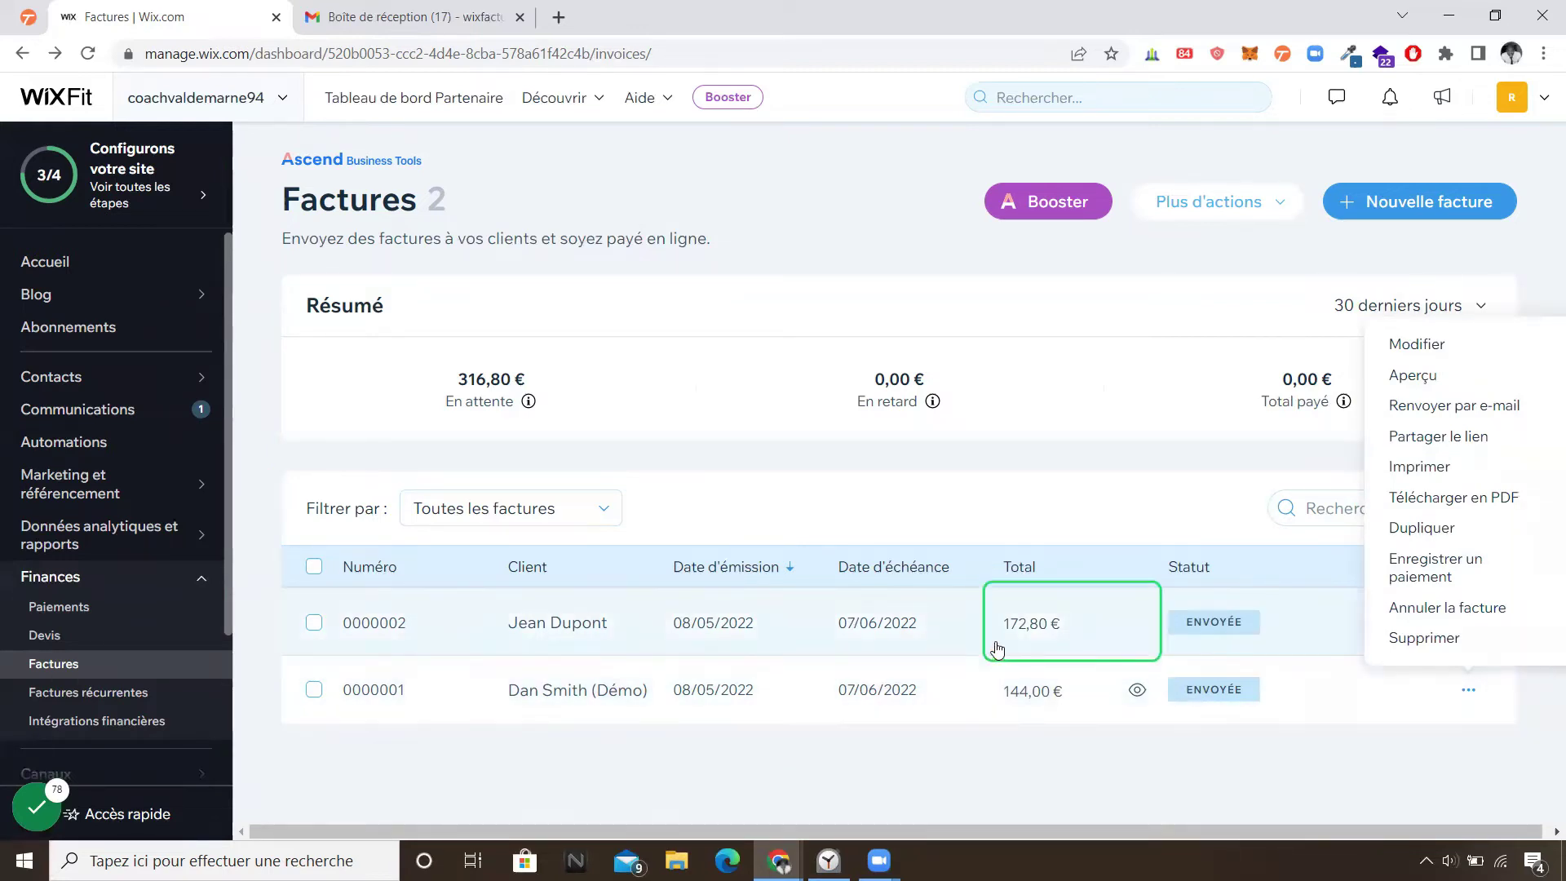
- Switch to Gmail, open the new invoice e-mail from Meilleur Coach Val de Marne and view the linked online invoice
left_click(374, 16)
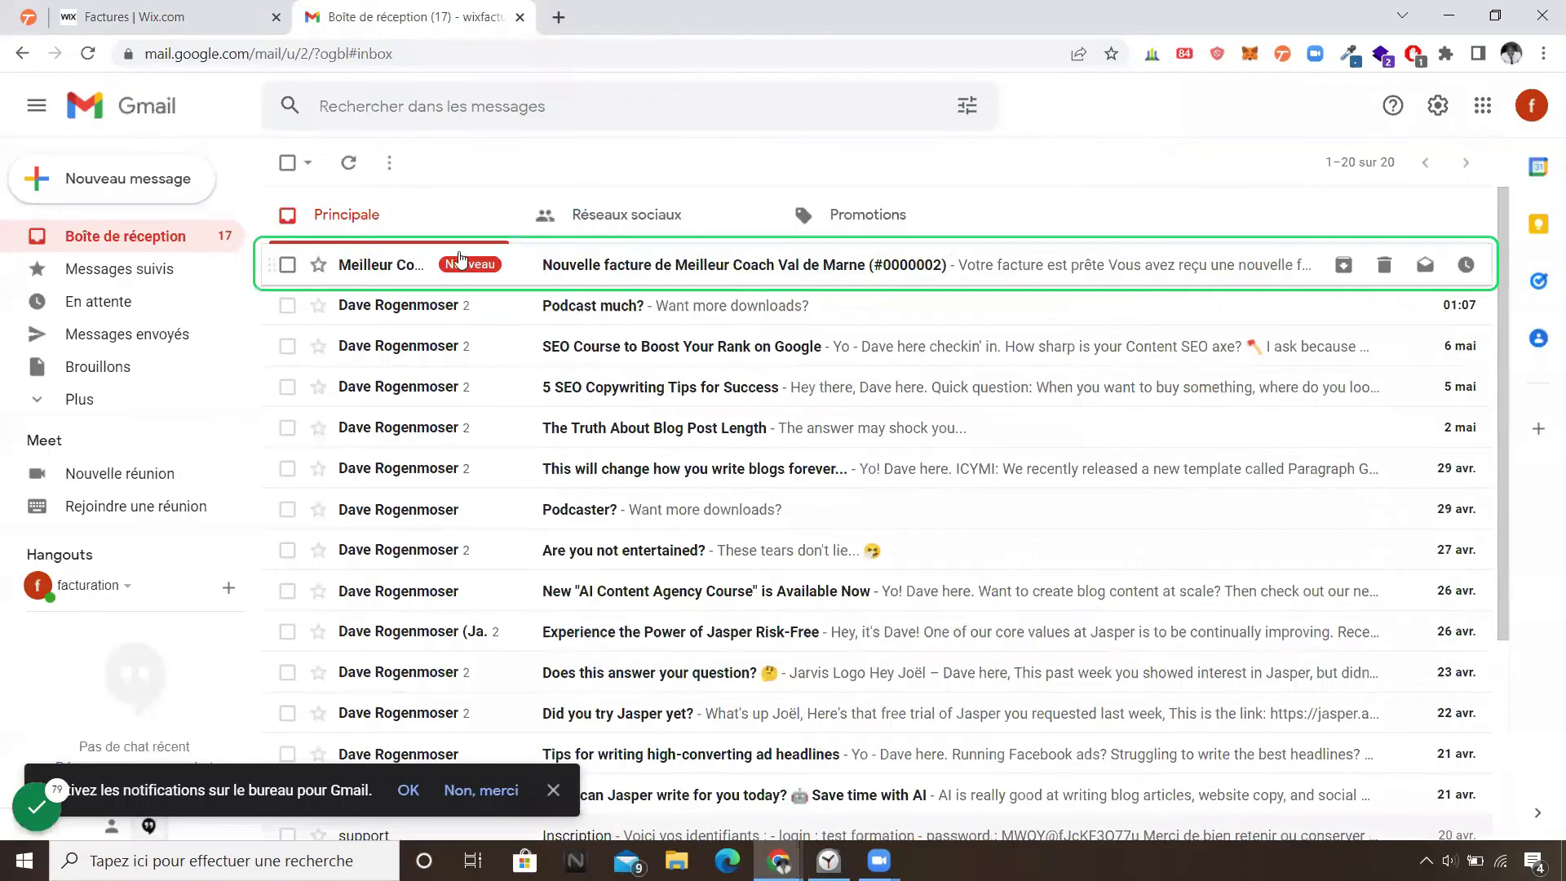
left_click(774, 289)
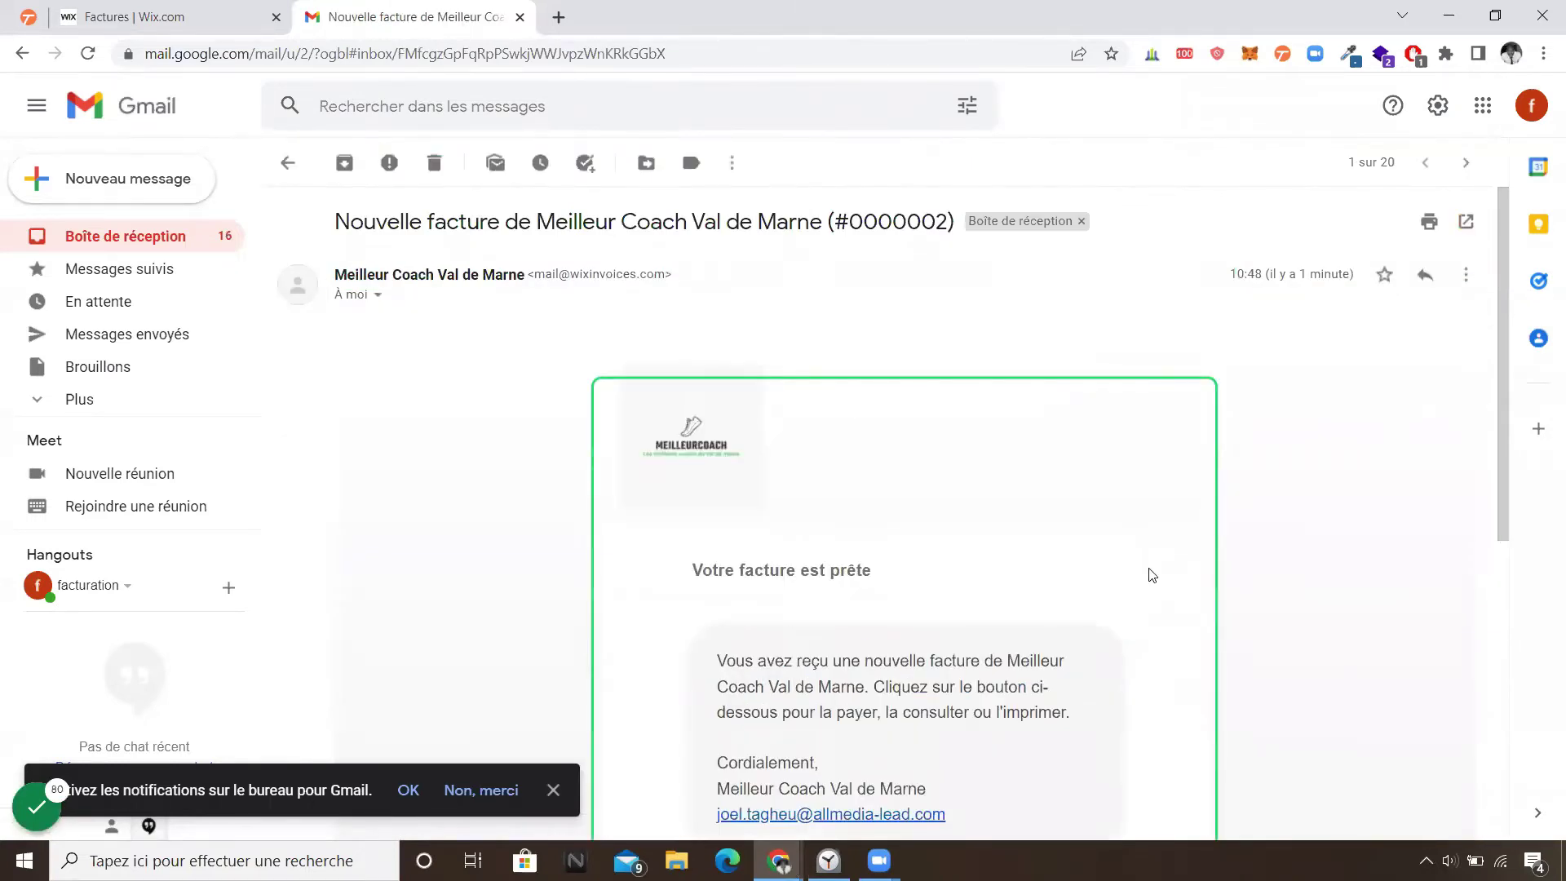
scroll(1115, 619, "down", 3)
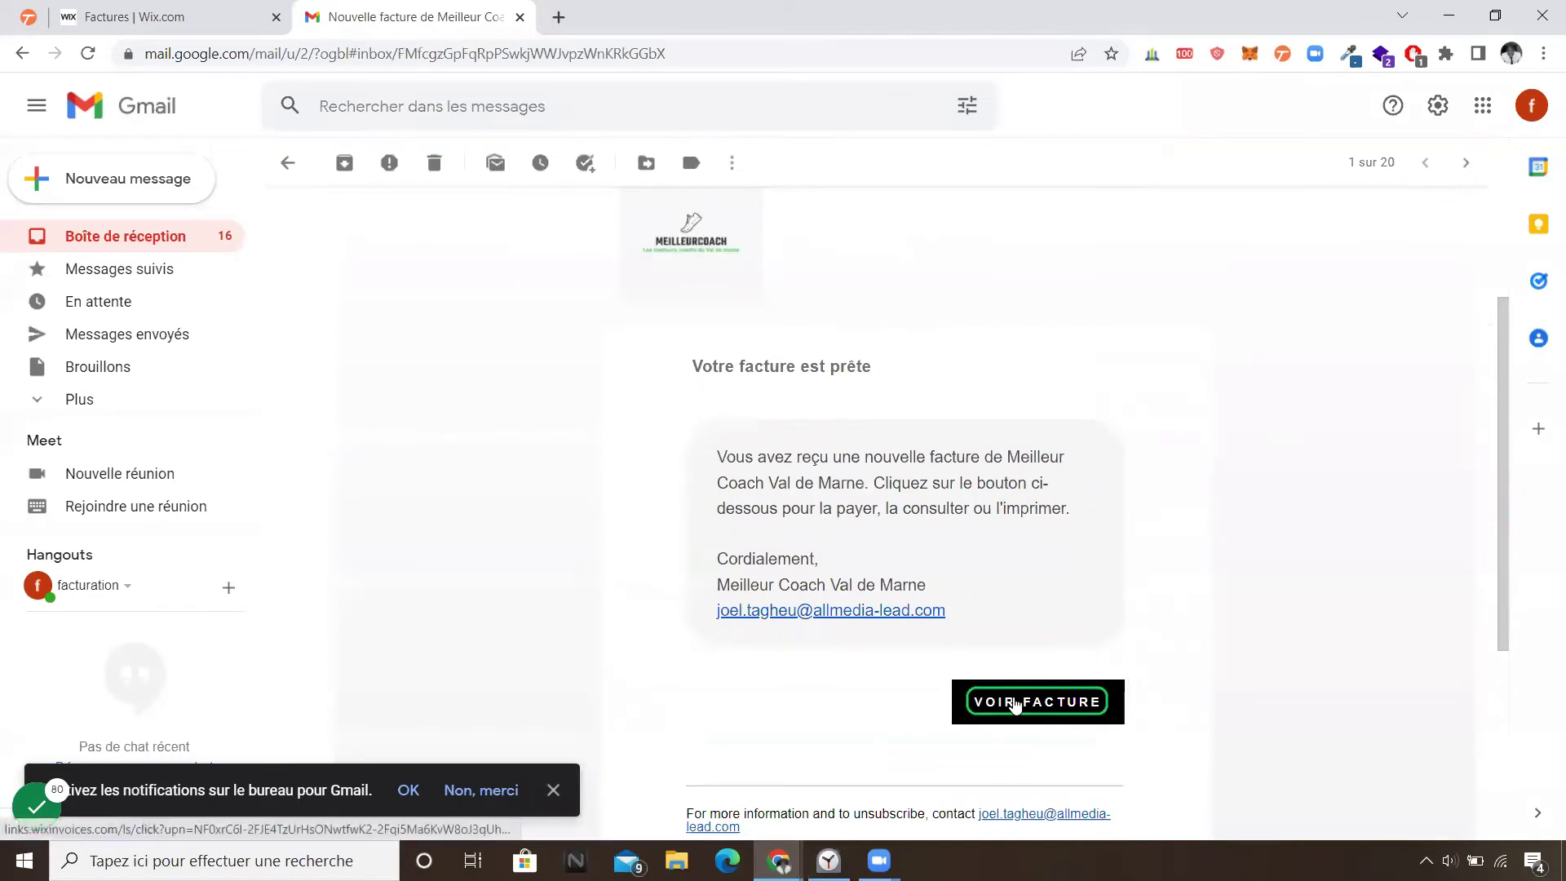
left_click(1015, 703)
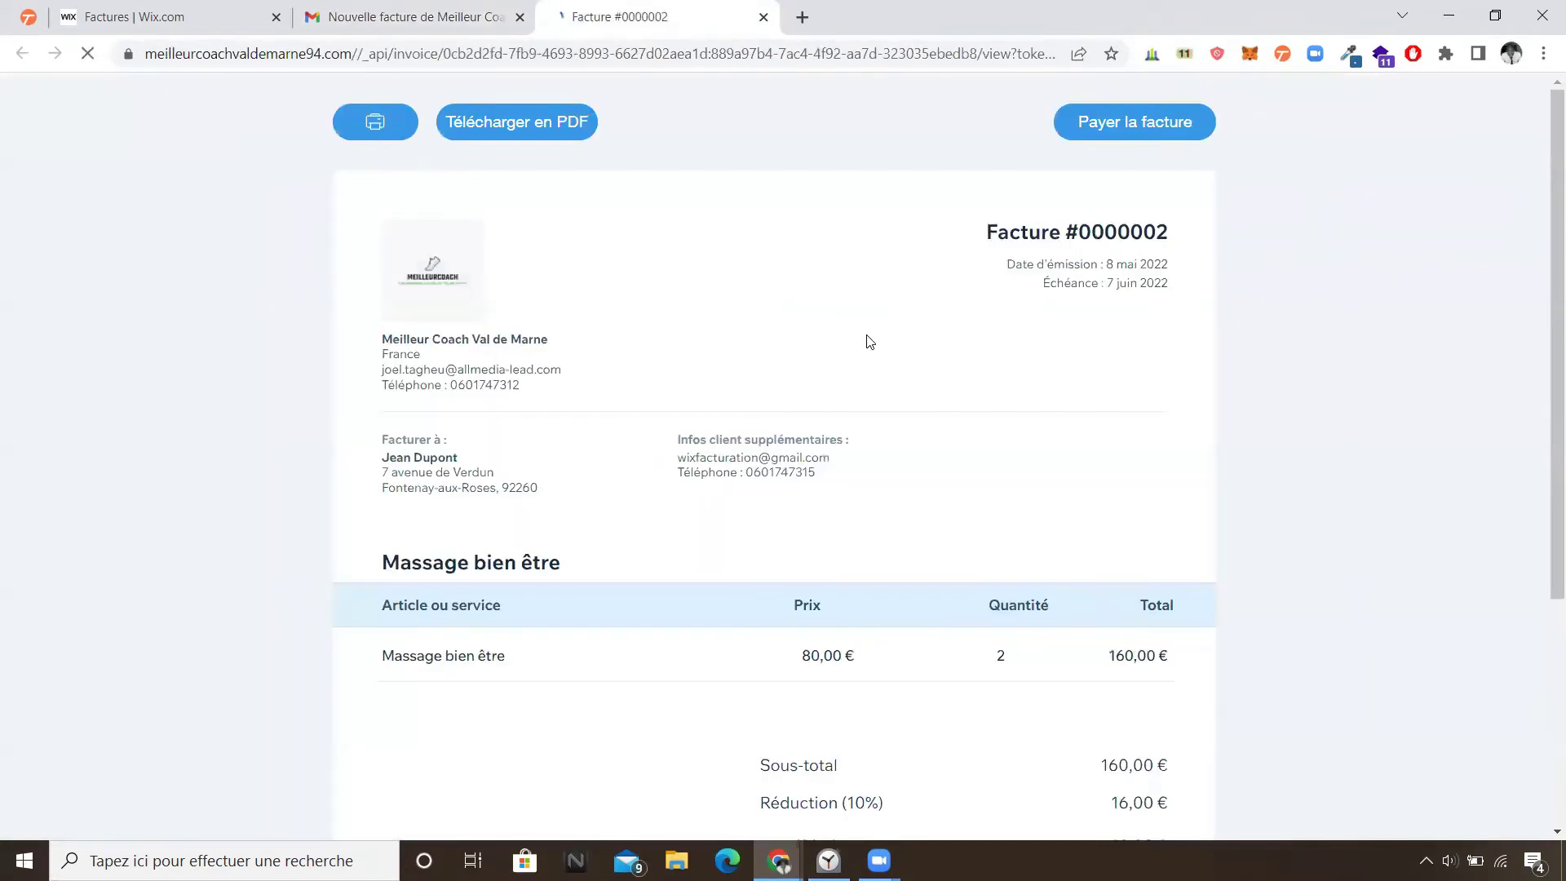
left_click(1369, 278)
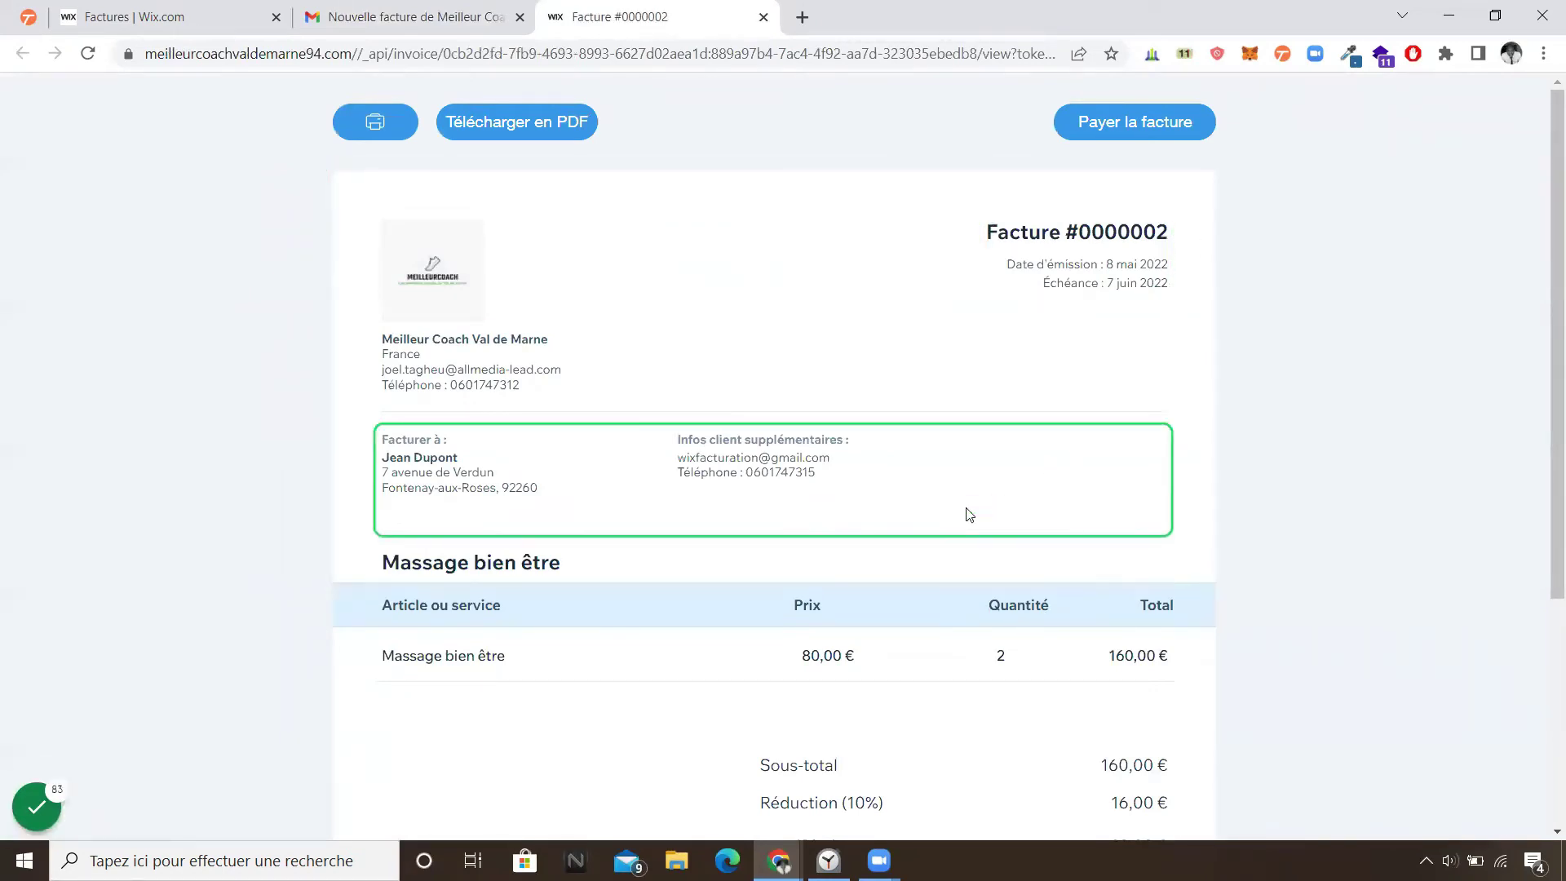
- Try to download the online invoice as a PDF, and dismiss the save dialog
left_click(537, 121)
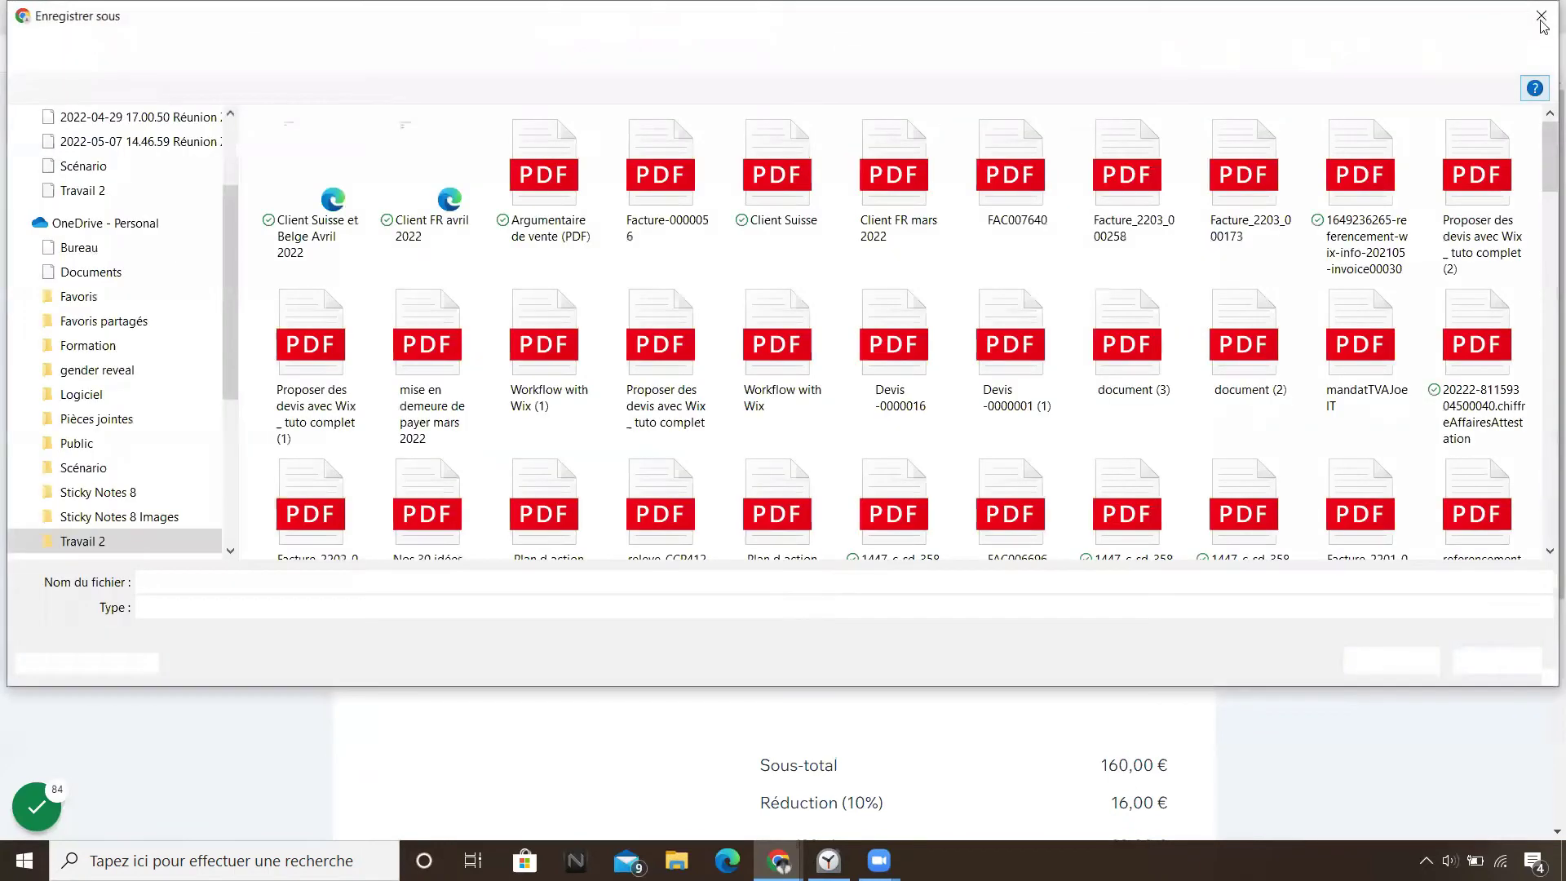
key("Return")
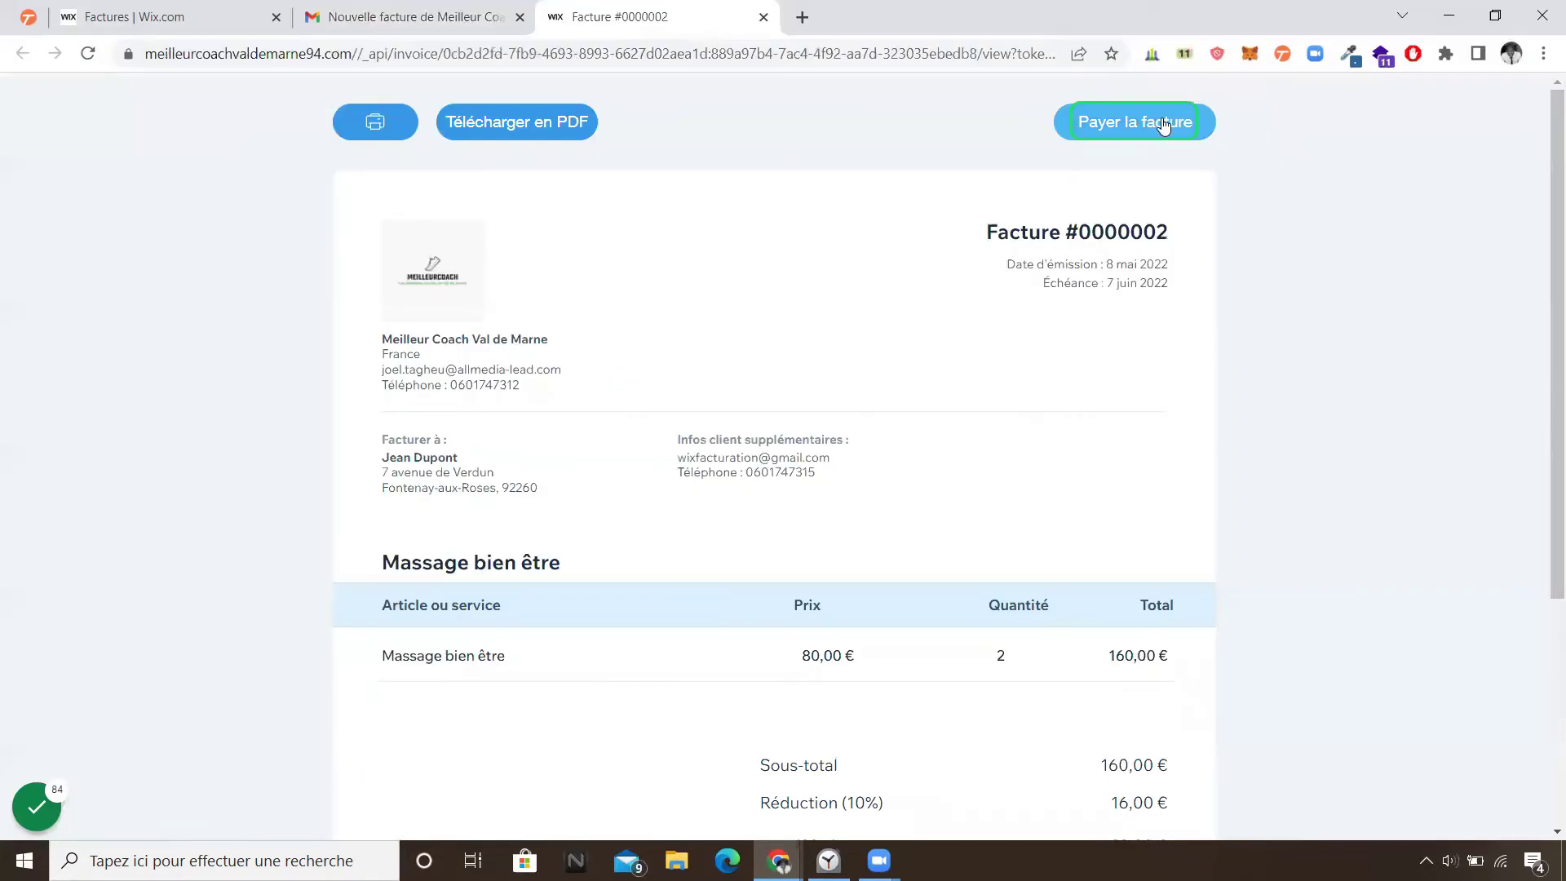
- Review the online invoice's totals, open its payment page and examine the payment methods and card form
scroll(1207, 129, "down", 4)
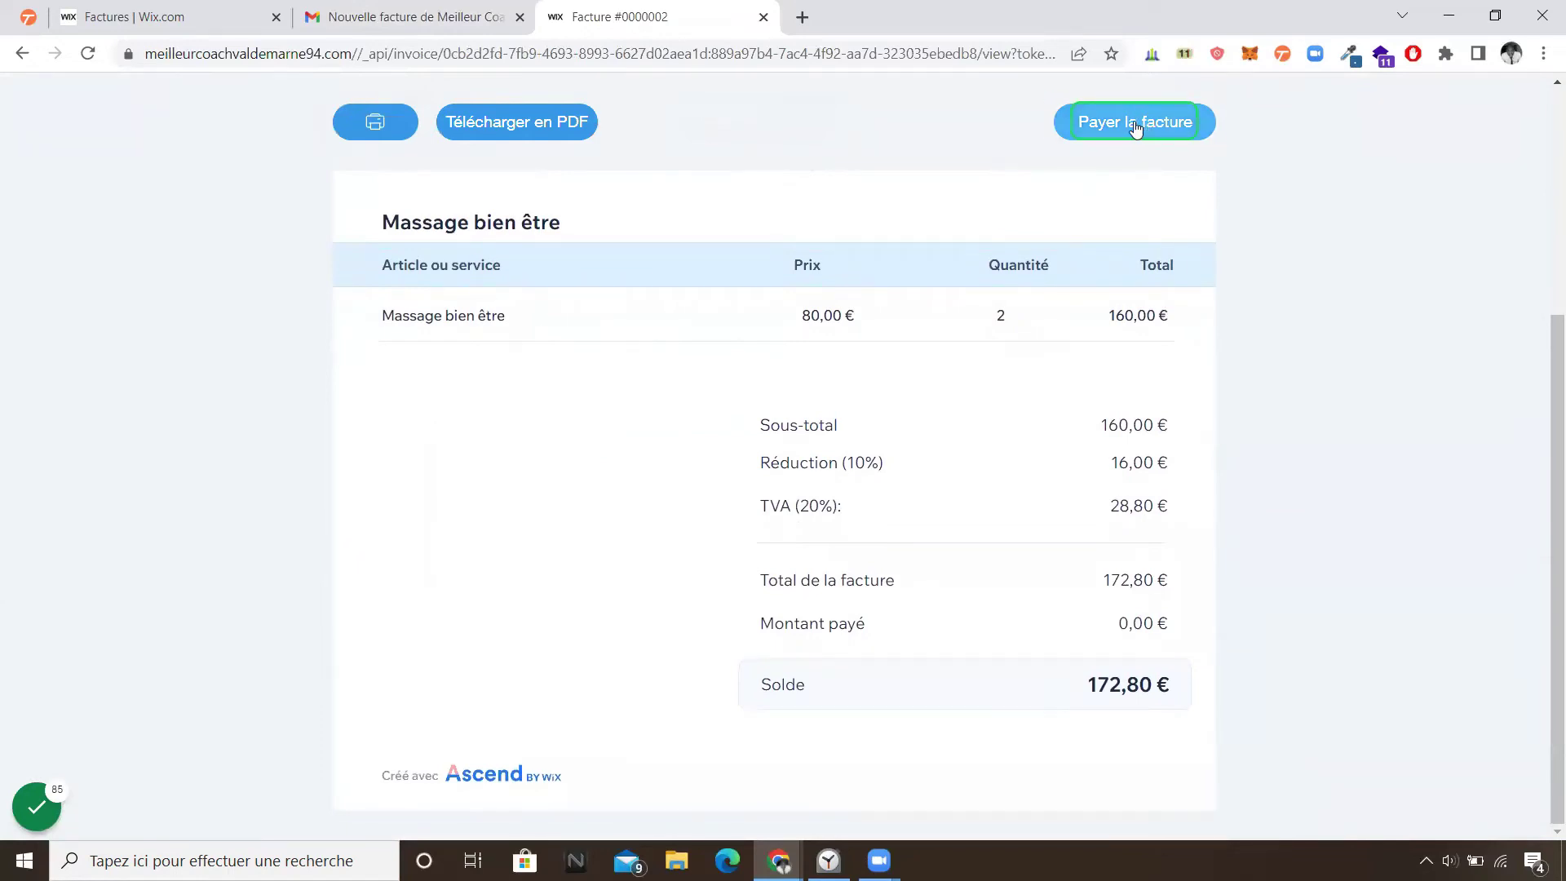
left_click(1133, 125)
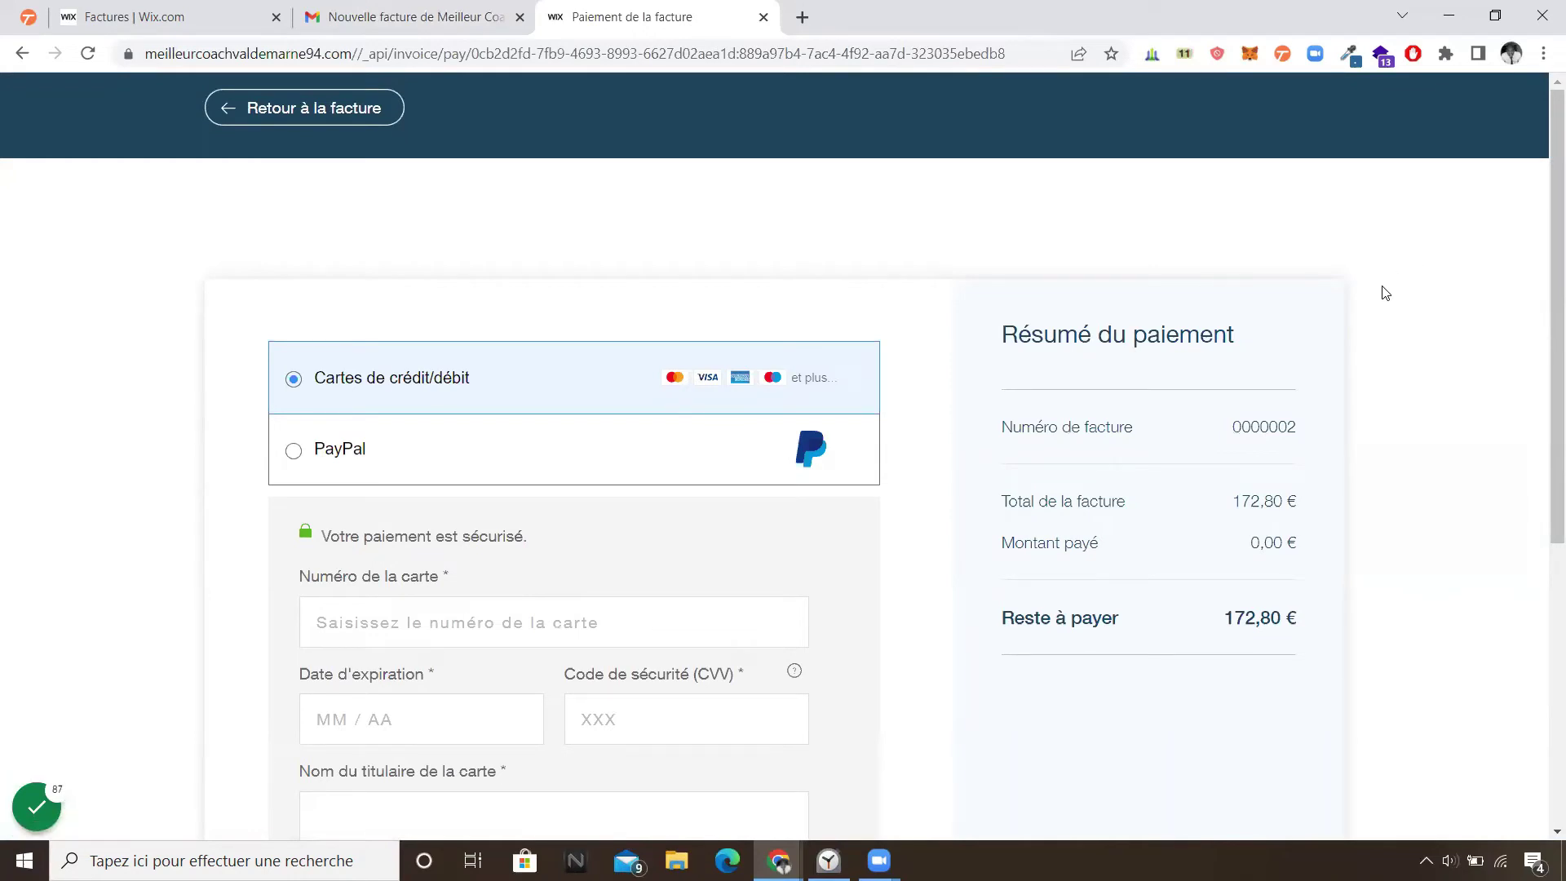
scroll(1384, 293, "down", 1)
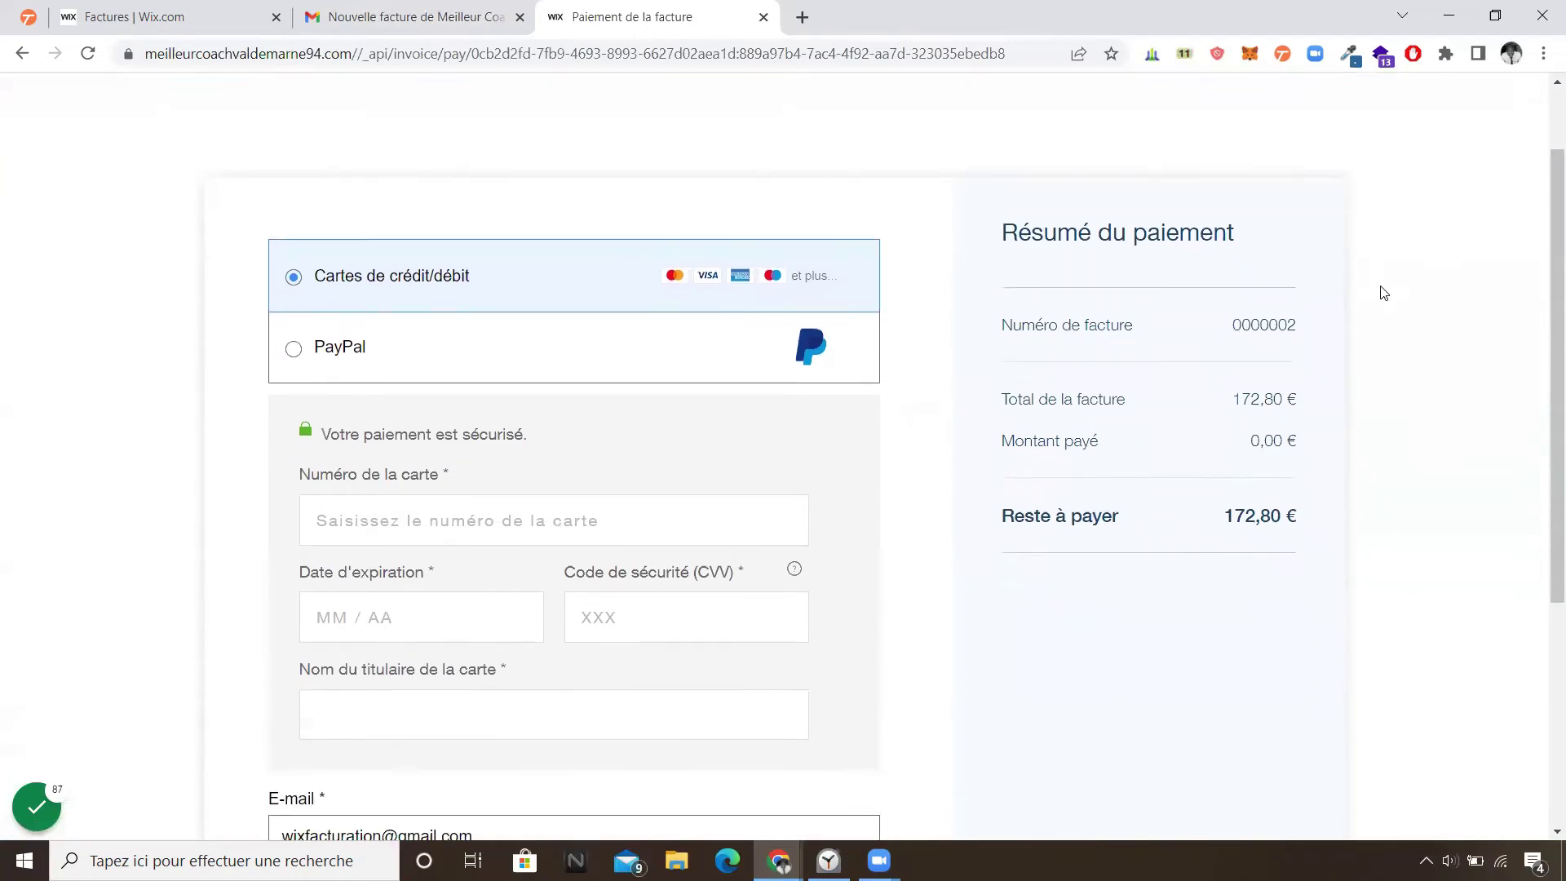
scroll(1380, 293, "down", 2)
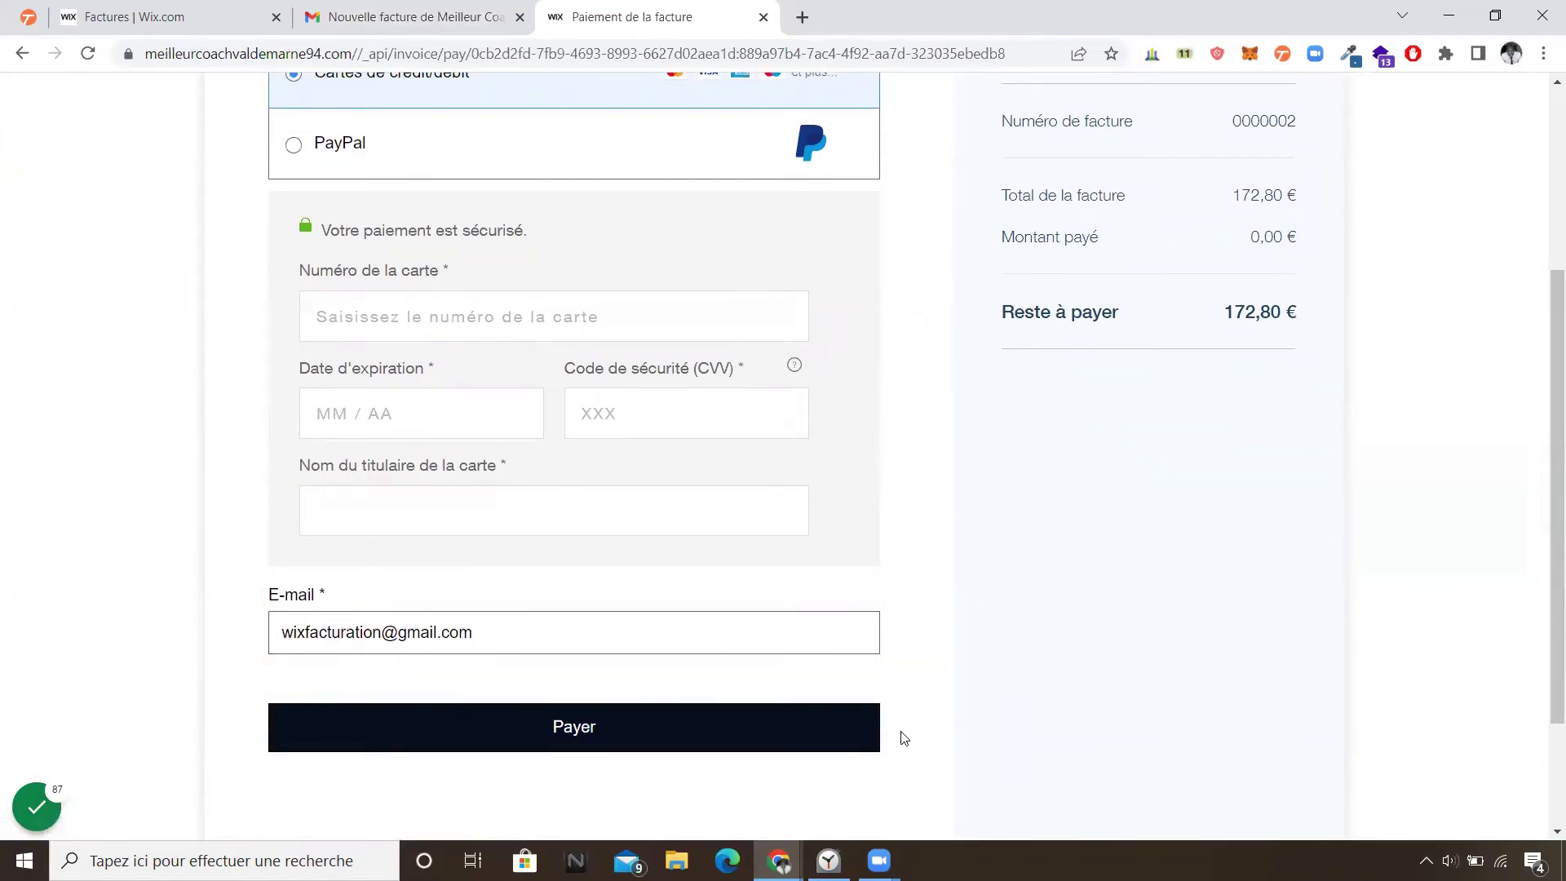
- Try to submit the card payment with empty card fields, and switch the payment method to PayPal and back to credit/debit card
left_click(860, 731)
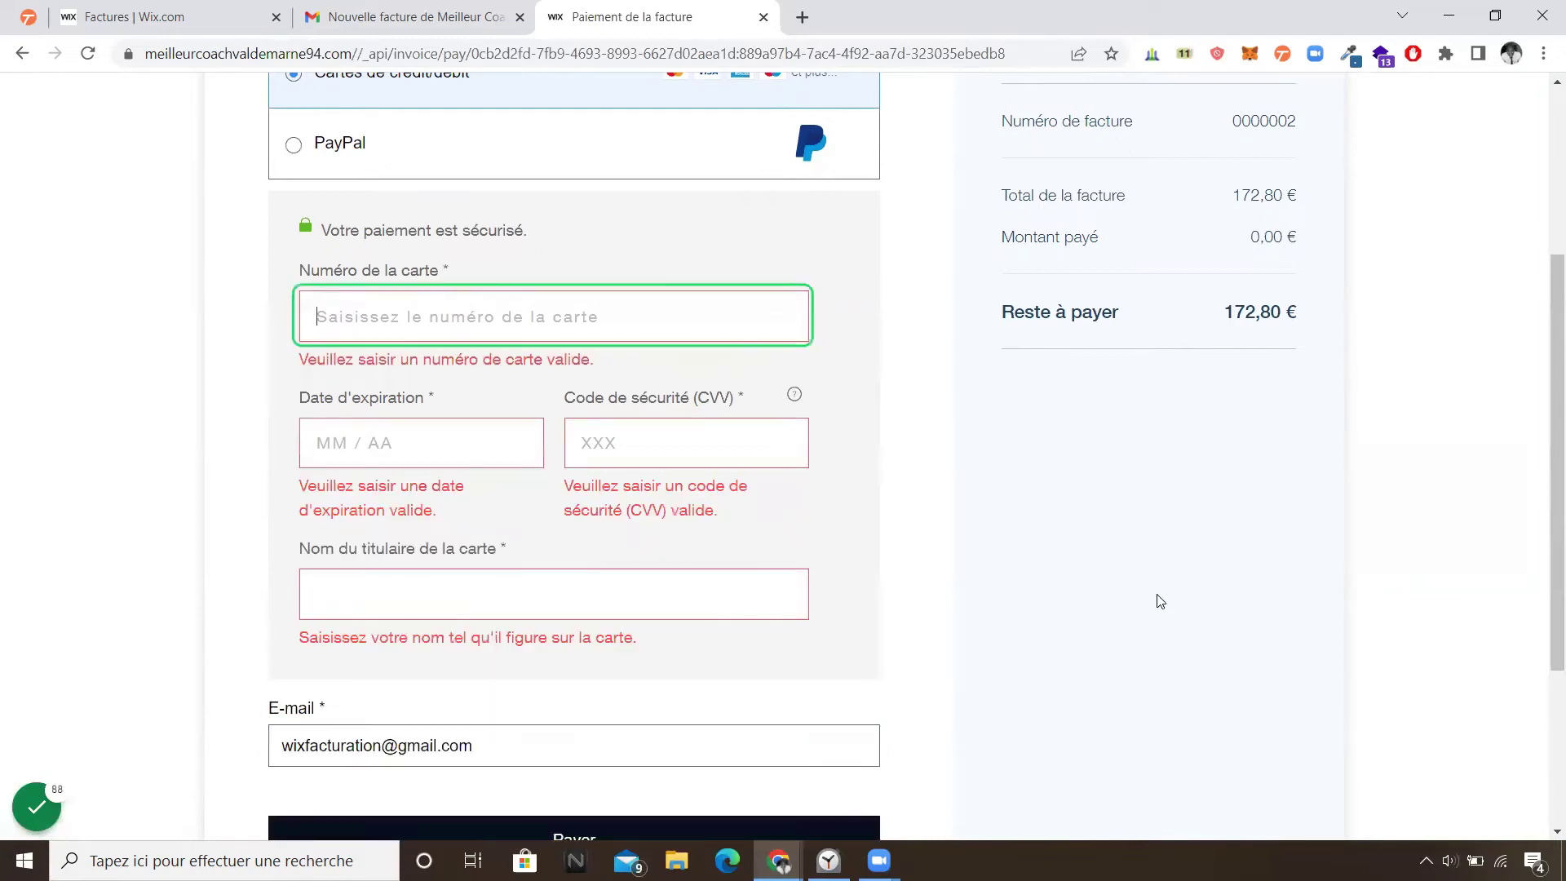
scroll(1205, 580, "up", 2)
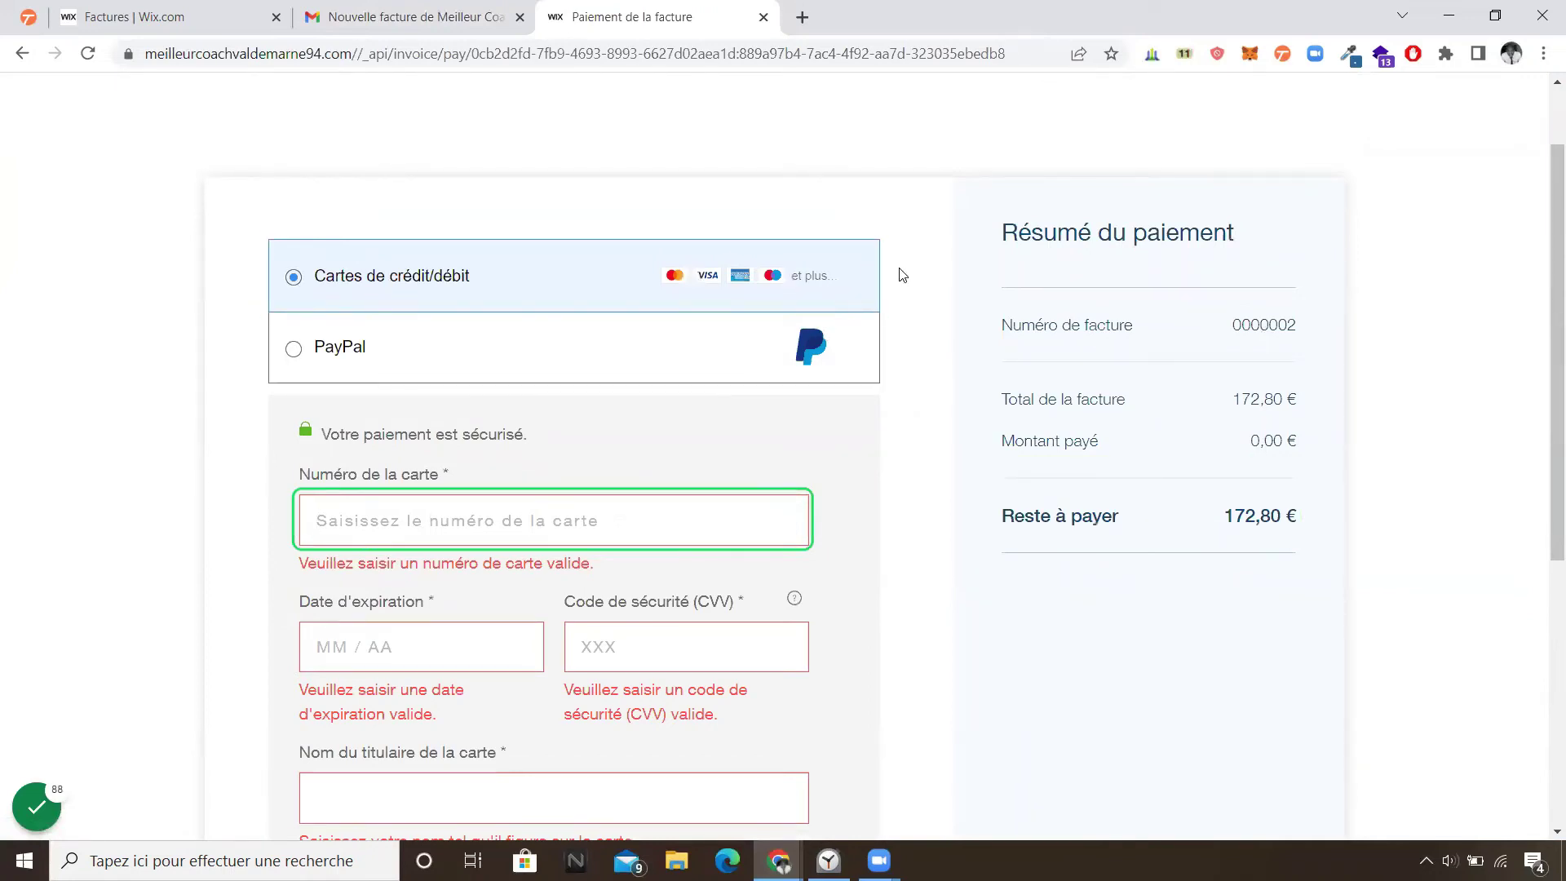
left_click(878, 344)
left_click(866, 292)
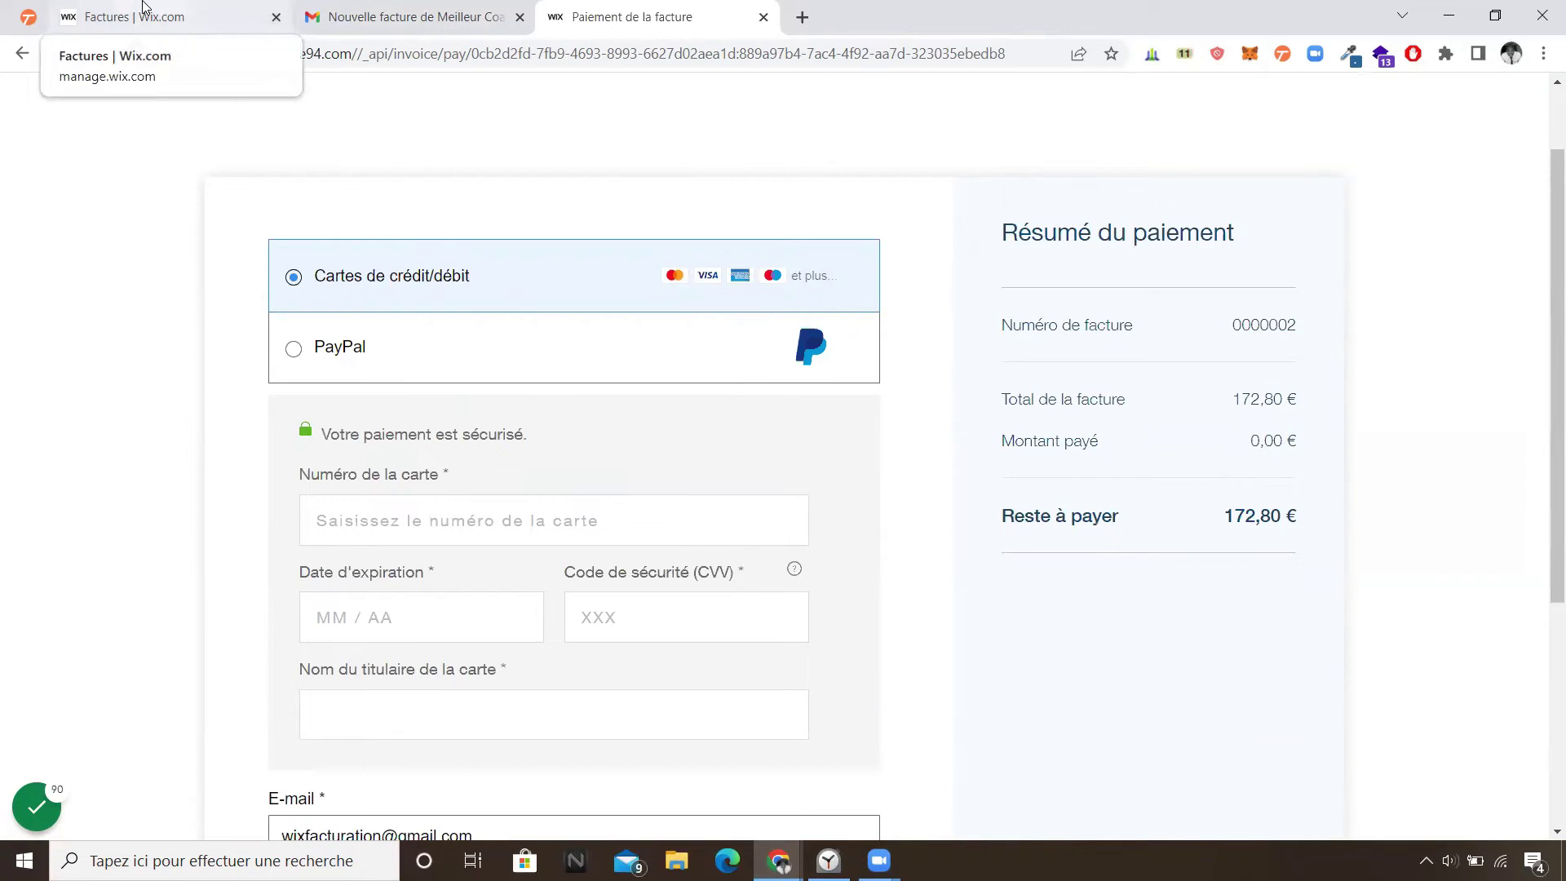
- Return to the Wix invoice list and record a received payment of 172,8 EUR dated 08/05/2022 for invoice 0000002
left_click(144, 10)
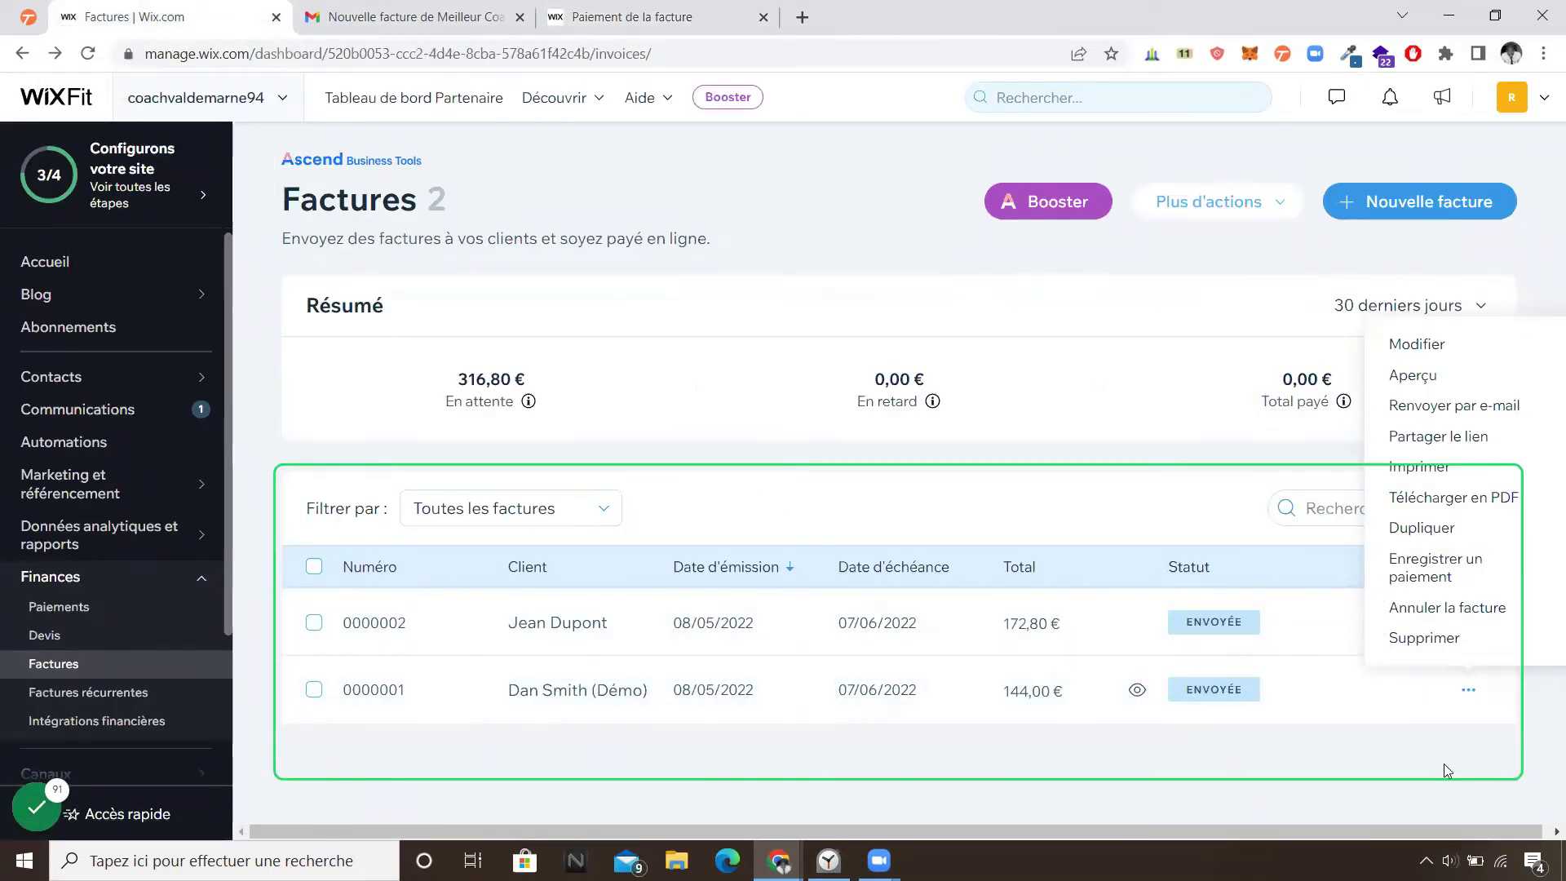
left_click(1508, 774)
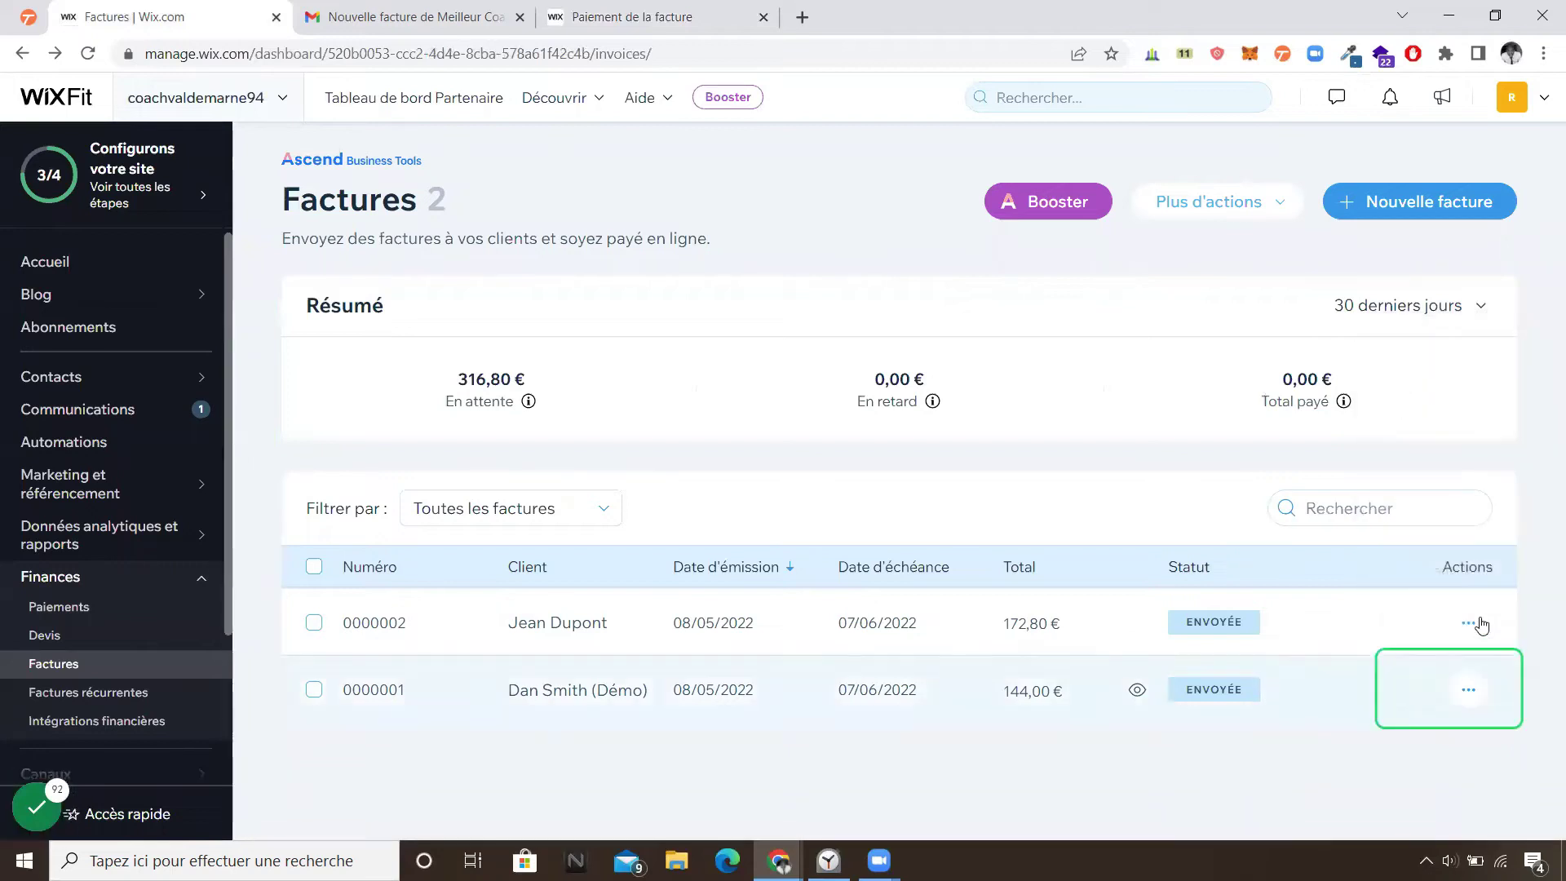
left_click(1476, 620)
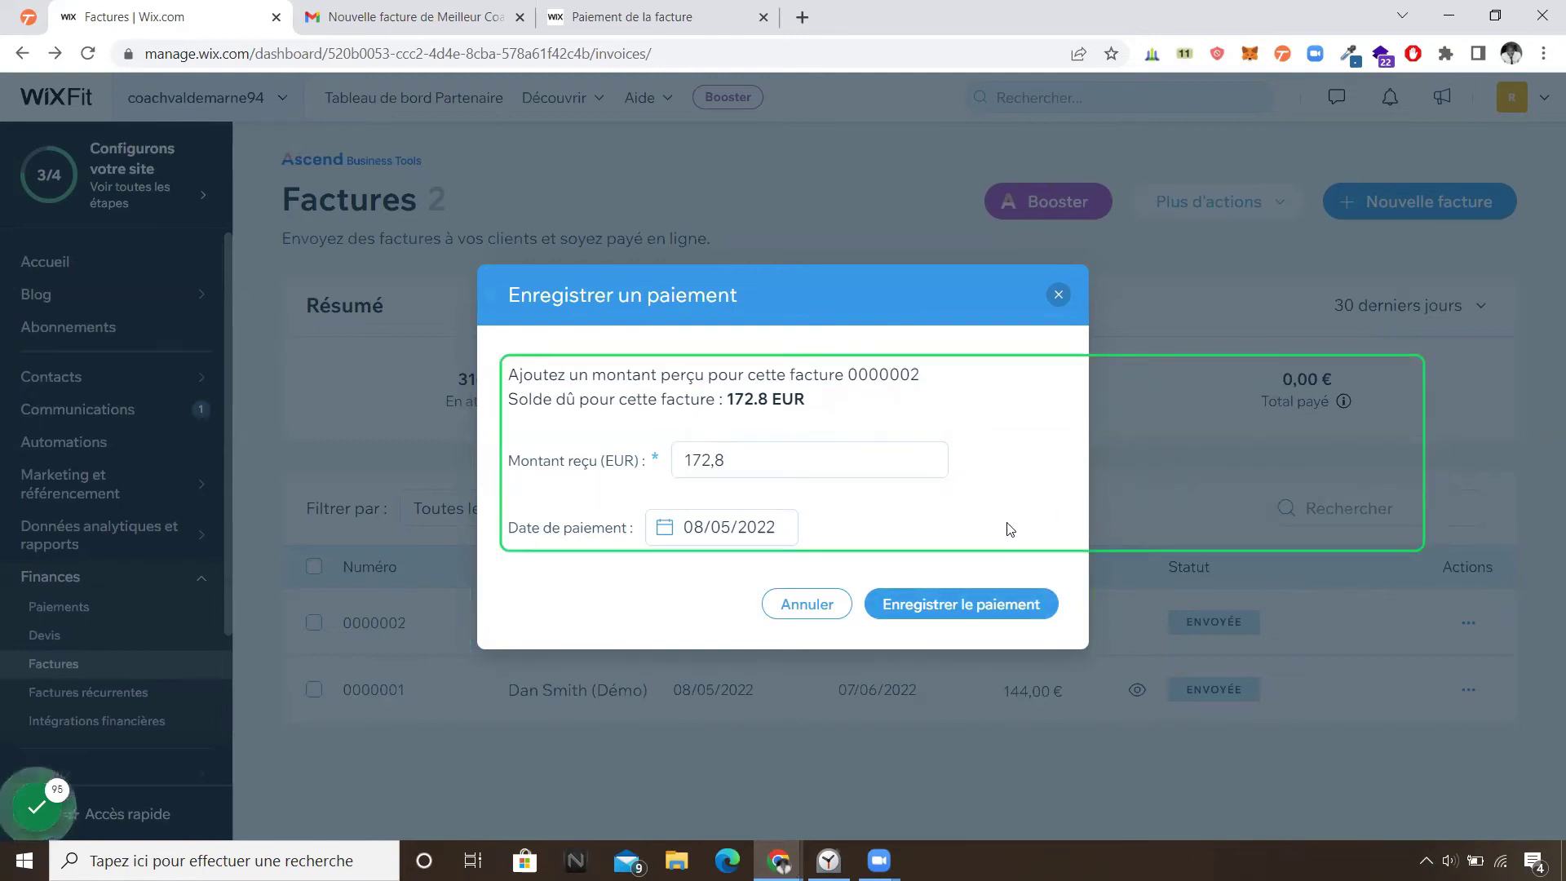
left_click(970, 617)
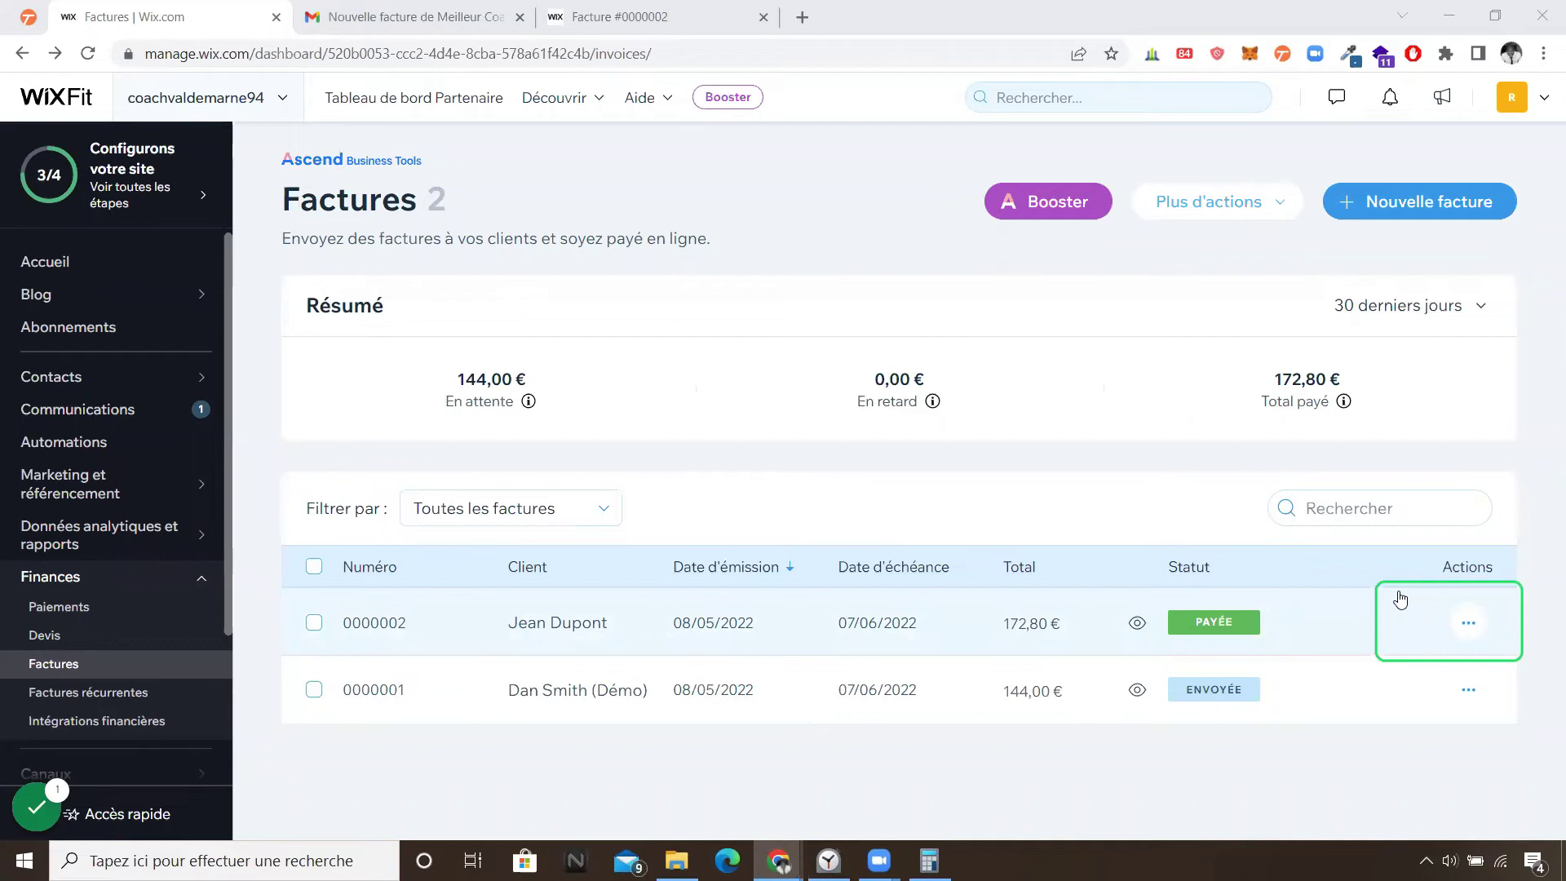
- Compare the actions available for invoices 0000002 and 0000001, and preview the paid invoice 0000002 before returning to the list
left_click(1468, 622)
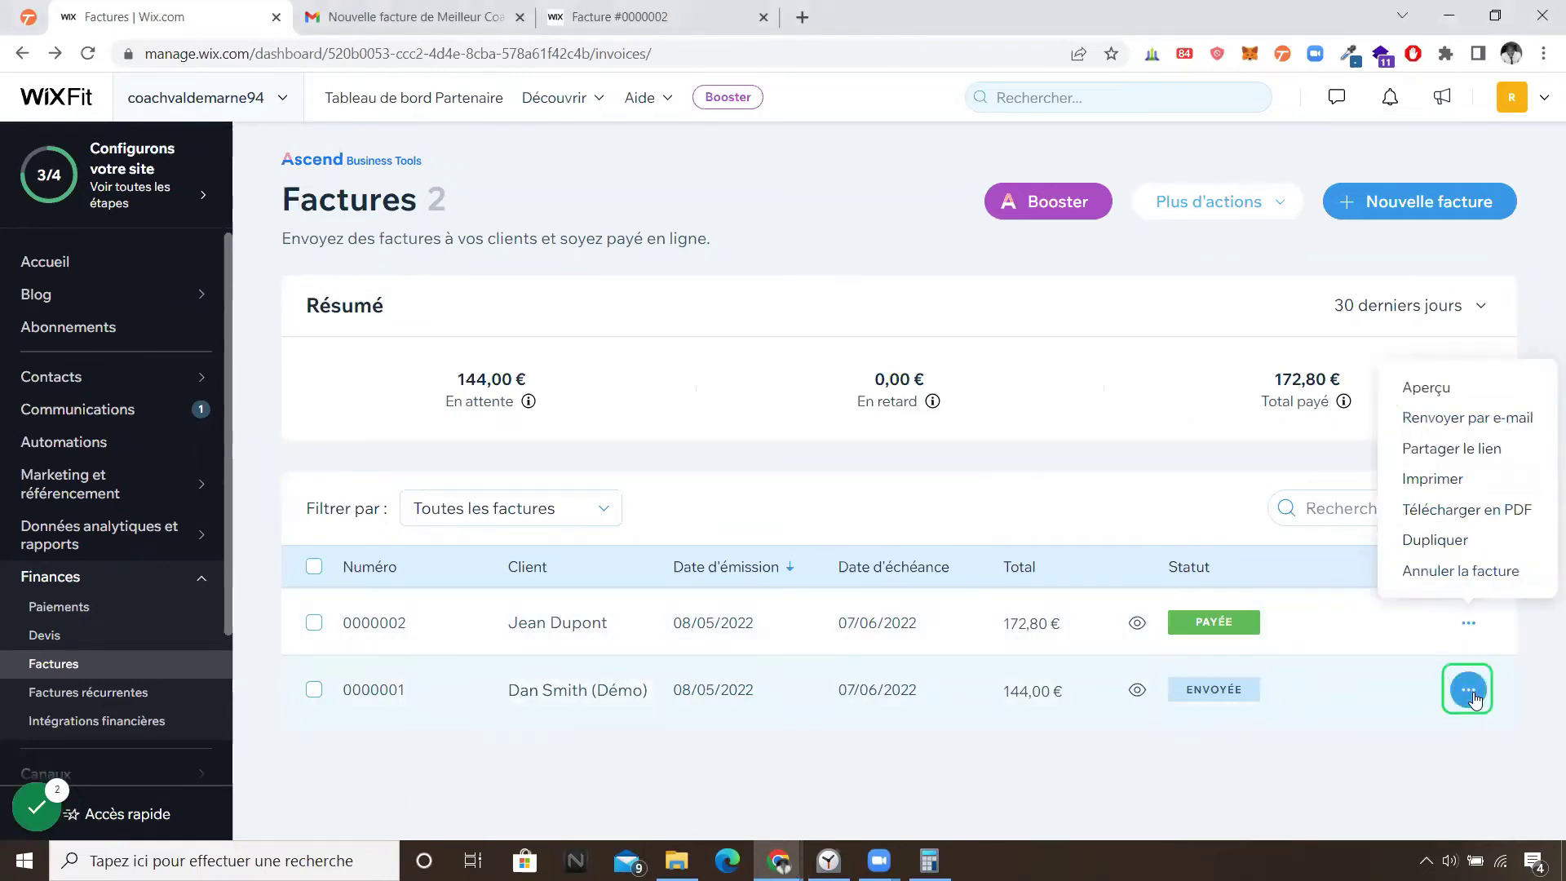
left_click(1474, 695)
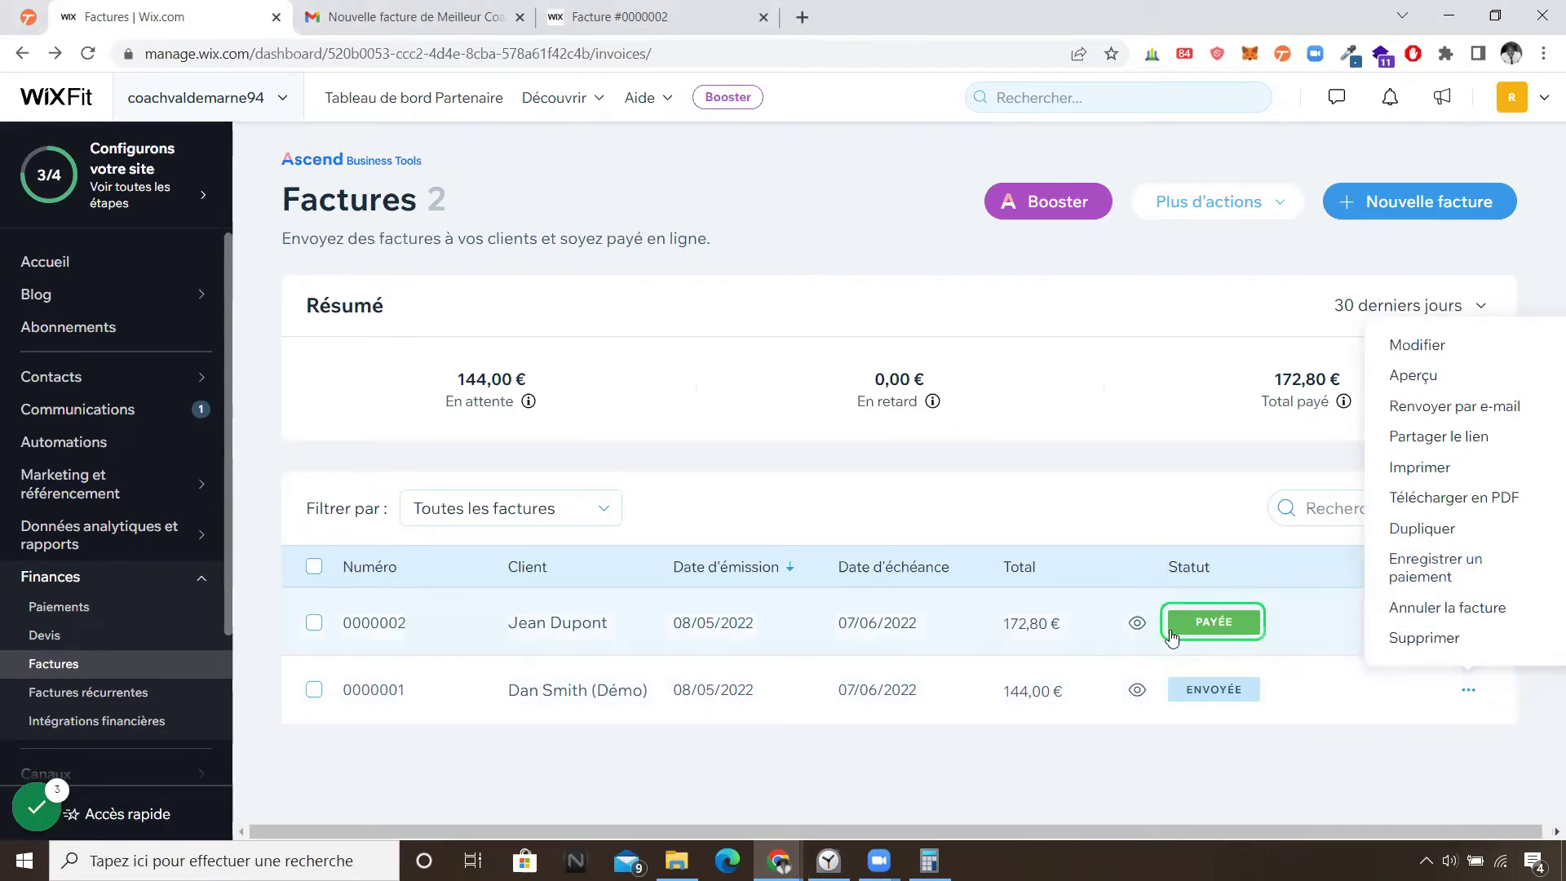
left_click(1278, 636)
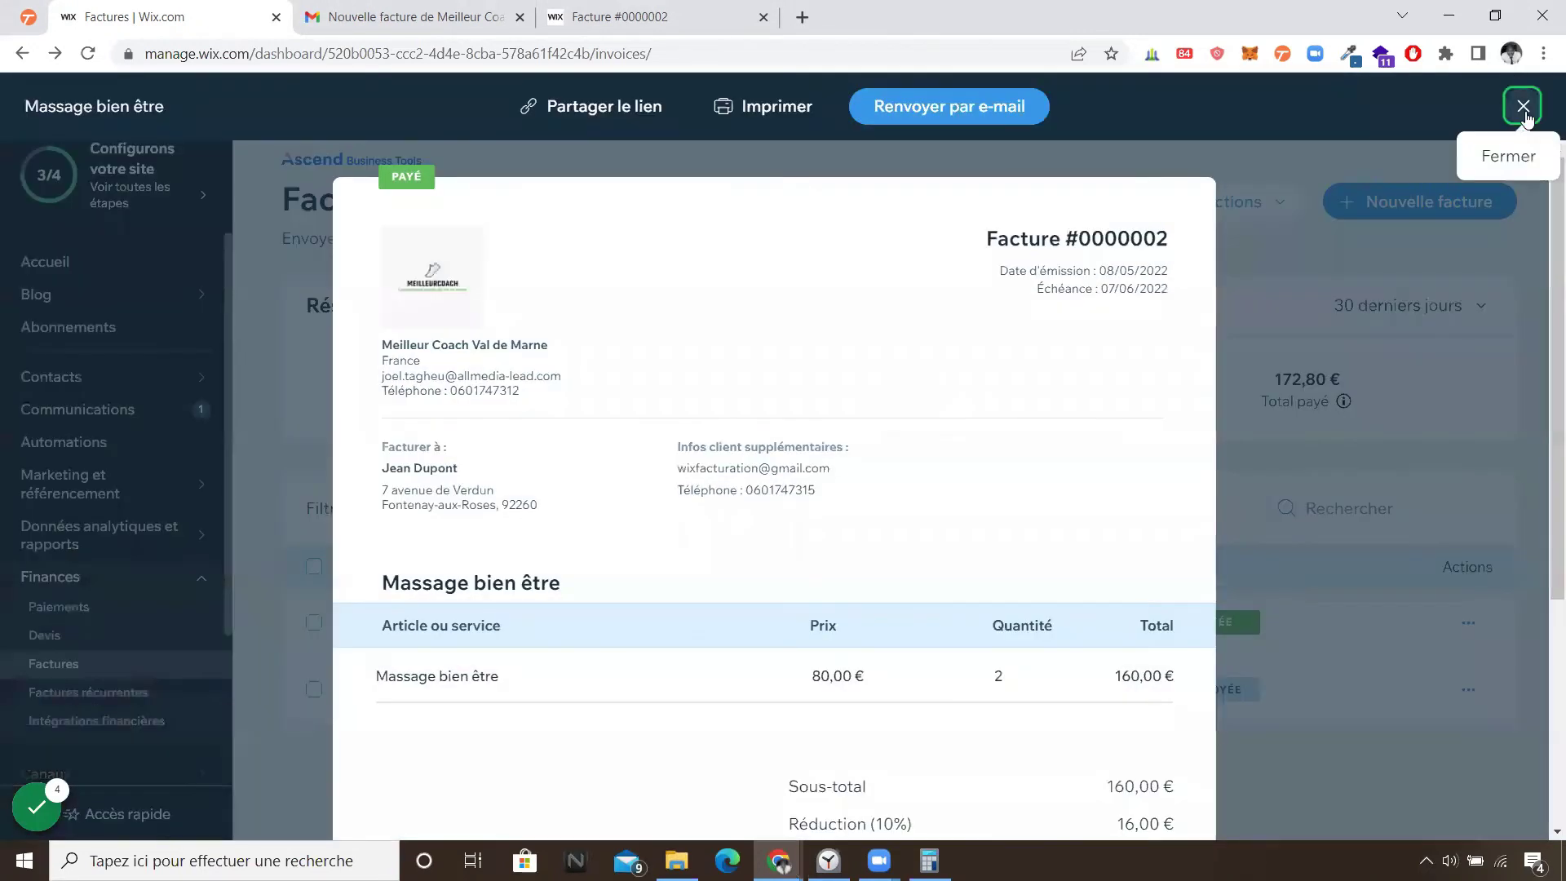
key("Escape")
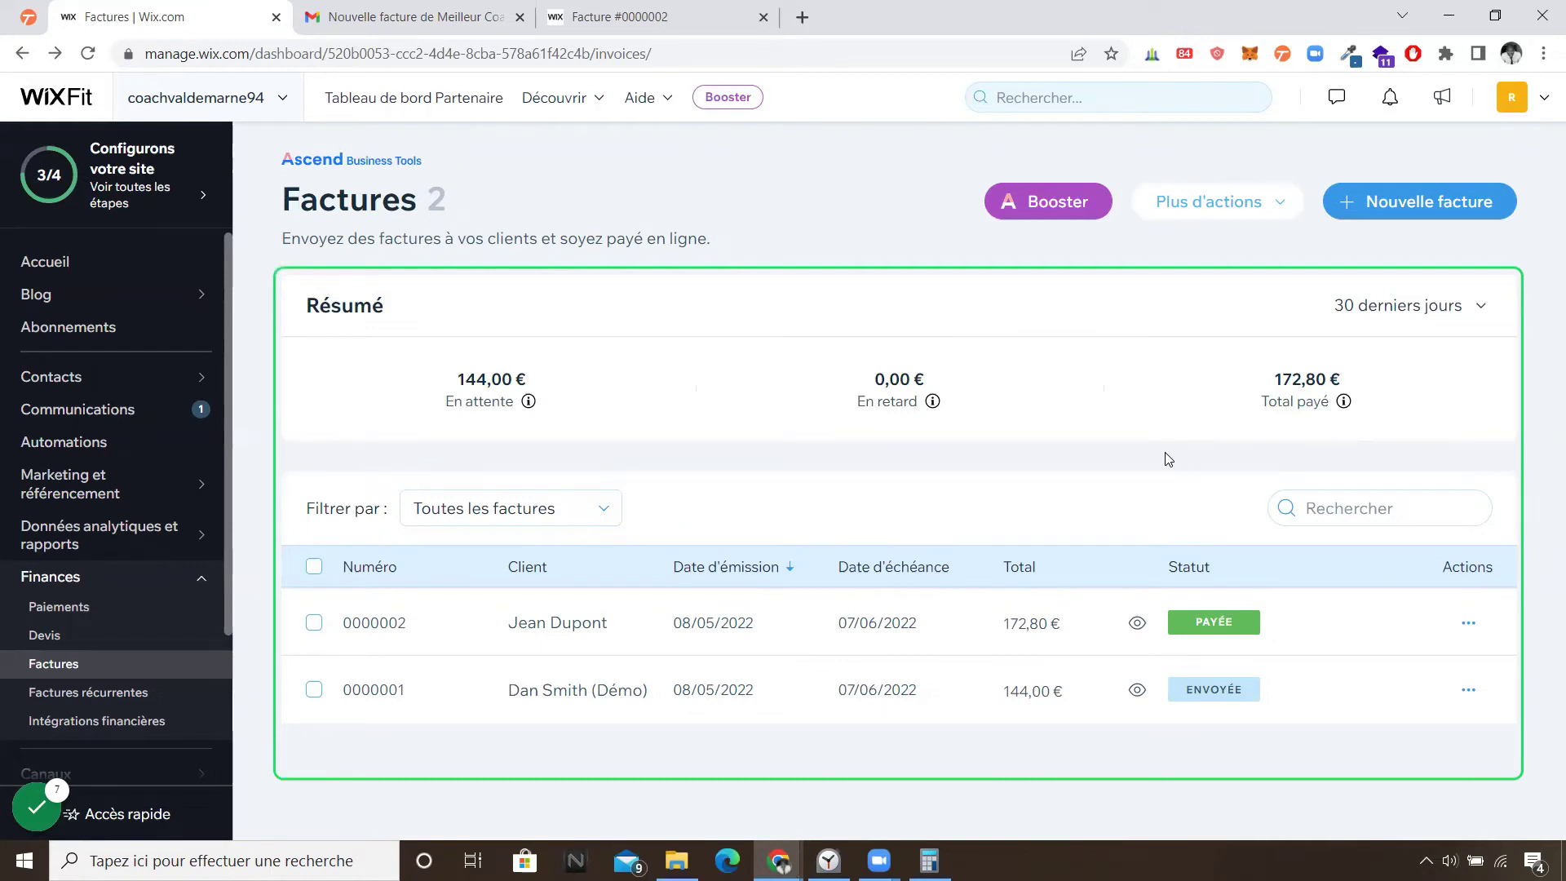
- Open the invoice settings and review the document name options in the invoice header section, keeping Facture
left_click(1247, 209)
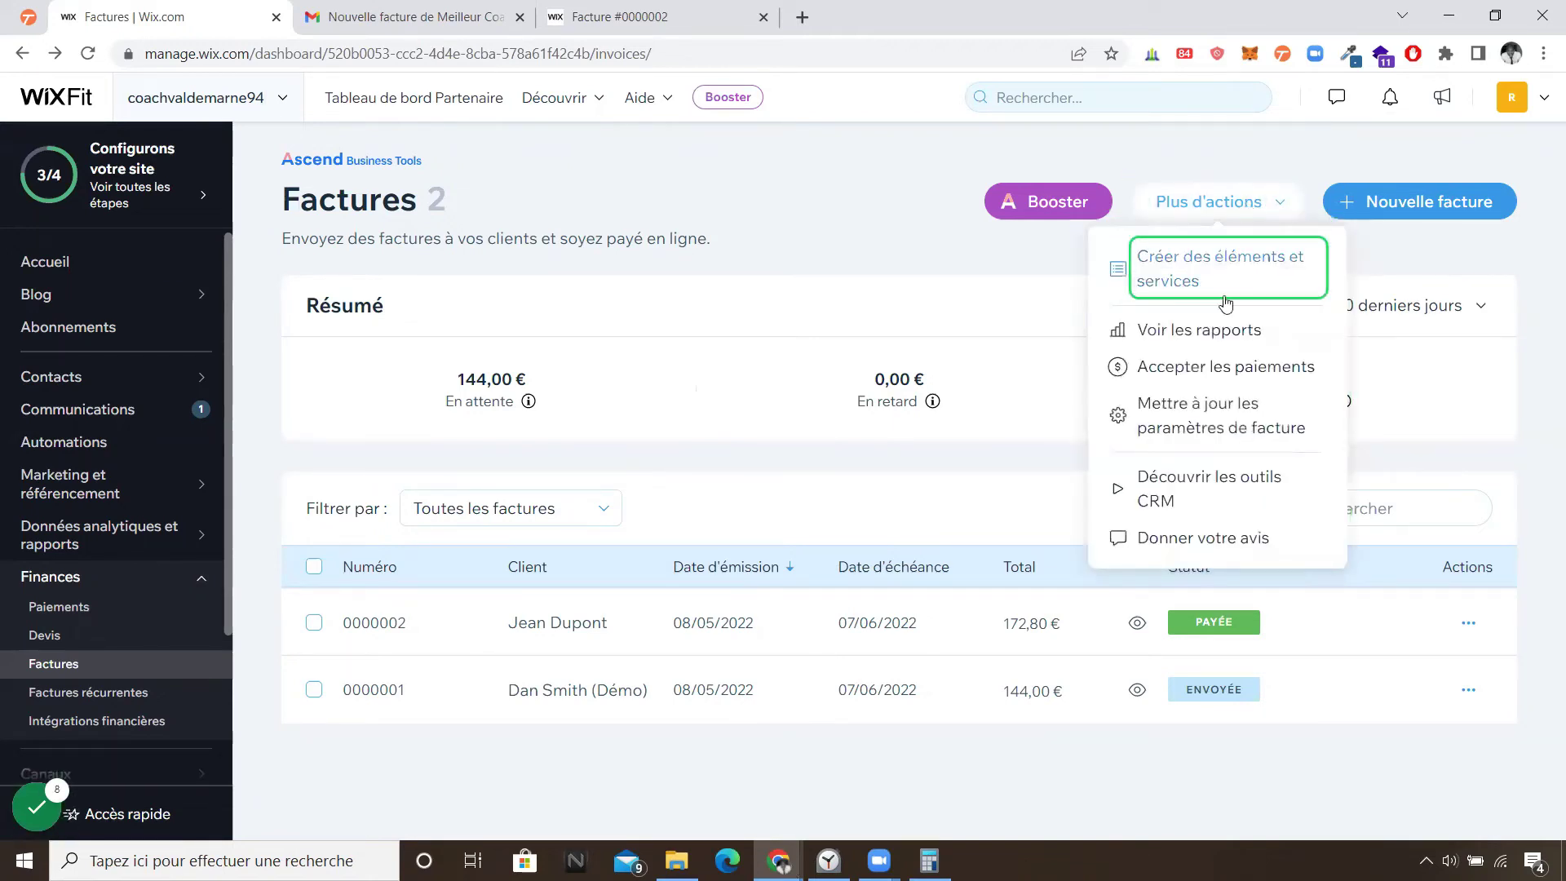
left_click(1209, 432)
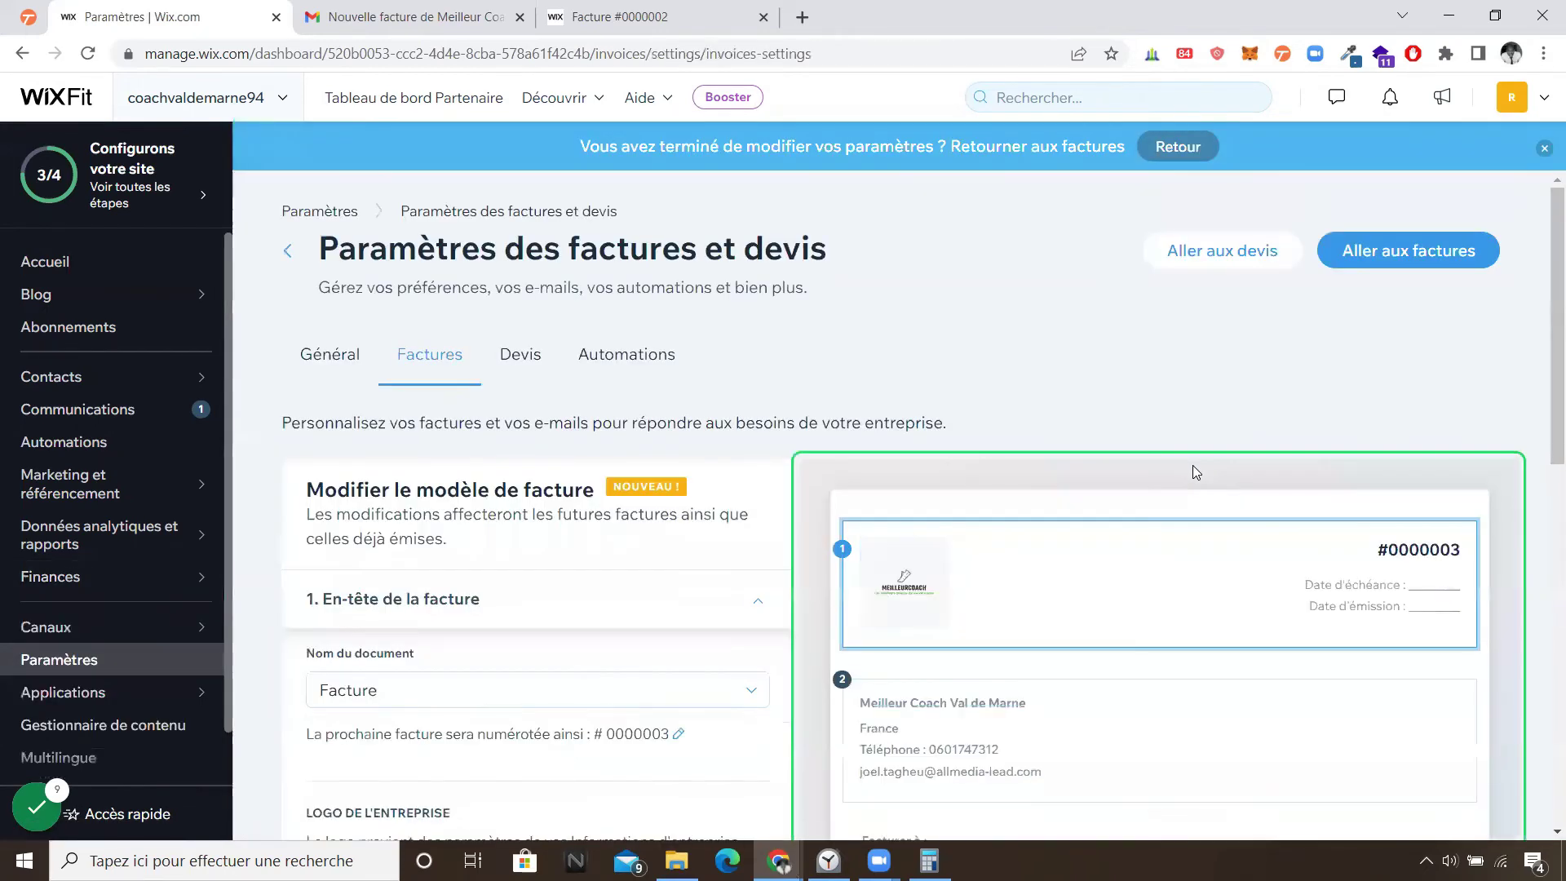
scroll(1073, 455, "down", 1)
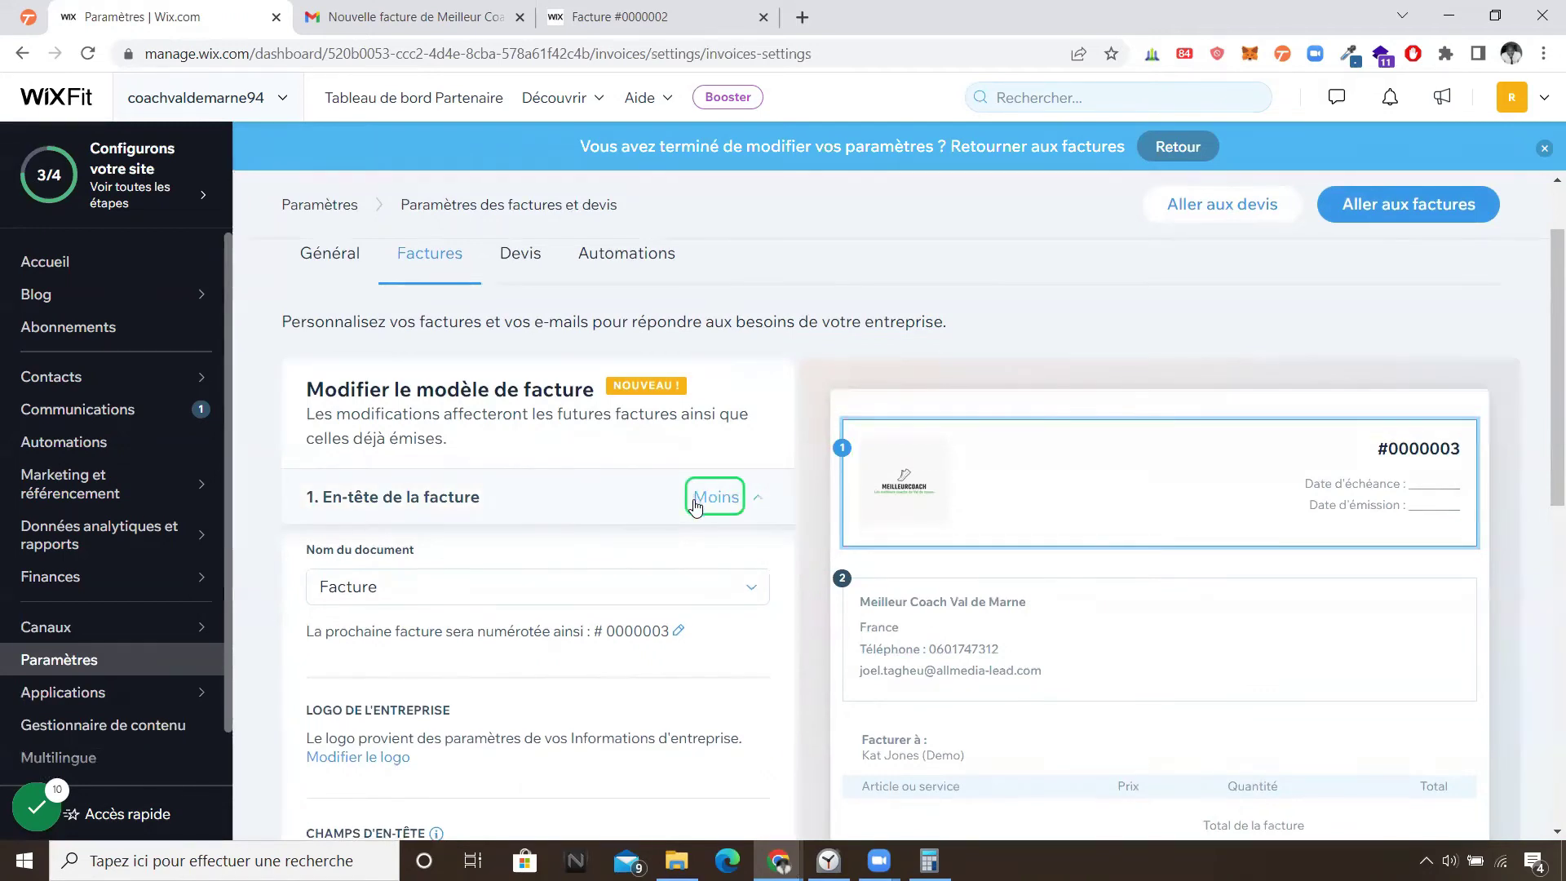
scroll(695, 497, "down", 1)
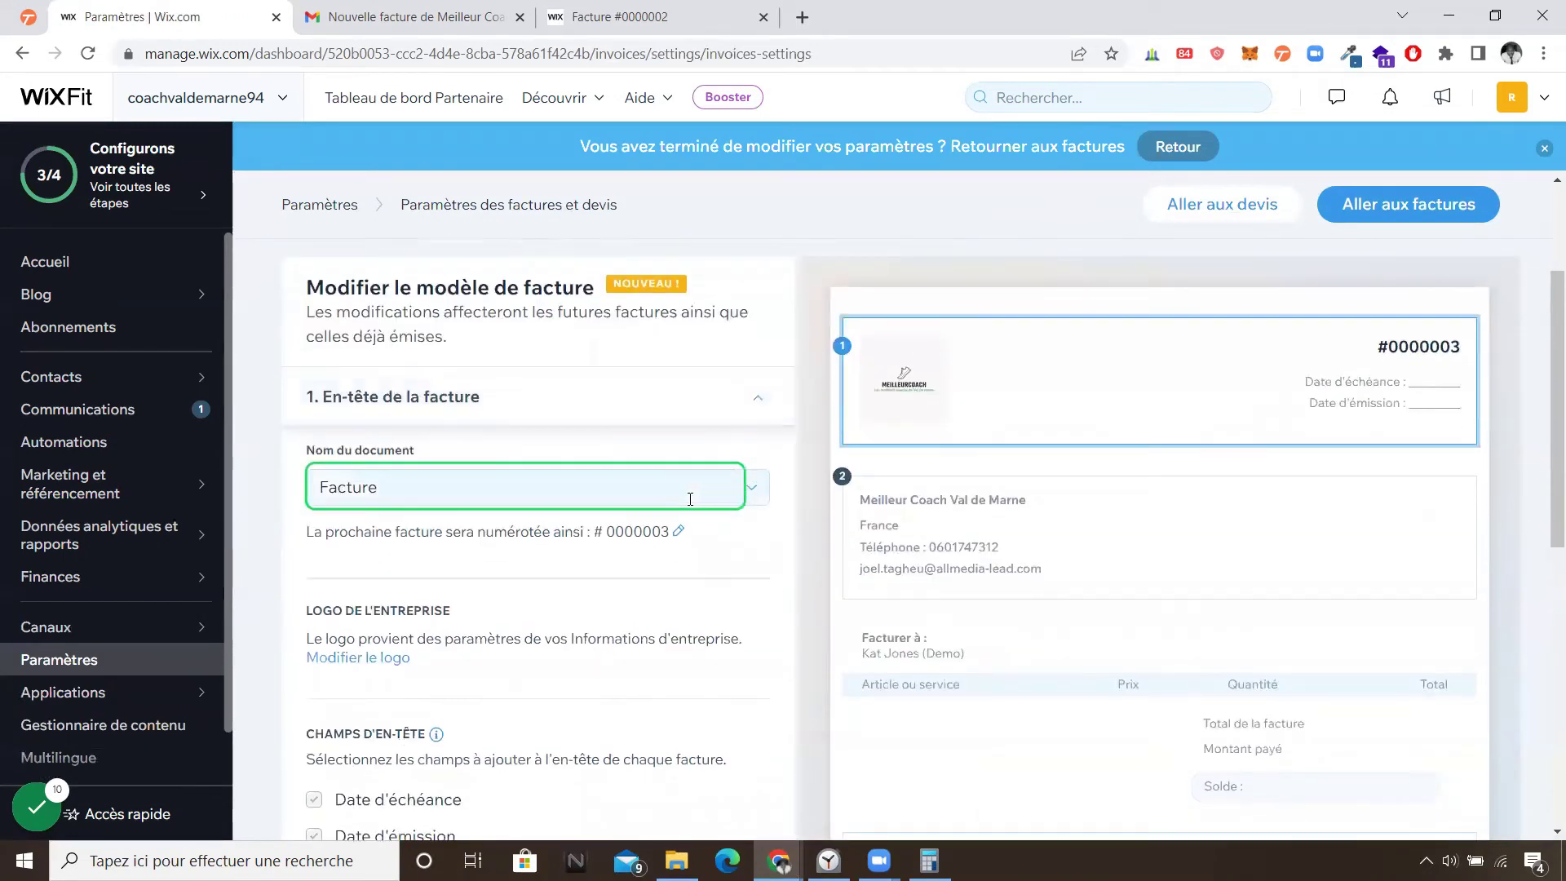
left_click(608, 486)
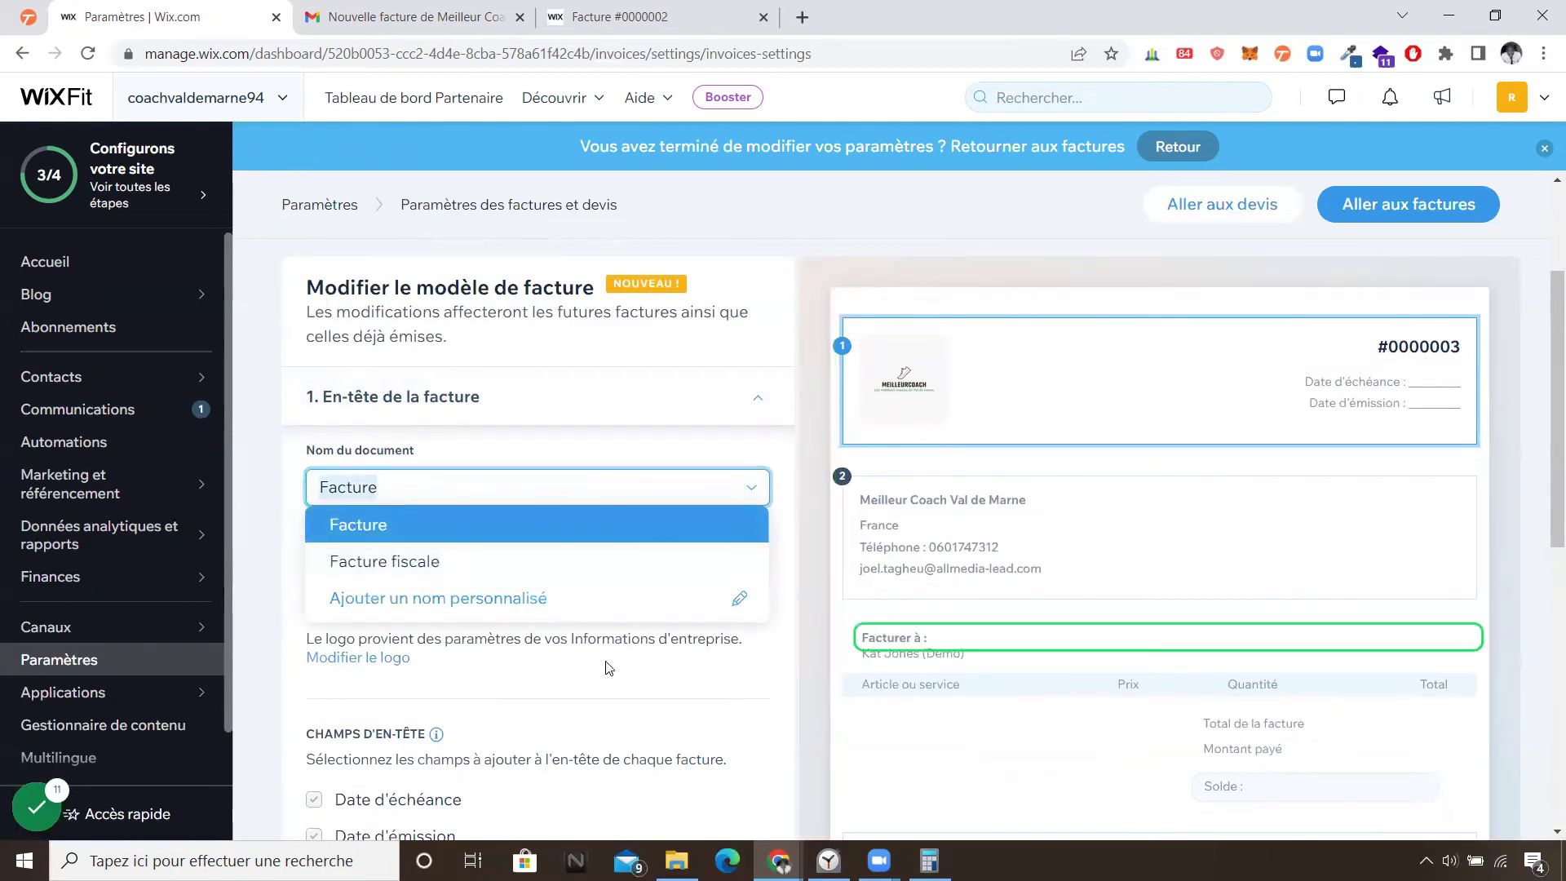
left_click(568, 666)
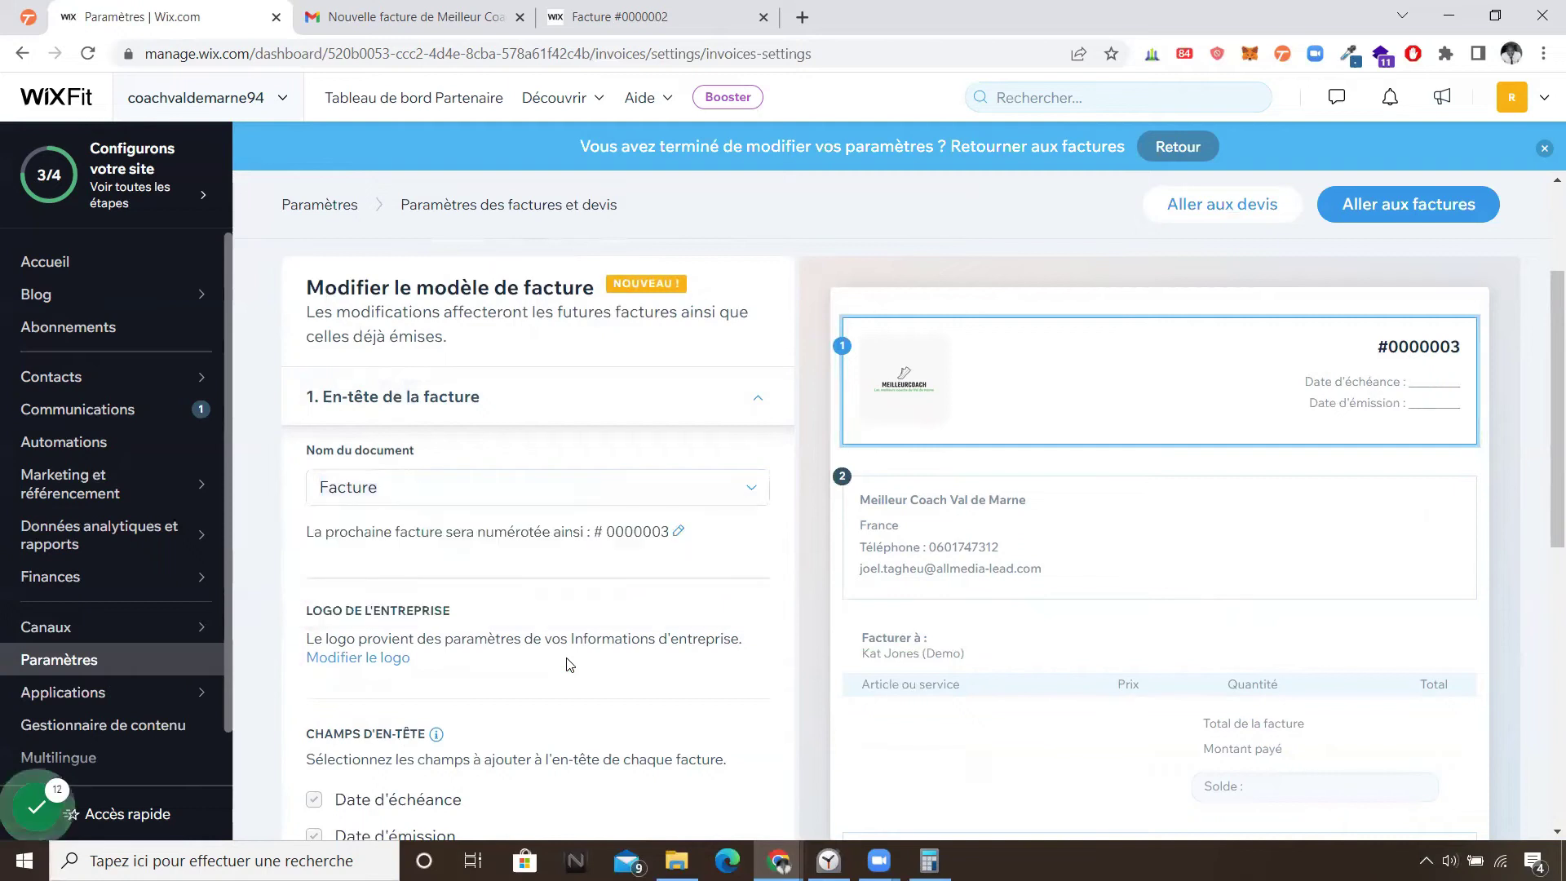
- Add Numéro de référence as an extra header field in the invoice template
scroll(571, 662, "down", 1)
scroll(571, 662, "down", 3)
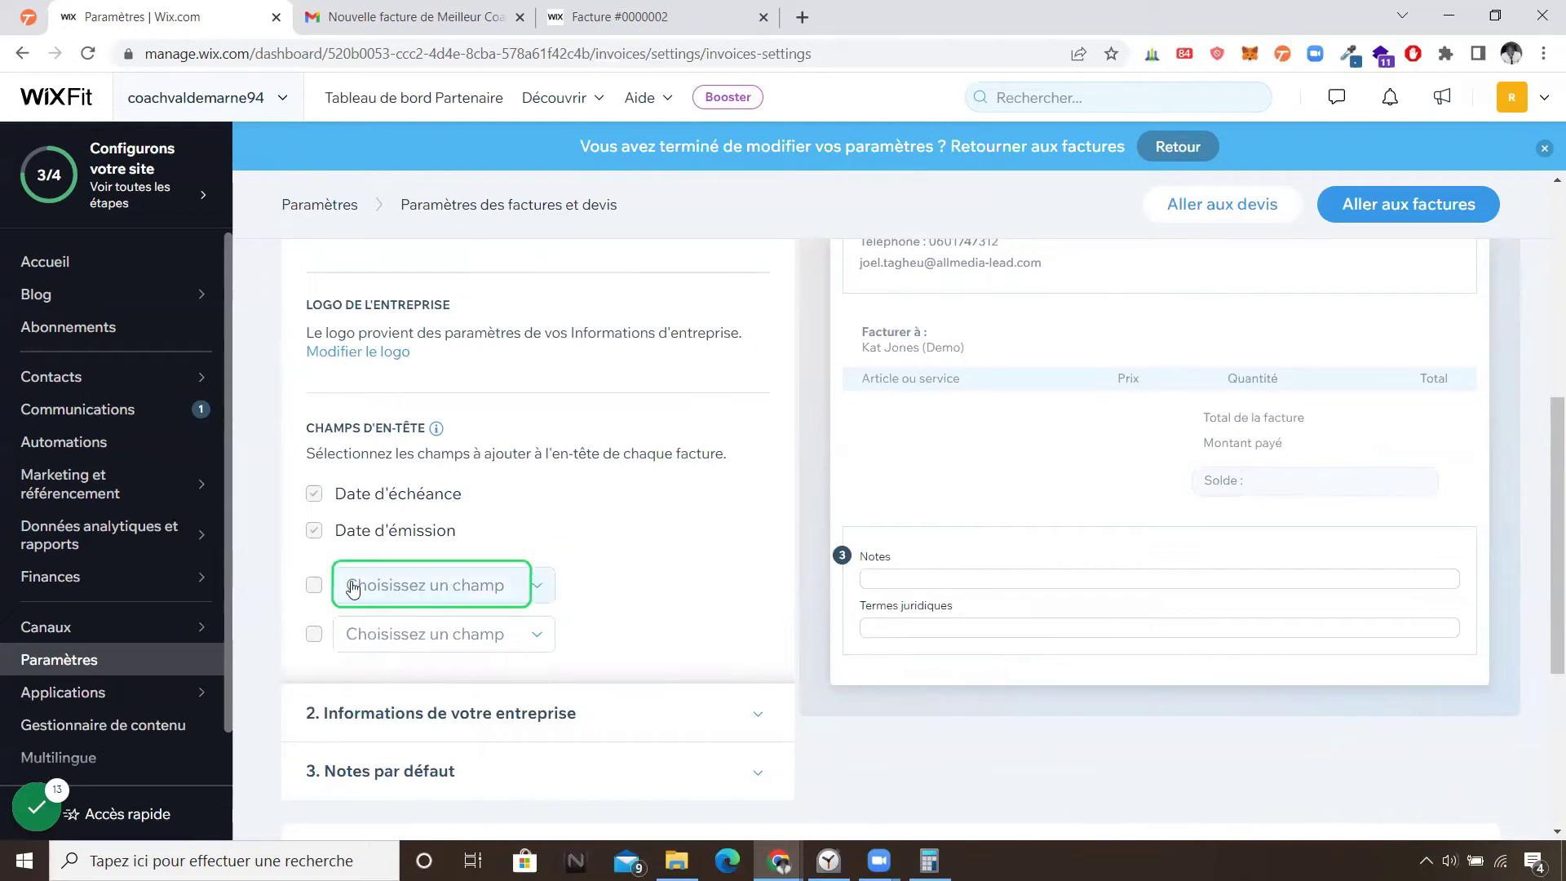
left_click(537, 585)
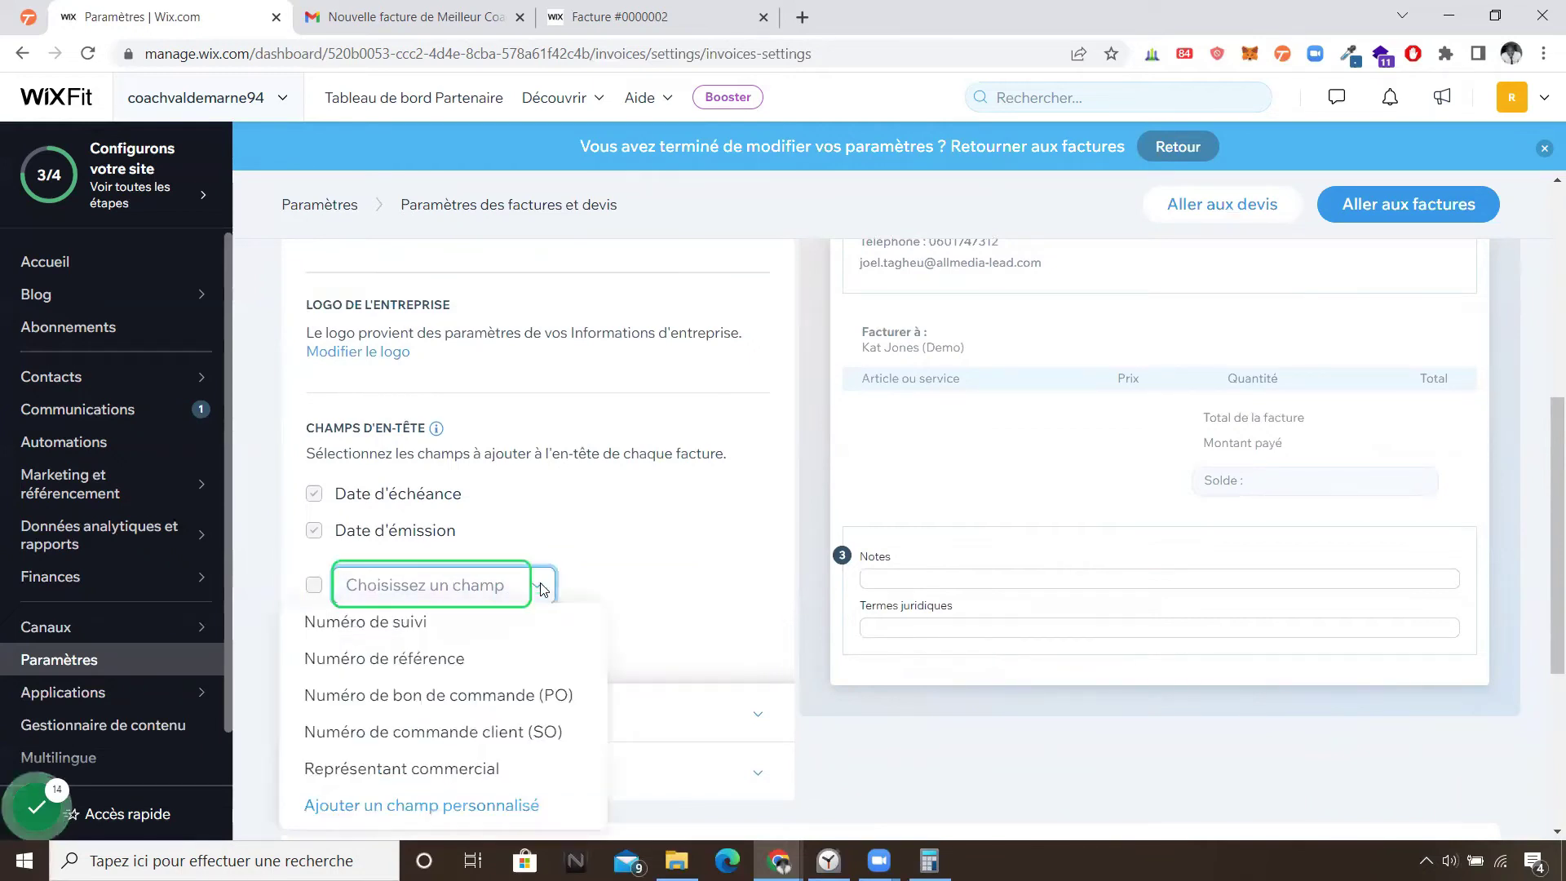
left_click(525, 655)
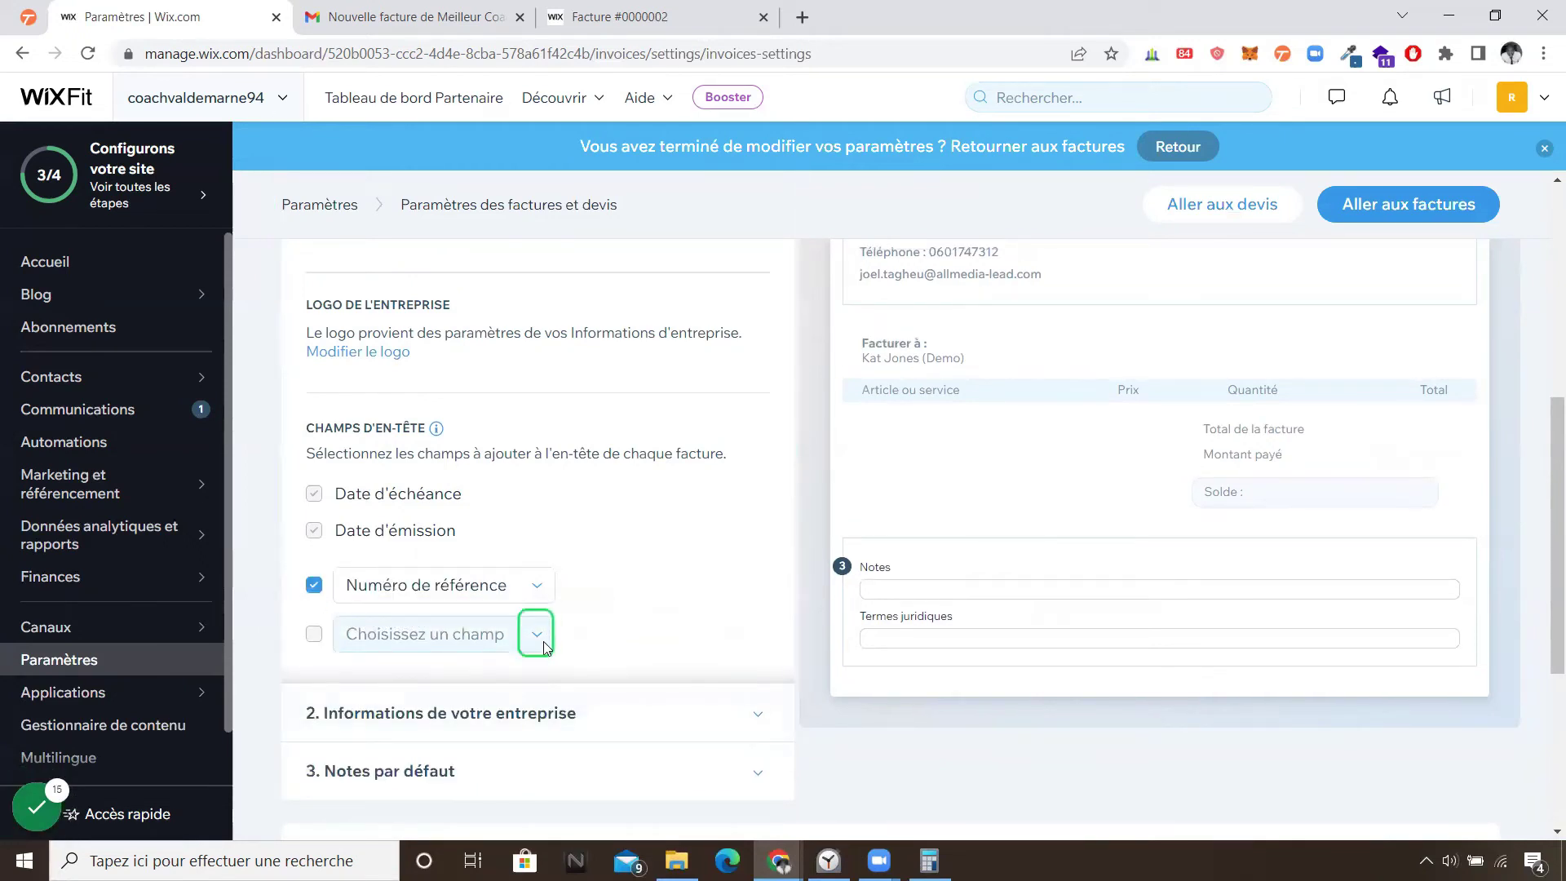
- Examine the template's company information, its default notes and legal terms, and the invoice e-mail's subject and message
scroll(650, 633, "down", 3)
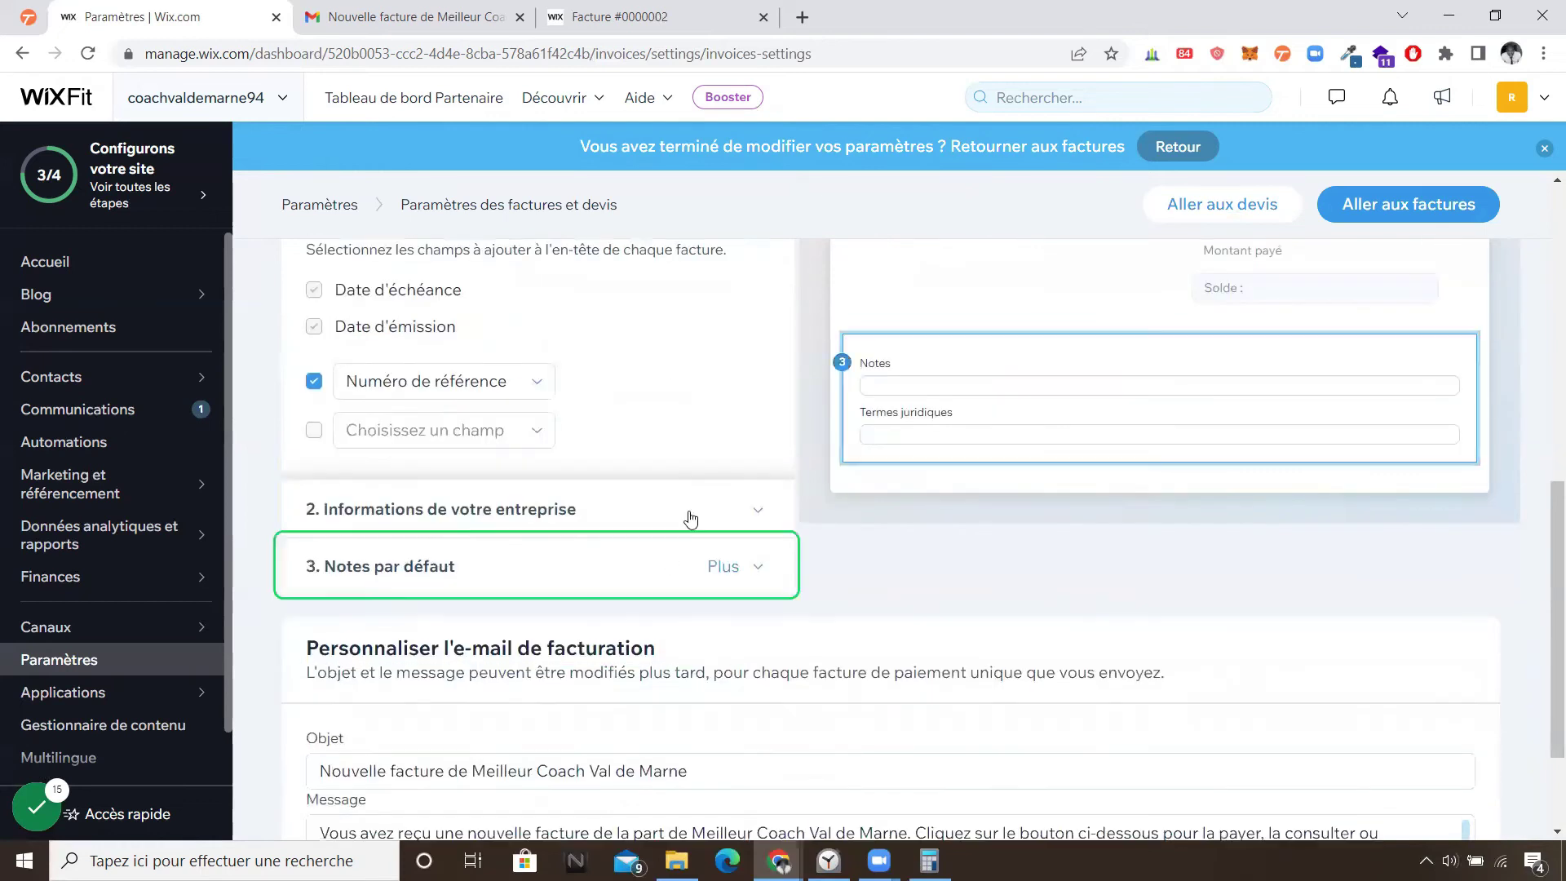
left_click(761, 513)
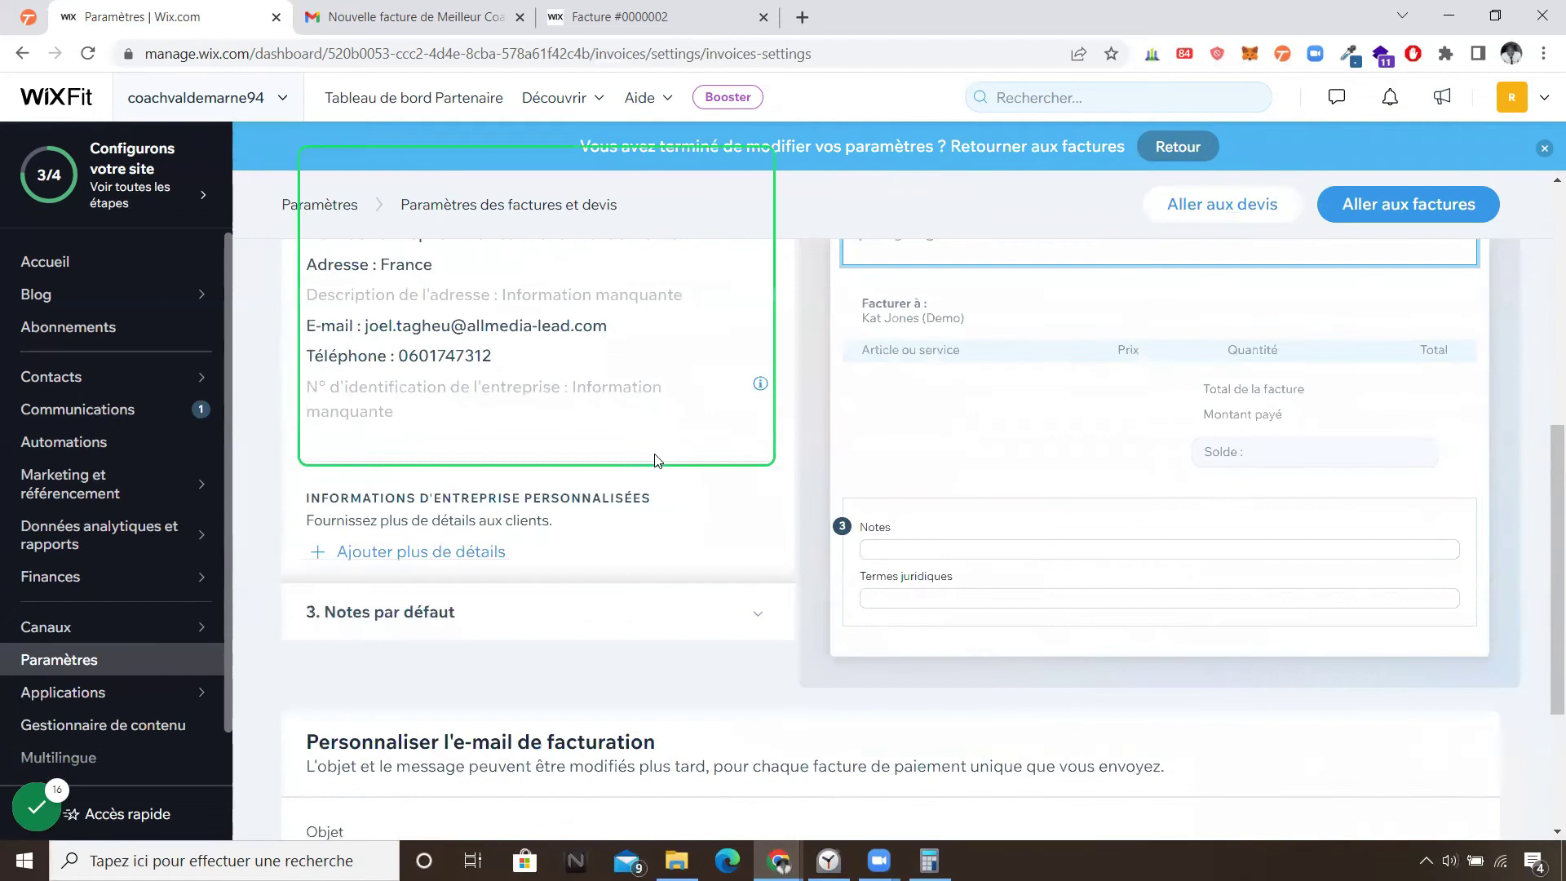
scroll(662, 489, "up", 2)
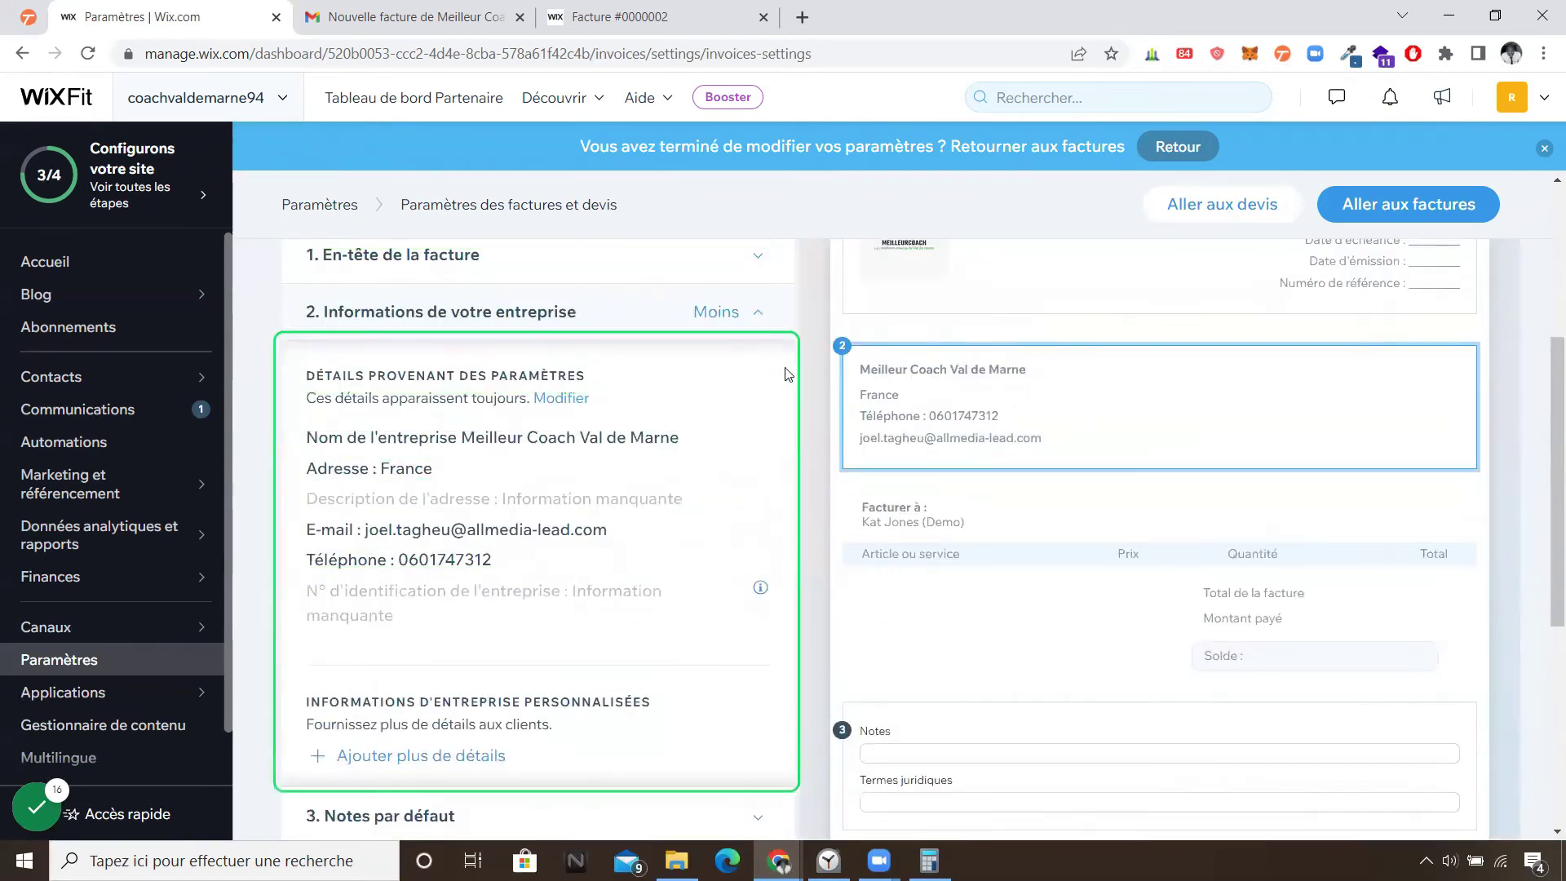
scroll(709, 571, "down", 2)
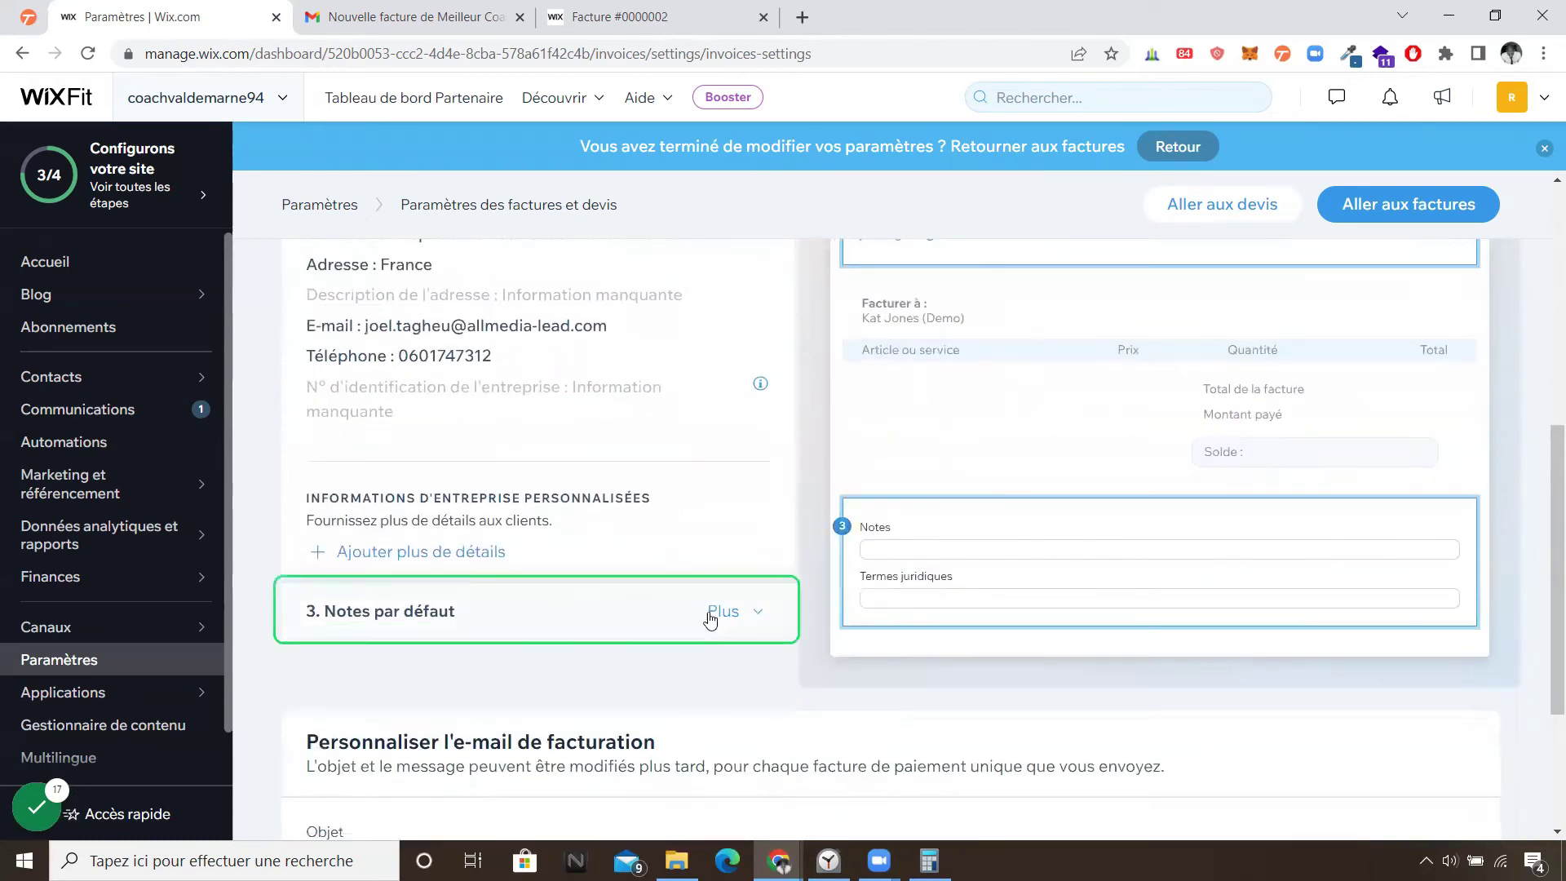
left_click(764, 616)
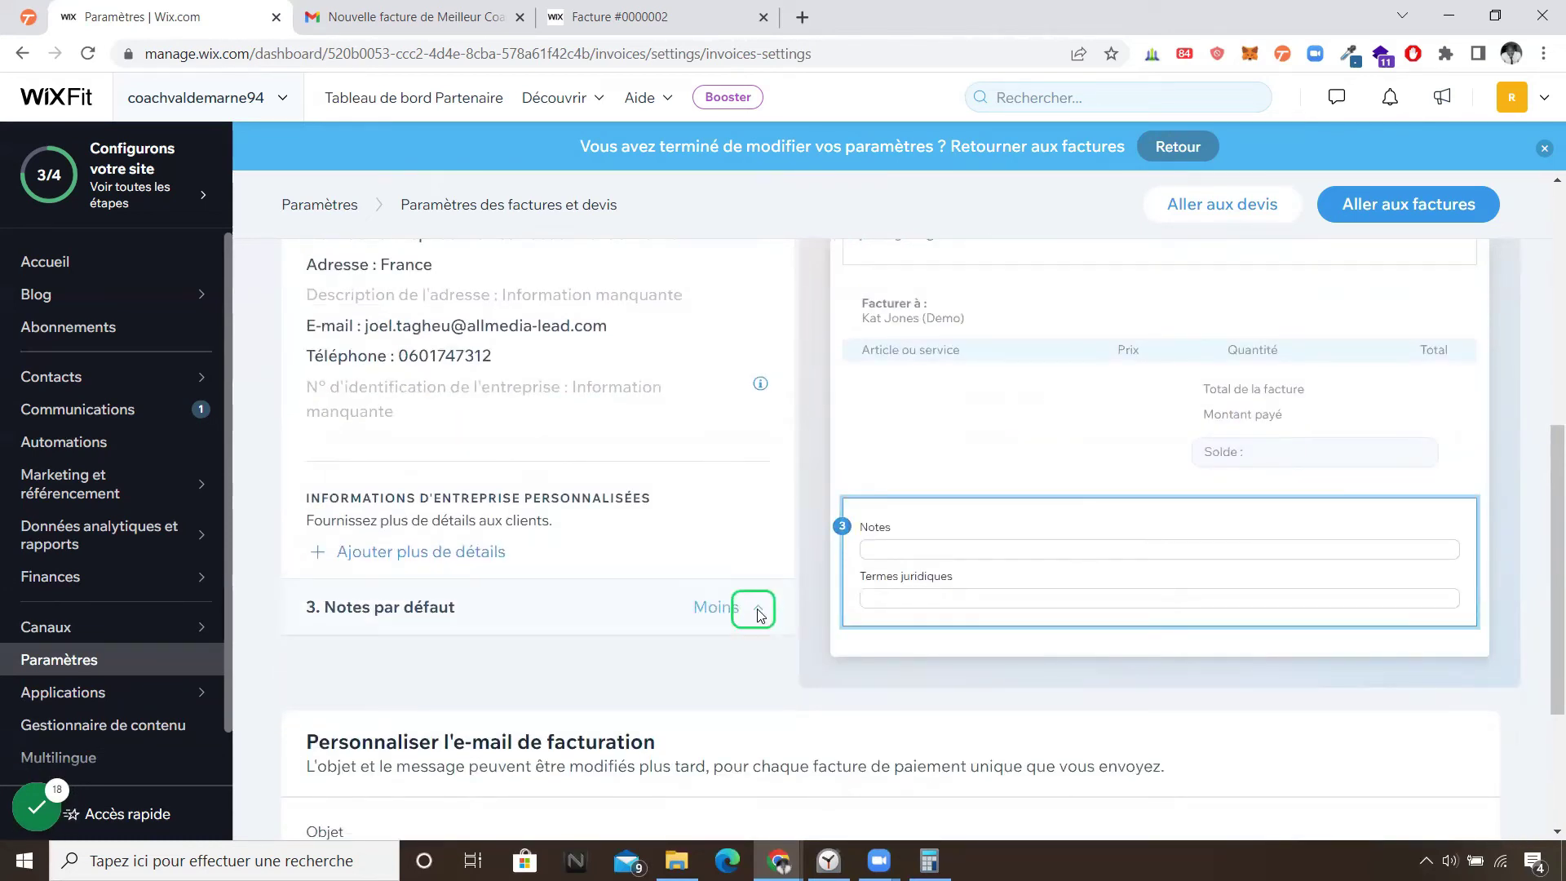
scroll(620, 454, "up", 1)
scroll(620, 453, "up", 1)
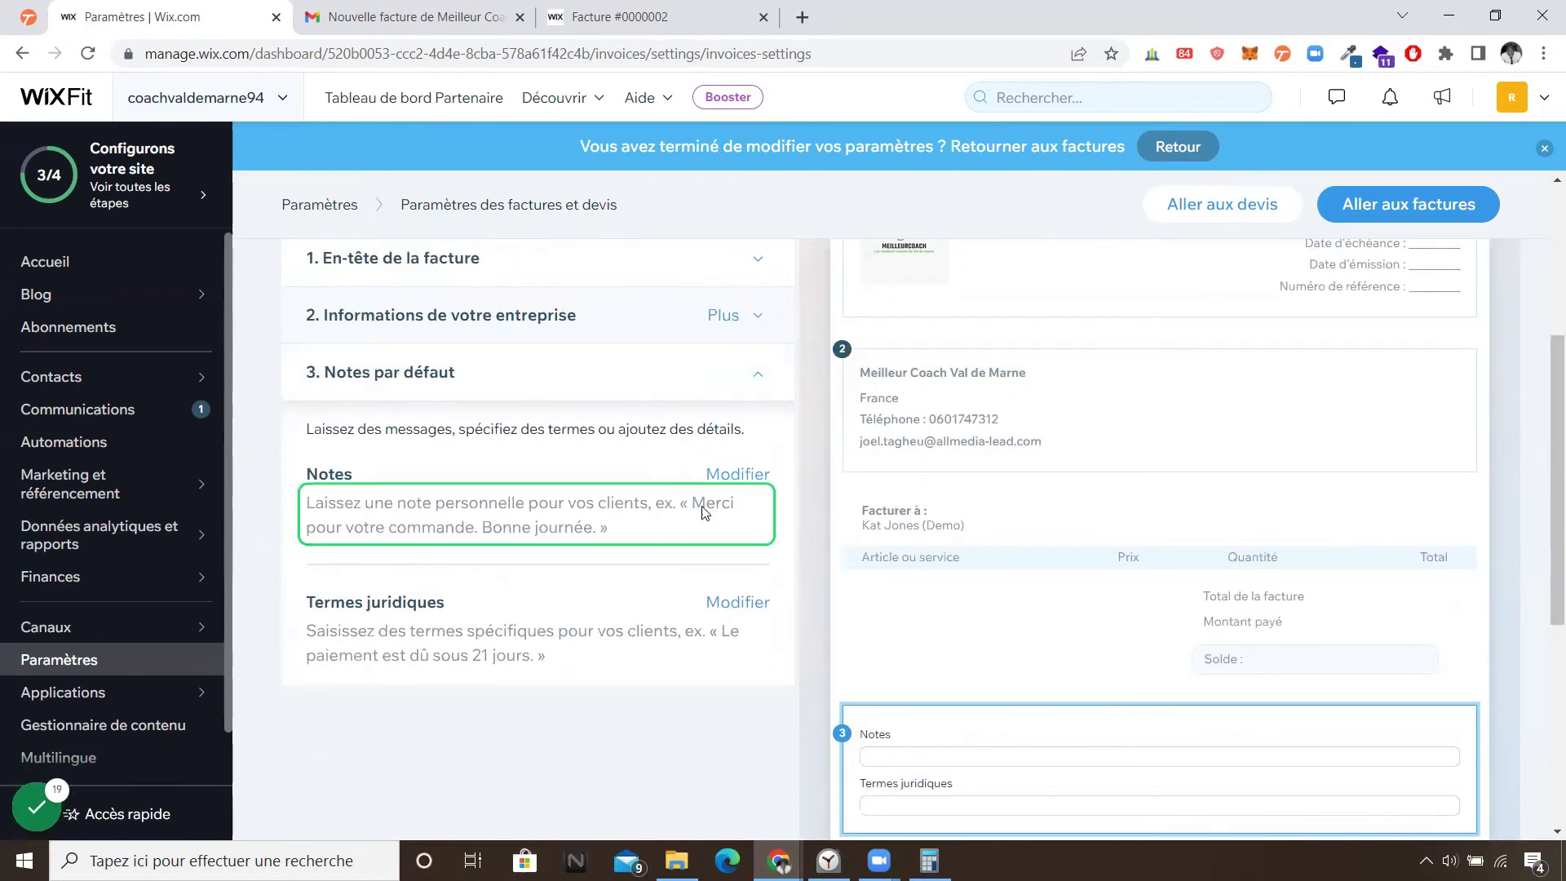
scroll(701, 510, "down", 5)
scroll(799, 538, "down", 1)
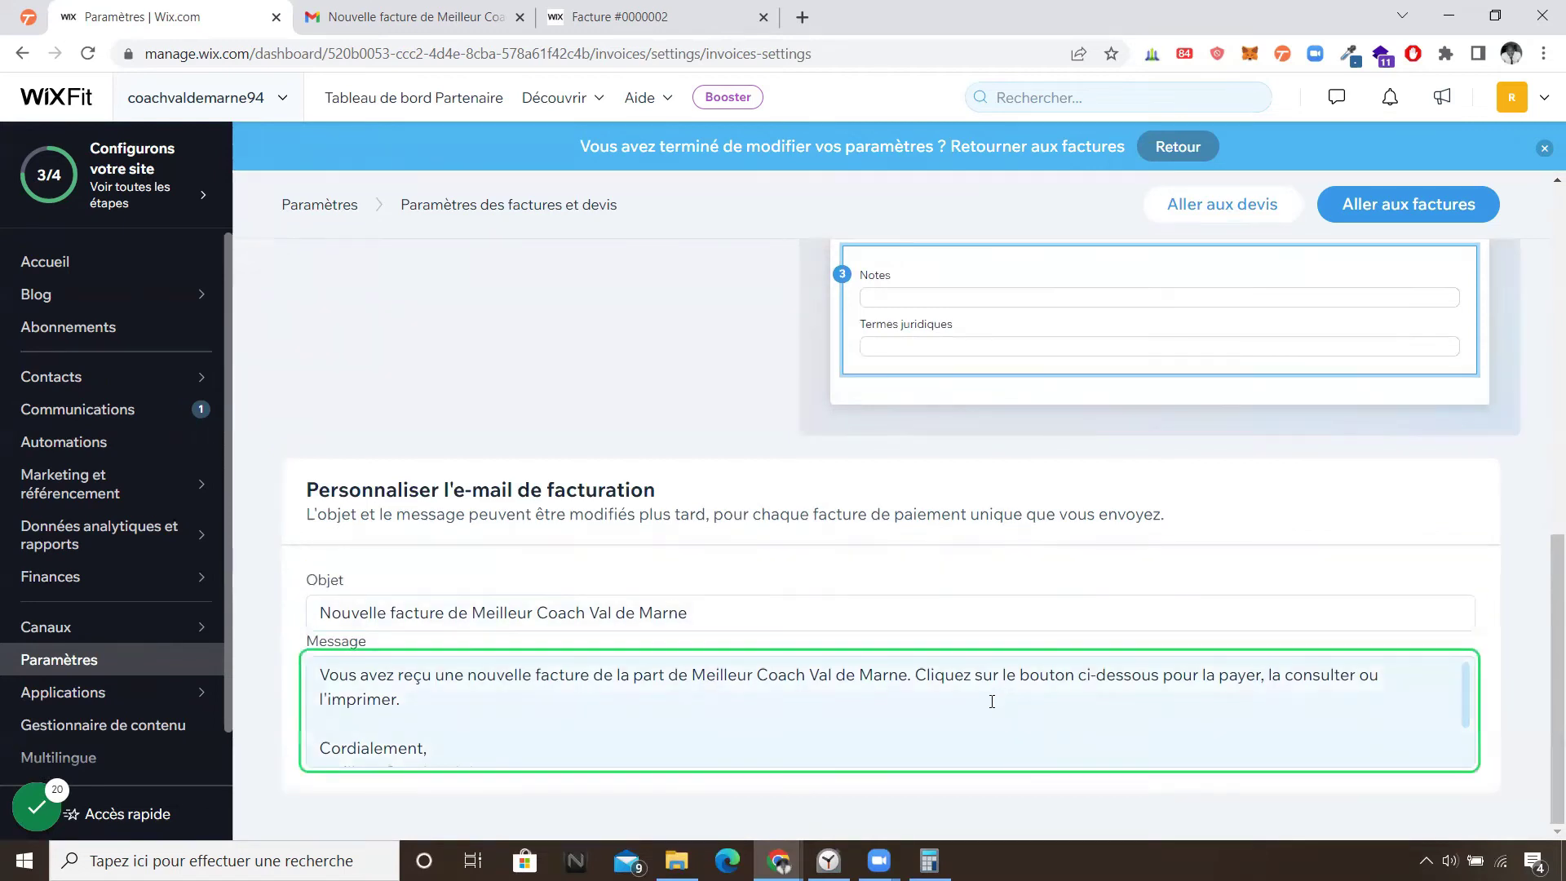
left_click(940, 716)
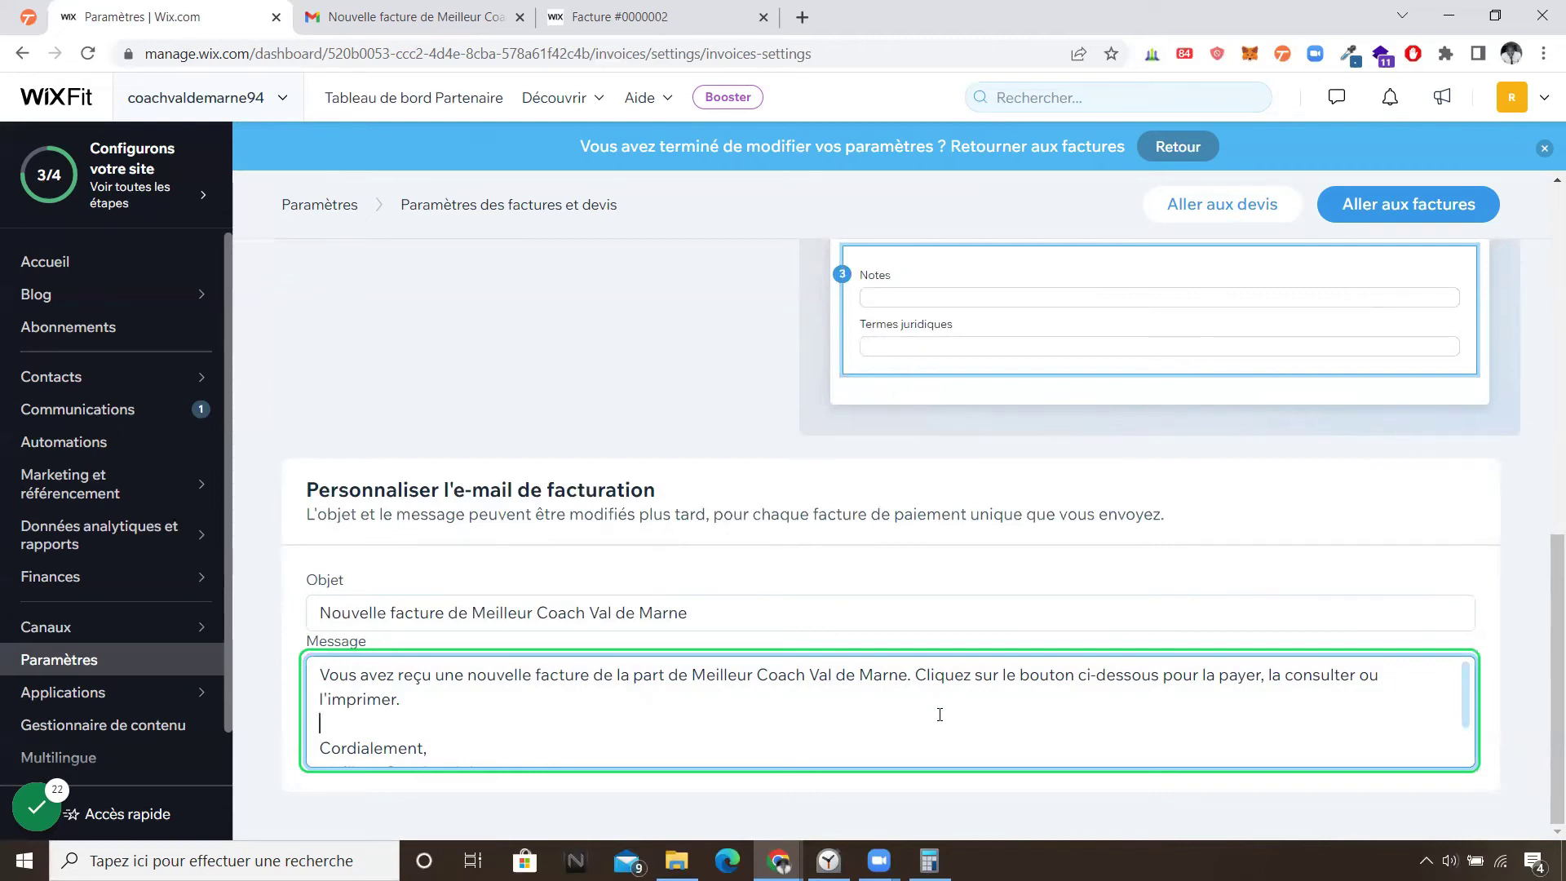
- Open the automation settings for invoices and quotes, and browse the full catalogue of suggested automations down to the customer reminders
scroll(939, 714, "up", 10)
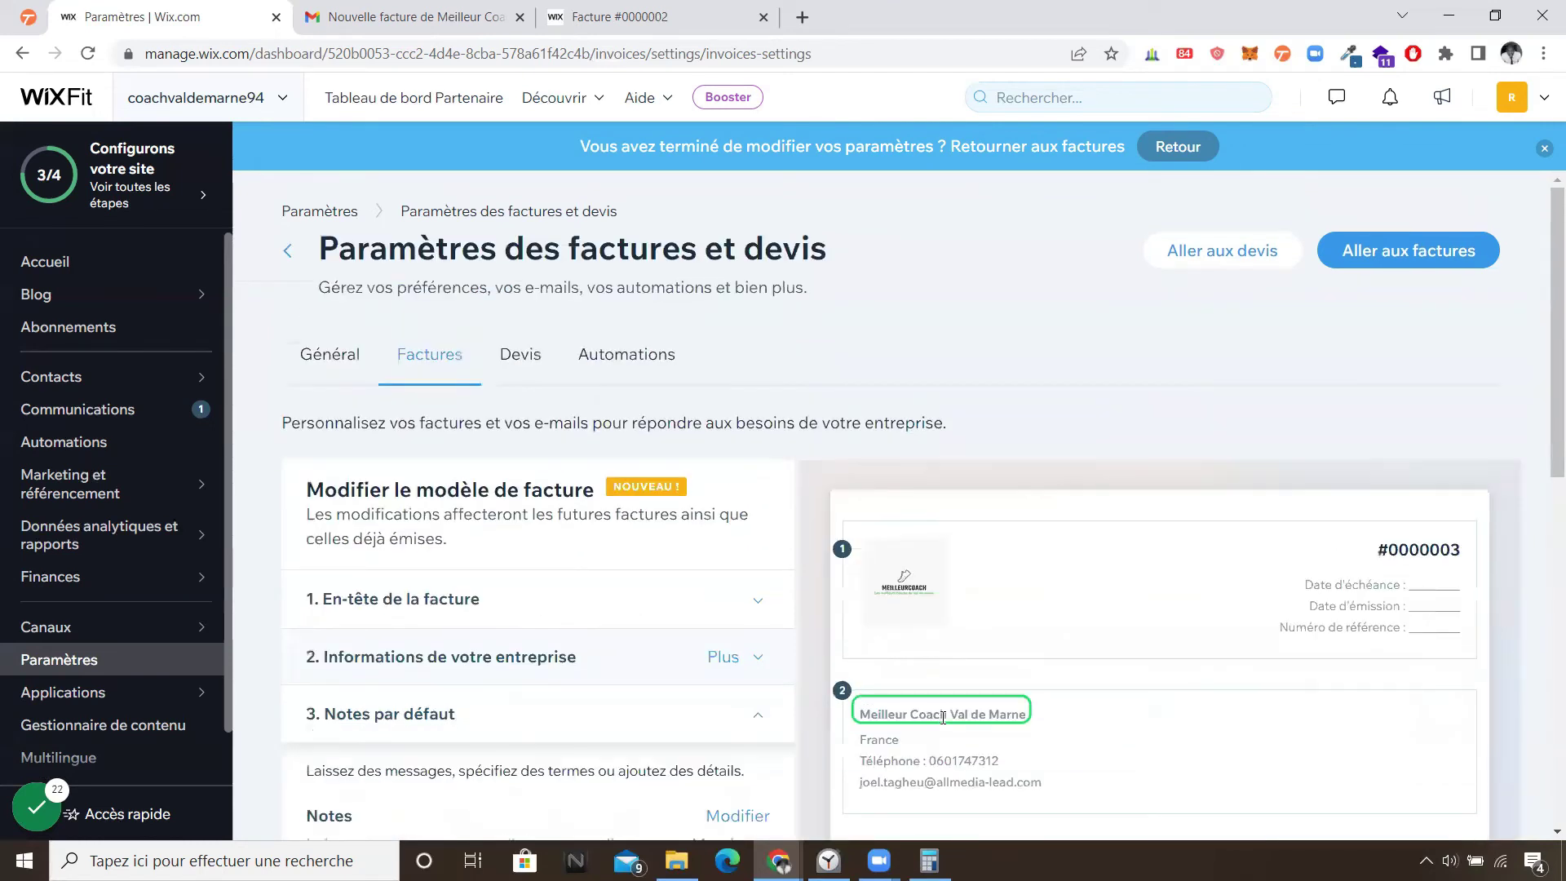
left_click(642, 343)
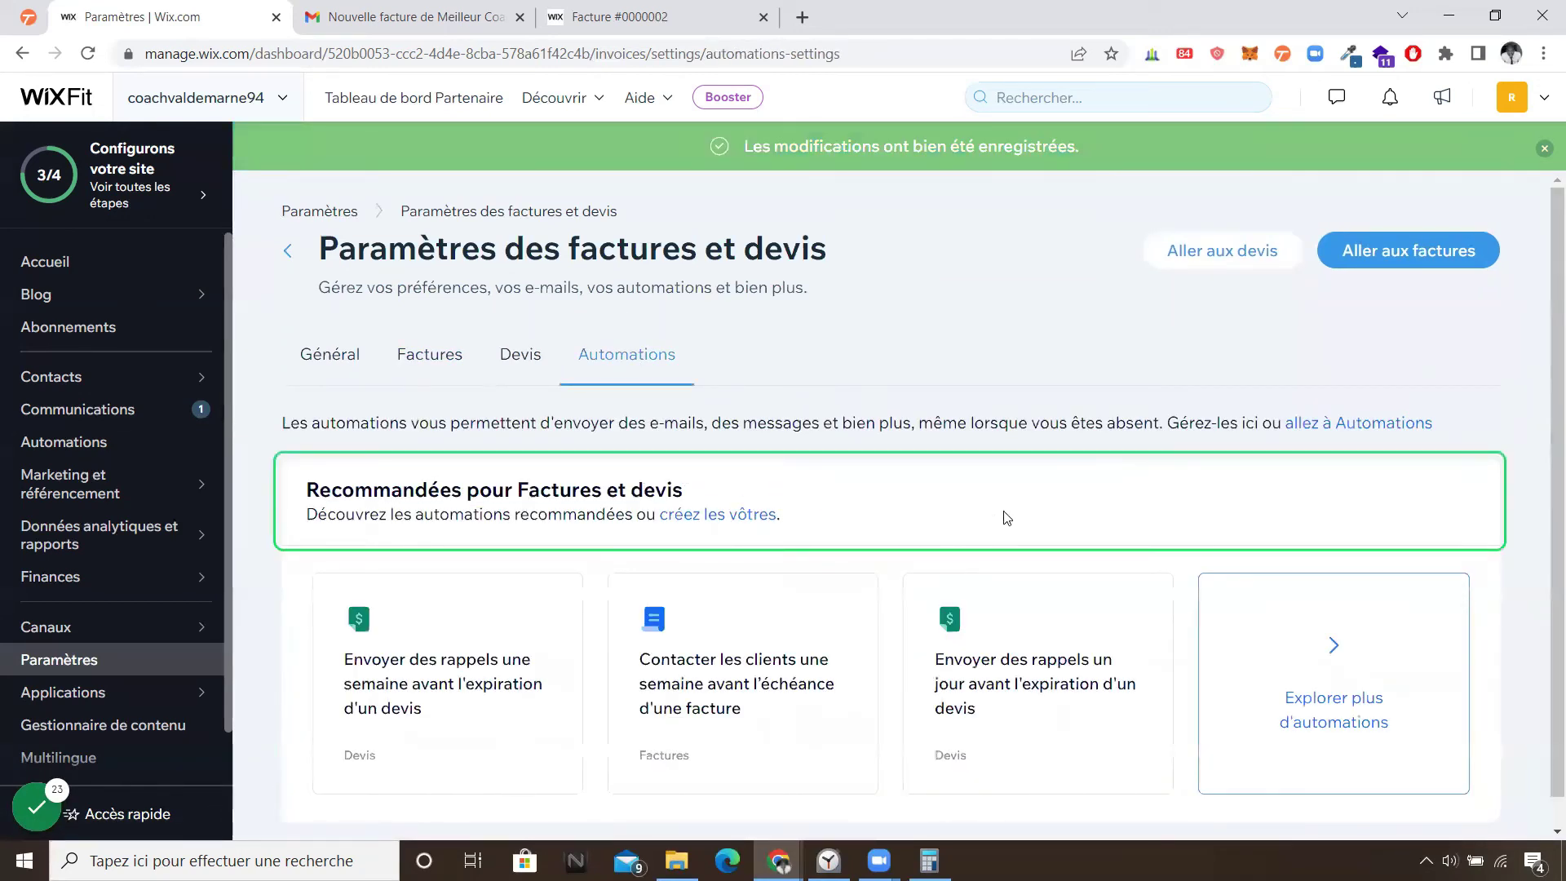
scroll(1240, 591, "down", 1)
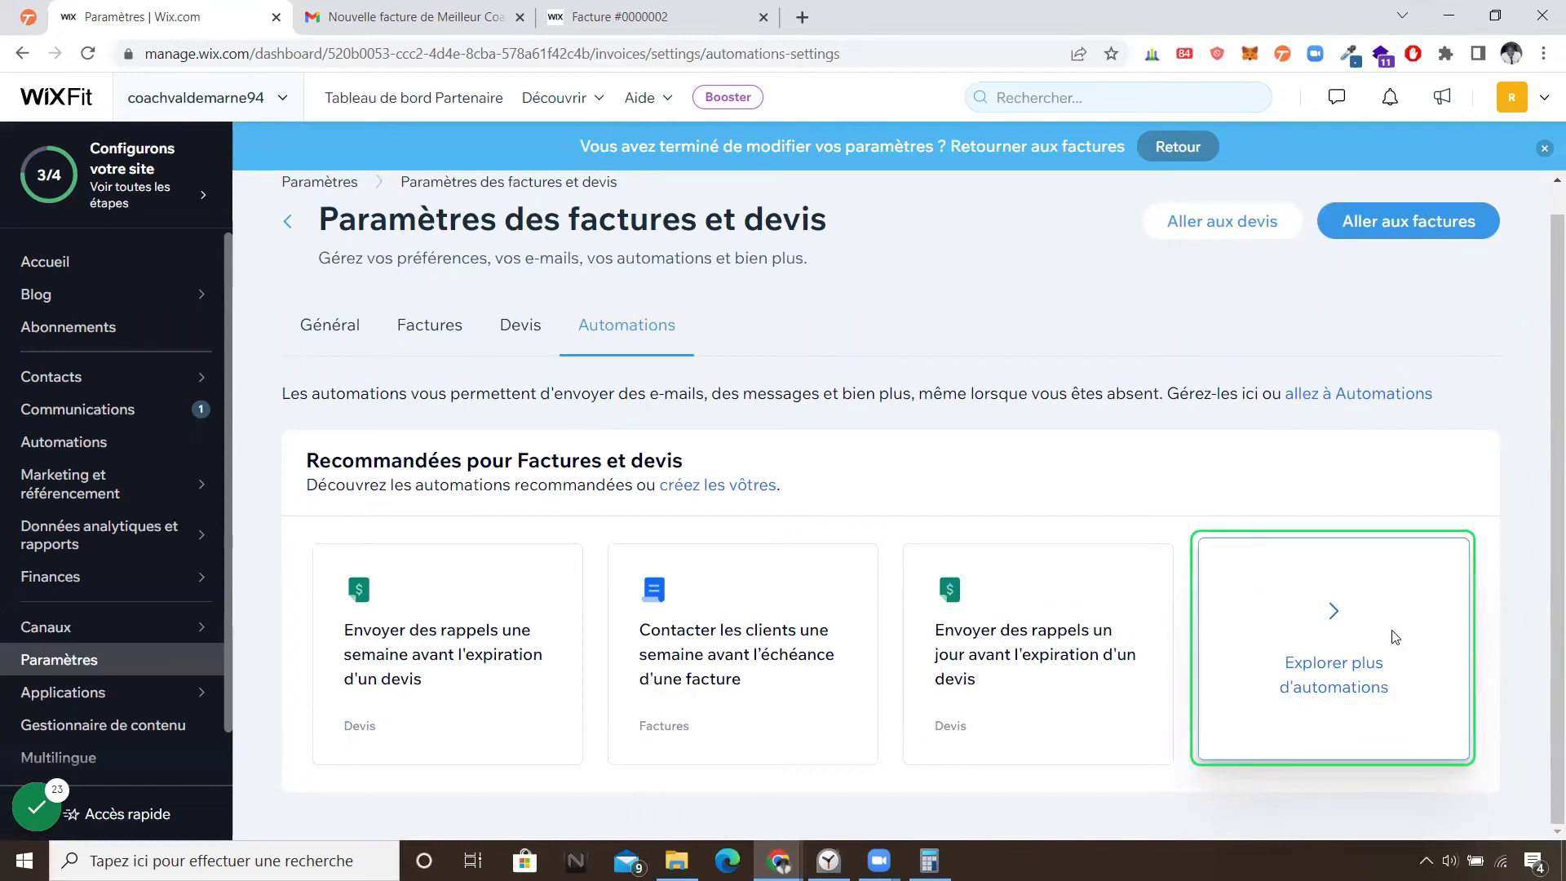
left_click(1337, 653)
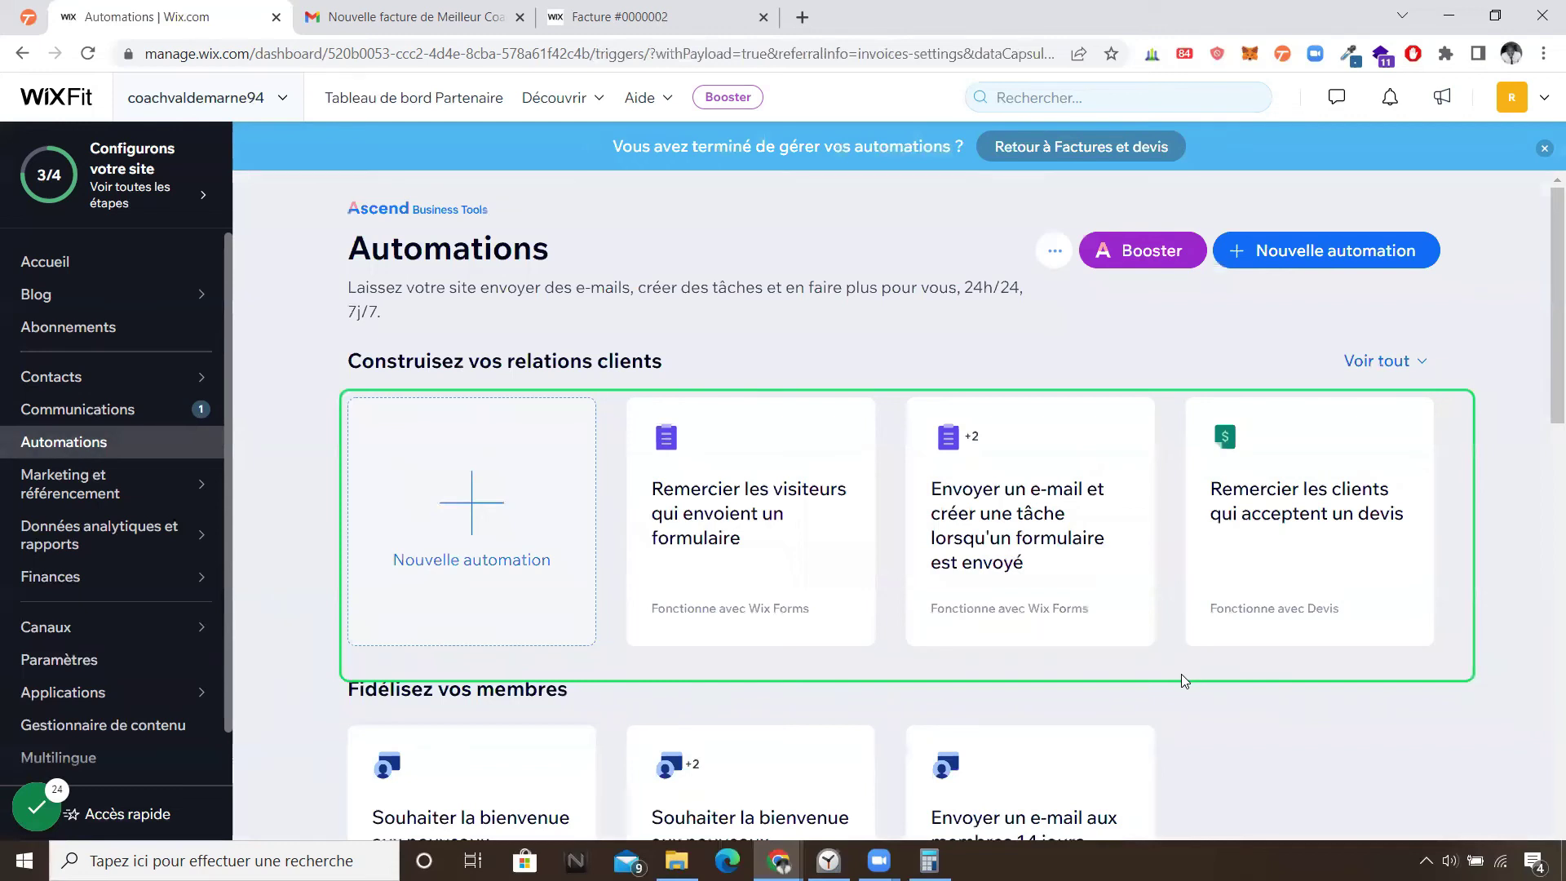
scroll(1181, 677, "down", 2)
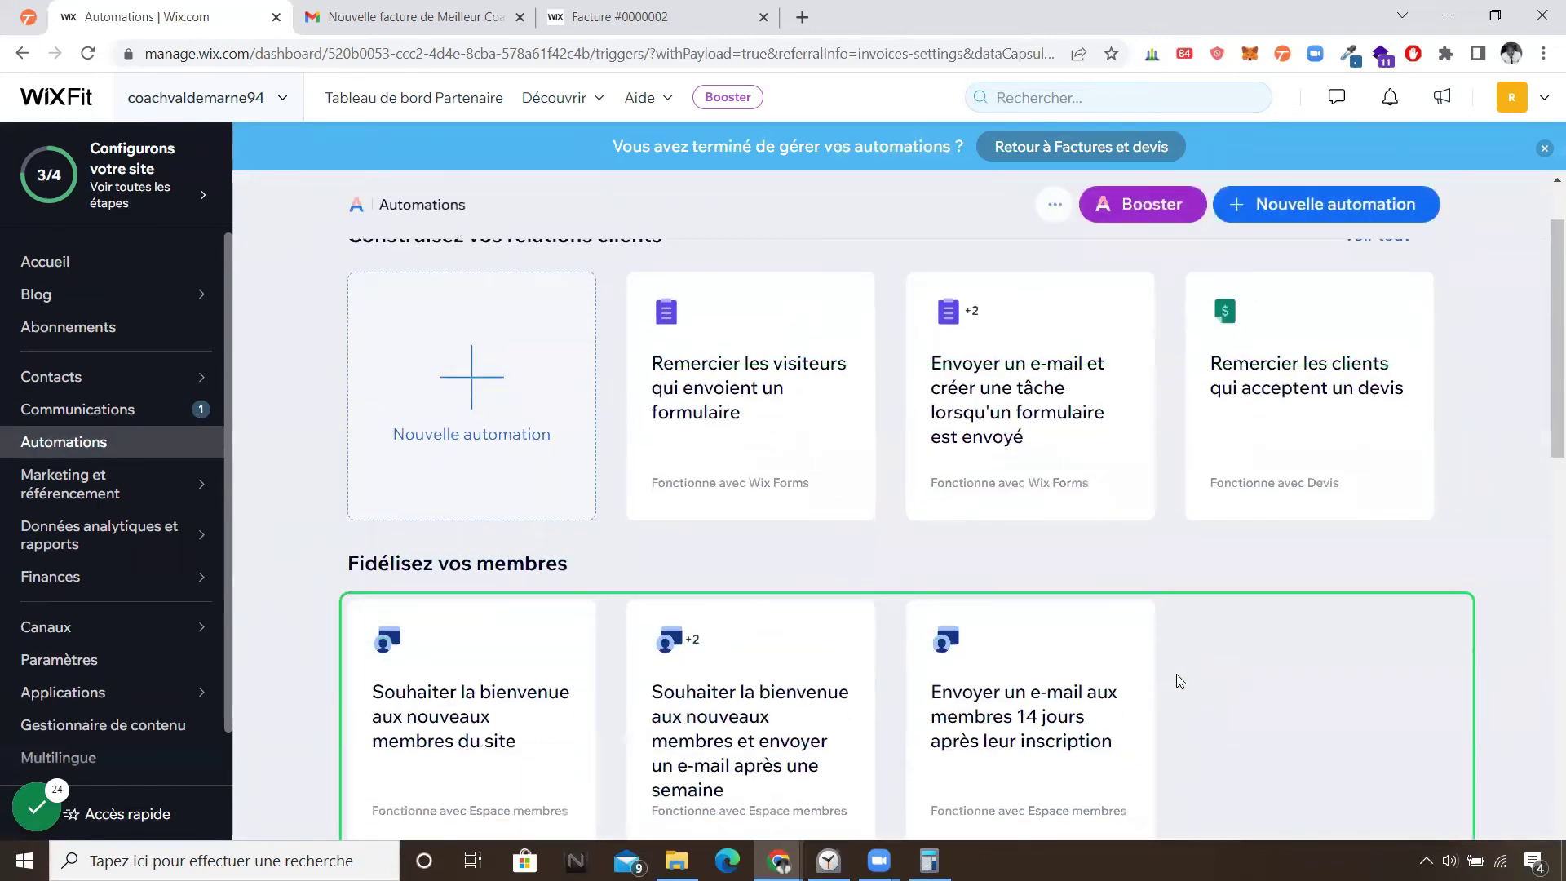
scroll(1176, 674, "up", 2)
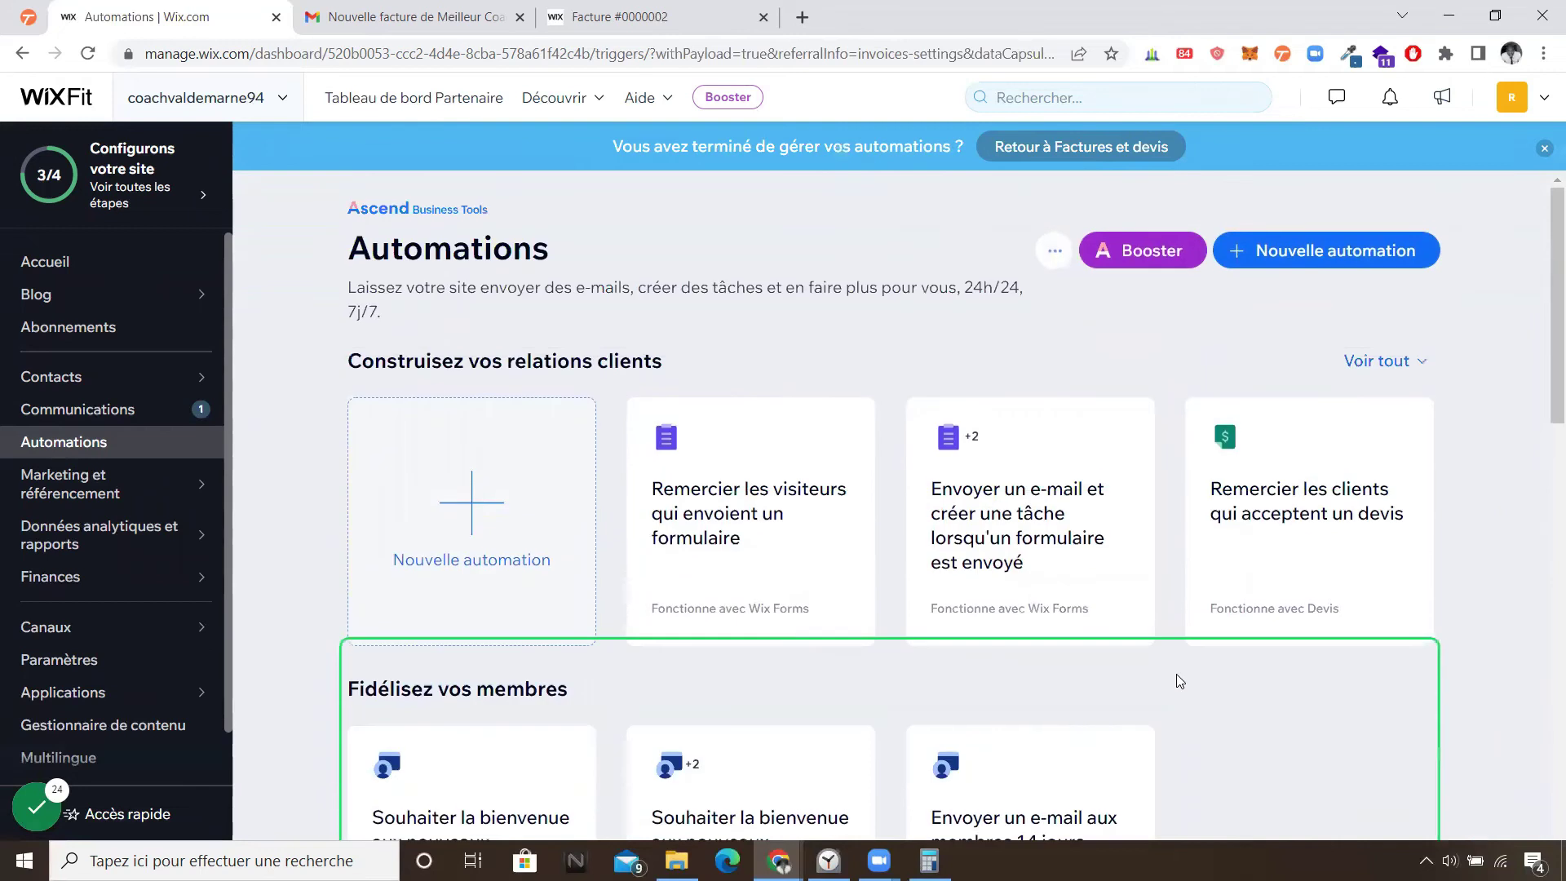
scroll(1173, 674, "down", 4)
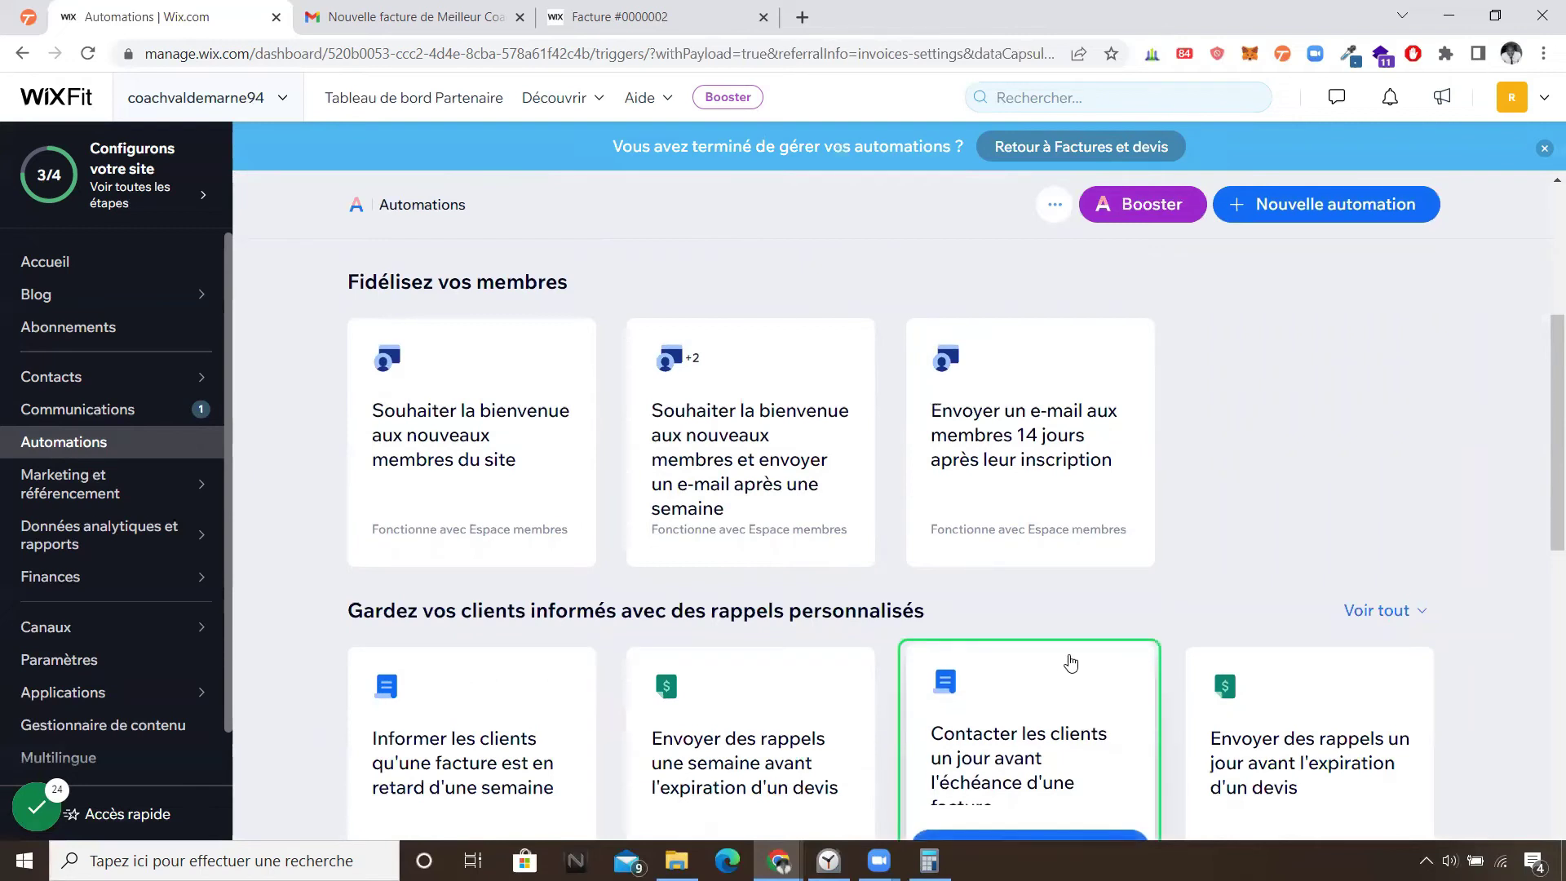
- Open the suggested automation that contacts clients one day before an invoice is due, and review its trigger options
scroll(1367, 549, "down", 2)
scroll(1368, 550, "down", 1)
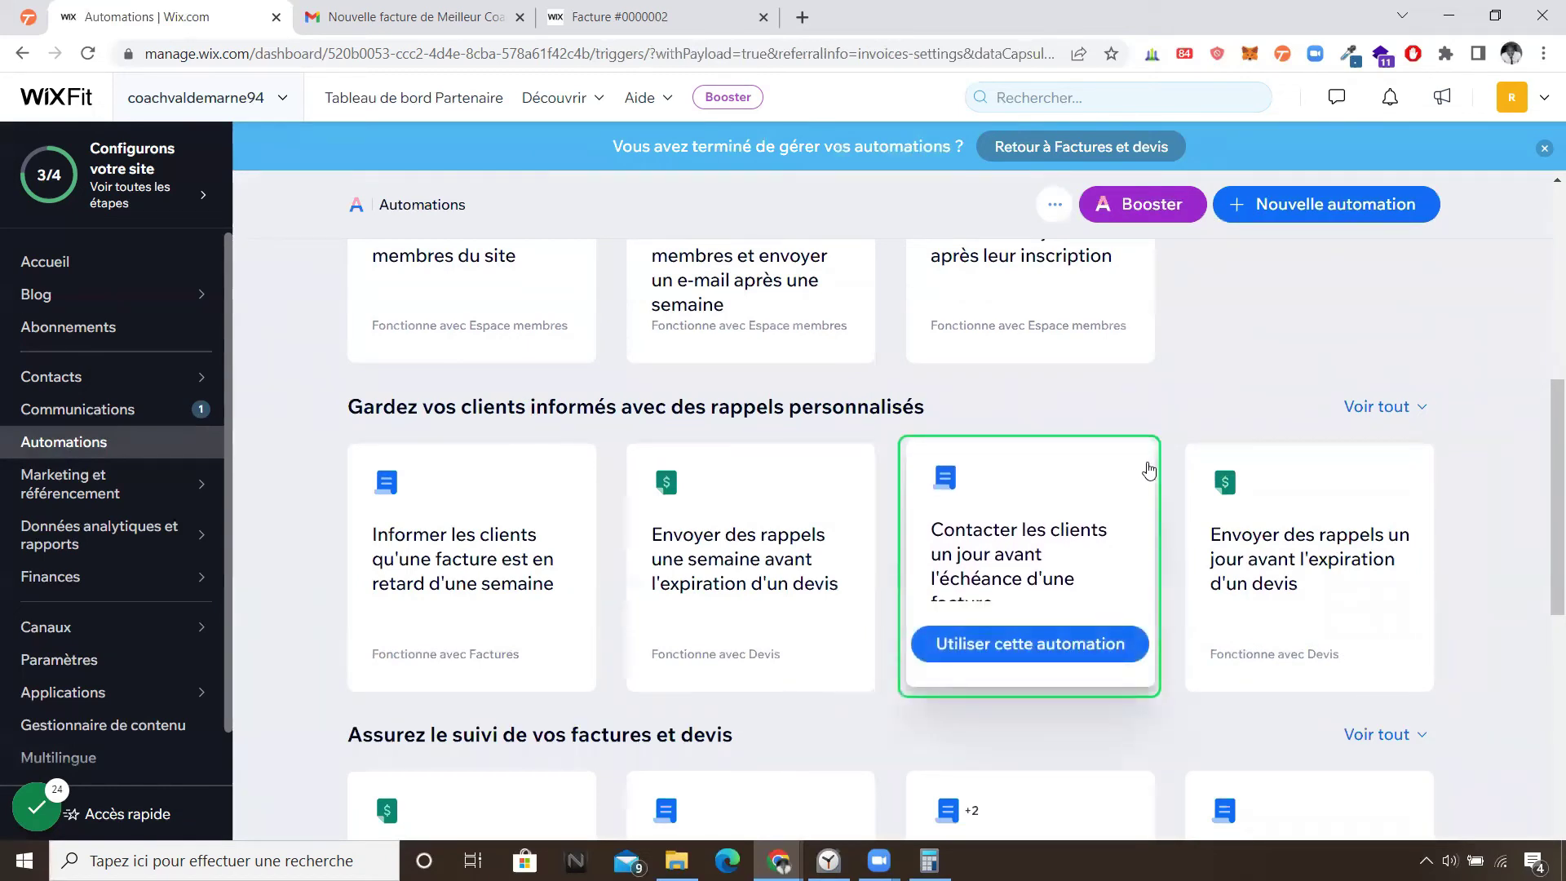
left_click(1150, 469)
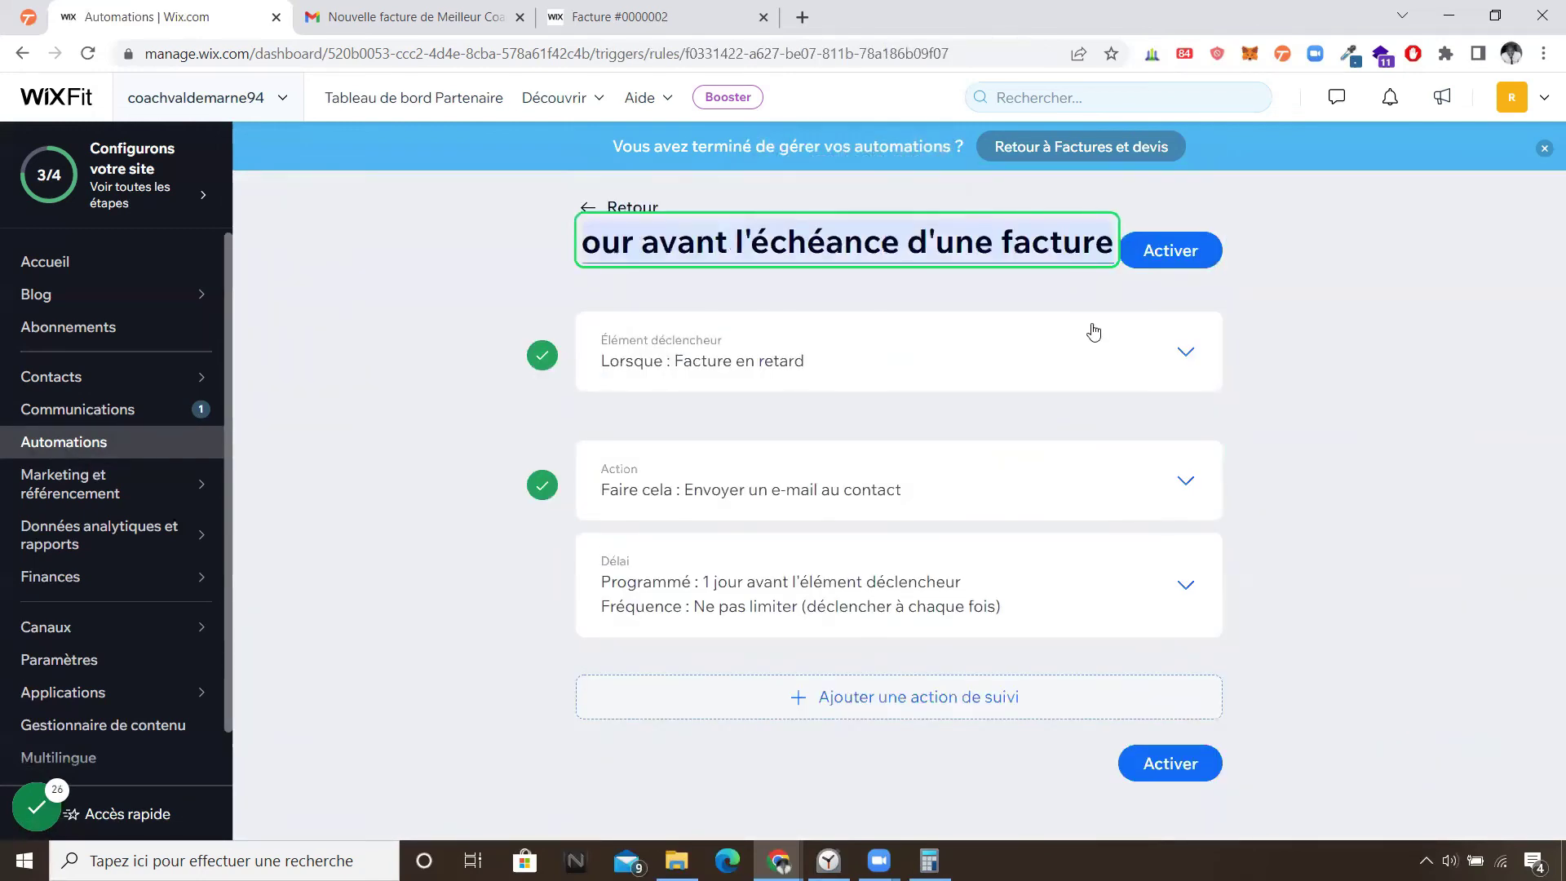
left_click(1062, 374)
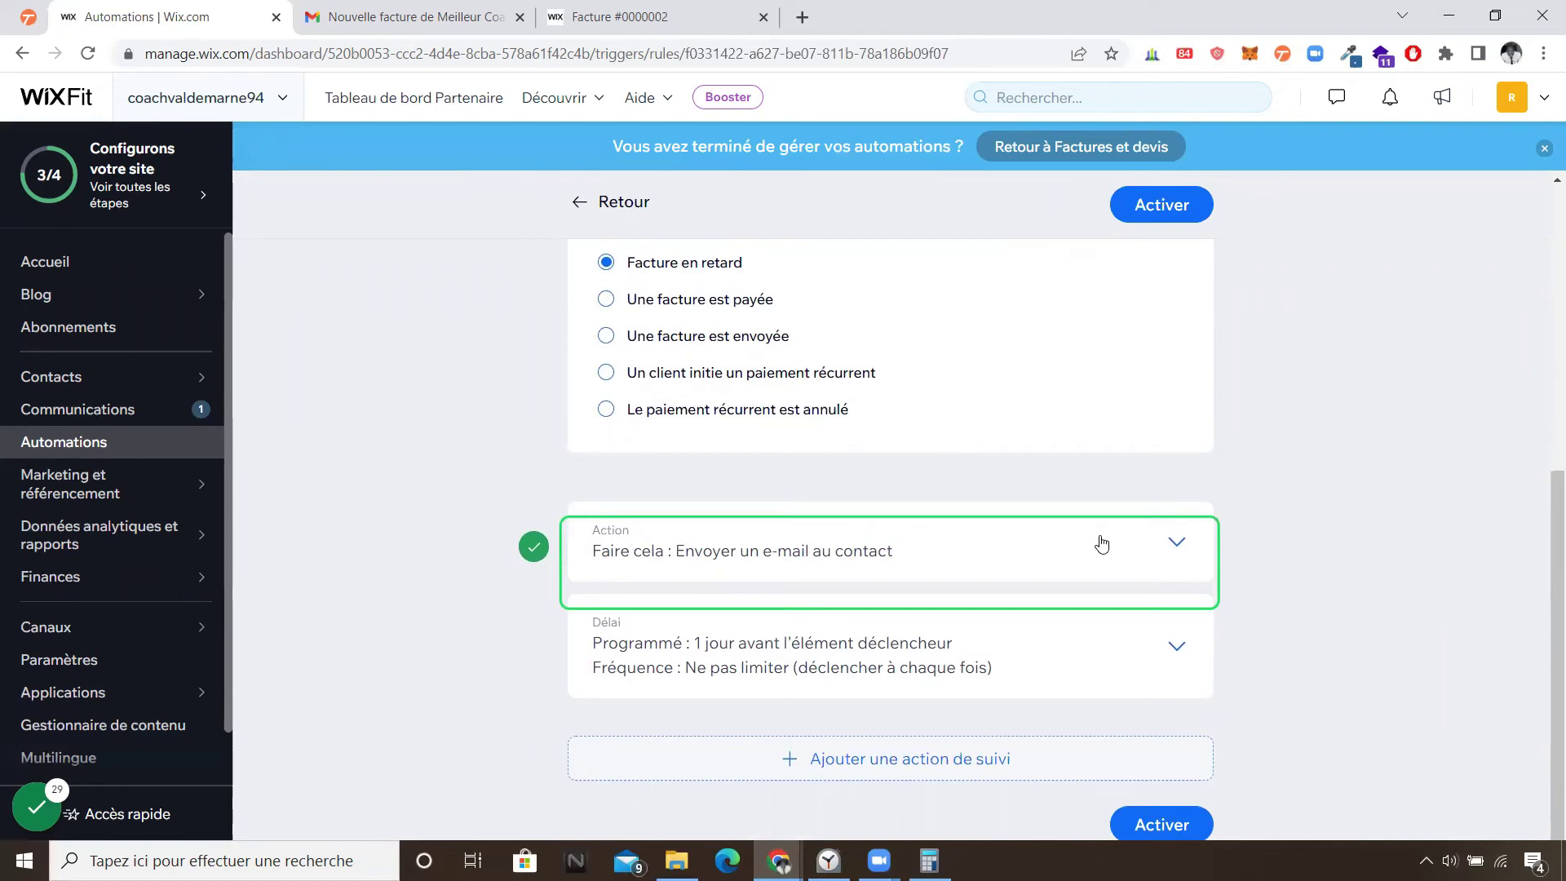
scroll(1101, 542, "up", 1)
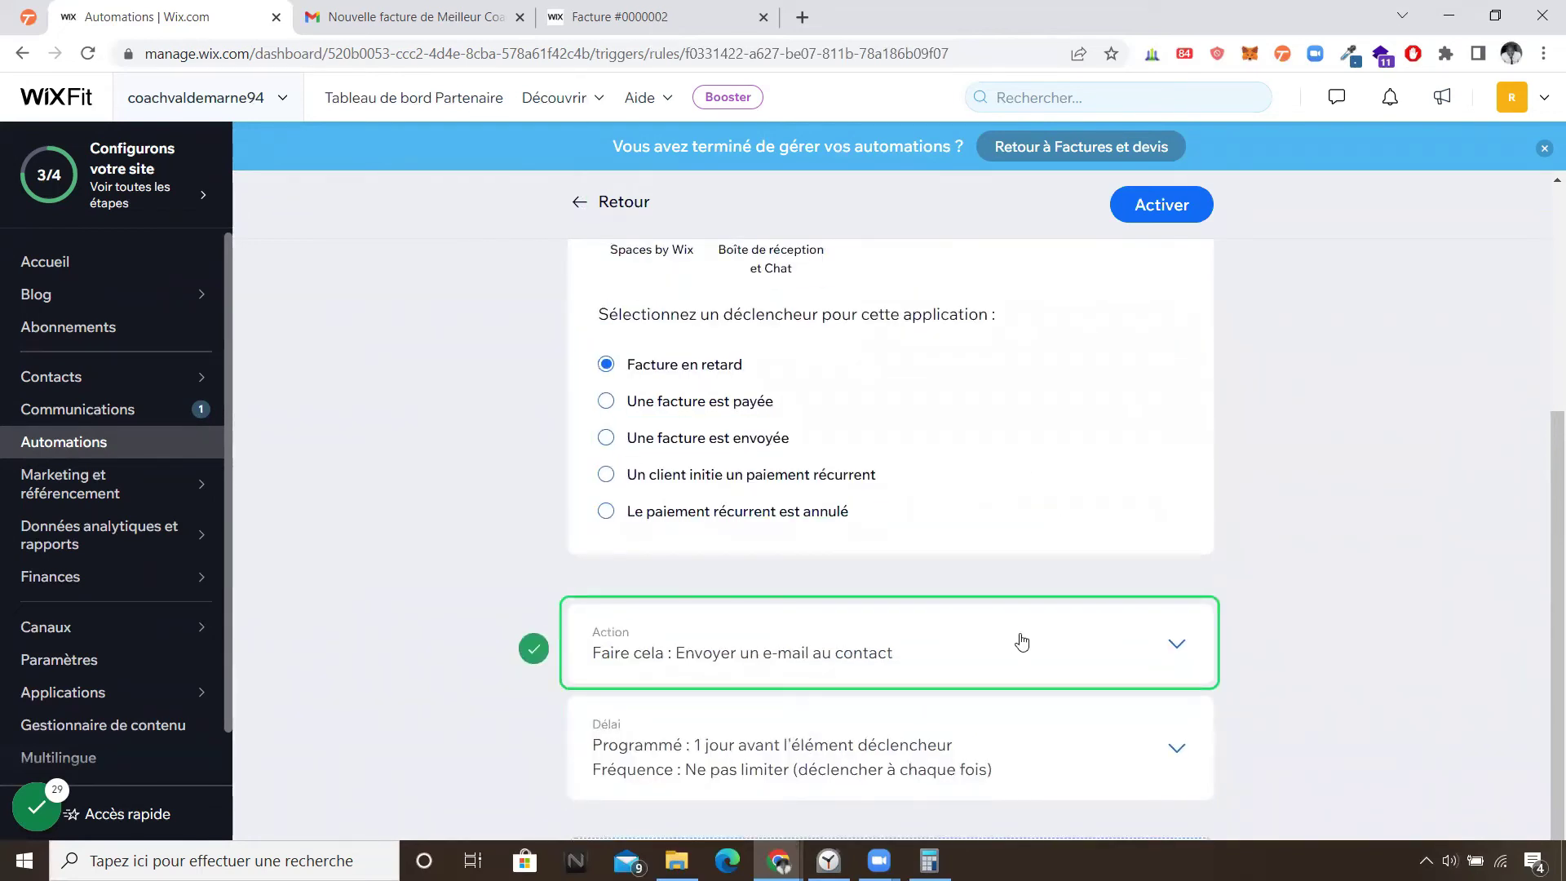
scroll(1022, 627, "down", 1)
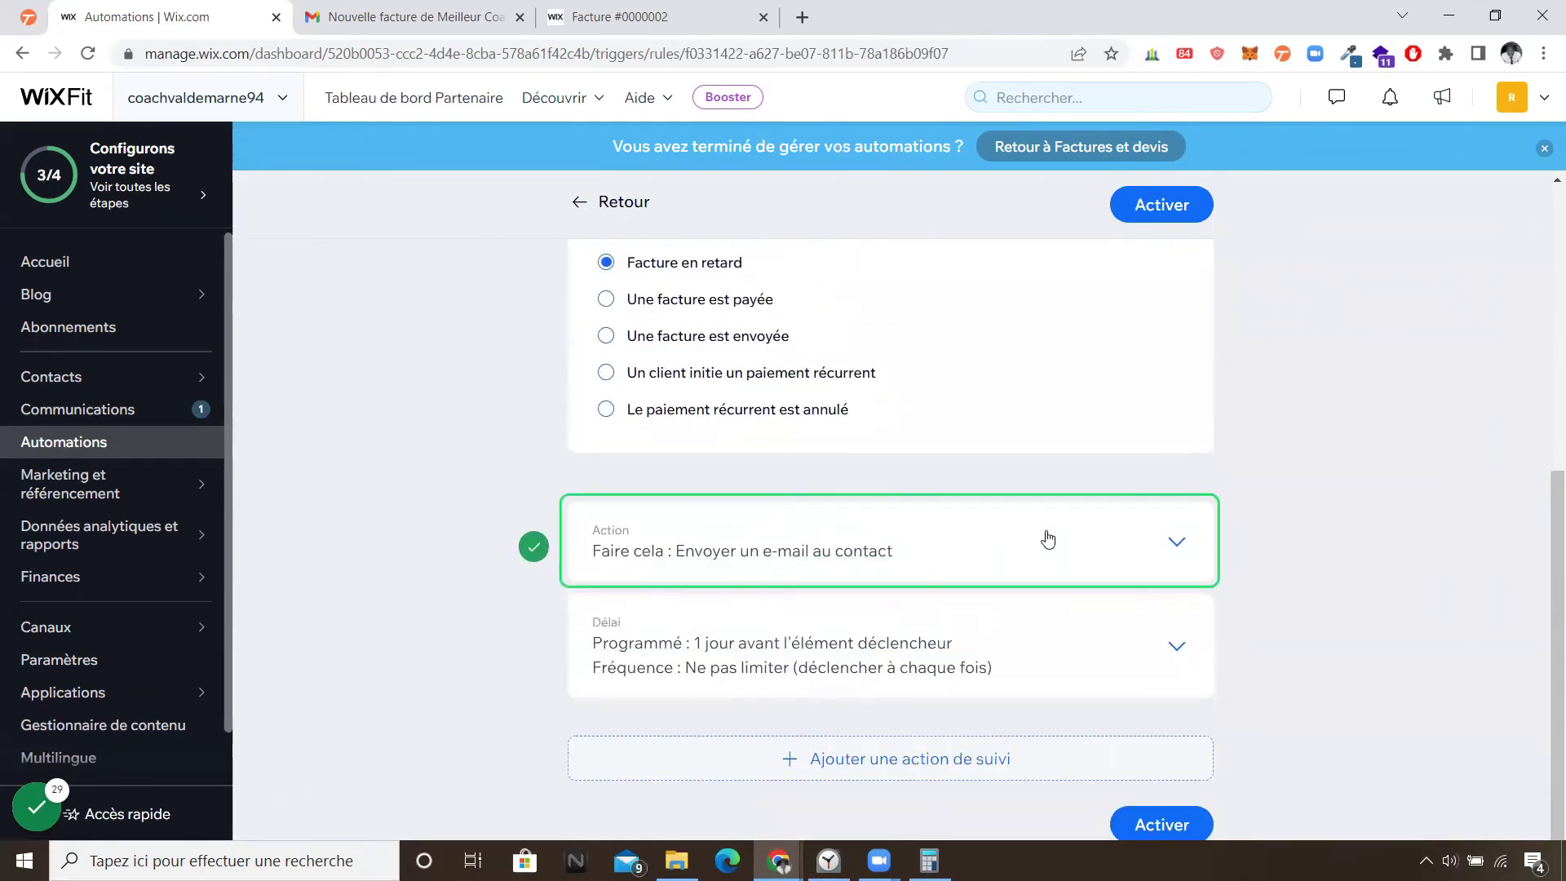
- Expand the automation's action and examine the available responses, the sender details and the reminder e-mail template
left_click(1035, 561)
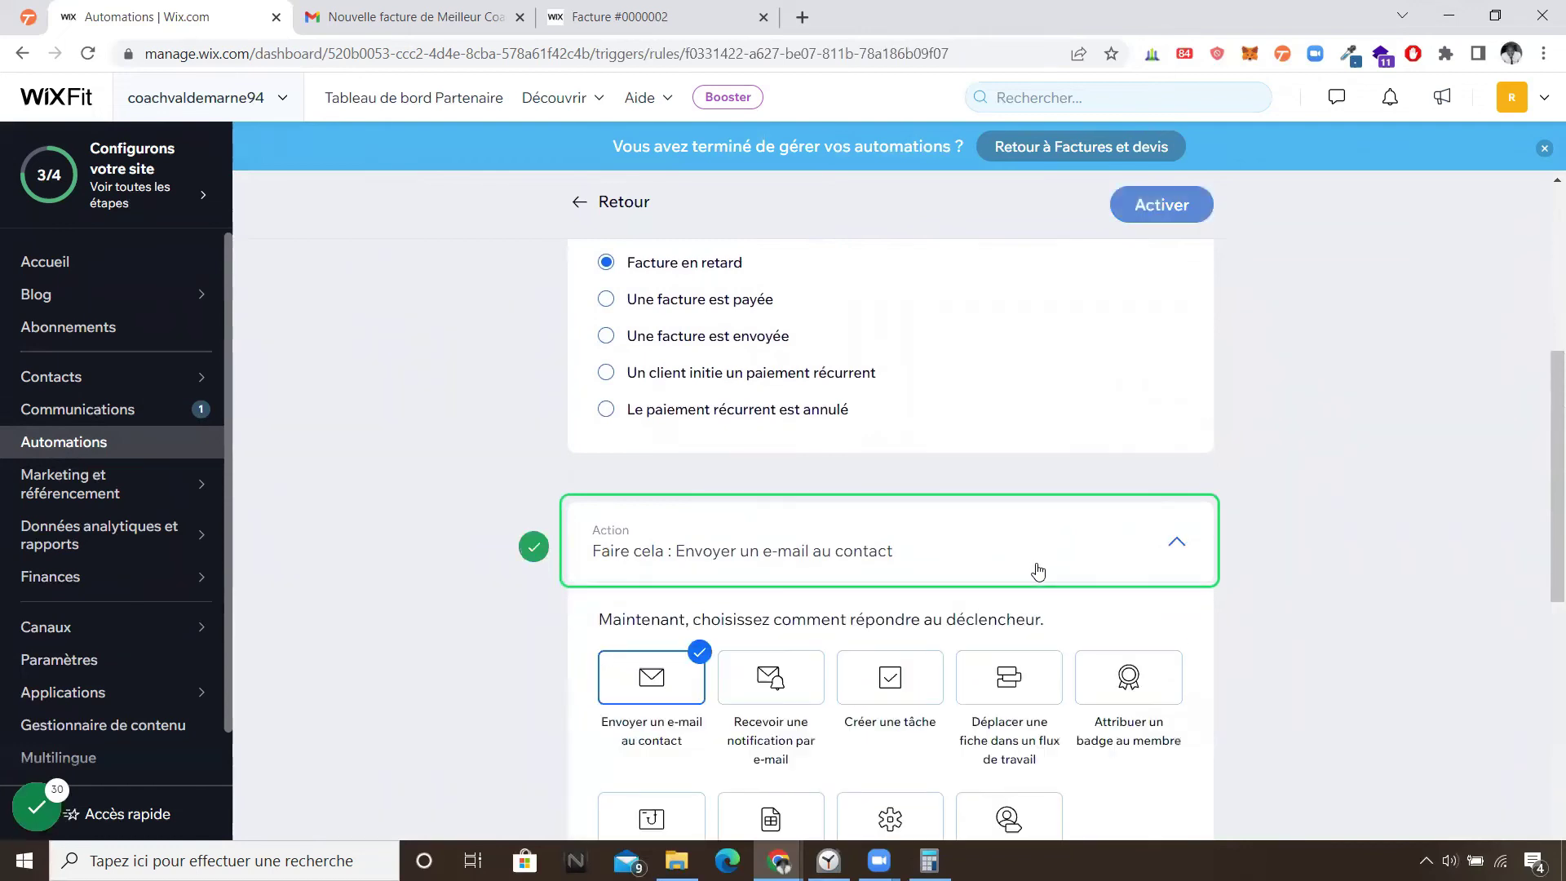
scroll(1049, 570, "down", 1)
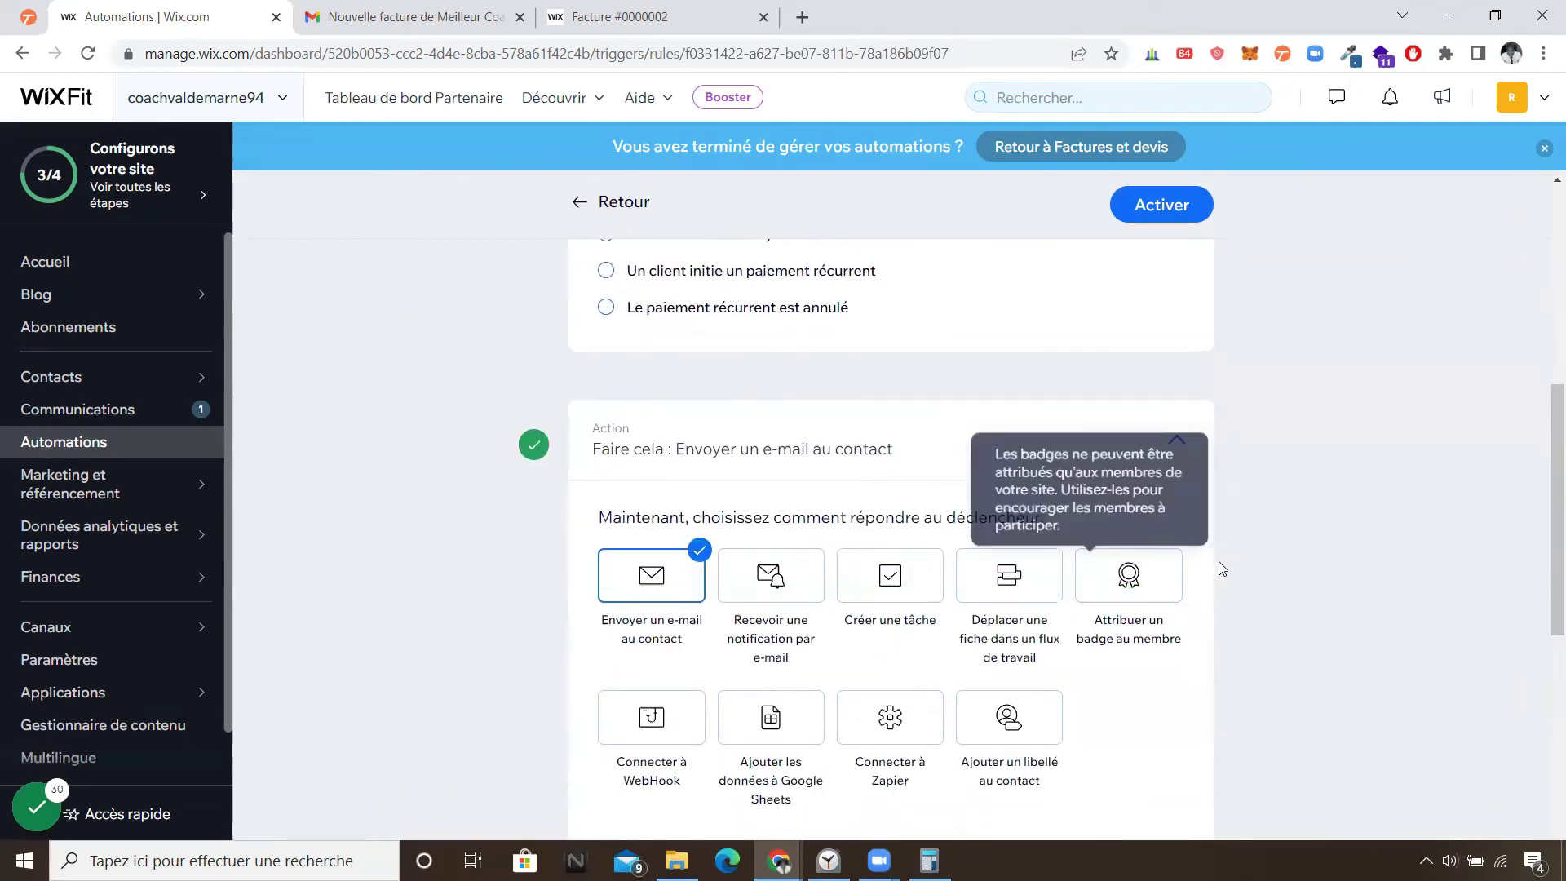
scroll(1207, 563, "down", 1)
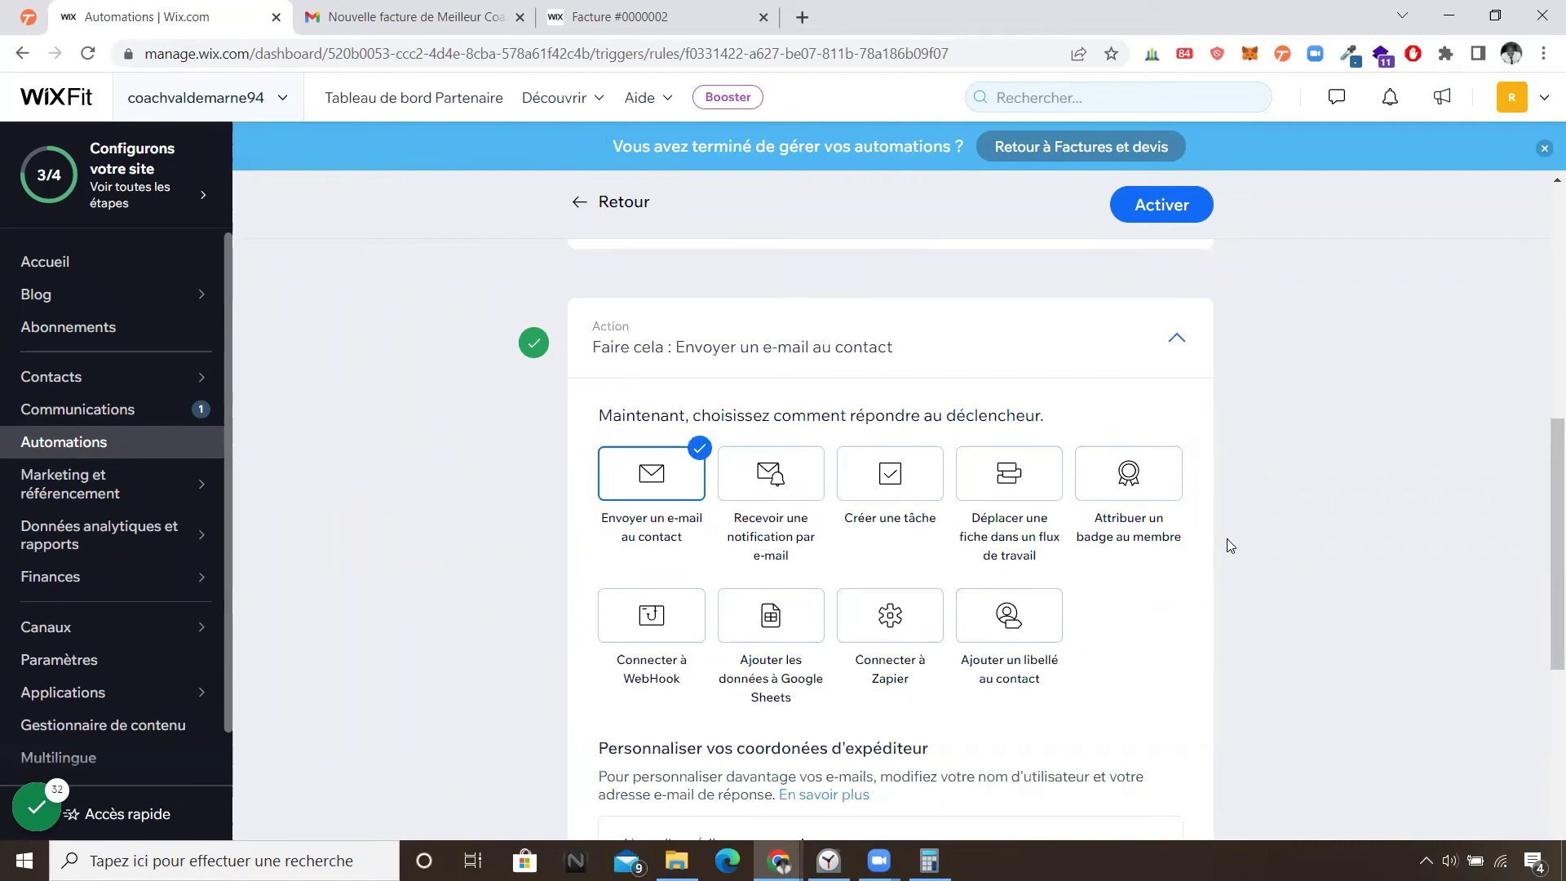
scroll(1226, 538, "down", 3)
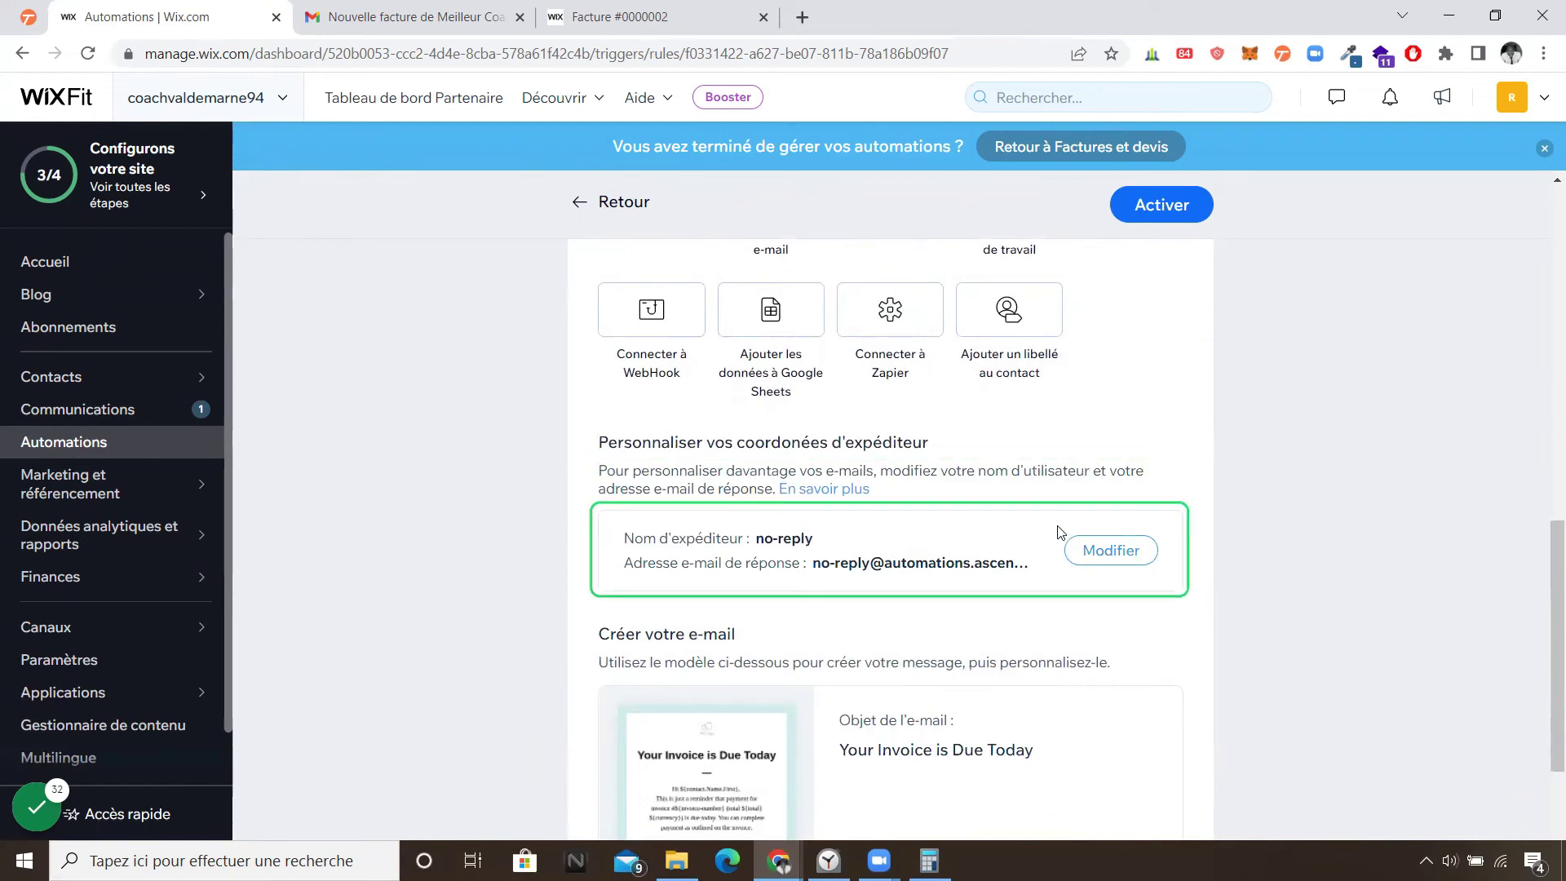
scroll(1027, 524, "down", 1)
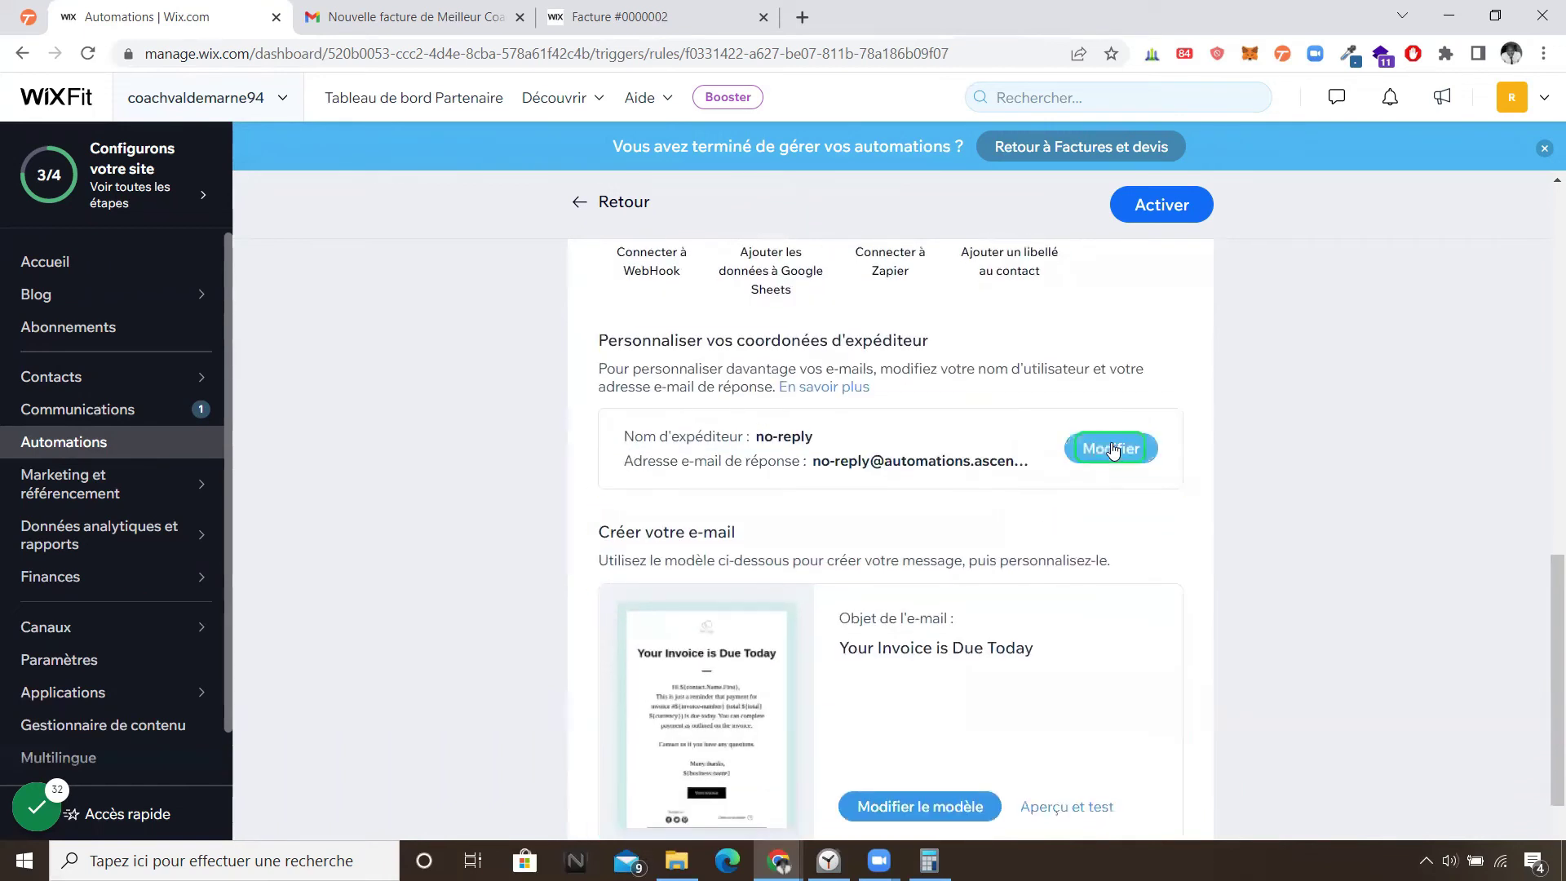
scroll(1112, 450, "down", 1)
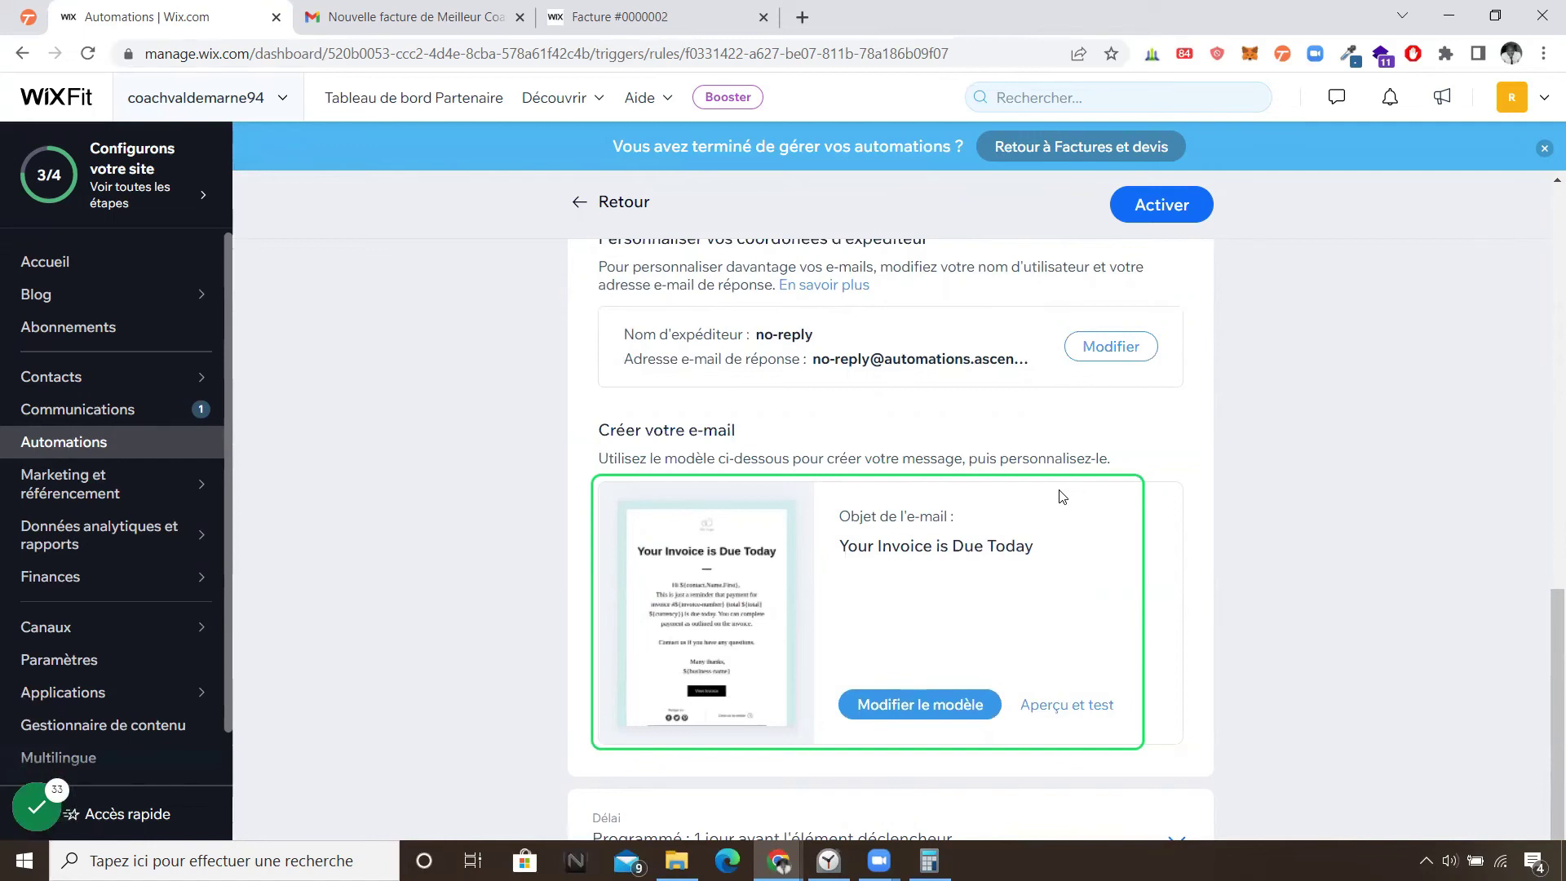
scroll(1020, 494, "down", 1)
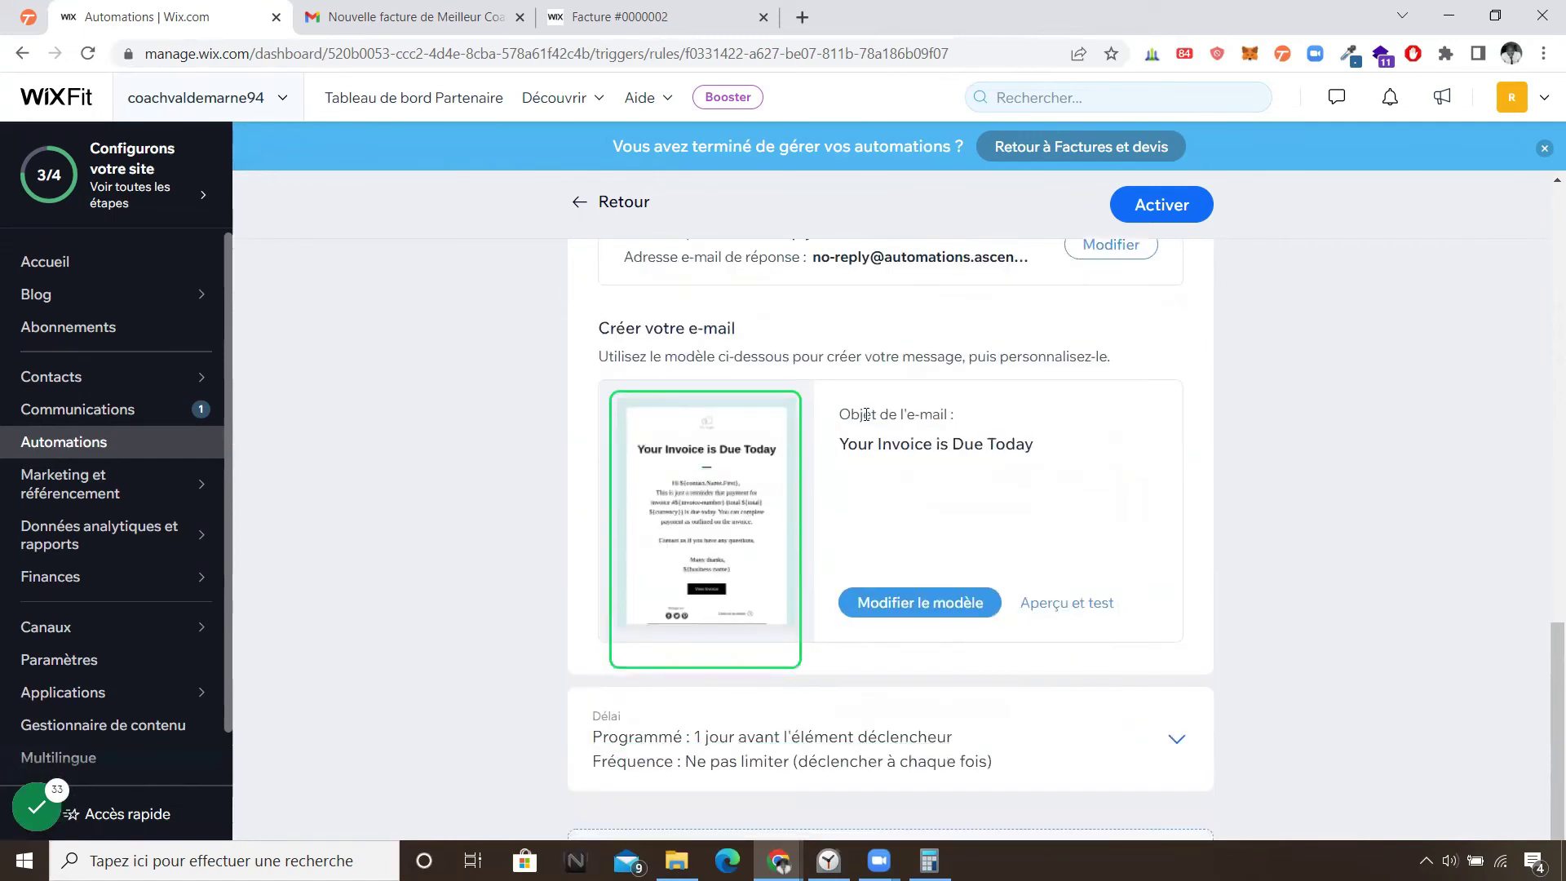
- Try to edit the reminder e-mail template, dismiss the sender details request, and review the automation from its trigger to its delay
left_click(970, 604)
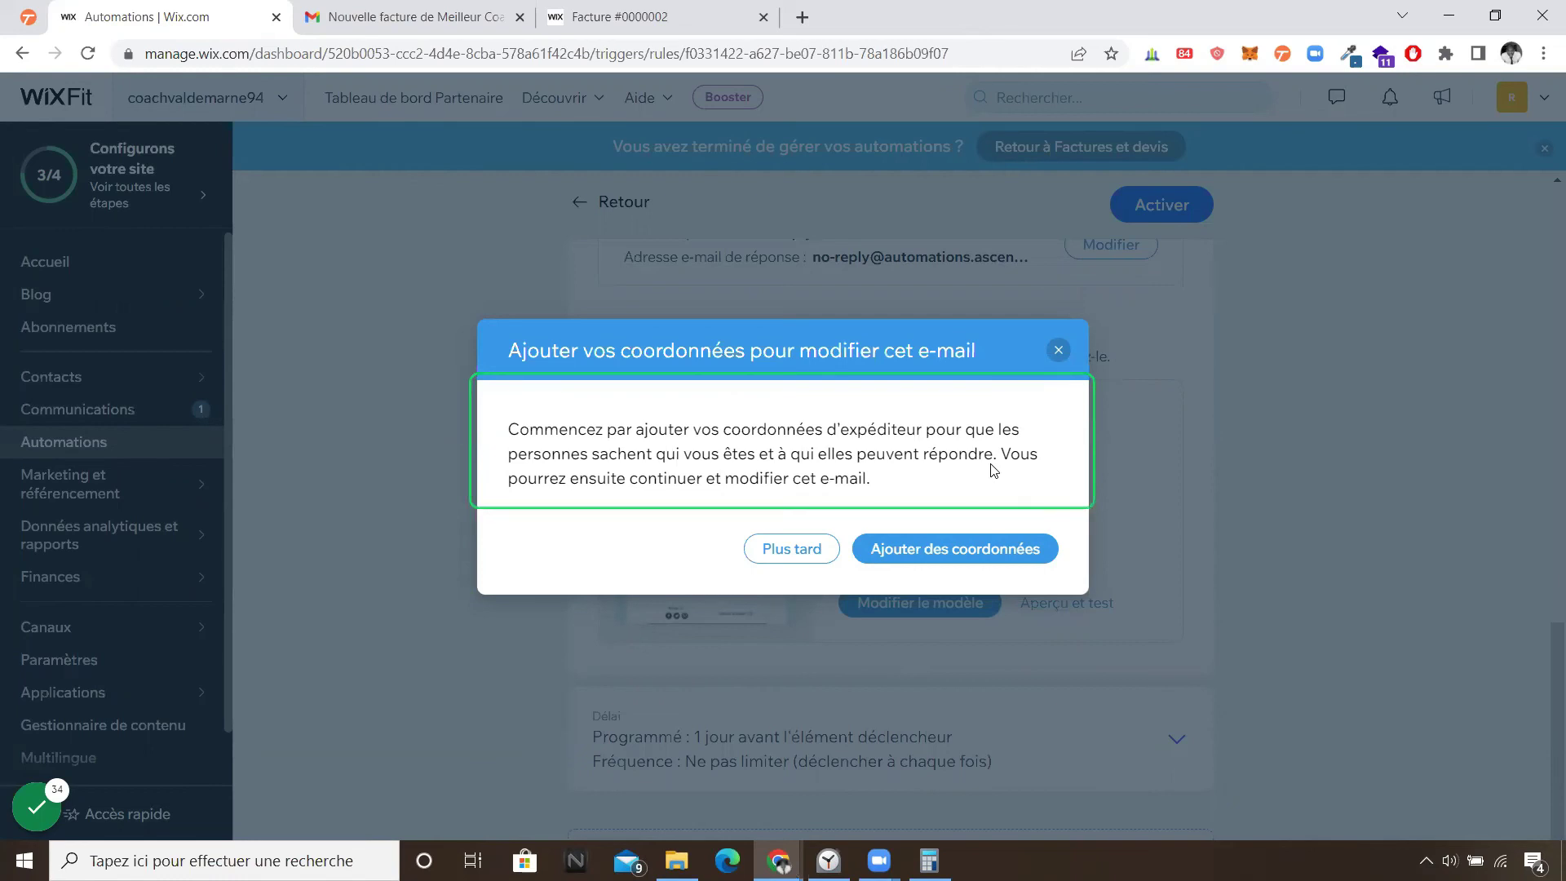
left_click(1058, 350)
scroll(1045, 730, "down", 2)
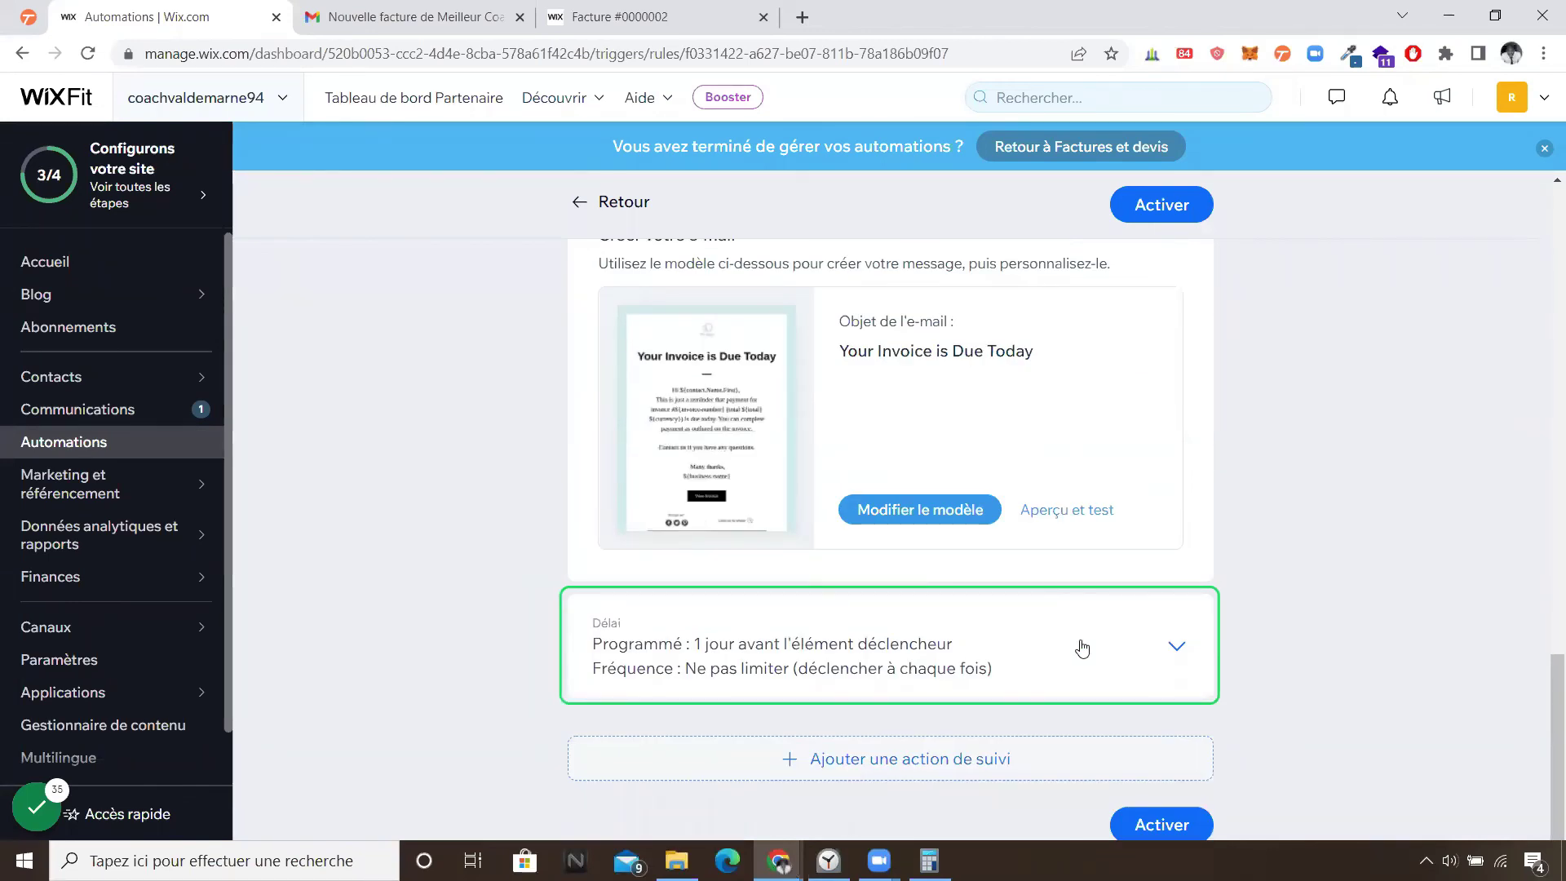
scroll(1082, 648, "up", 10)
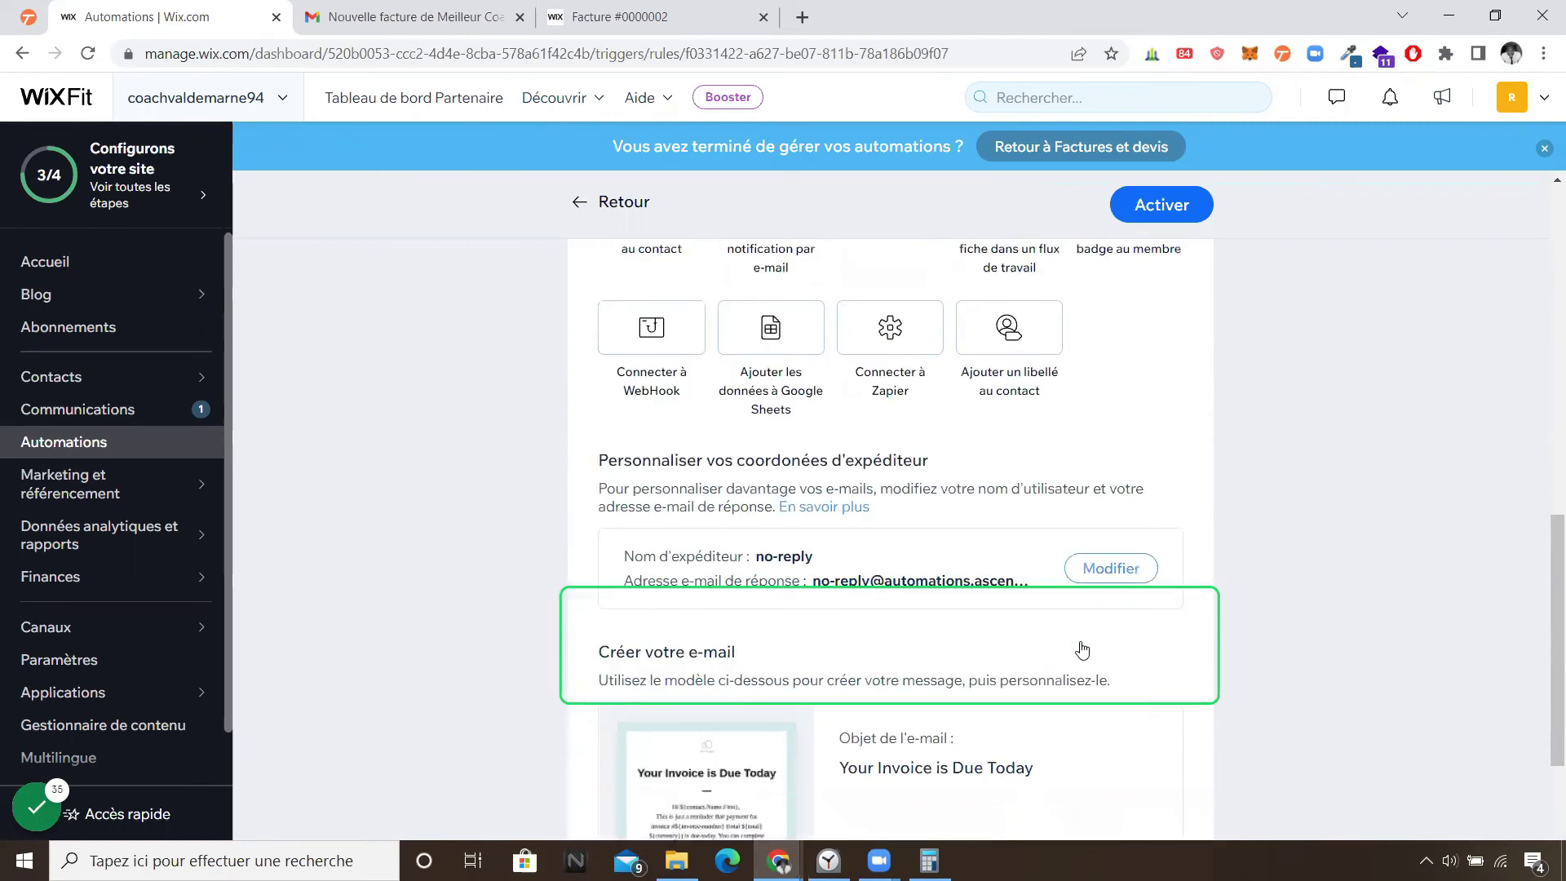
scroll(1081, 648, "up", 4)
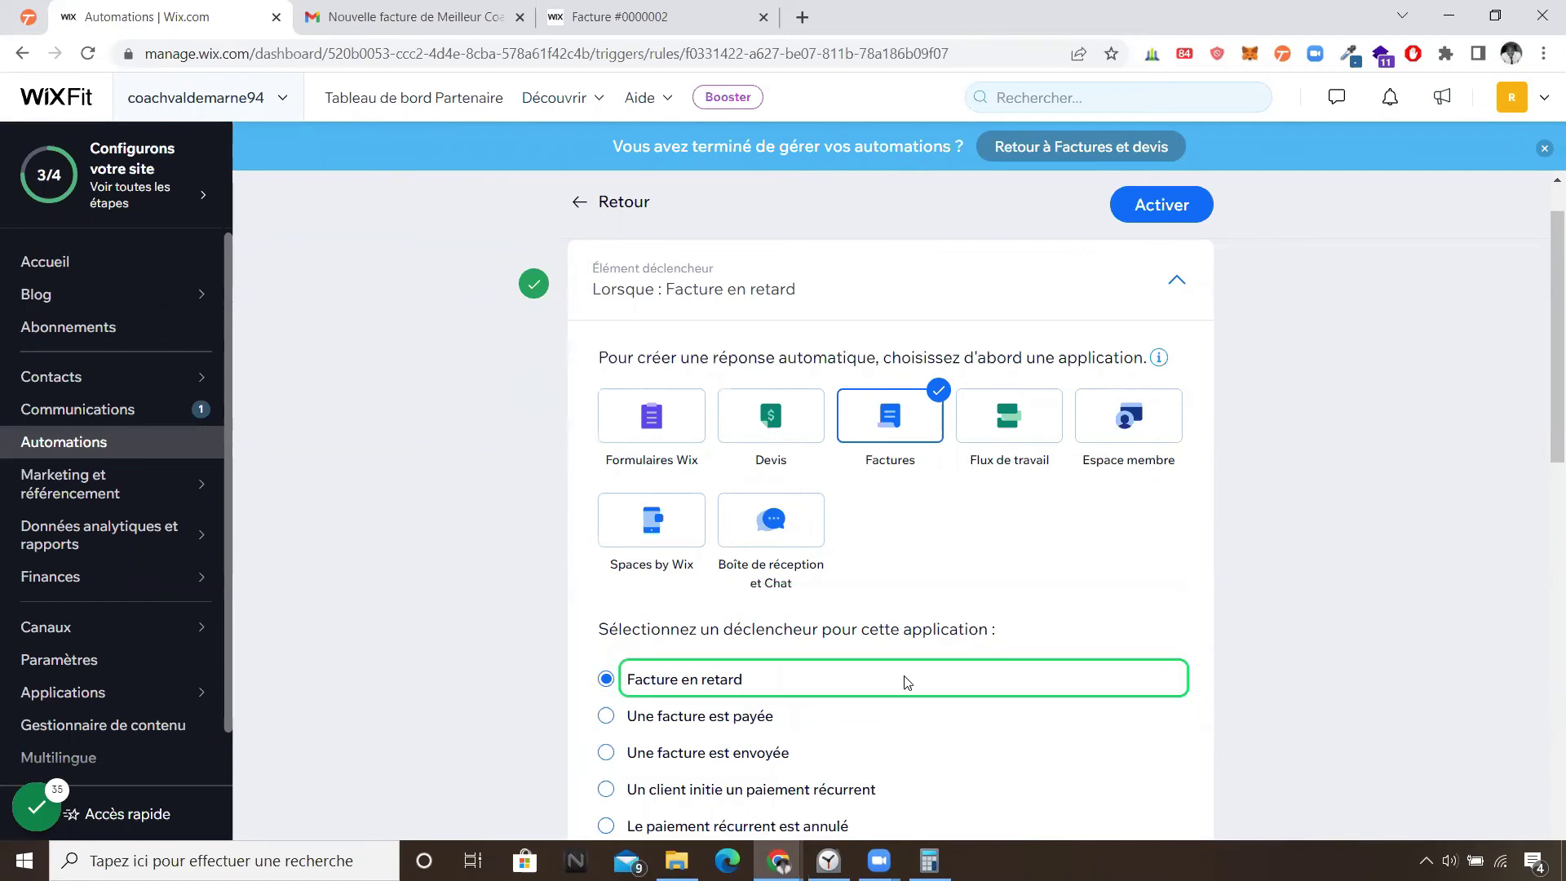
scroll(903, 682, "down", 10)
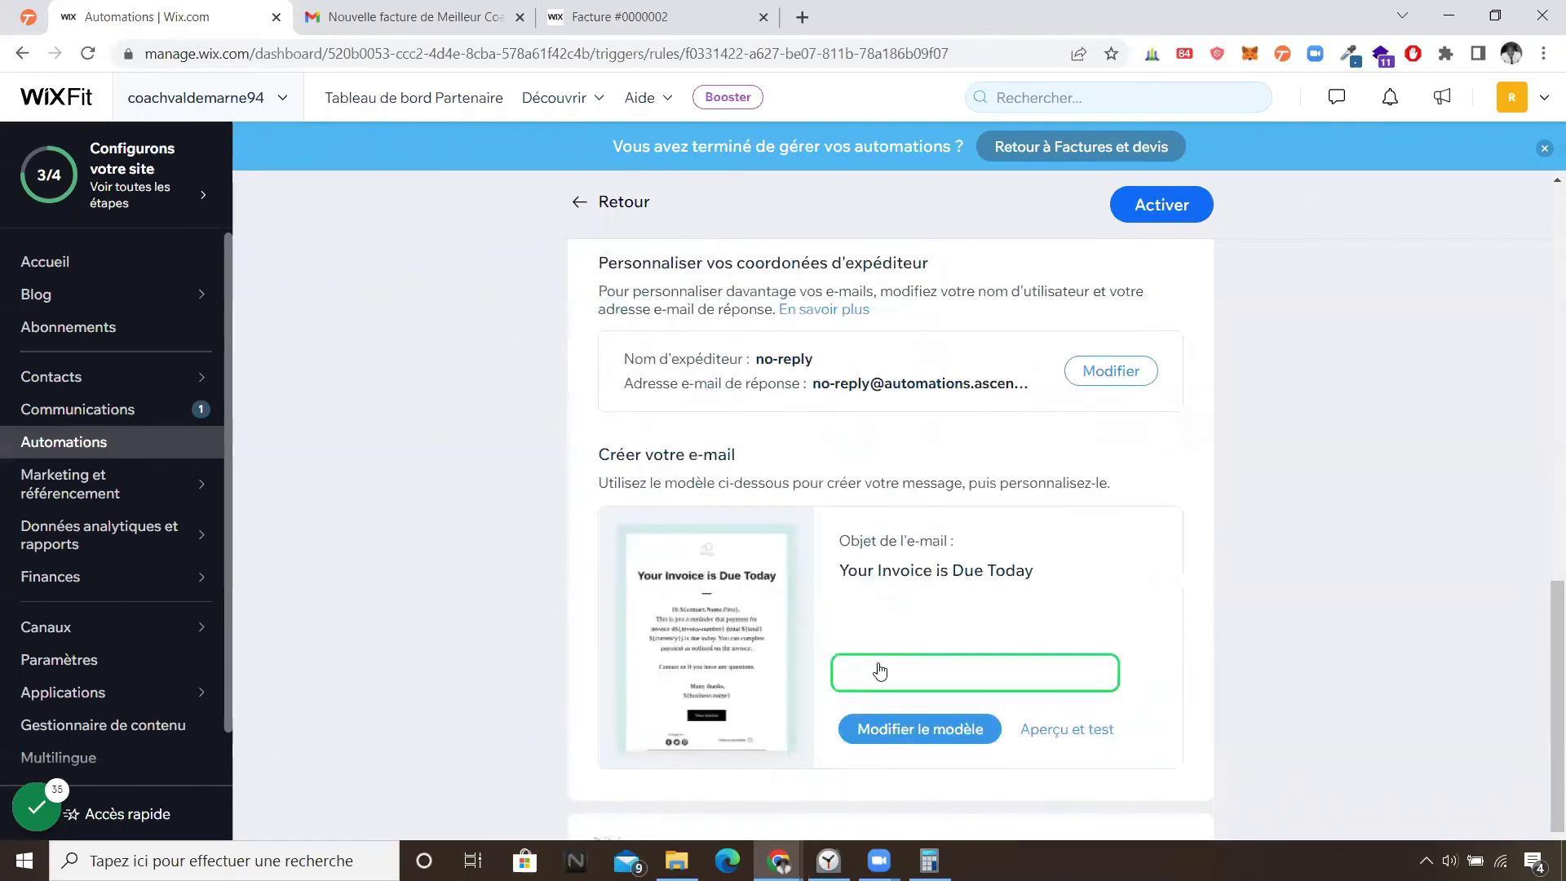
scroll(879, 671, "down", 3)
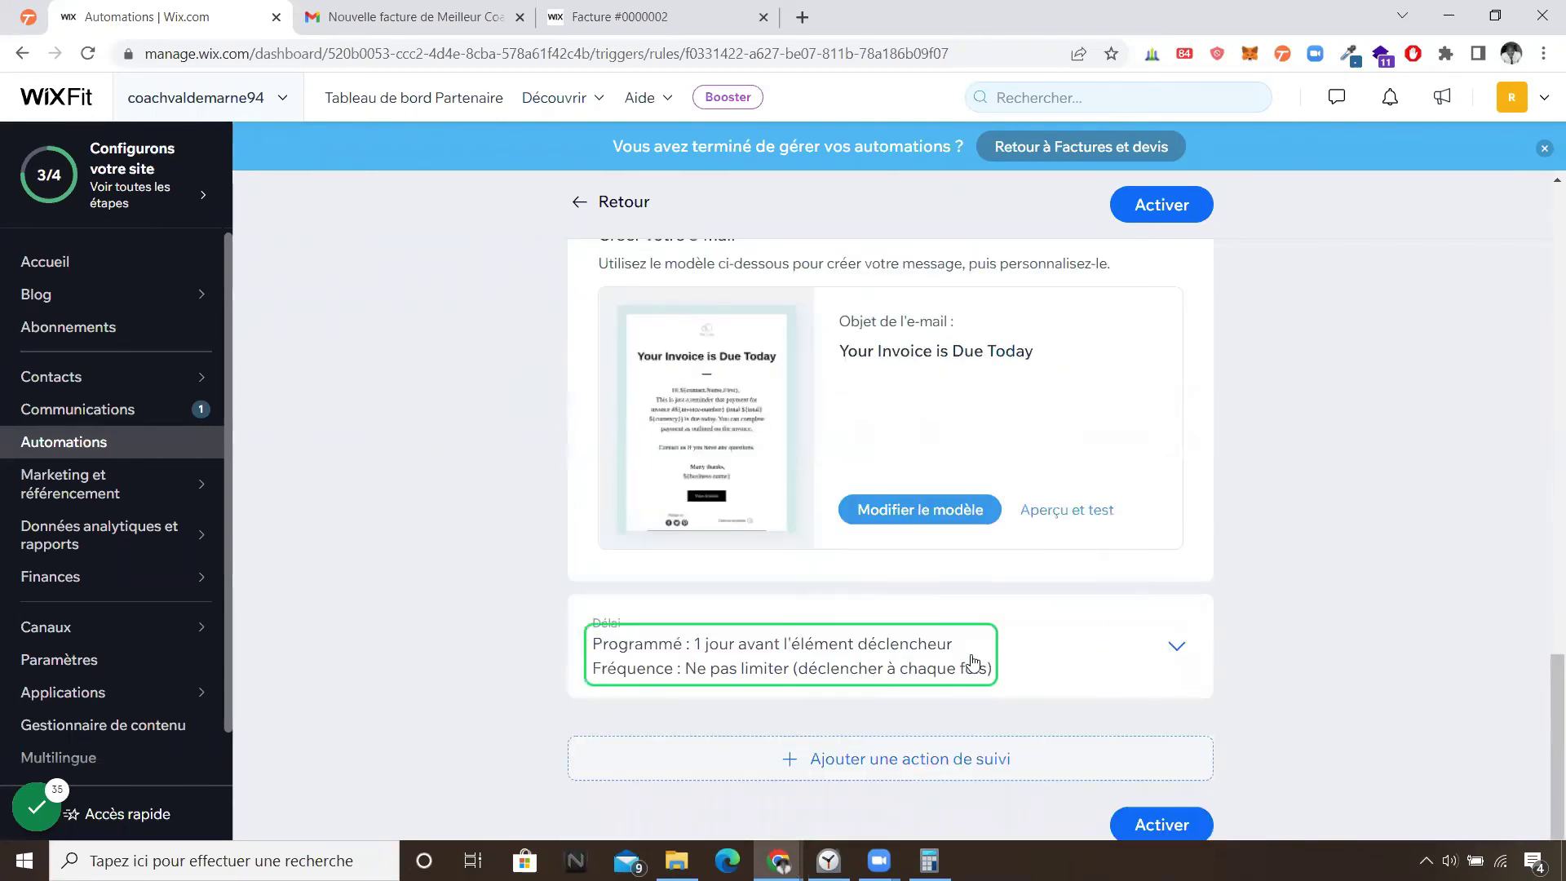
- Try setting the automation's delay to 1 day after the trigger, and leave the automation discarding the changes
left_click(972, 664)
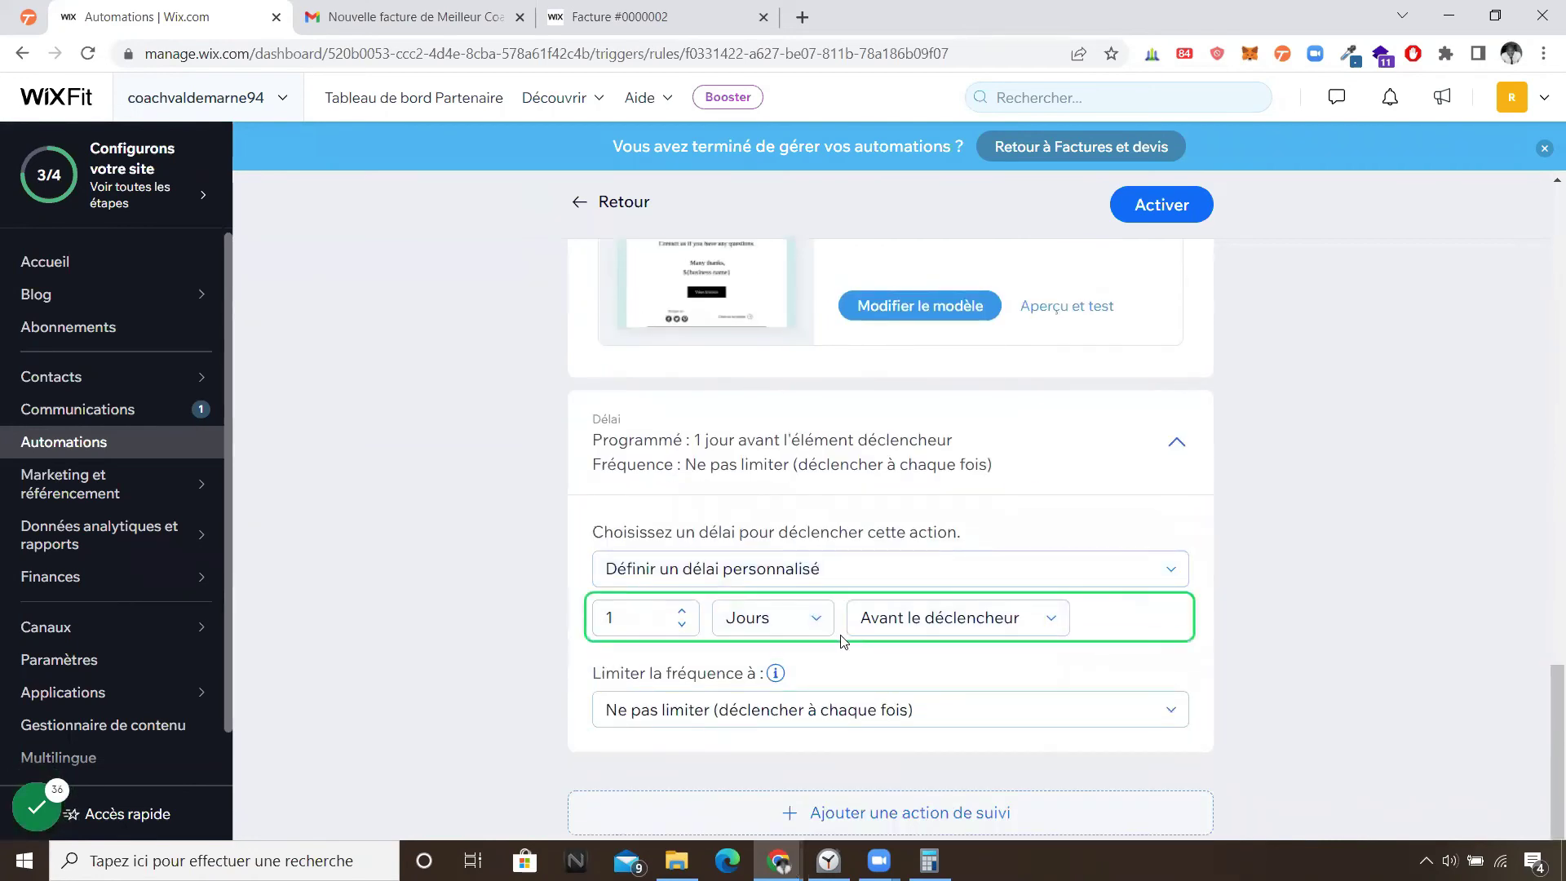
left_click(1047, 625)
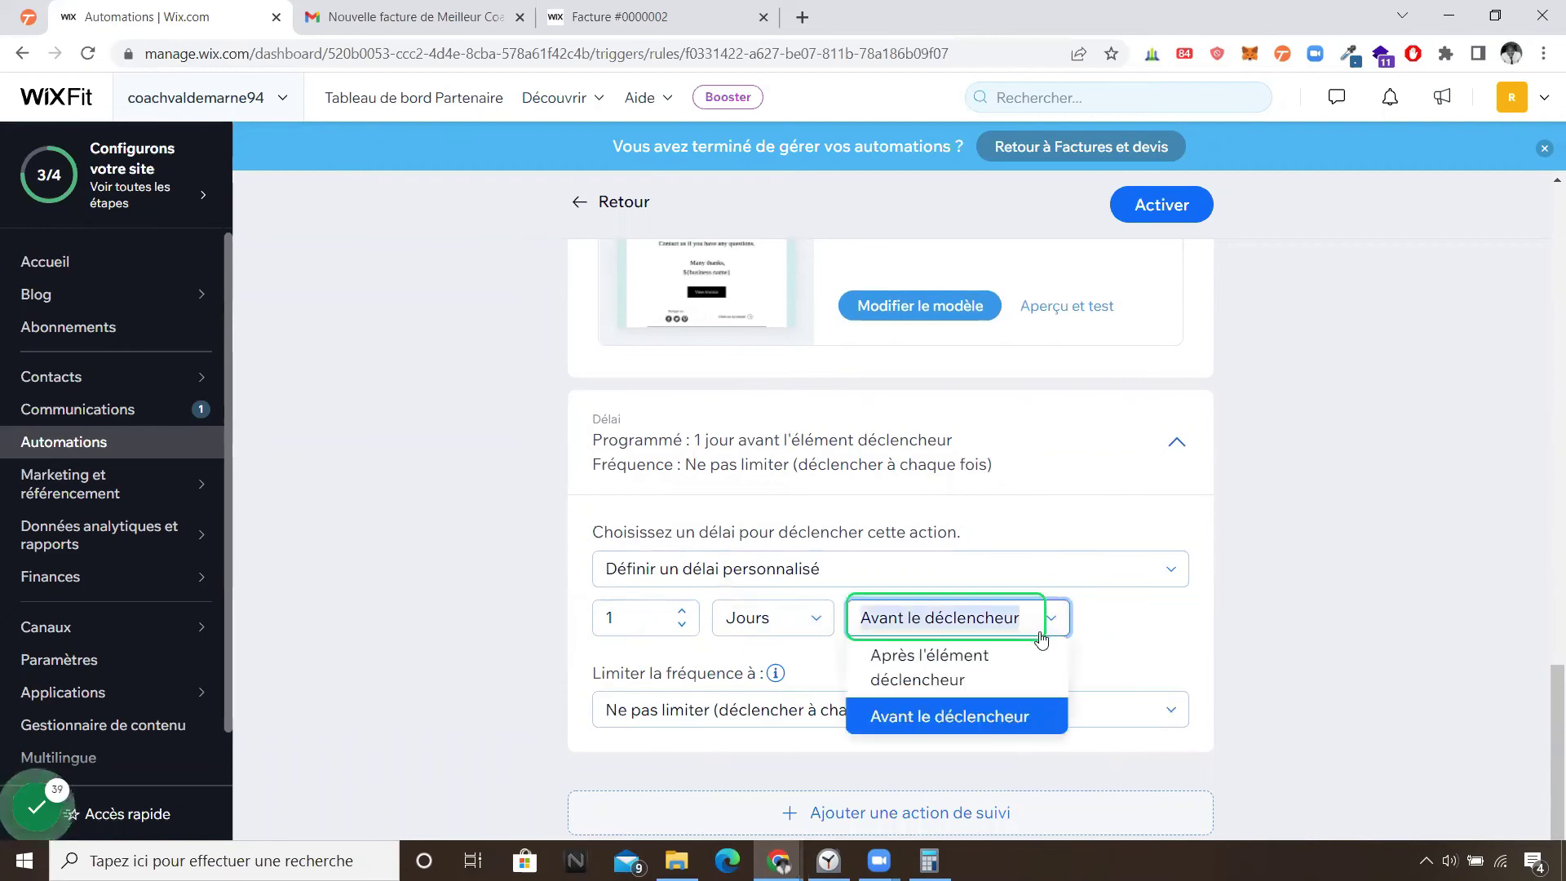
left_click(1026, 673)
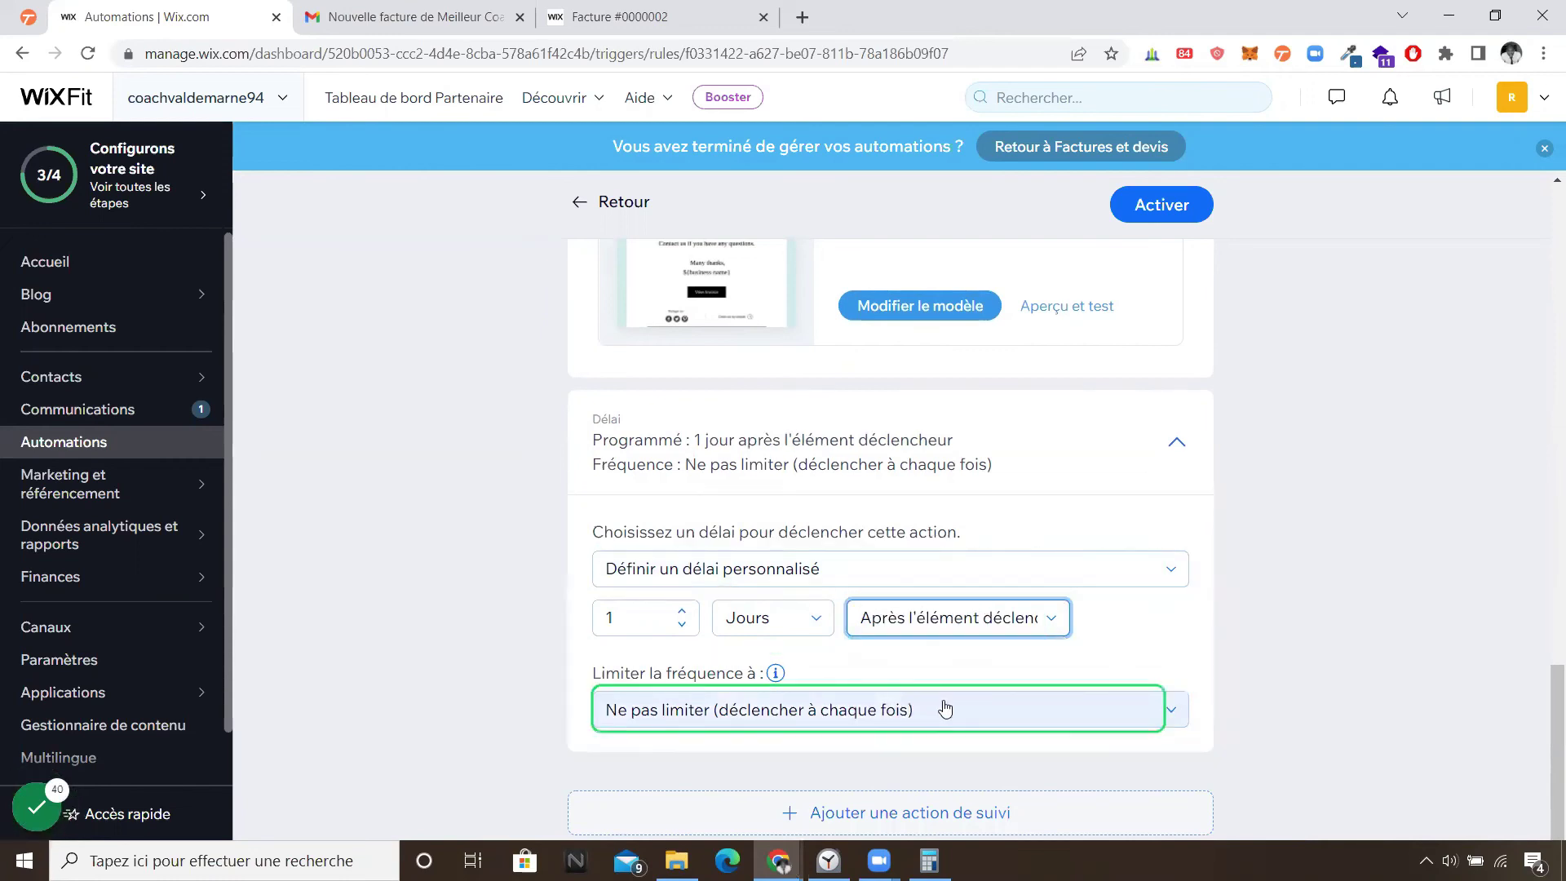
scroll(944, 708, "up", 15)
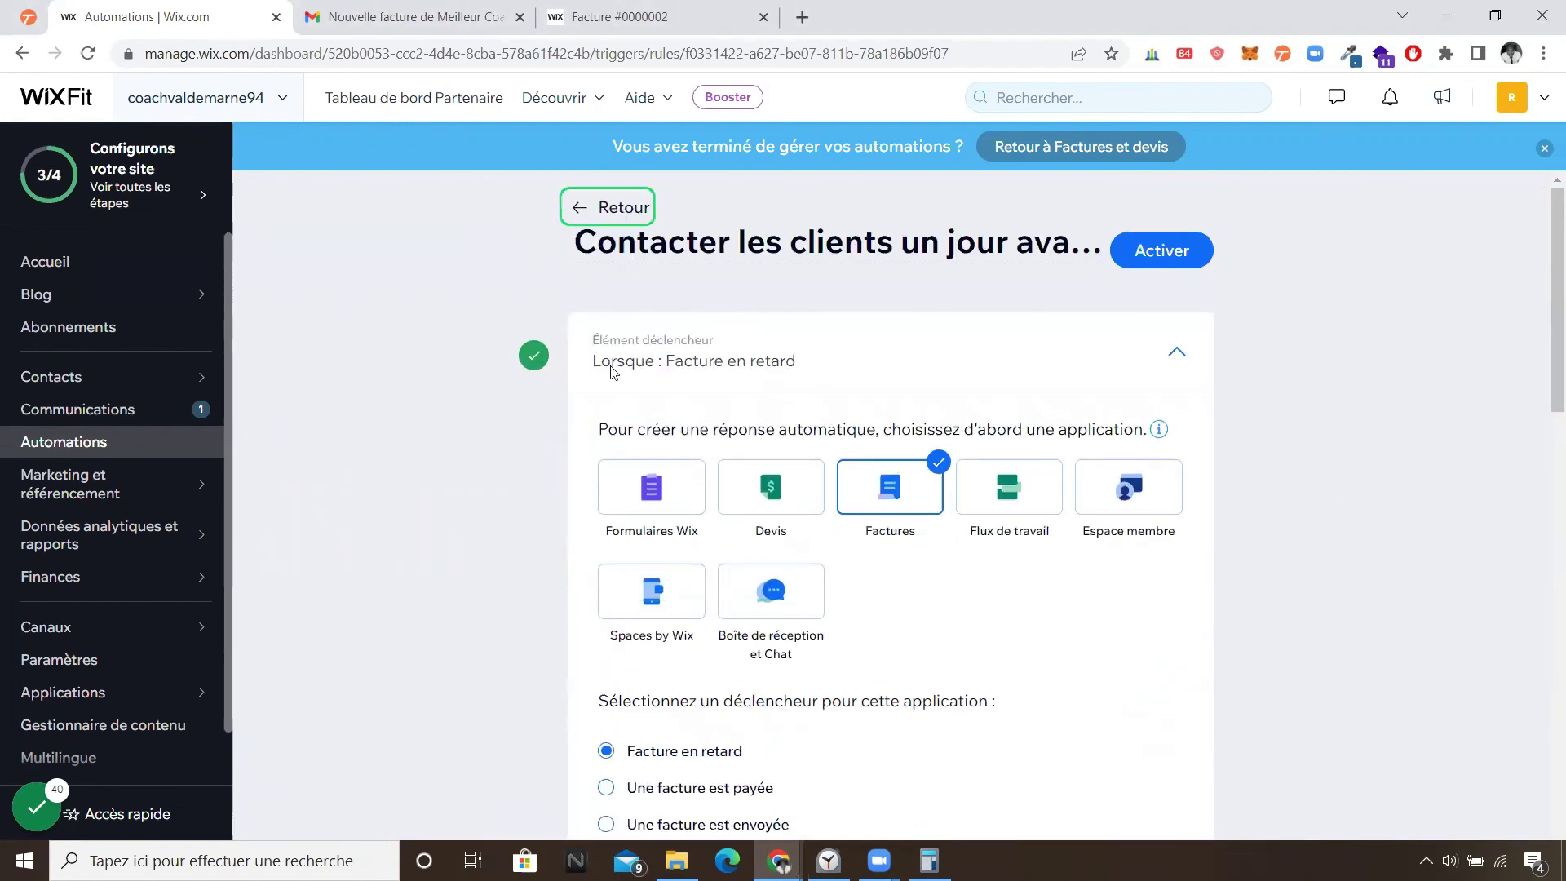
left_click(604, 207)
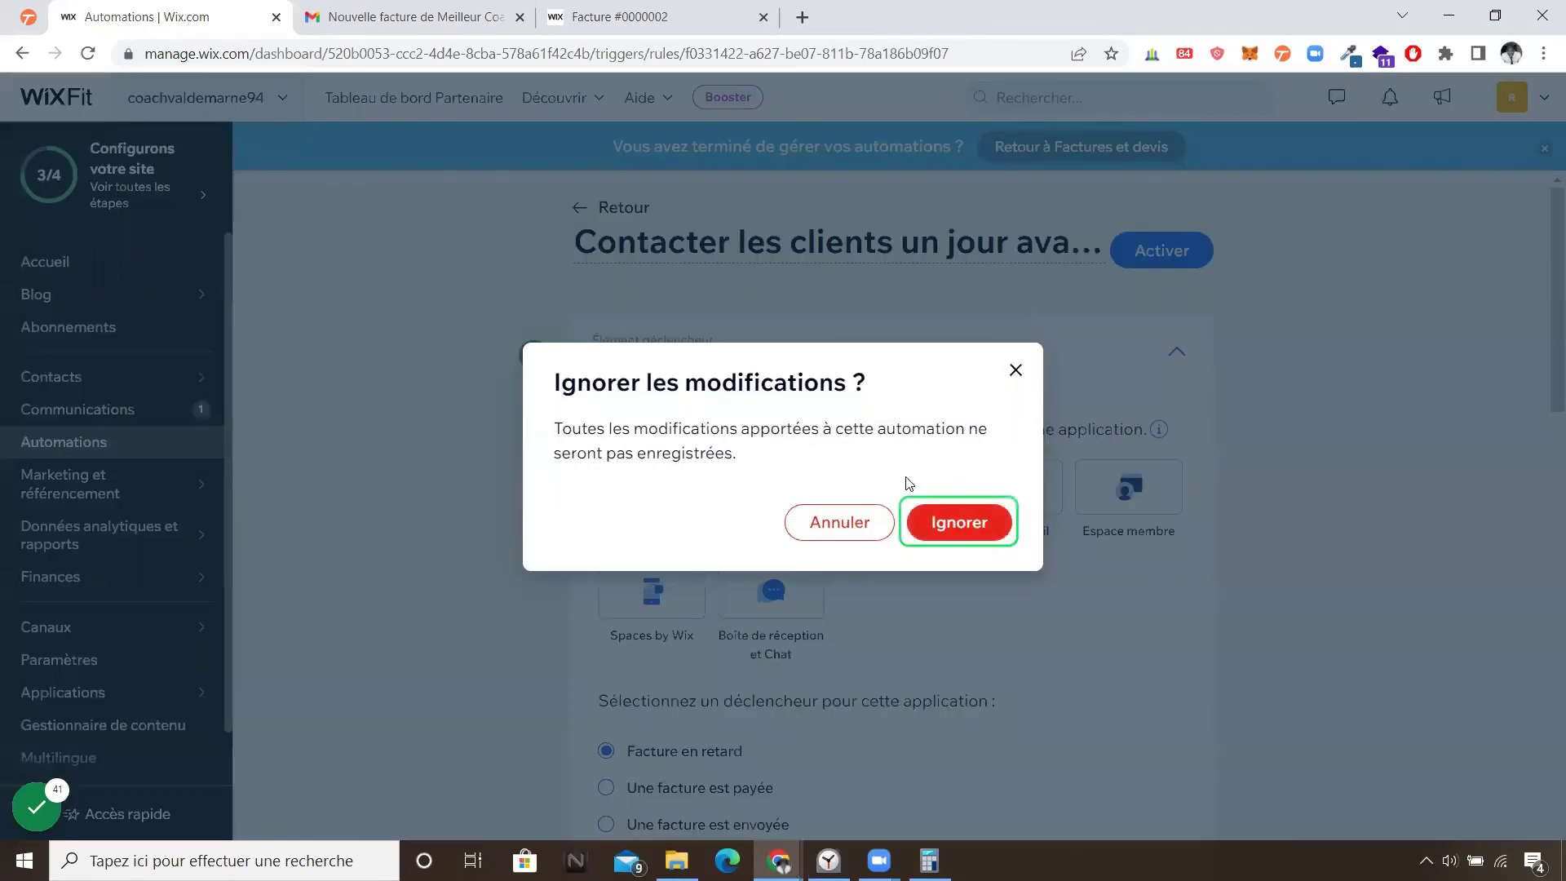
left_click(930, 515)
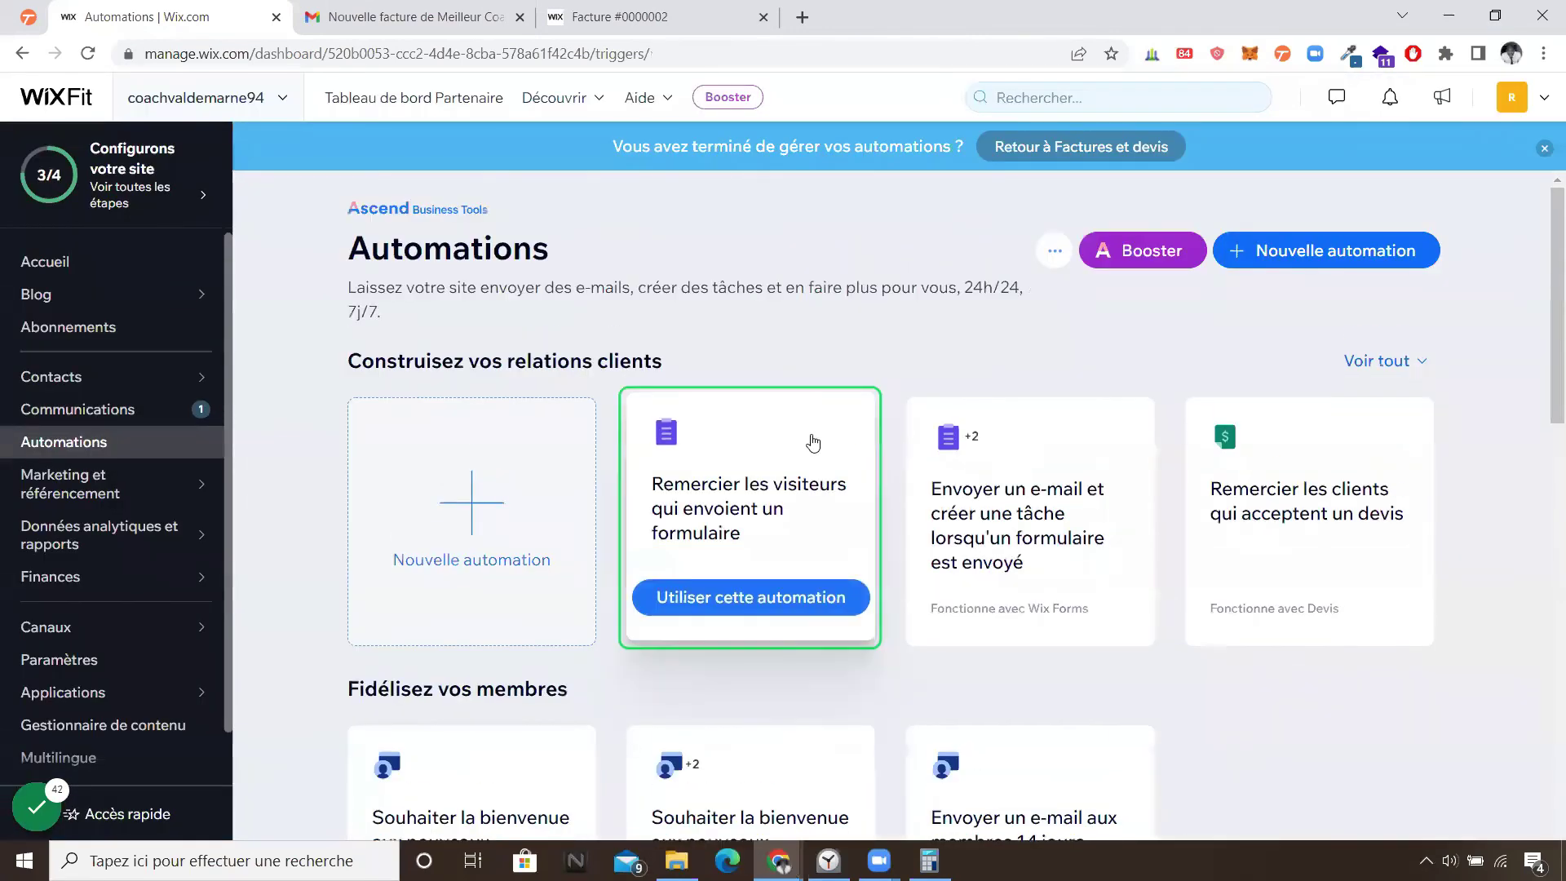
- Return to the invoice and quote settings and examine the general details, taxes and Ascend branding options
mouse_move(460, 373)
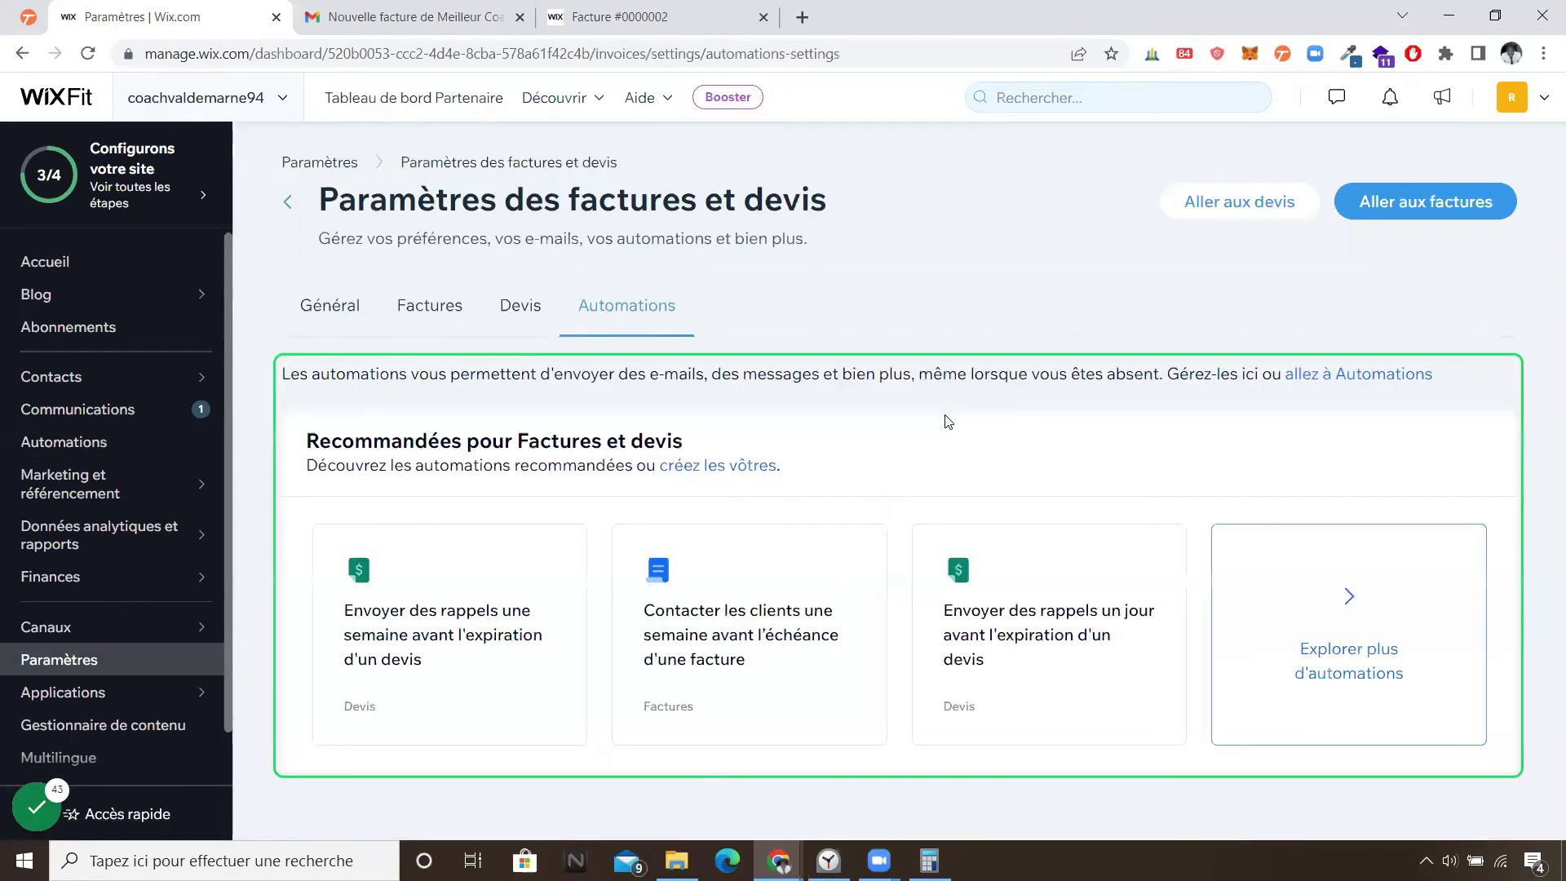
left_click(347, 312)
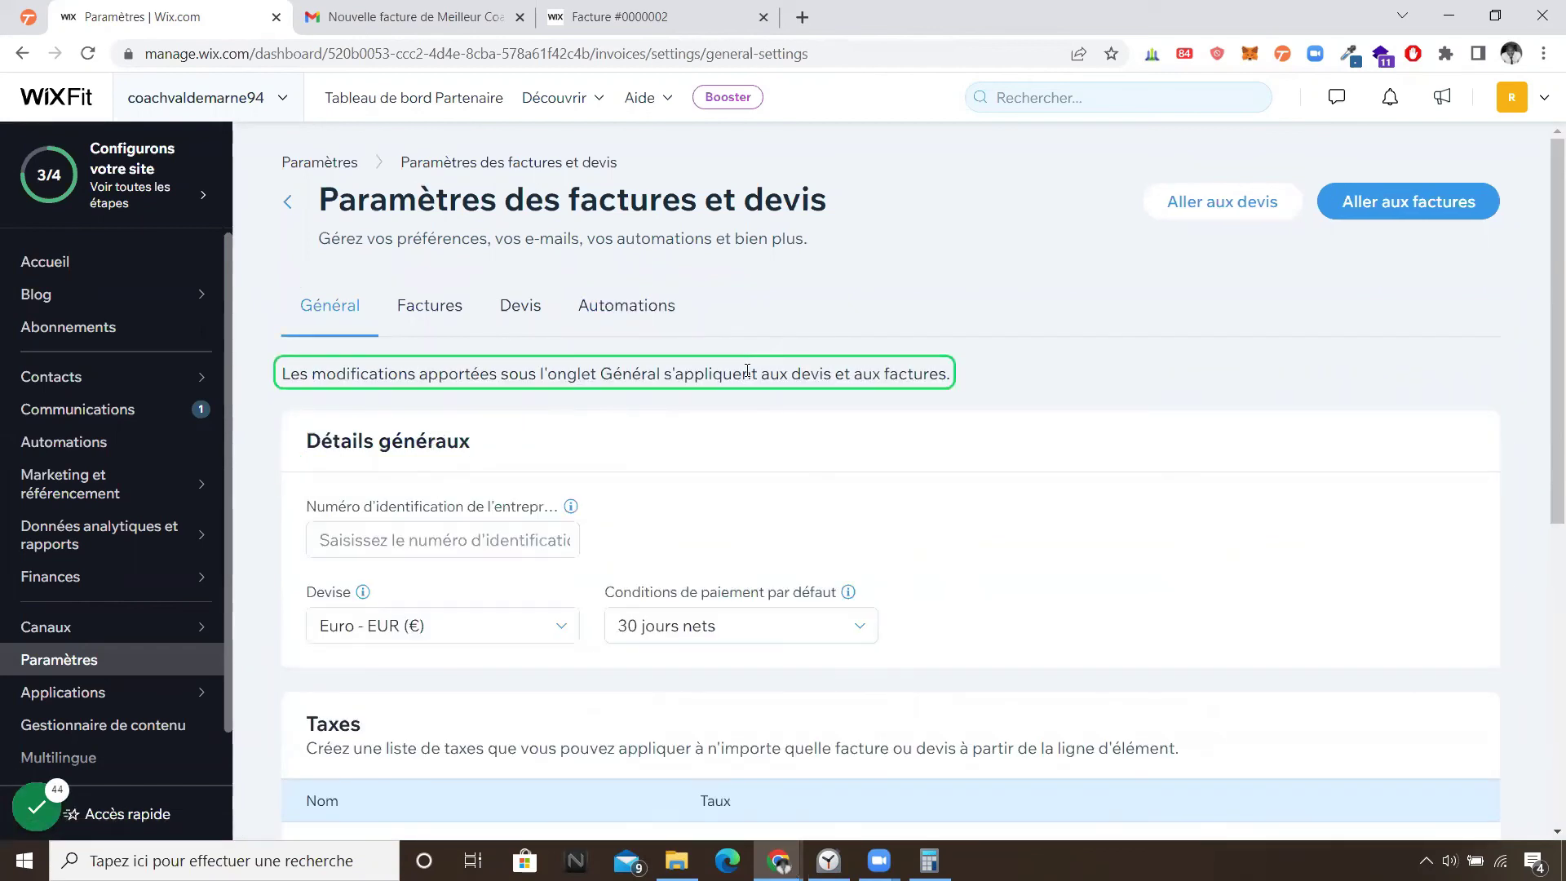
scroll(747, 371, "down", 1)
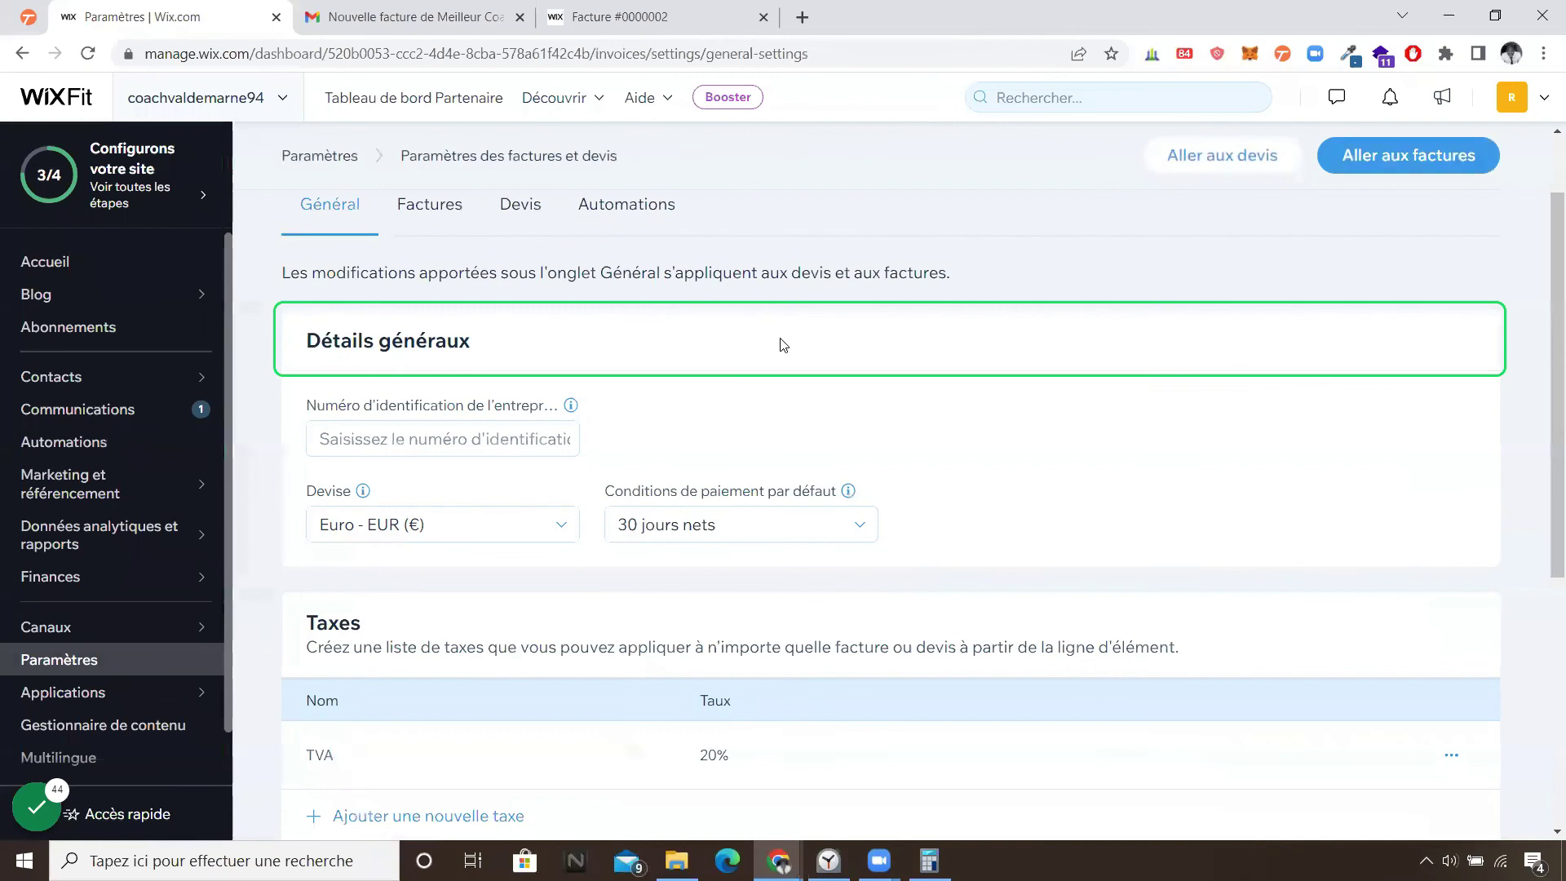
scroll(605, 377, "down", 1)
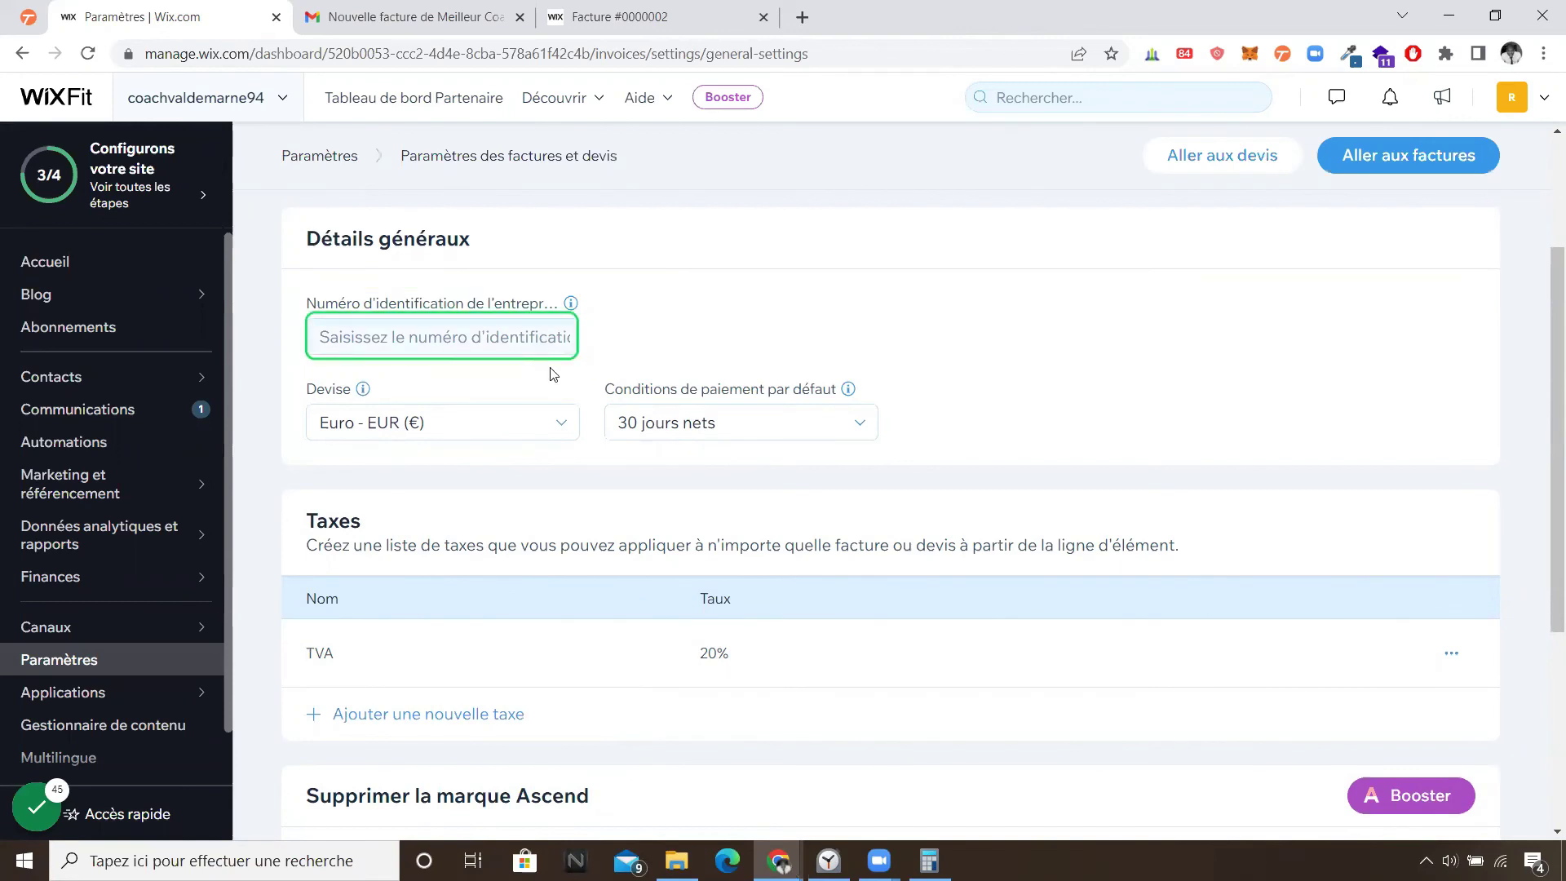
scroll(679, 471, "down", 1)
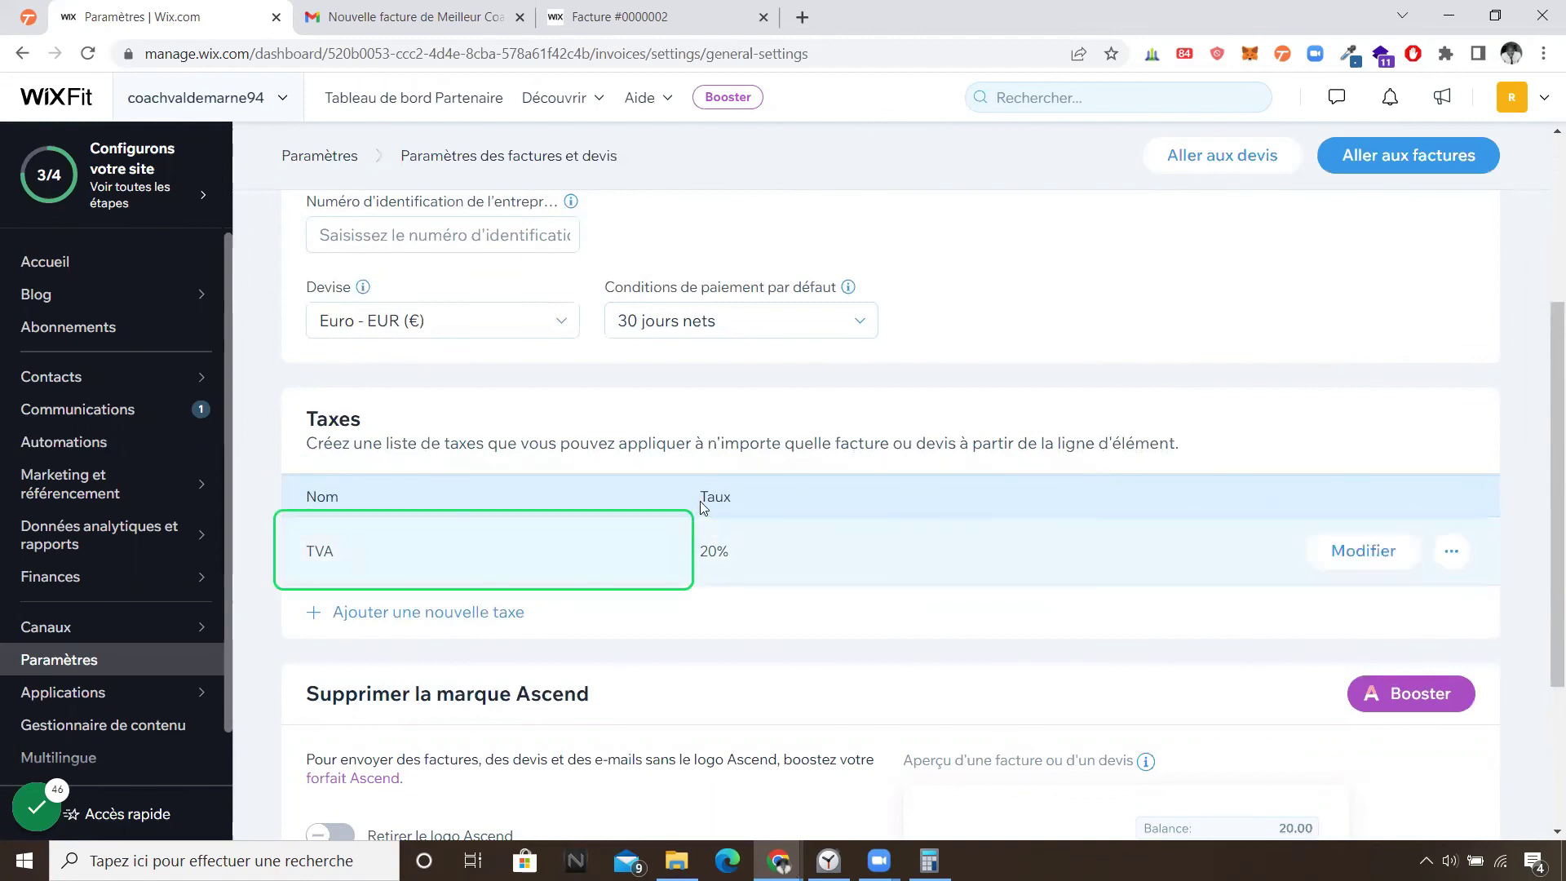
scroll(703, 507, "down", 3)
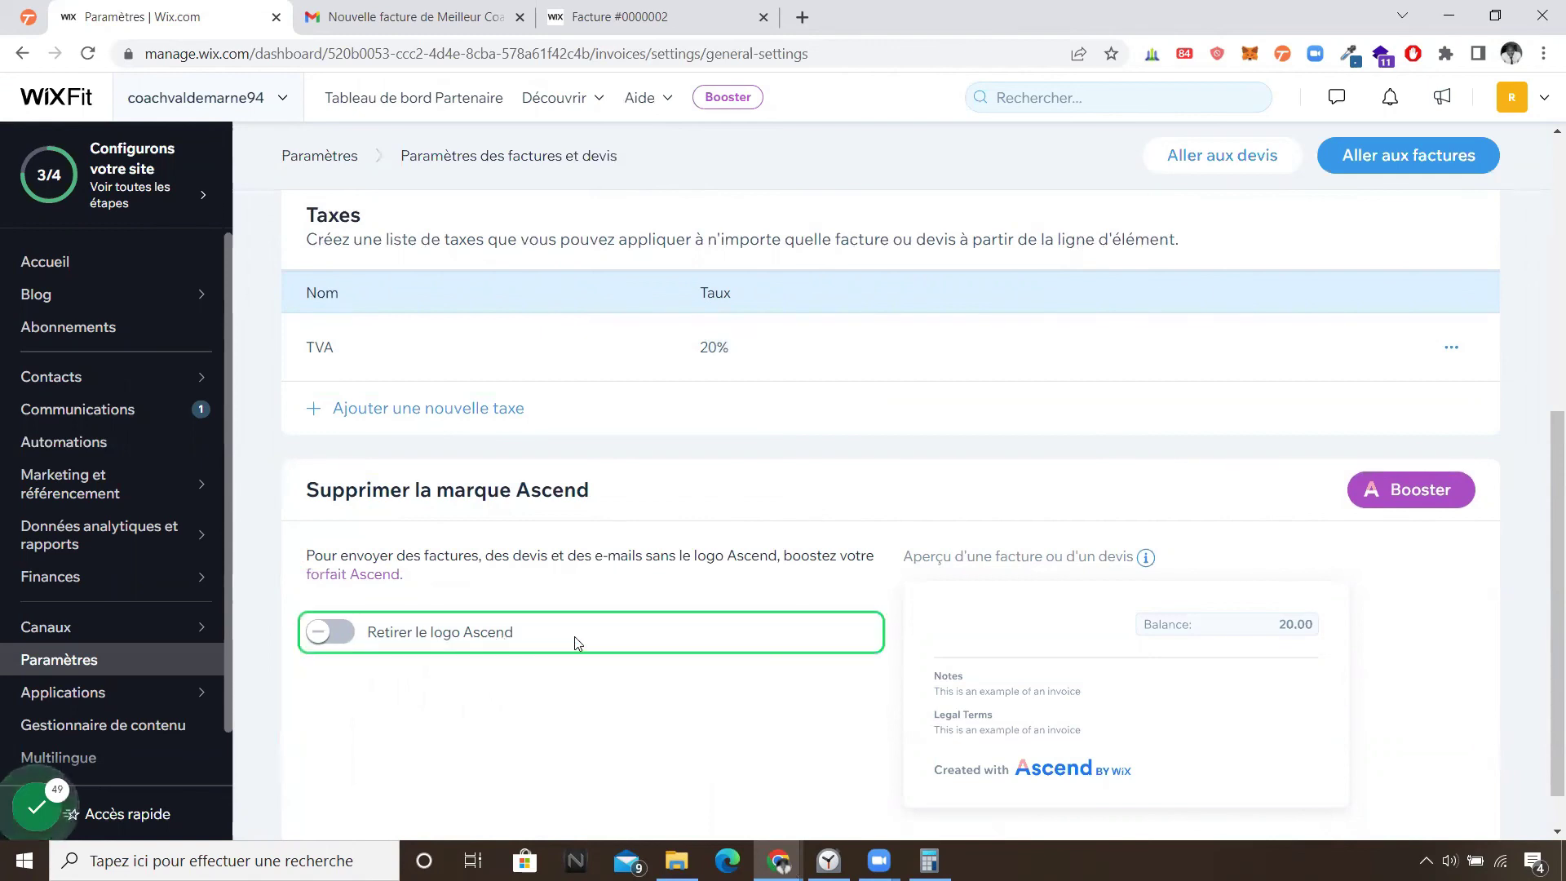
scroll(1143, 624, "down", 1)
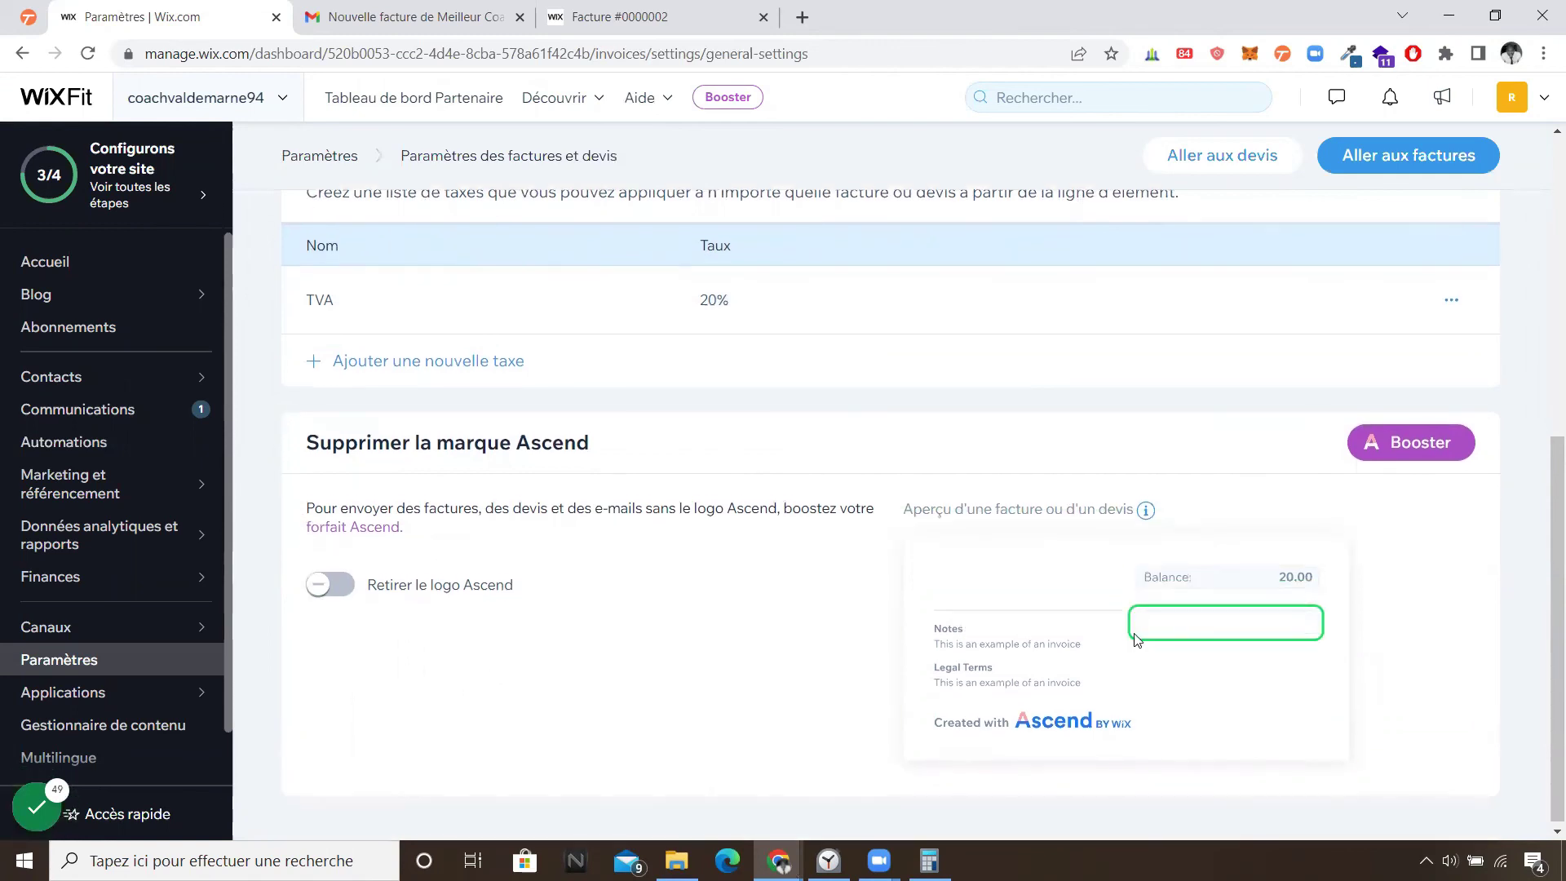
scroll(1114, 649, "up", 5)
scroll(1115, 633, "up", 2)
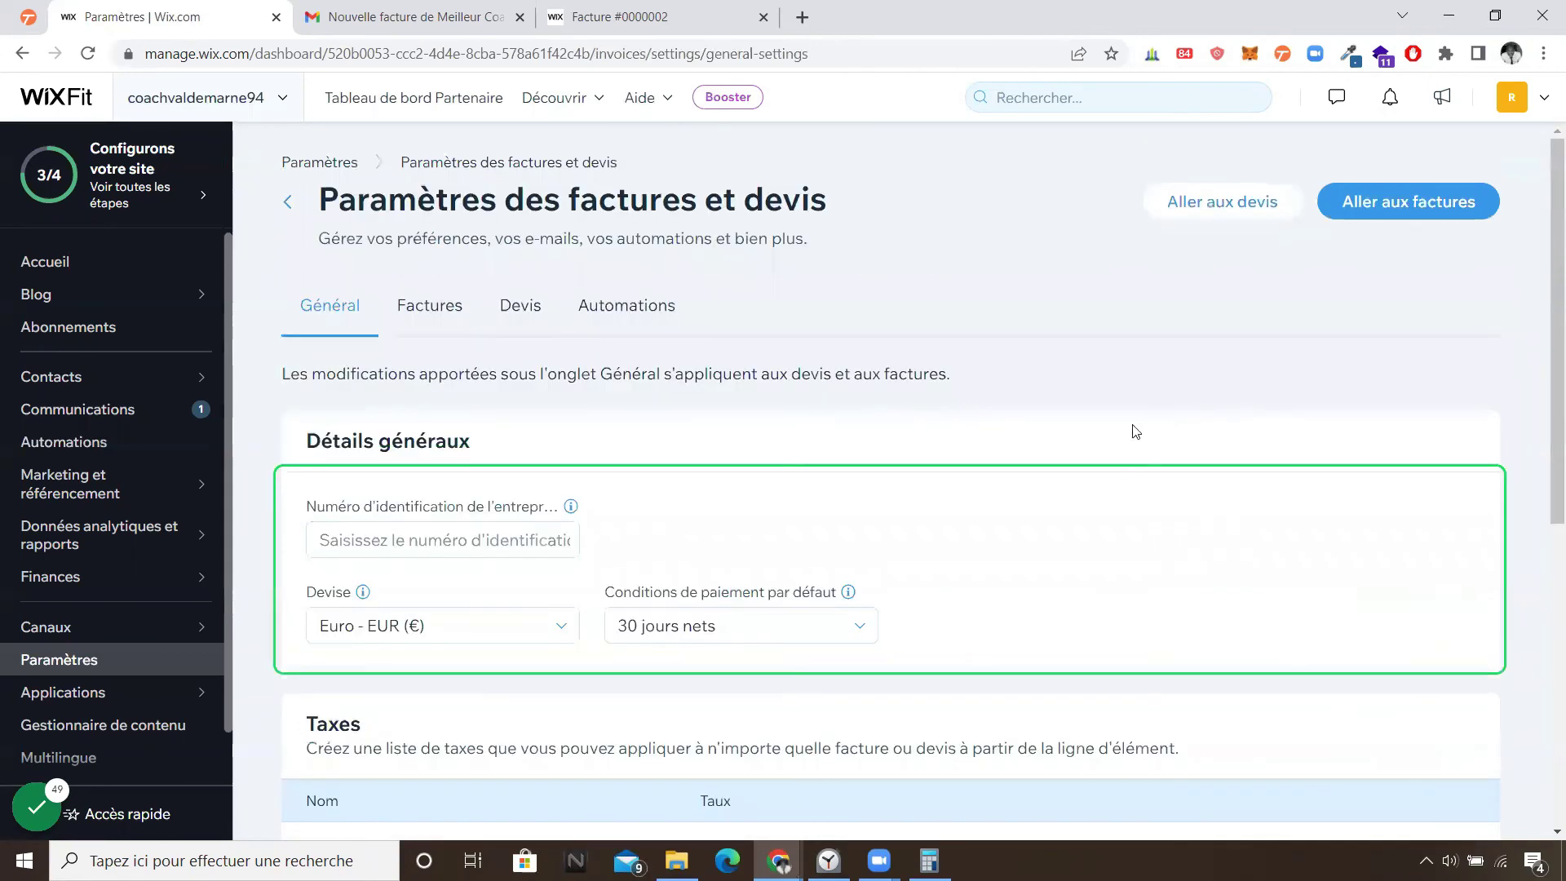